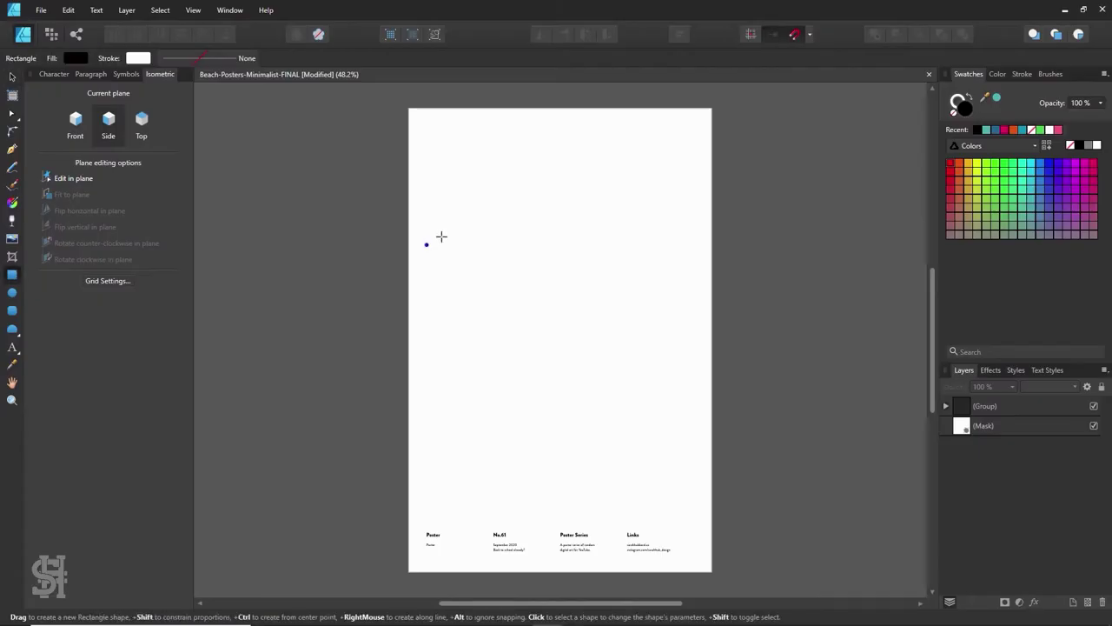
# Step: Draw a square near the page top and duplicate it into a staggered row of coloured squares
pyautogui.moveTo(436, 139)
pyautogui.mouseDown()
pyautogui.moveTo(493, 194)
pyautogui.moveTo(522, 176)
pyautogui.mouseUp()
pyautogui.moveTo(522, 176); pyautogui.dragTo(579, 175)
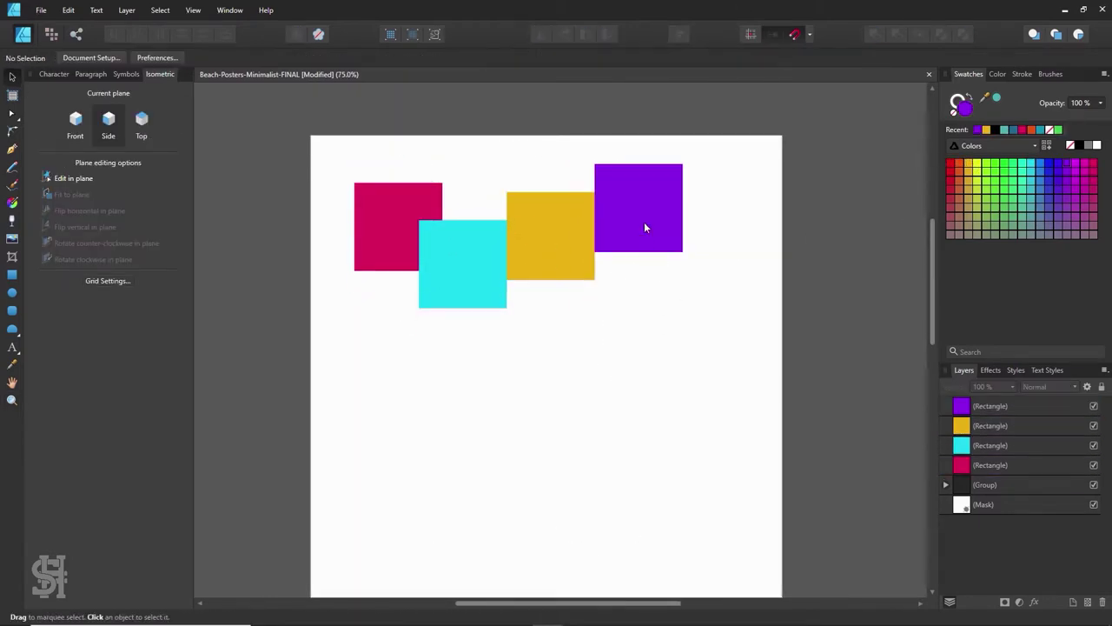
# Step: Add a blue square under the yellow one and a dark teal copy at lower left
pyautogui.moveTo(645, 228); pyautogui.dragTo(557, 346)
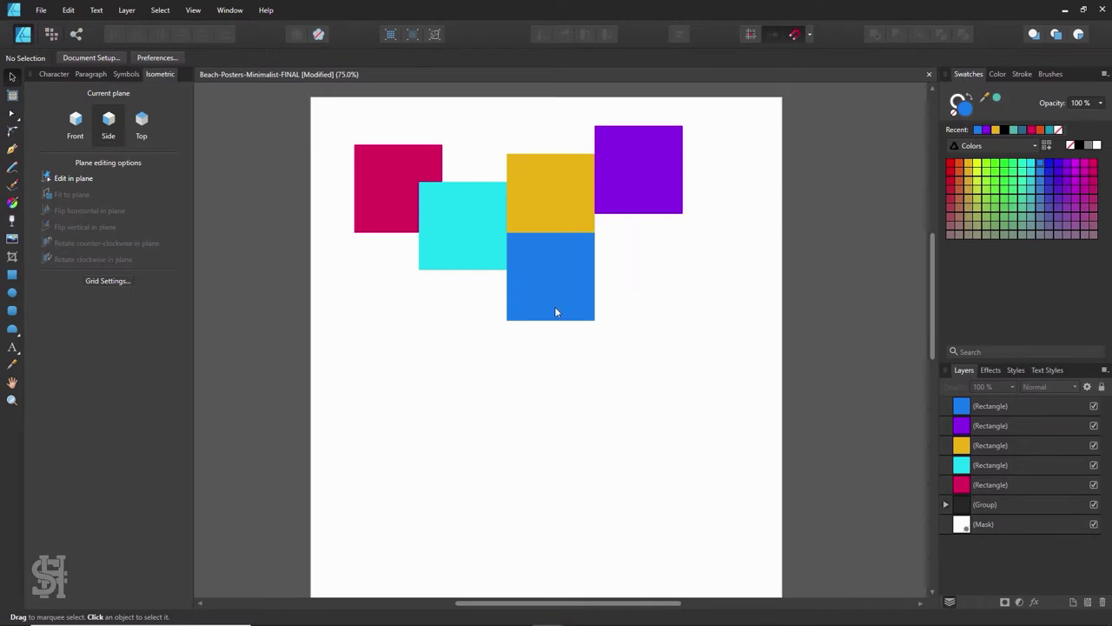
pyautogui.click(555, 306)
pyautogui.moveTo(562, 272); pyautogui.dragTo(409, 394)
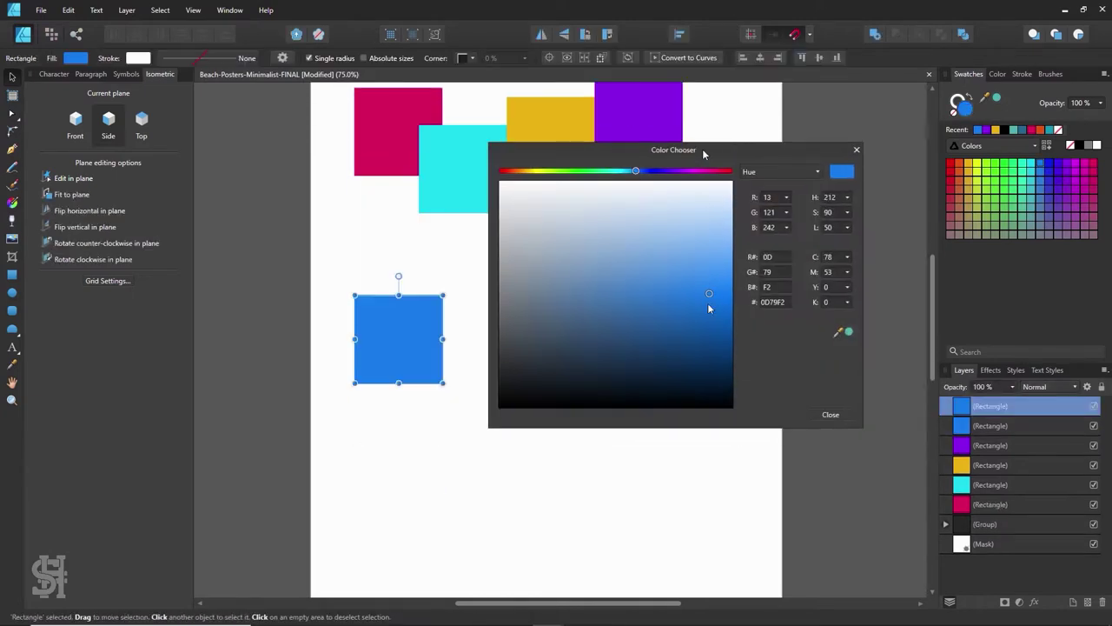
pyautogui.moveTo(707, 302); pyautogui.dragTo(686, 318)
pyautogui.press('Escape')
# Step: Duplicate the teal square to its right and make the copy a lighter blue
pyautogui.moveTo(372, 341); pyautogui.dragTo(459, 341)
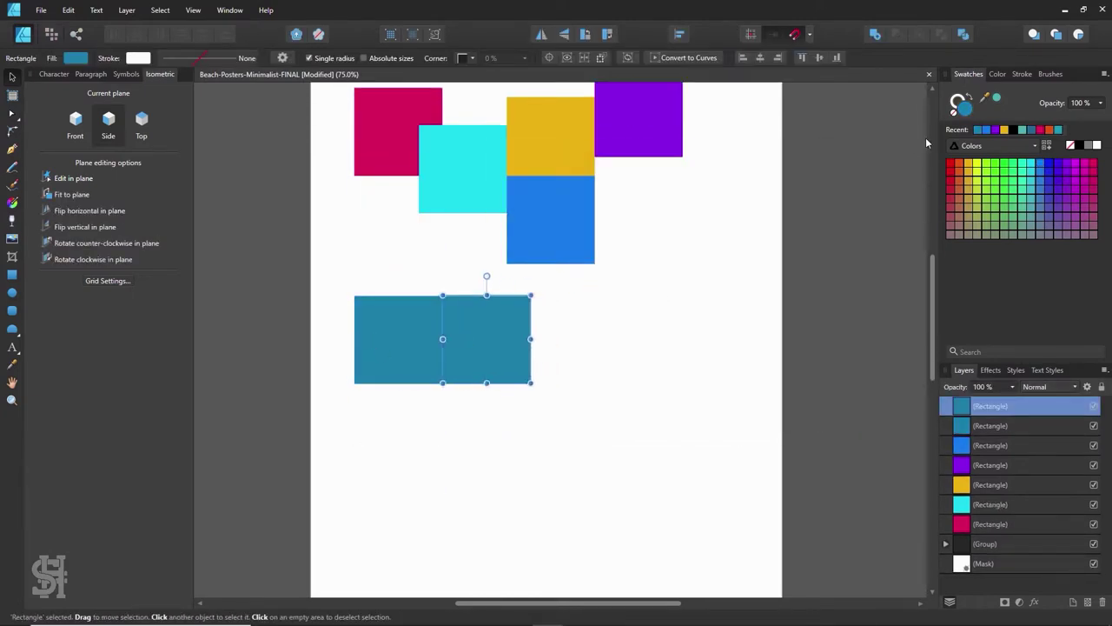
pyautogui.moveTo(513, 165)
pyautogui.mouseDown()
pyautogui.moveTo(724, 201)
pyautogui.moveTo(713, 225)
pyautogui.mouseUp()
pyautogui.click(773, 339)
# Step: Add an aqua square at the end of the row and select all three squares
pyautogui.moveTo(478, 353); pyautogui.dragTo(608, 359)
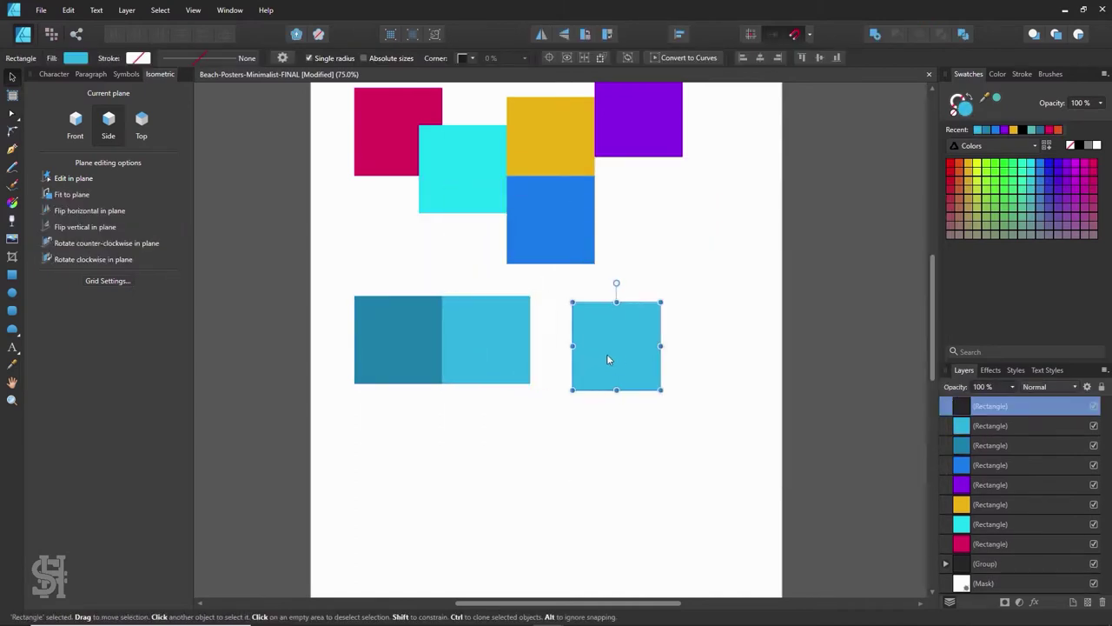
pyautogui.click(961, 109)
pyautogui.moveTo(764, 163); pyautogui.dragTo(740, 163)
pyautogui.click(810, 271)
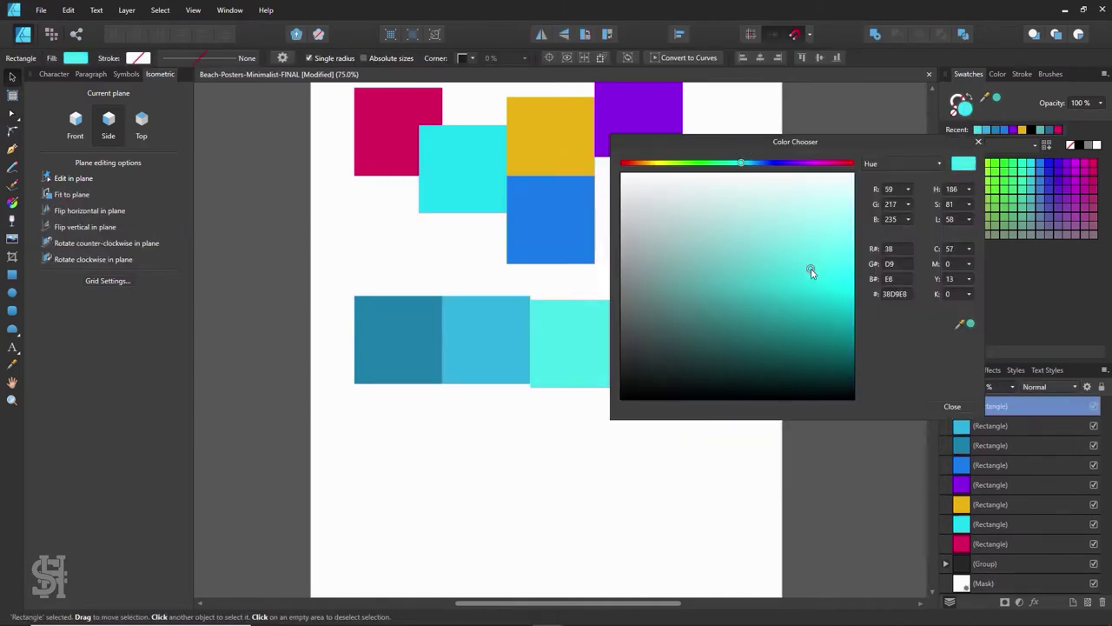
pyautogui.click(952, 406)
pyautogui.keyDown('shift'); pyautogui.click(398, 339); pyautogui.keyUp('shift')
pyautogui.keyDown('shift'); pyautogui.click(476, 350); pyautogui.keyUp('shift')
# Step: Duplicate the row of three squares below and recolour the lower squares blue-violet, then crimson
pyautogui.moveTo(476, 349); pyautogui.dragTo(393, 439)
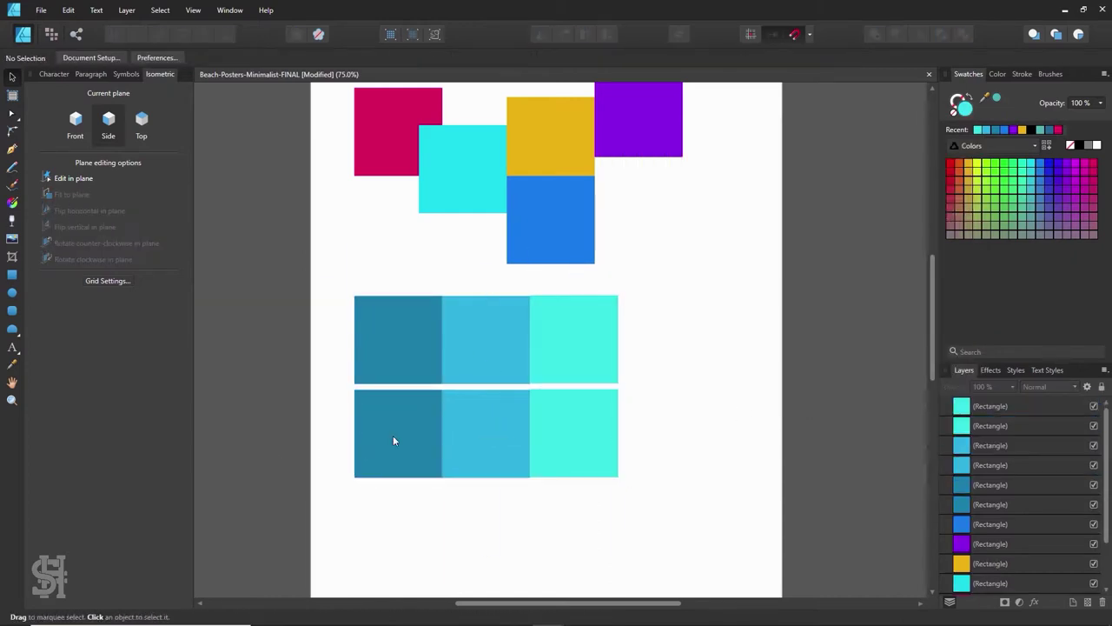
pyautogui.click(397, 432)
pyautogui.click(485, 433)
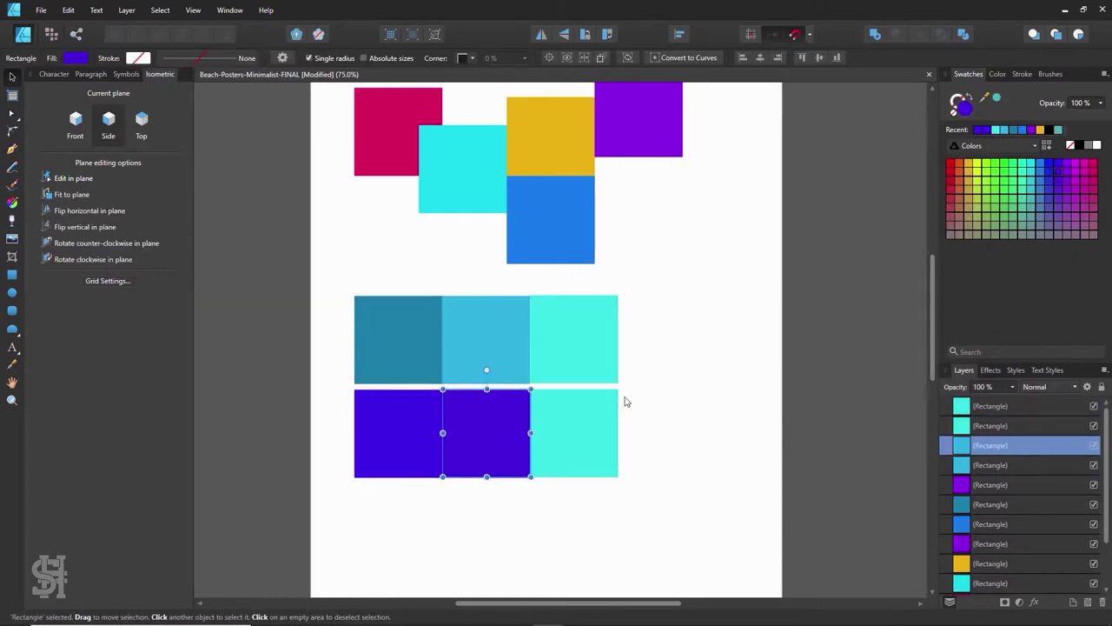
pyautogui.click(573, 432)
pyautogui.click(378, 455)
# Step: Paste the fill across the lower squares, lightening the middle one to pink and shifting the right one's hue
pyautogui.hotkey('ctrl', 'shift', 'v')
pyautogui.press('Tab')
pyautogui.hotkey('ctrl', 'shift', 'v')
pyautogui.press('Tab')
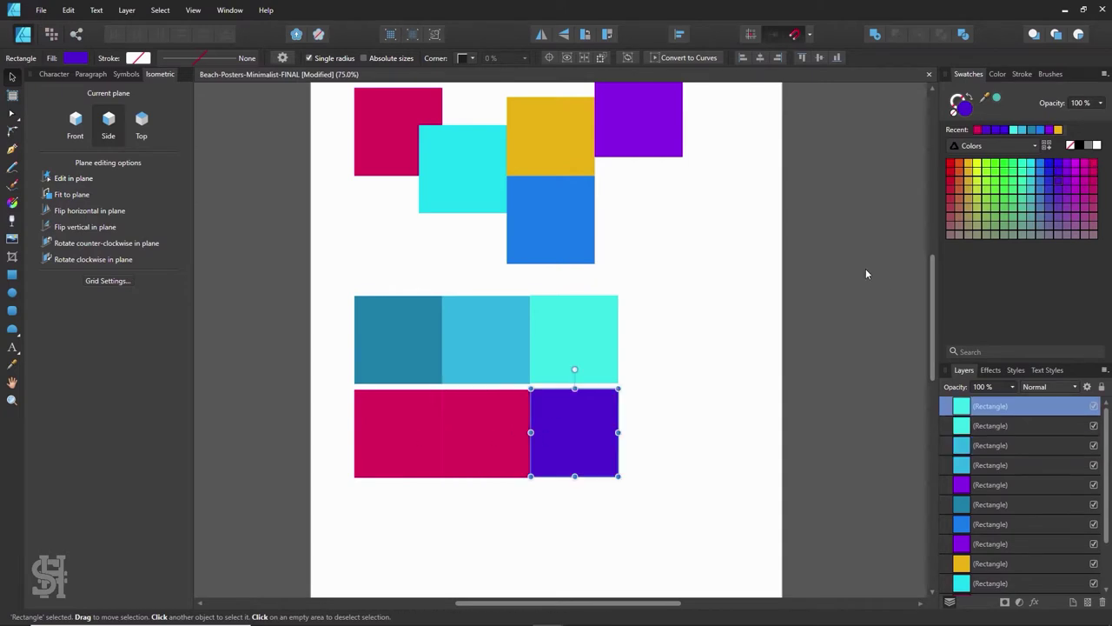
pyautogui.hotkey('ctrl', 'shift', 'v')
pyautogui.moveTo(782, 148); pyautogui.dragTo(795, 148)
pyautogui.press('Tab')
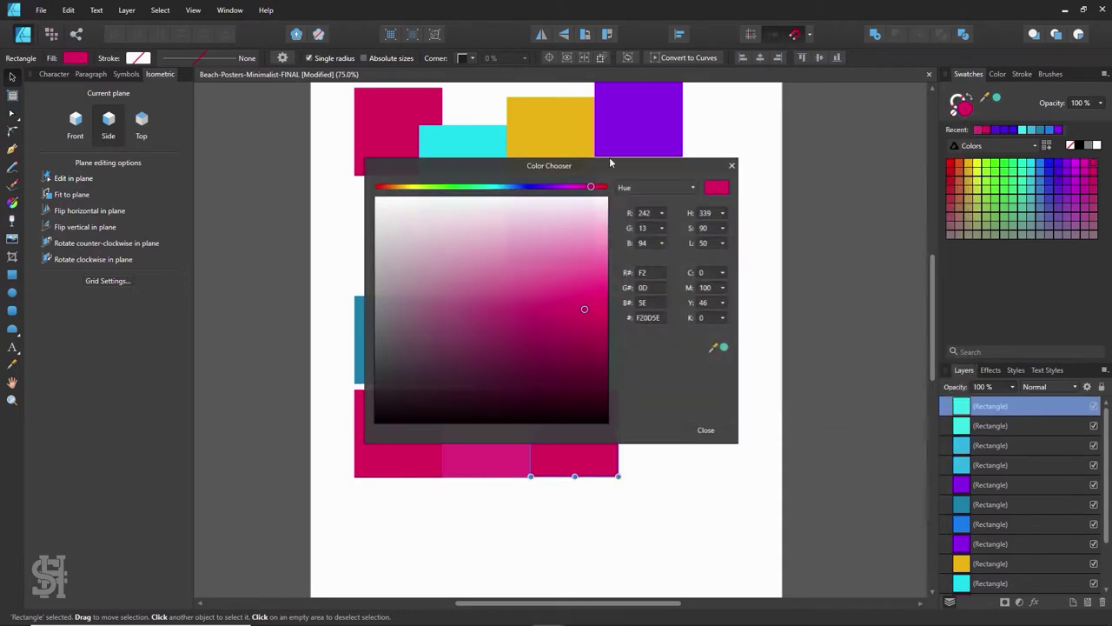
pyautogui.moveTo(786, 192); pyautogui.dragTo(795, 193)
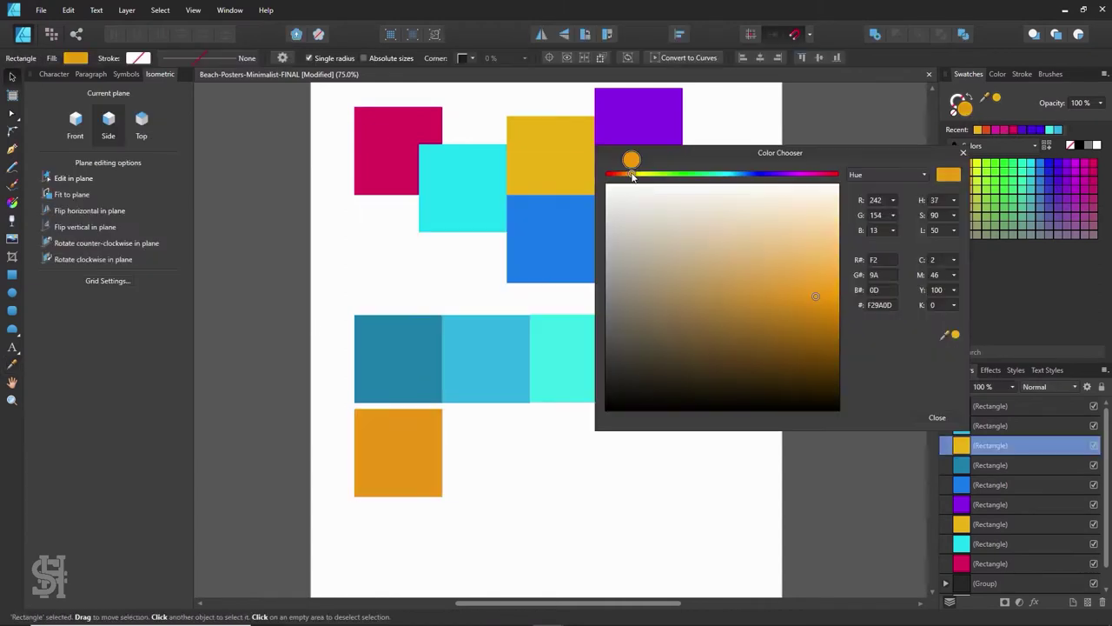
# Step: Tune the remaining lower square to a saturated red-orange fill
pyautogui.moveTo(811, 292); pyautogui.dragTo(805, 268)
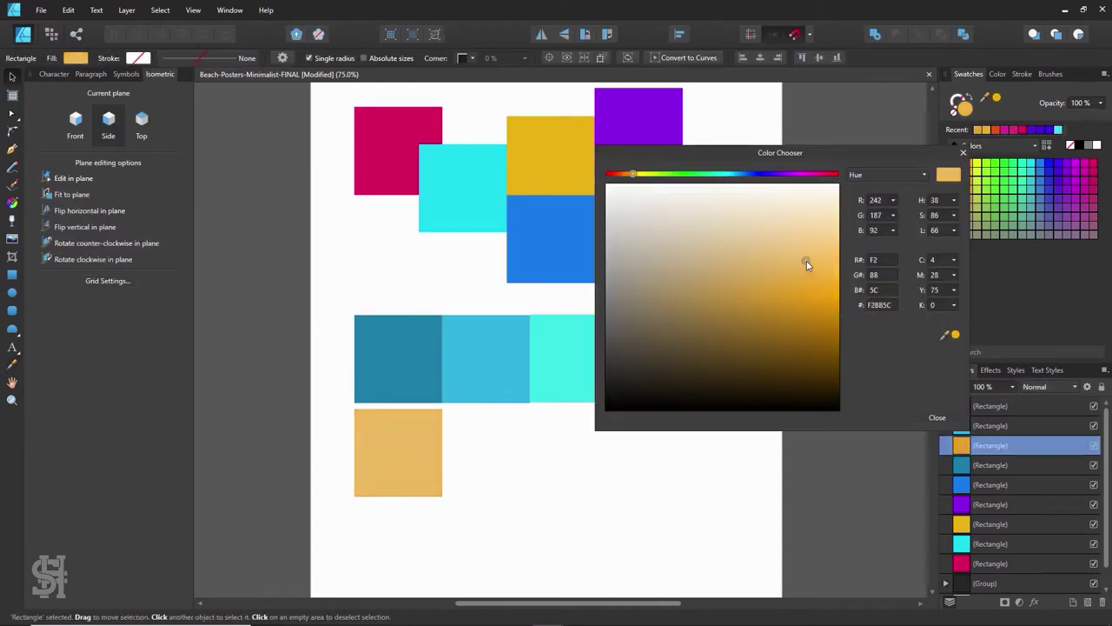
pyautogui.moveTo(631, 174); pyautogui.dragTo(626, 174)
pyautogui.moveTo(805, 269); pyautogui.dragTo(820, 267)
pyautogui.moveTo(625, 175); pyautogui.dragTo(629, 174)
pyautogui.moveTo(723, 246); pyautogui.dragTo(801, 290)
pyautogui.moveTo(630, 174)
pyautogui.mouseDown()
pyautogui.moveTo(641, 177)
pyautogui.moveTo(619, 174)
pyautogui.mouseUp()
pyautogui.click(808, 263)
# Step: Place a copy of the orange square beside it and colour it salmon
pyautogui.click(641, 454)
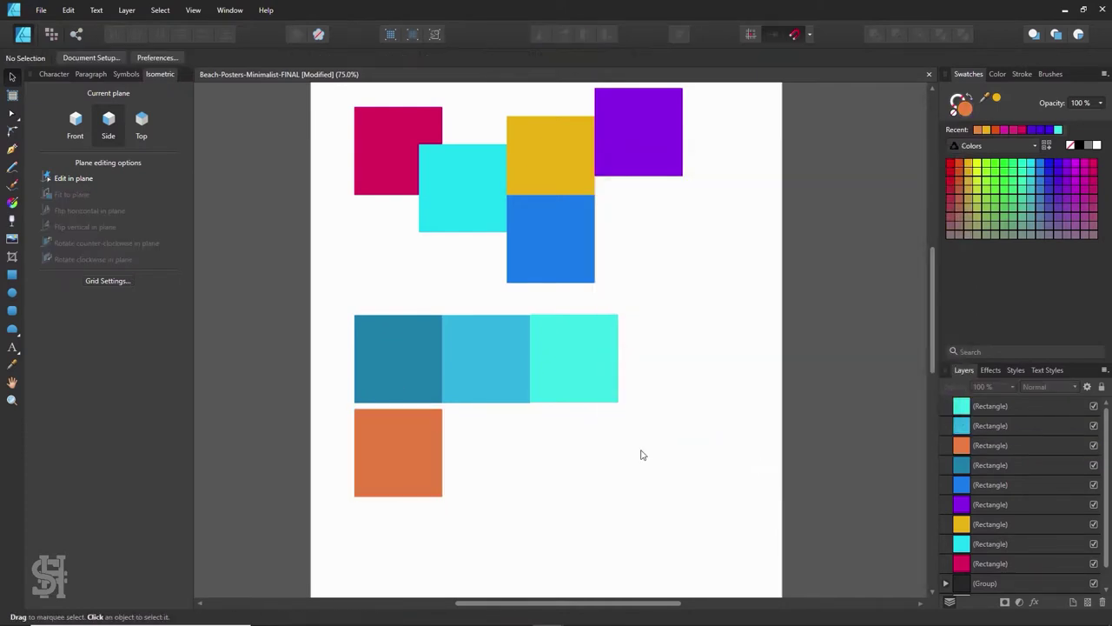
pyautogui.moveTo(411, 451); pyautogui.dragTo(515, 450)
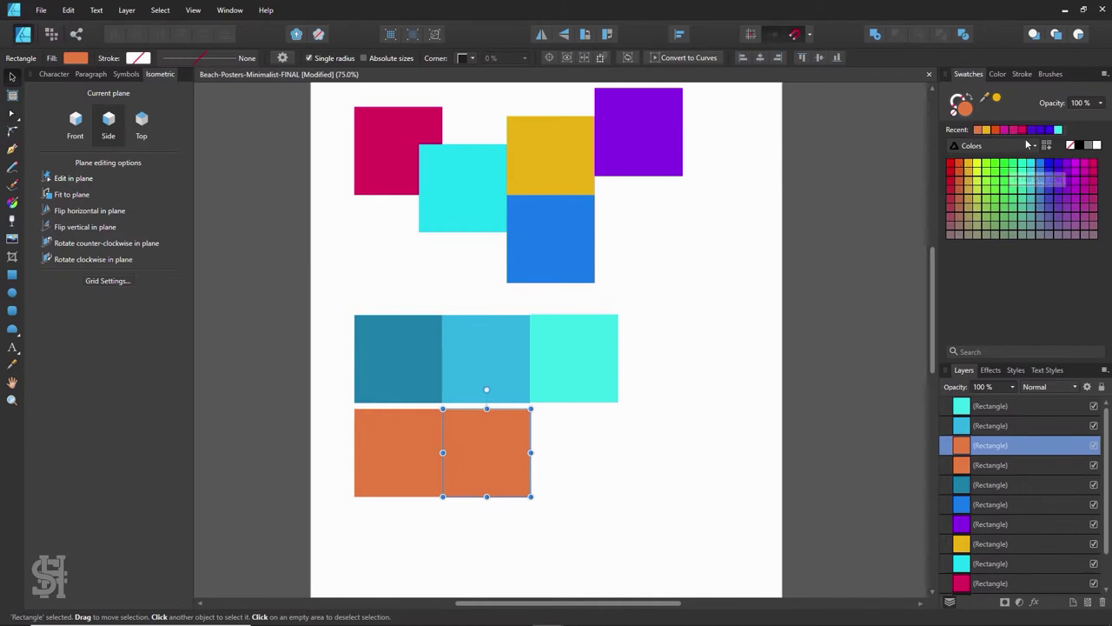
pyautogui.click(1088, 202)
pyautogui.doubleClick(960, 104)
pyautogui.moveTo(630, 257); pyautogui.dragTo(647, 269)
pyautogui.click(565, 168)
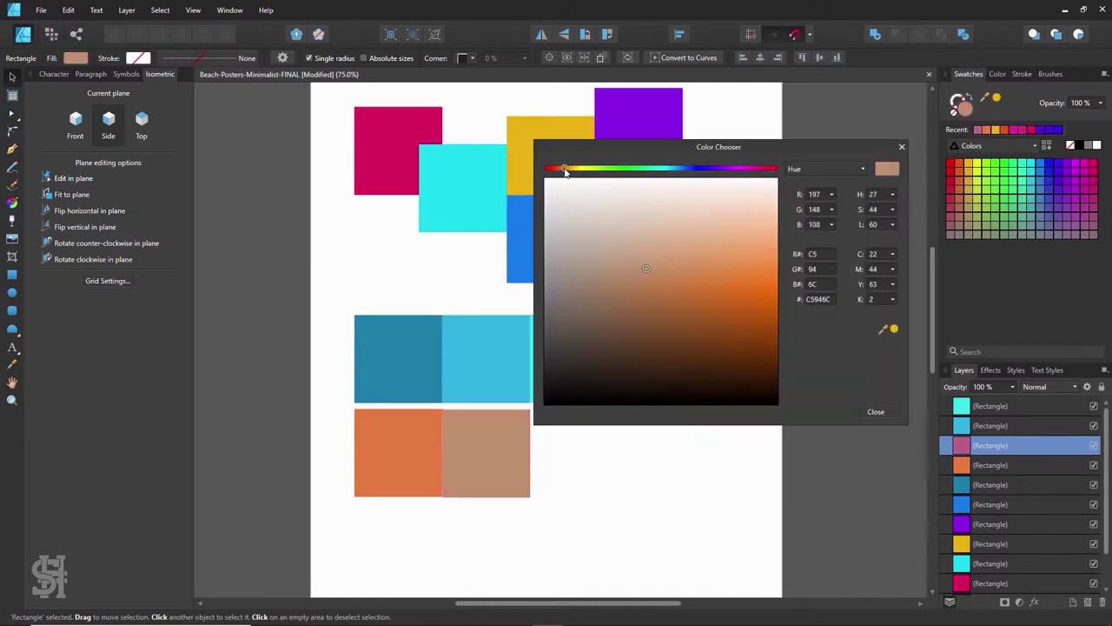
pyautogui.click(682, 271)
pyautogui.moveTo(565, 168)
pyautogui.mouseDown()
pyautogui.moveTo(581, 168)
pyautogui.moveTo(557, 168)
pyautogui.mouseUp()
pyautogui.click(726, 244)
pyautogui.moveTo(727, 244); pyautogui.dragTo(756, 239)
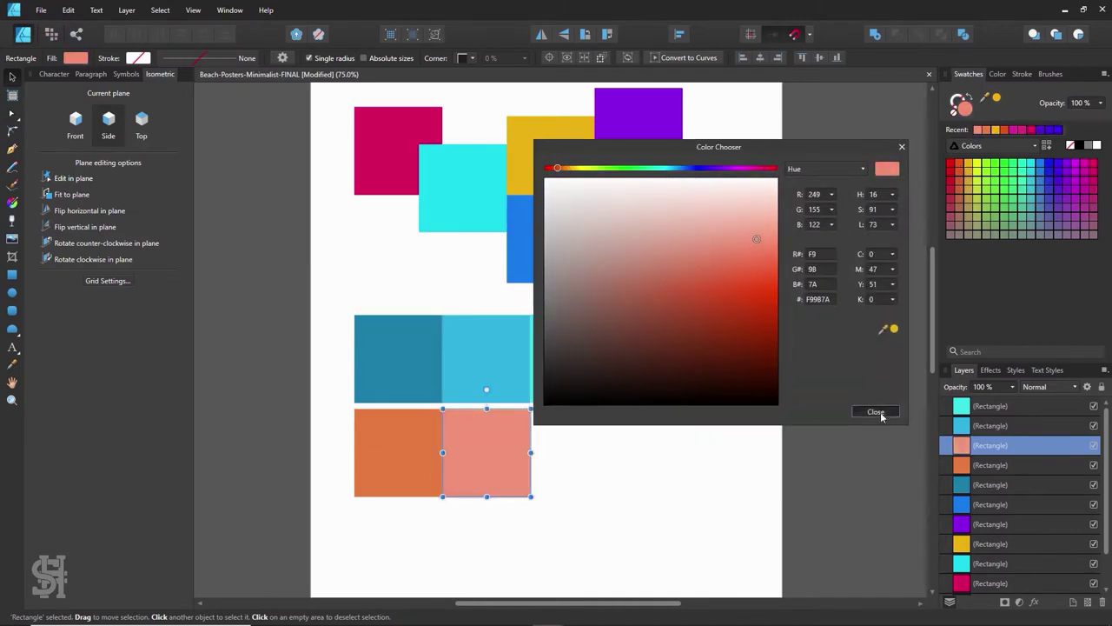
pyautogui.click(875, 412)
# Step: Arrange the lower row and recolour its left square to a deep crimson
pyautogui.click(595, 451)
pyautogui.click(488, 441)
pyautogui.moveTo(488, 441); pyautogui.dragTo(574, 453)
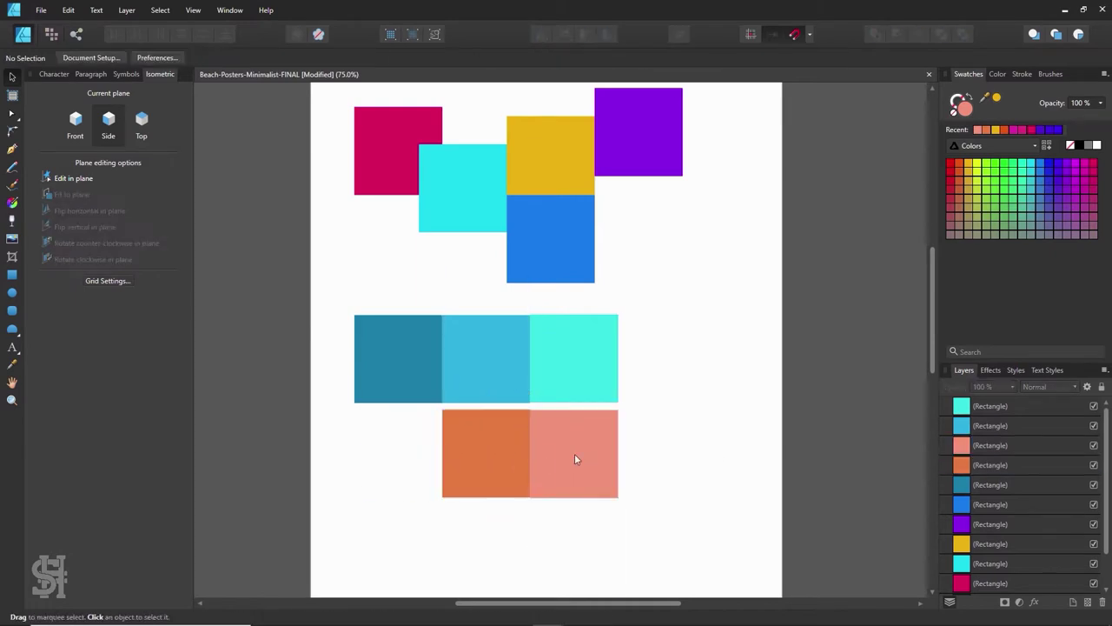
pyautogui.click(1093, 165)
pyautogui.doubleClick(960, 104)
pyautogui.moveTo(477, 167); pyautogui.dragTo(723, 168)
pyautogui.click(825, 314)
pyautogui.moveTo(825, 314); pyautogui.dragTo(806, 267)
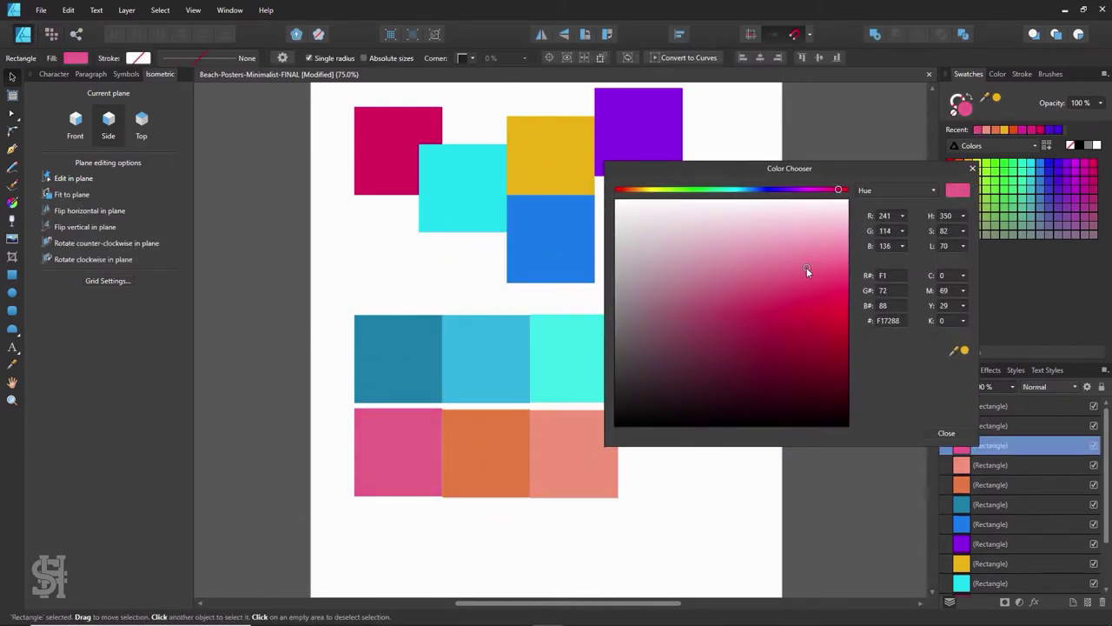
pyautogui.doubleClick(960, 105)
pyautogui.moveTo(560, 315); pyautogui.dragTo(580, 279)
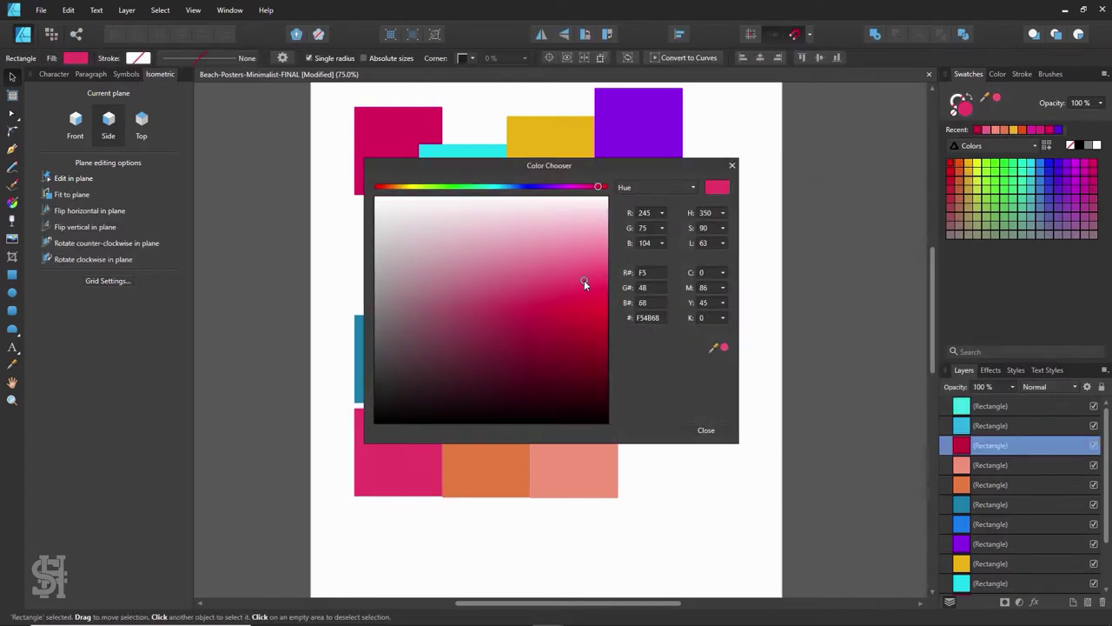
pyautogui.press('Escape')
# Step: Lighten the lower row's middle square to pink
pyautogui.click(450, 427)
pyautogui.doubleClick(960, 105)
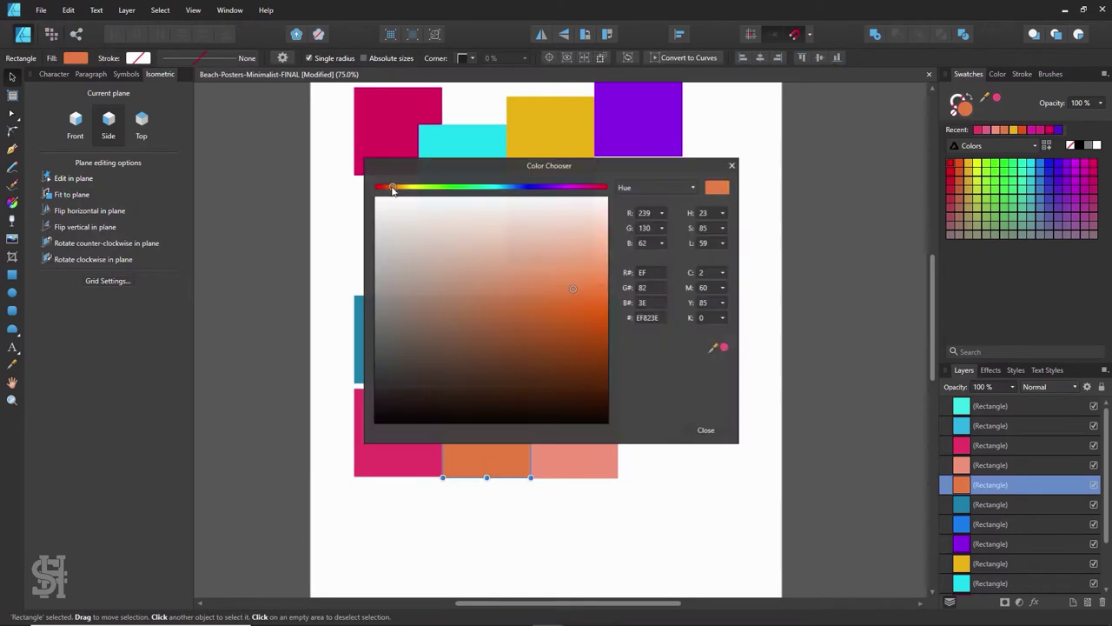
pyautogui.moveTo(393, 186); pyautogui.dragTo(383, 186)
pyautogui.moveTo(563, 171); pyautogui.dragTo(675, 133)
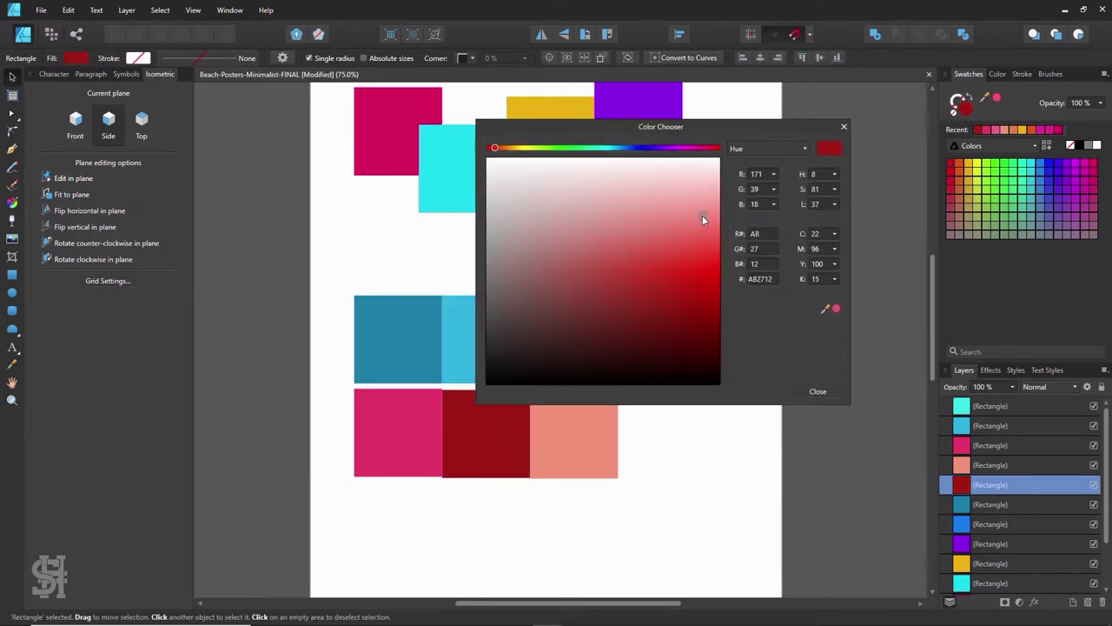
pyautogui.moveTo(702, 215); pyautogui.dragTo(707, 221)
pyautogui.press('Escape')
# Step: Give the lower row's right square a slightly reddish orange fill
pyautogui.click(577, 430)
pyautogui.doubleClick(960, 104)
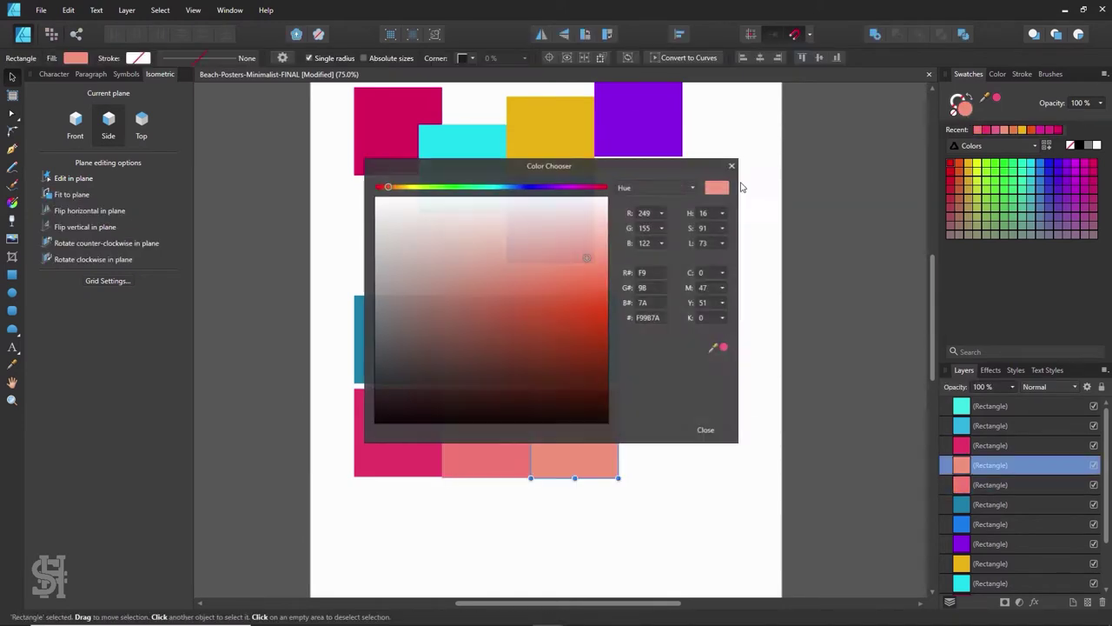
pyautogui.moveTo(558, 167); pyautogui.dragTo(754, 122)
pyautogui.moveTo(582, 143); pyautogui.dragTo(605, 143)
pyautogui.moveTo(794, 217); pyautogui.dragTo(791, 238)
pyautogui.moveTo(606, 143); pyautogui.dragTo(603, 146)
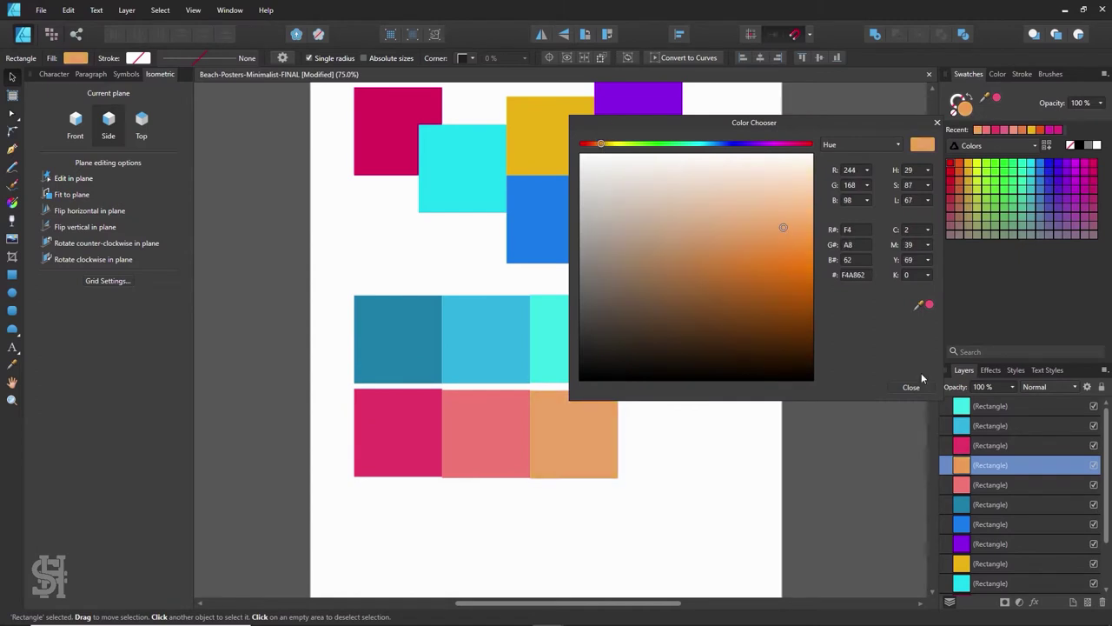
pyautogui.click(911, 387)
pyautogui.click(574, 434)
pyautogui.doubleClick(960, 104)
pyautogui.moveTo(582, 272); pyautogui.dragTo(583, 275)
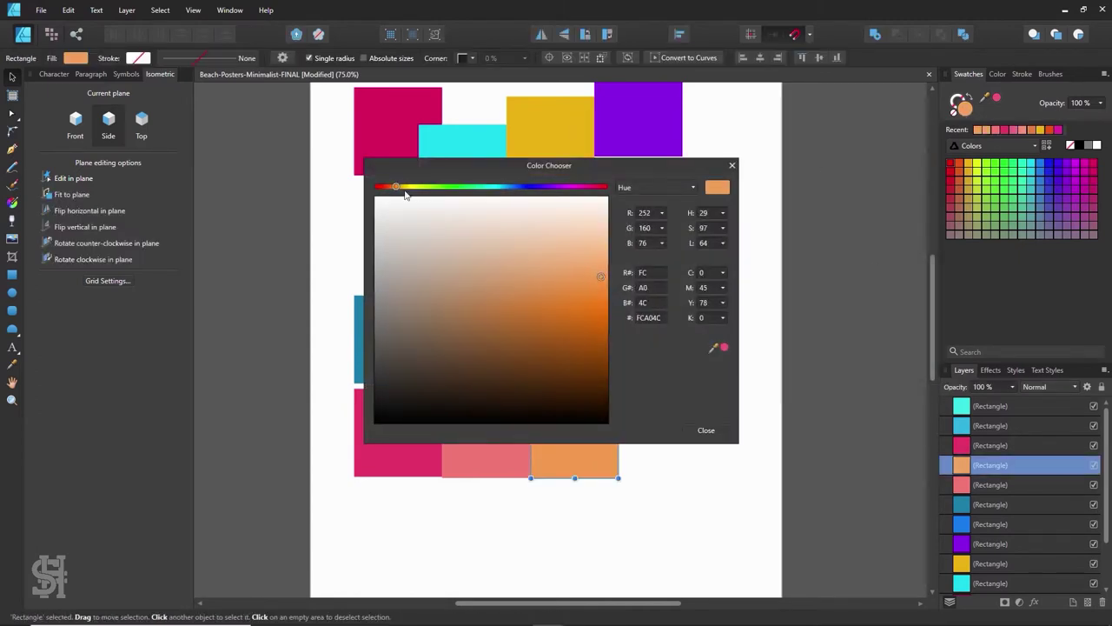
pyautogui.click(706, 429)
pyautogui.click(725, 420)
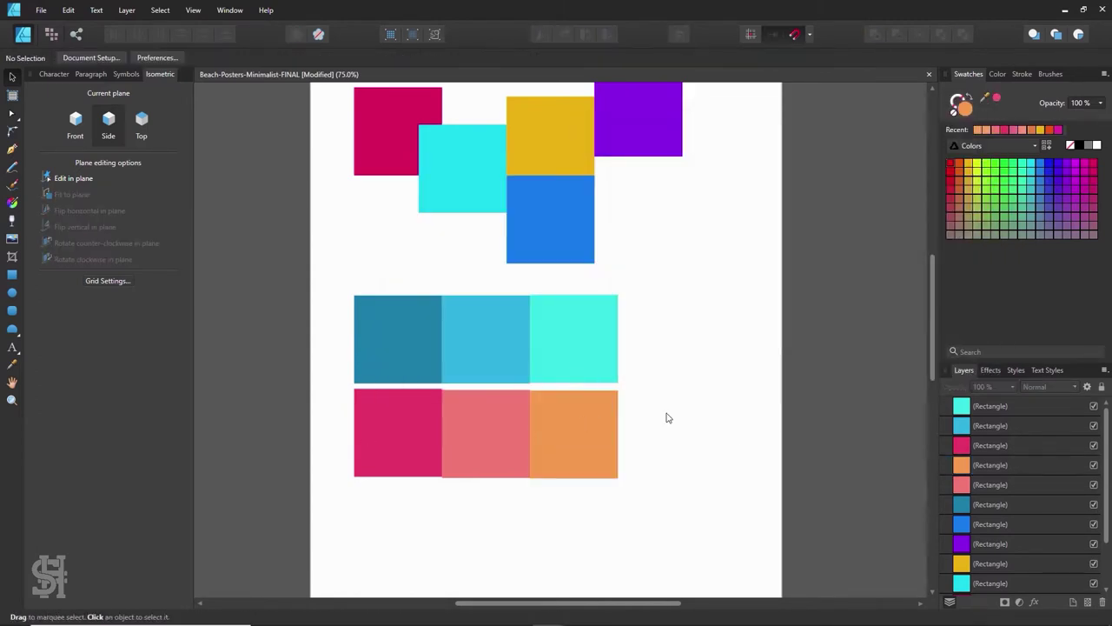
# Step: Soften the crimson left square to the pink F95873
pyautogui.click(486, 433)
pyautogui.doubleClick(960, 104)
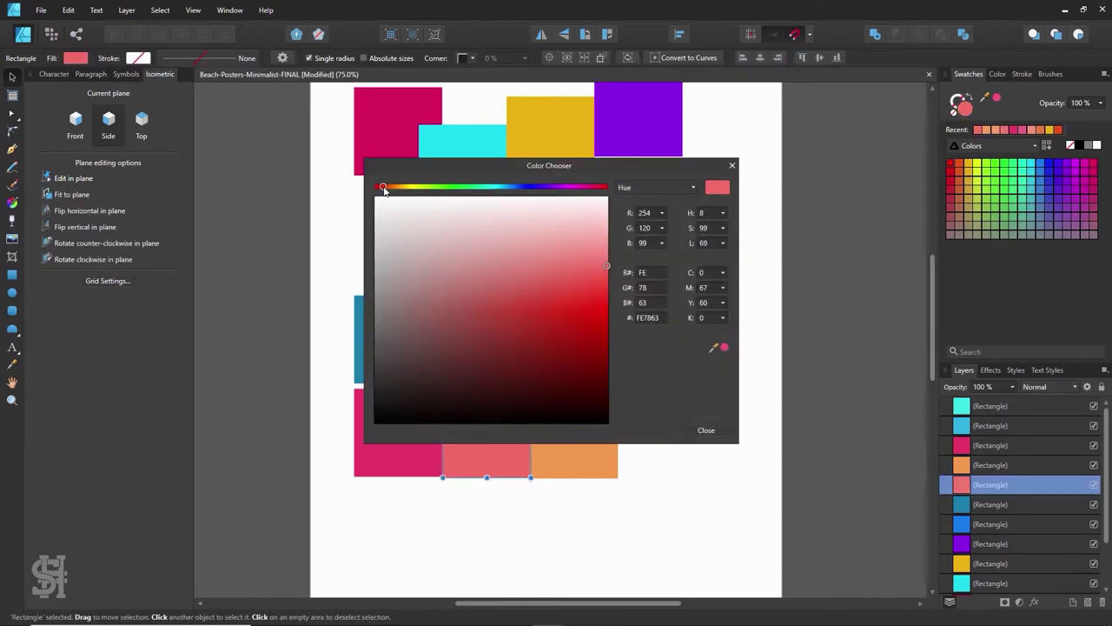
pyautogui.click(705, 429)
pyautogui.click(705, 439)
pyautogui.click(397, 433)
pyautogui.doubleClick(960, 104)
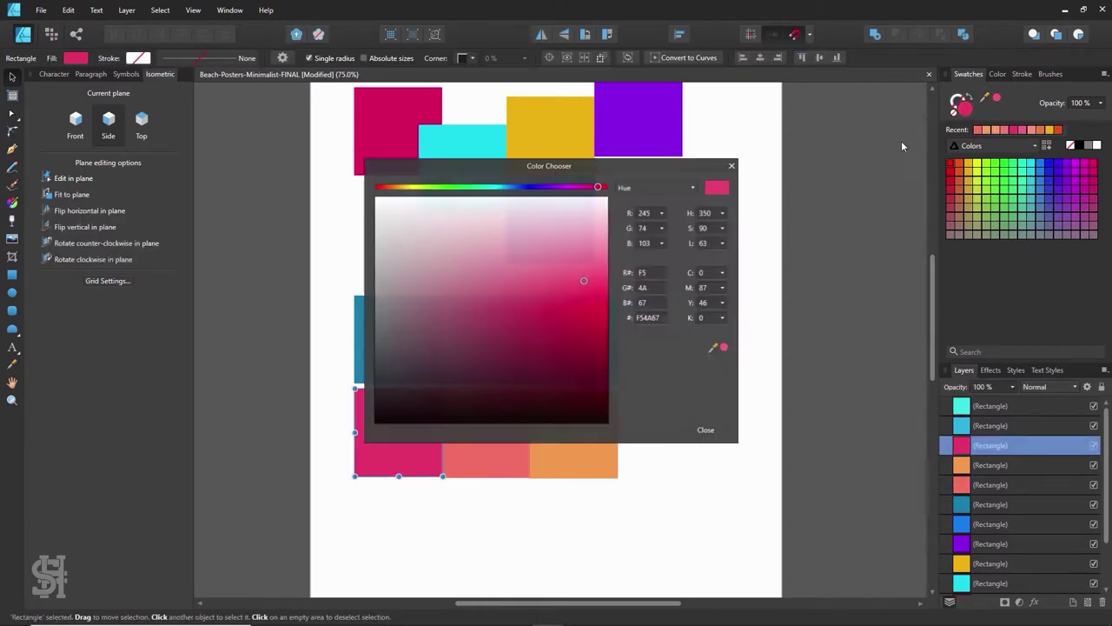
pyautogui.moveTo(588, 269)
pyautogui.mouseDown()
pyautogui.moveTo(602, 271)
pyautogui.moveTo(591, 272)
pyautogui.mouseUp()
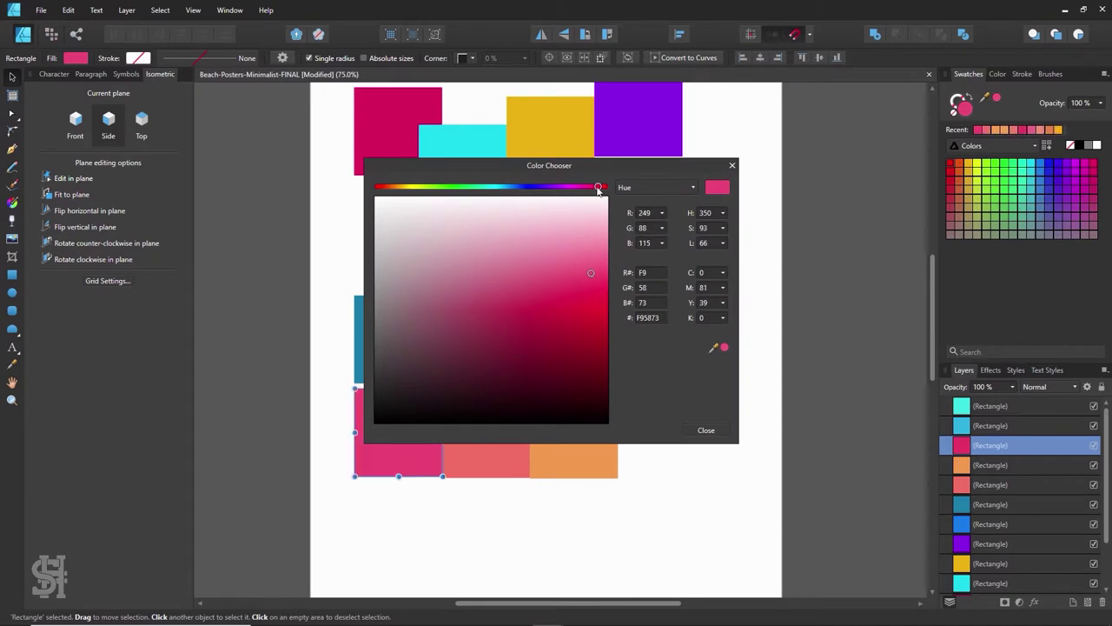
pyautogui.moveTo(598, 187); pyautogui.dragTo(596, 188)
pyautogui.click(706, 429)
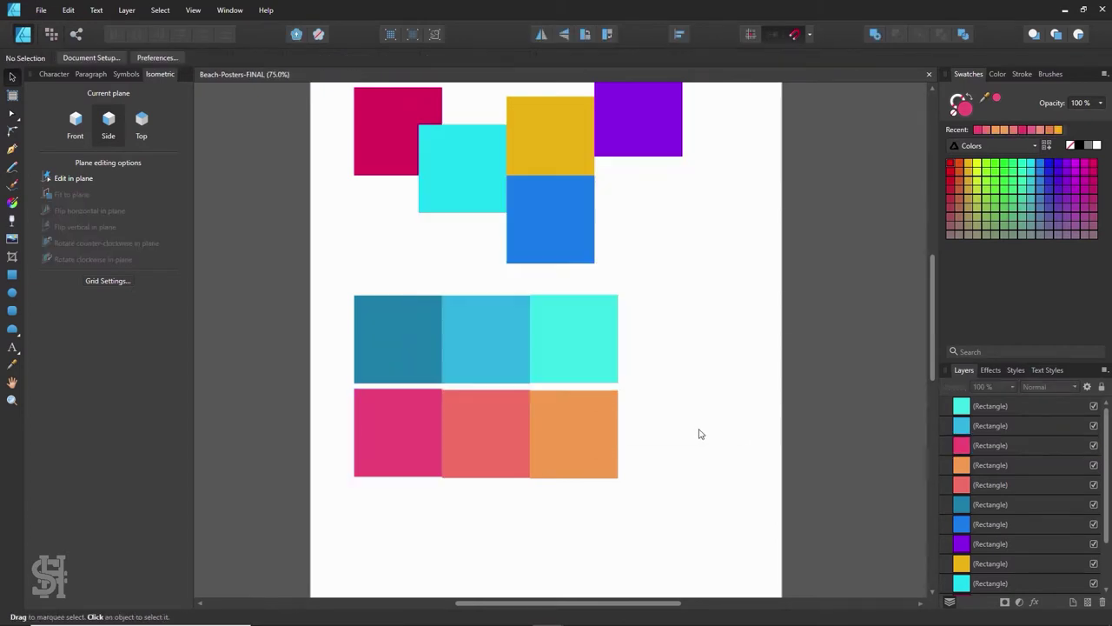
# Step: Shift the hue of the upper row's middle blue square slightly
pyautogui.click(398, 339)
pyautogui.doubleClick(960, 104)
pyautogui.moveTo(504, 187); pyautogui.dragTo(506, 187)
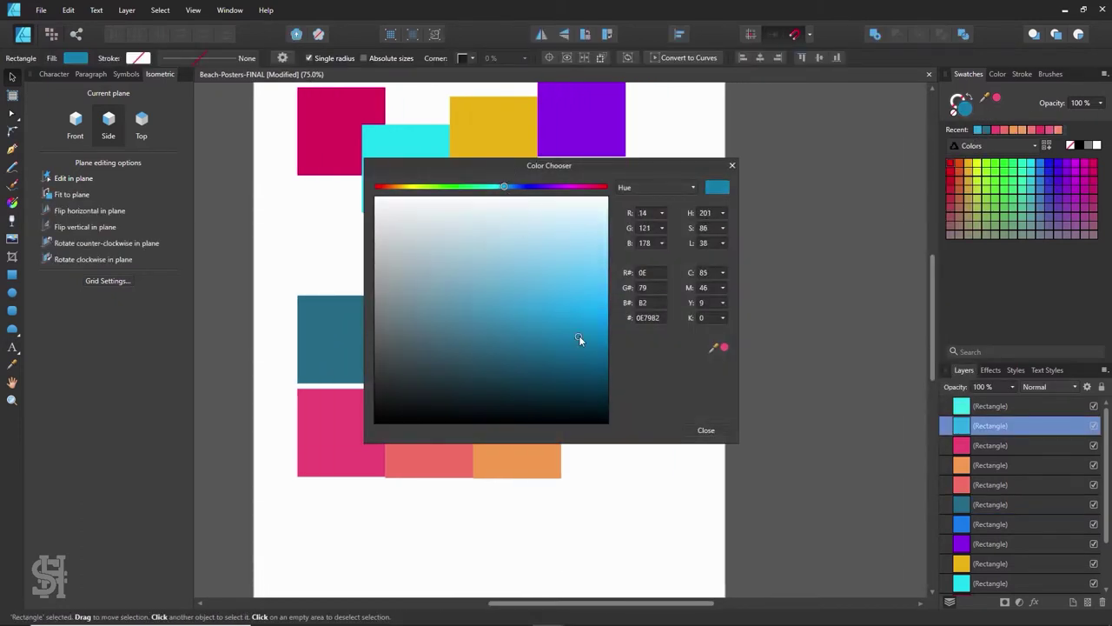
# Step: Make the upper row's middle square a brighter, deep cerulean blue
pyautogui.moveTo(592, 172); pyautogui.dragTo(742, 150)
pyautogui.moveTo(654, 166); pyautogui.dragTo(651, 166)
pyautogui.moveTo(718, 304); pyautogui.dragTo(741, 318)
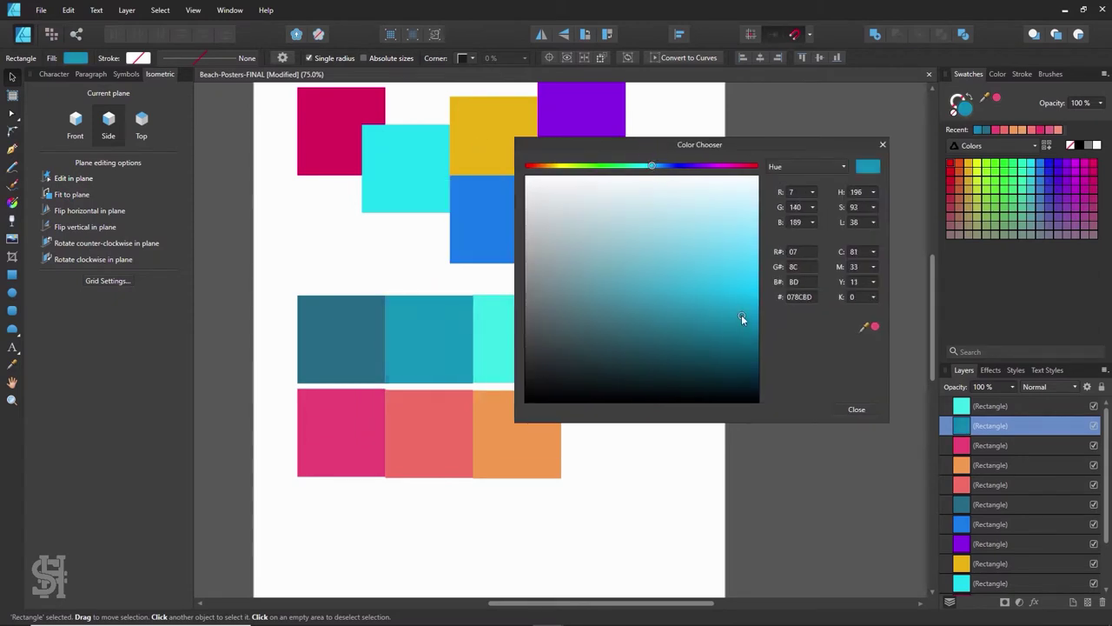
pyautogui.click(854, 409)
pyautogui.click(621, 371)
# Step: Mute the right turquoise square to a soft seafoam aqua
pyautogui.click(533, 305)
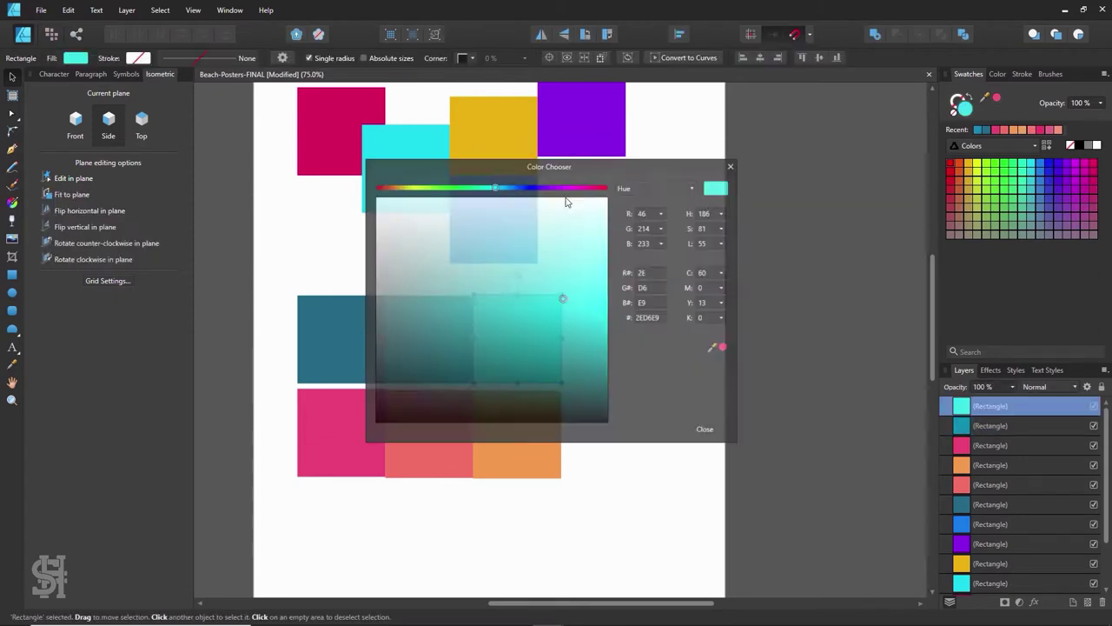
pyautogui.moveTo(477, 311); pyautogui.dragTo(477, 315)
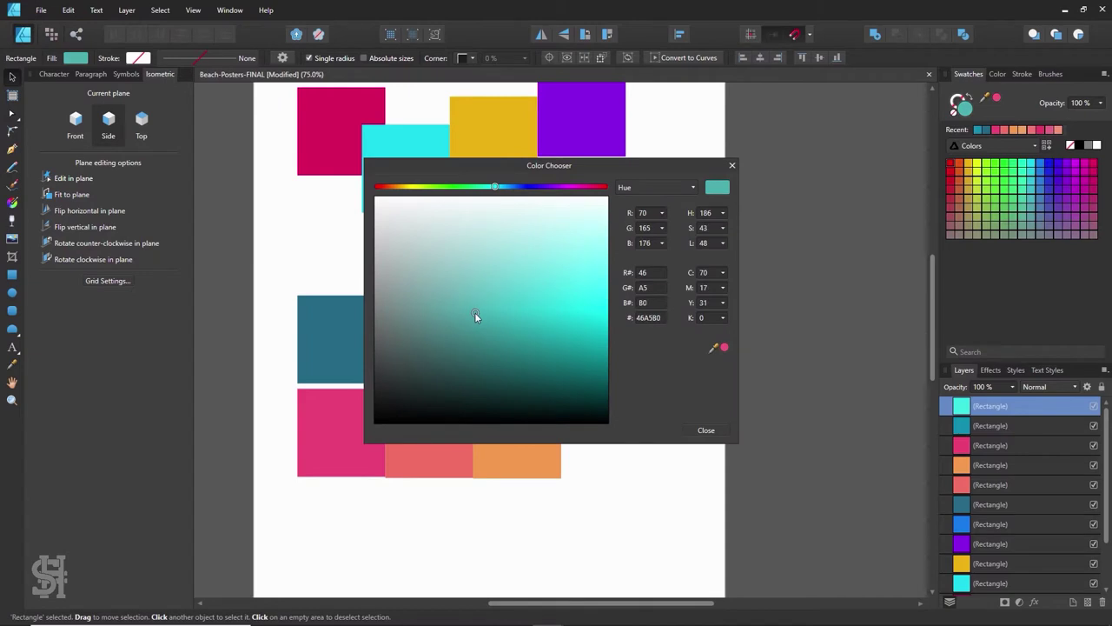
pyautogui.moveTo(494, 165); pyautogui.dragTo(739, 160)
pyautogui.click(740, 186)
pyautogui.moveTo(720, 309); pyautogui.dragTo(736, 301)
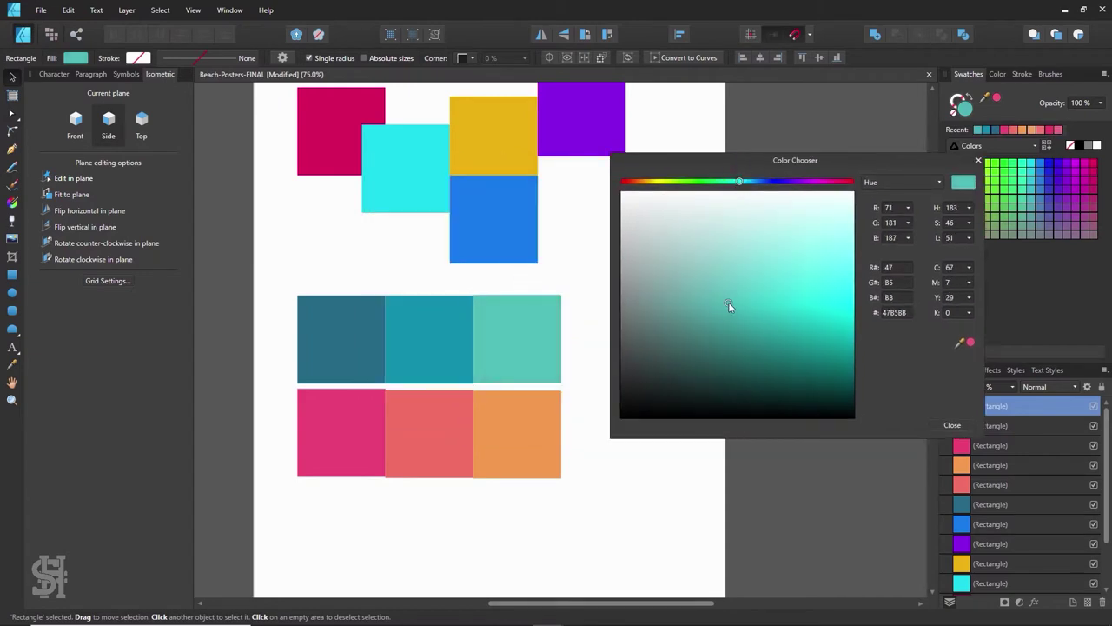
pyautogui.click(952, 425)
pyautogui.click(782, 391)
pyautogui.scroll(2, 560, 330)
# Step: Delete the top squares, undoing back to keep the aqua square on the page
pyautogui.click(494, 261)
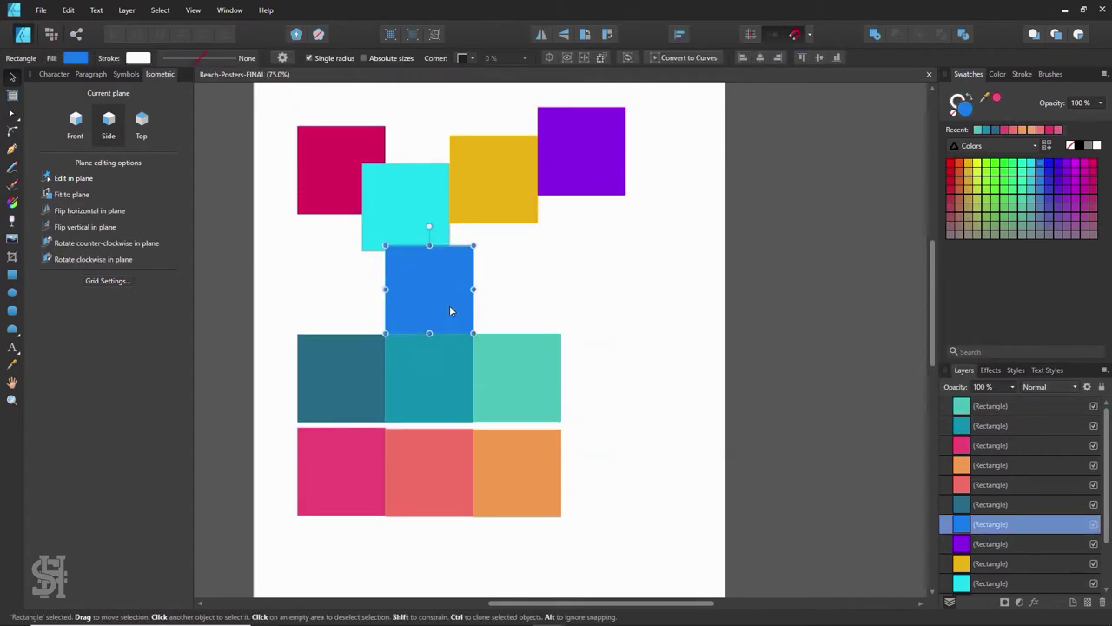
pyautogui.press('Delete')
pyautogui.click(346, 159)
pyautogui.press('Delete')
pyautogui.click(513, 369)
pyautogui.hotkey('ctrl', 'z')
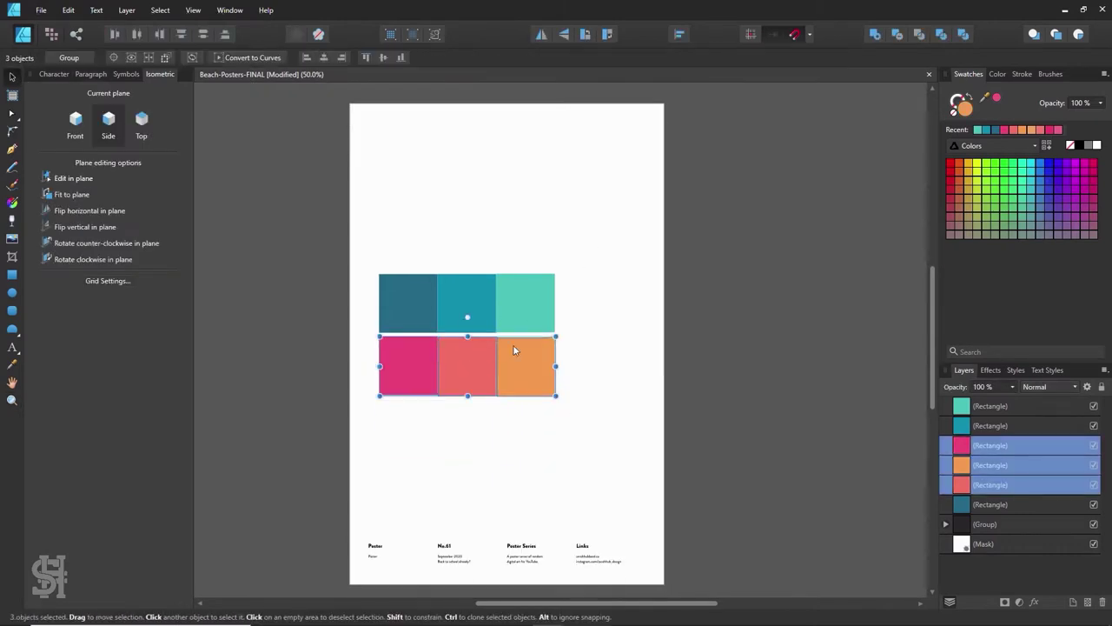
pyautogui.hotkey('ctrl', 'z')
pyautogui.hotkey('ctrl', 'z')
pyautogui.hotkey('ctrl', 'z')
# Step: Stretch the aqua square over the whole page and send it behind the footer text
pyautogui.moveTo(557, 199); pyautogui.dragTo(363, 138)
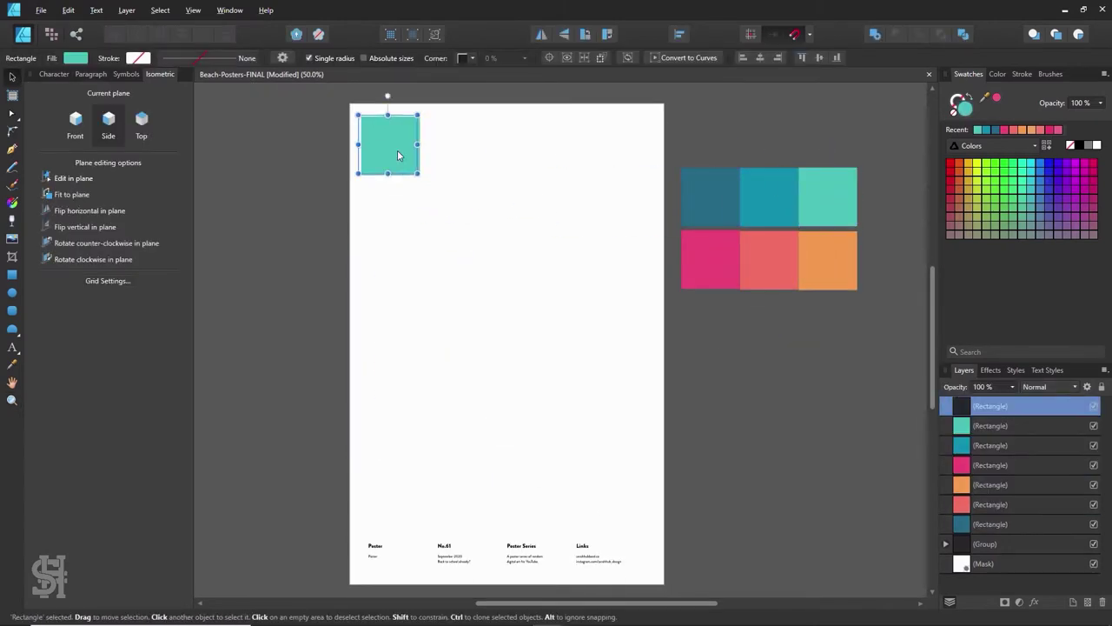
pyautogui.moveTo(417, 178); pyautogui.dragTo(658, 546)
pyautogui.hotkey('ctrl', 'shift', '[')
pyautogui.scroll(-2, 585, 488)
pyautogui.click(584, 488)
pyautogui.click(749, 374)
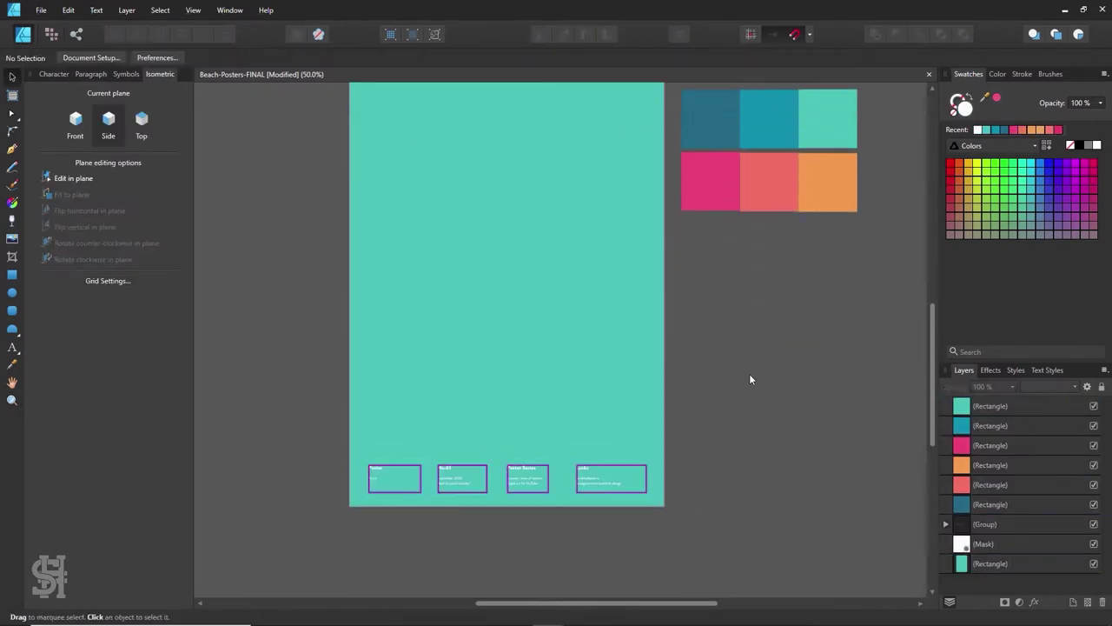
pyautogui.scroll(2, 727, 382)
pyautogui.click(13, 148)
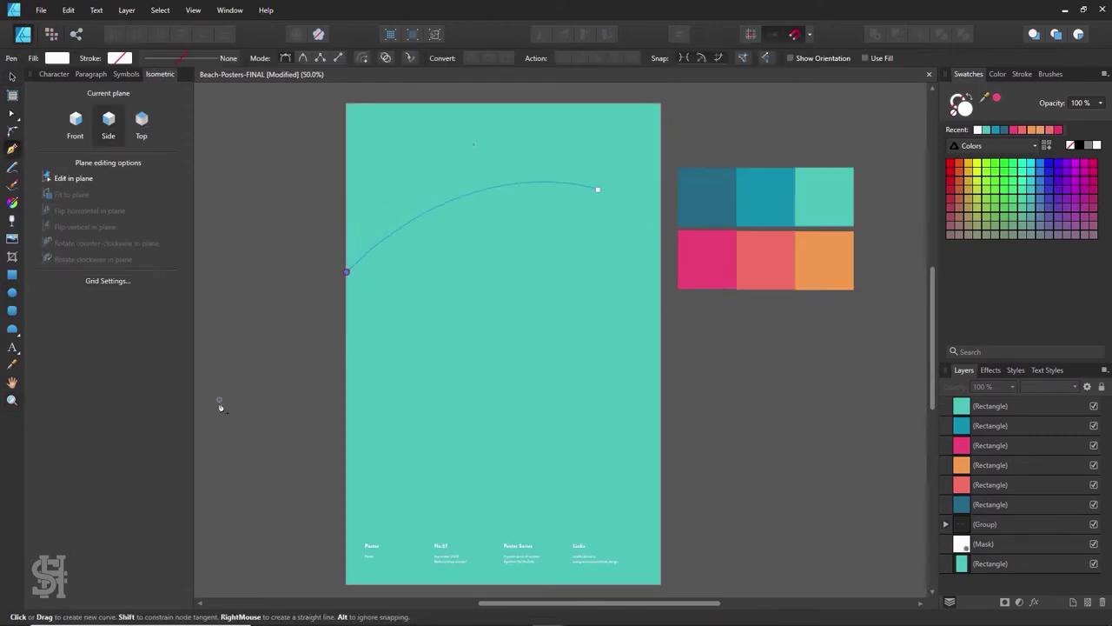
# Step: Draw an orange wave curve down past the page's left edge and enlarge it
pyautogui.moveTo(220, 407); pyautogui.dragTo(239, 419)
pyautogui.hotkey('ctrl', 'z')
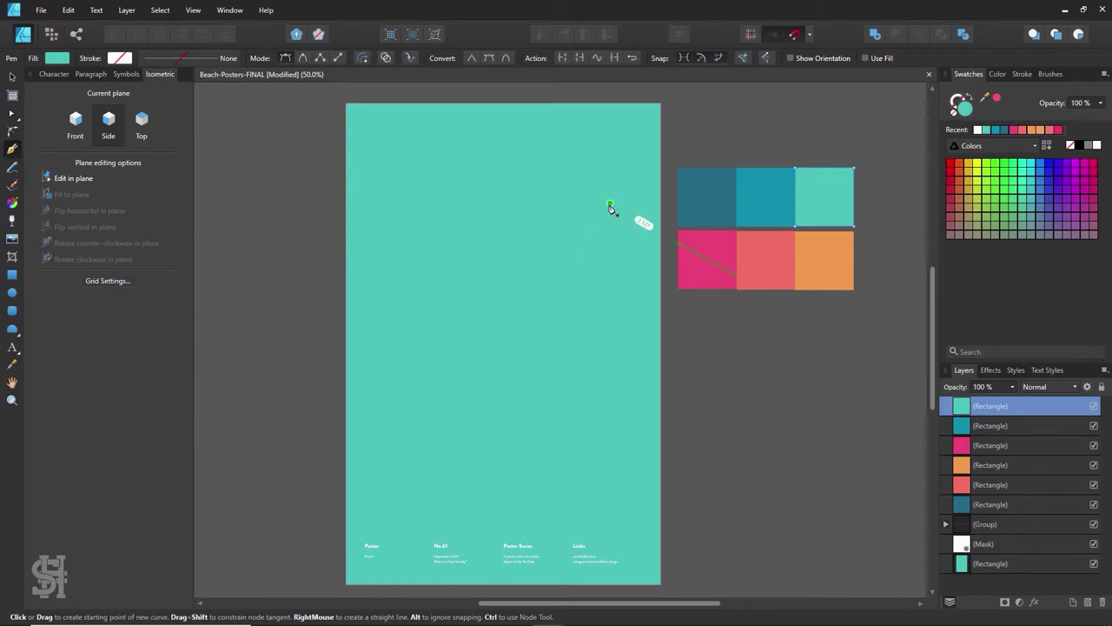
pyautogui.hscroll(-2, 409, 442)
pyautogui.hscroll(-3, 260, 432)
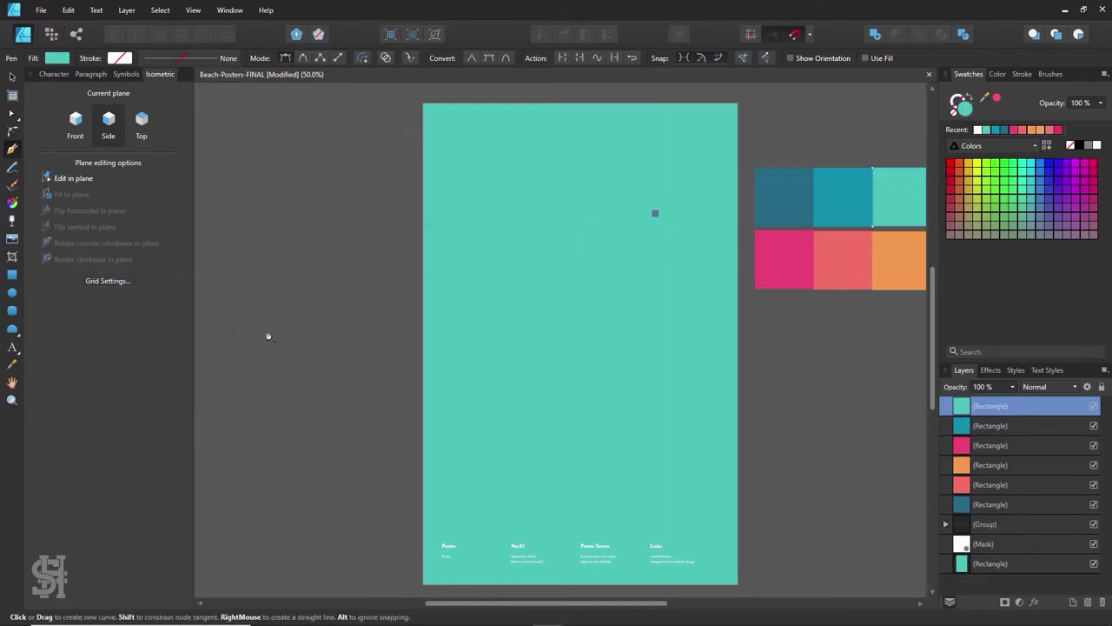
pyautogui.moveTo(266, 331); pyautogui.dragTo(230, 511)
pyautogui.scroll(-2, 427, 575)
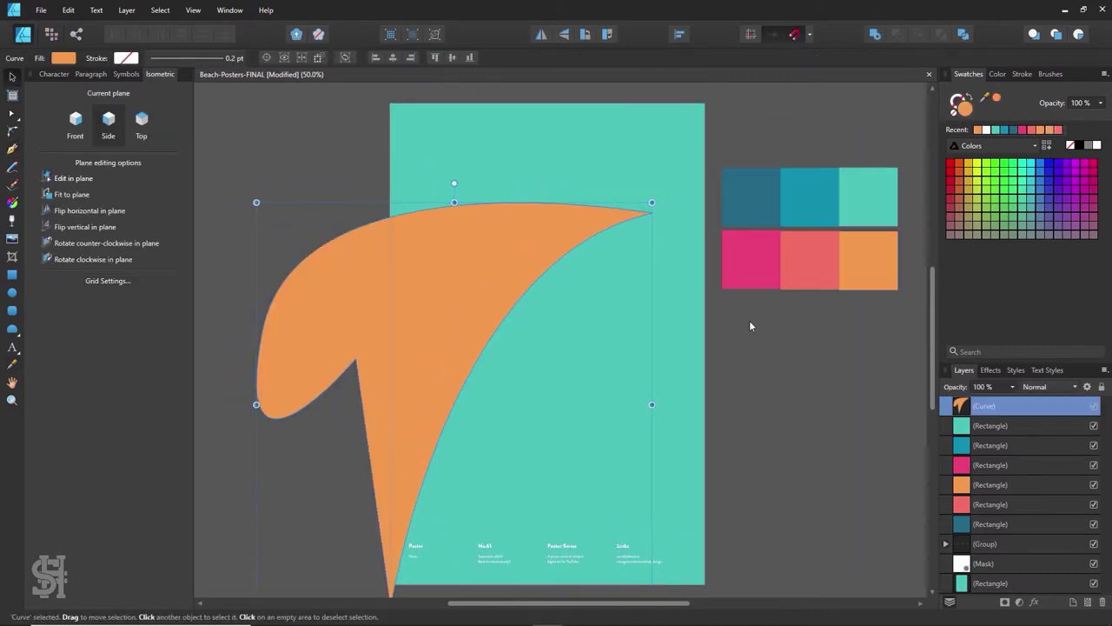
pyautogui.scroll(-2, 749, 320)
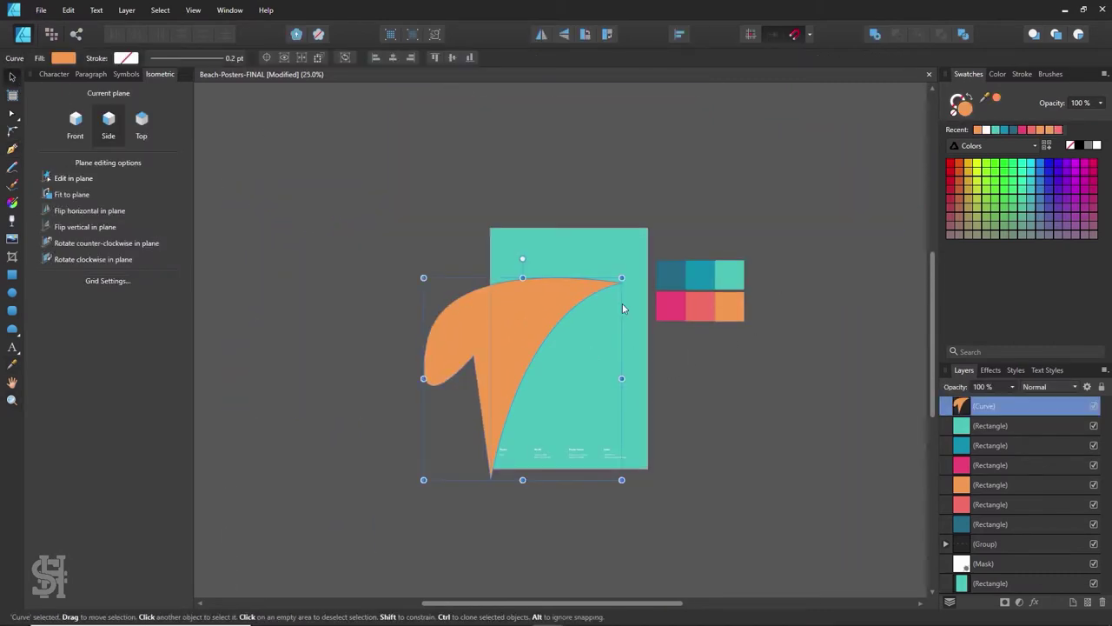
pyautogui.moveTo(622, 304)
pyautogui.mouseDown()
pyautogui.moveTo(676, 221)
pyautogui.moveTo(660, 266)
pyautogui.mouseUp()
# Step: Draw a large pink circle beside the page and make an offset copy
pyautogui.press('m')
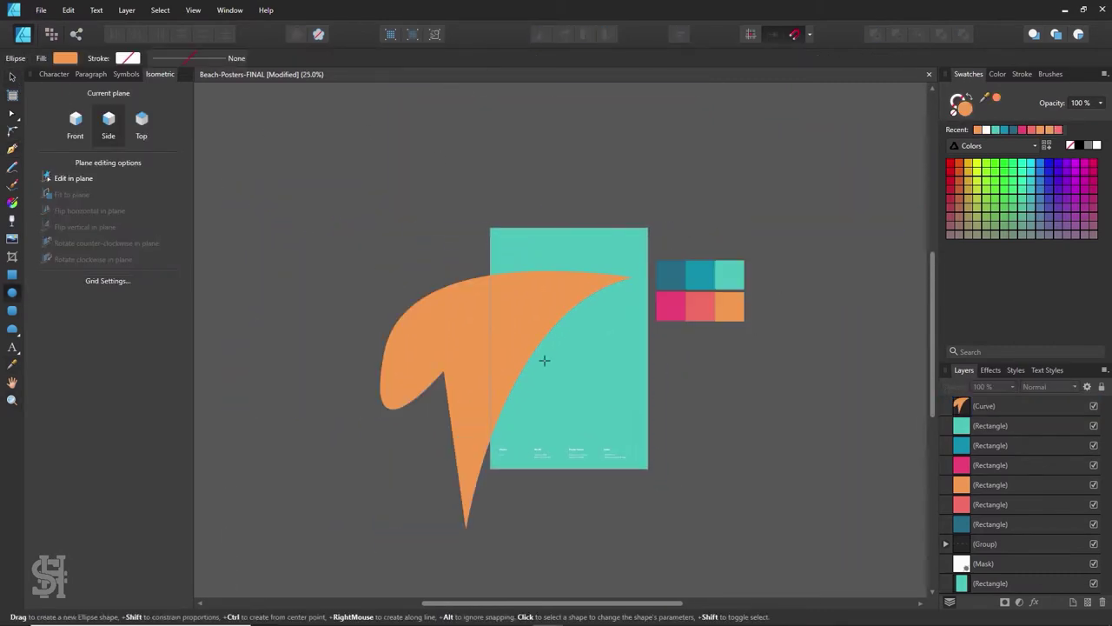
pyautogui.moveTo(405, 186); pyautogui.dragTo(739, 521)
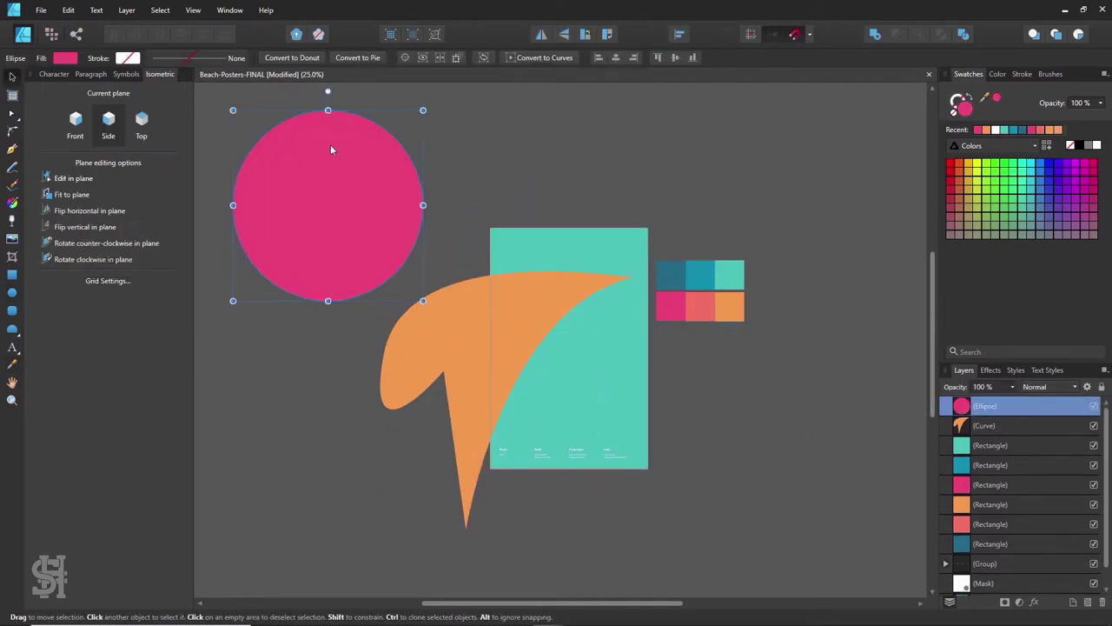
pyautogui.moveTo(387, 262)
pyautogui.mouseDown()
pyautogui.moveTo(444, 291)
pyautogui.moveTo(424, 292)
pyautogui.moveTo(473, 293)
pyautogui.mouseUp()
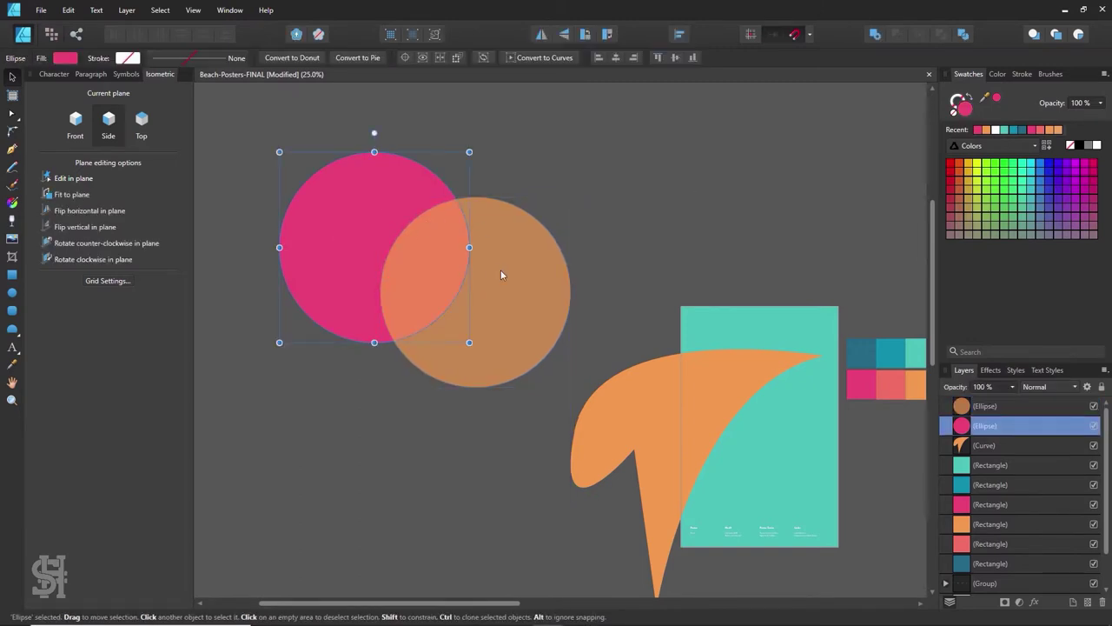
# Step: Subtract the copy to leave a pink crescent, then add a larger overlapping pink circle
pyautogui.hotkey('ctrl', 'shift', 'z')
pyautogui.hotkey('ctrl', 'z')
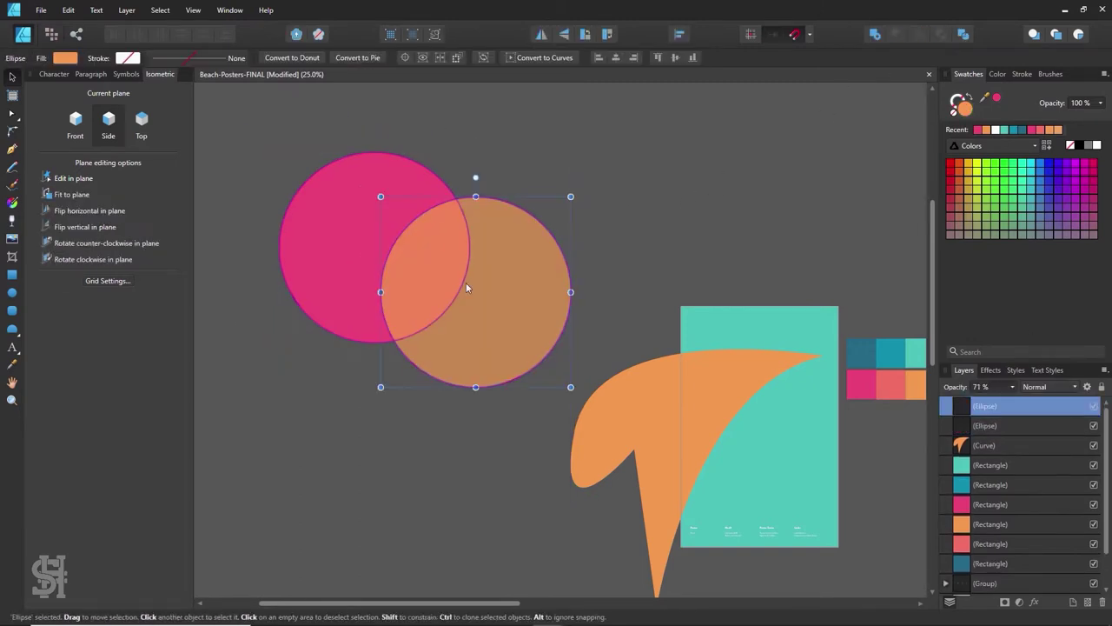
pyautogui.hotkey('ctrl', 'z')
pyautogui.hotkey('ctrl', 'z')
pyautogui.hotkey('ctrl', 'z')
pyautogui.hotkey('ctrl', 'z')
pyautogui.hotkey('ctrl', 'shift', 'z')
pyautogui.hotkey('ctrl', 'shift', 'z')
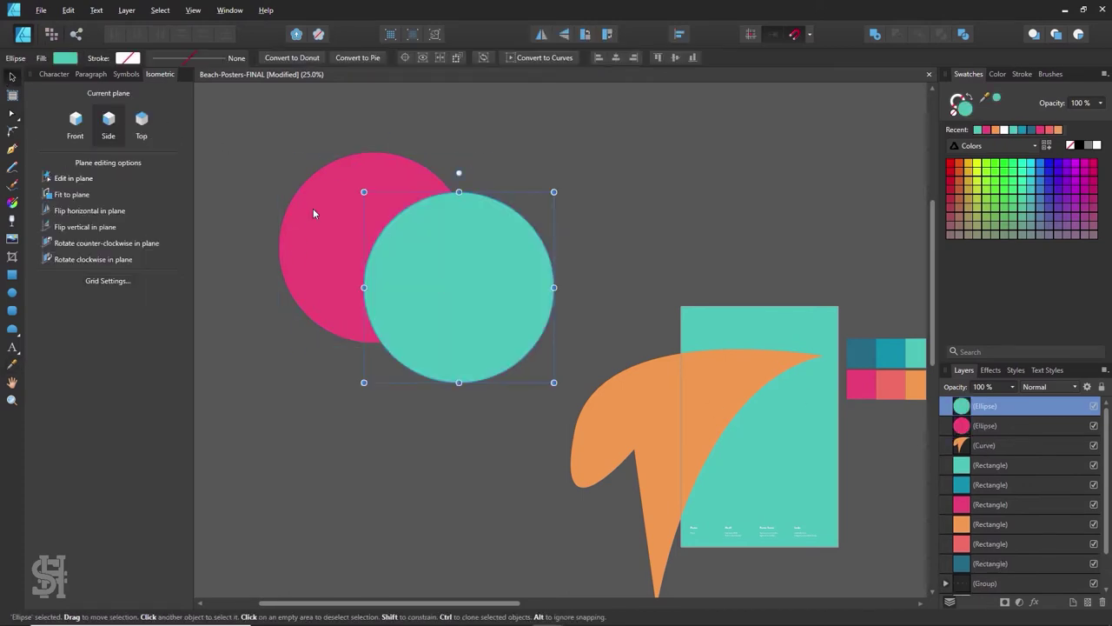
pyautogui.hotkey('ctrl', 'shift', 'z')
pyautogui.hotkey('ctrl', 'shift', 'z')
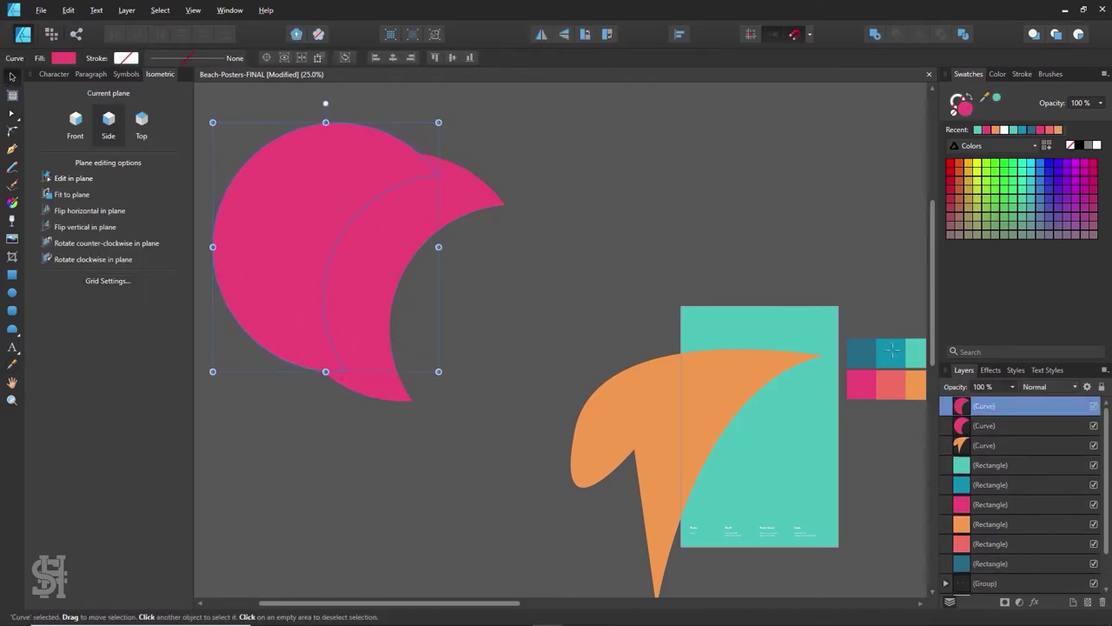
pyautogui.hotkey('ctrl', 'shift', 'z')
# Step: Enlarge the teal circle, rotate it about -14° behind the crescent, and duplicate the teal-and-pink pair
pyautogui.moveTo(439, 371); pyautogui.dragTo(571, 447)
pyautogui.moveTo(571, 124)
pyautogui.mouseDown()
pyautogui.moveTo(532, 171)
pyautogui.moveTo(573, 213)
pyautogui.mouseUp()
pyautogui.moveTo(469, 199); pyautogui.dragTo(442, 158)
pyautogui.press('Escape')
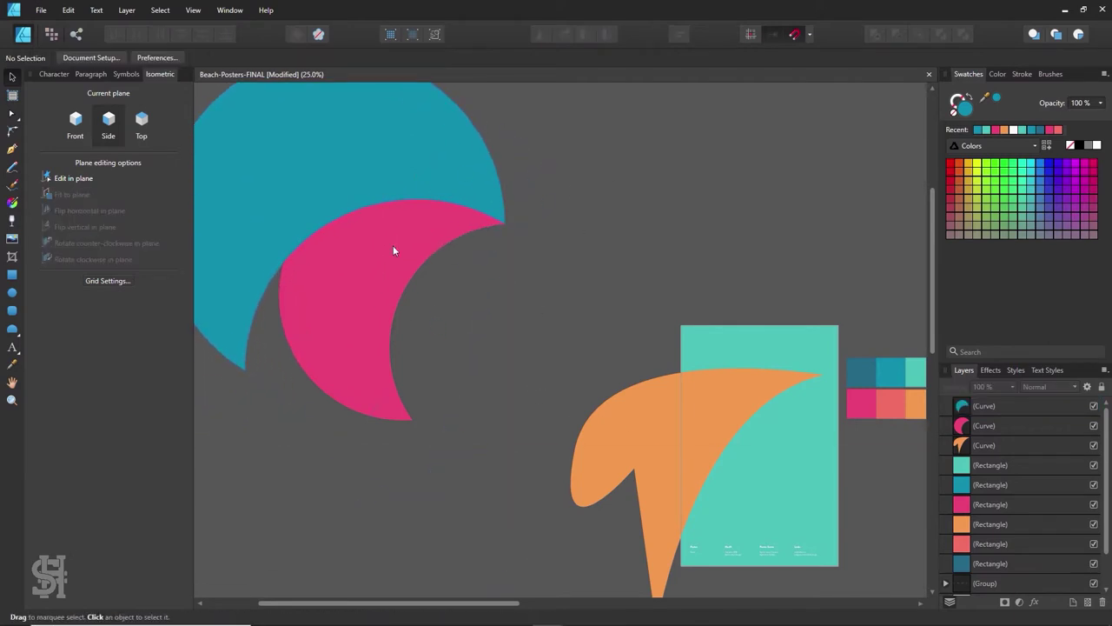
pyautogui.hotkey('ctrl', 'shift', 'z')
# Step: Merge the left pair into one orange crescent and delete the old orange wave
pyautogui.scroll(5, 509, 283)
pyautogui.press('h')
pyautogui.scroll(-5, 429, 362)
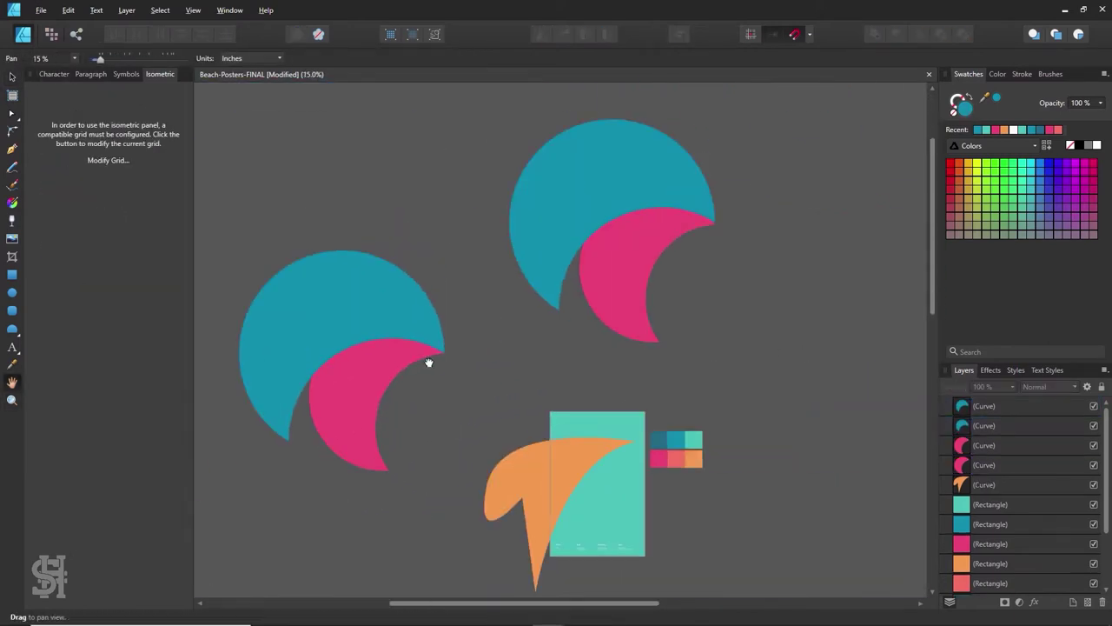
pyautogui.press('v')
pyautogui.press('Delete')
pyautogui.press('i')
# Step: Move the orange crescent onto the aqua page, across its left side
pyautogui.press('z')
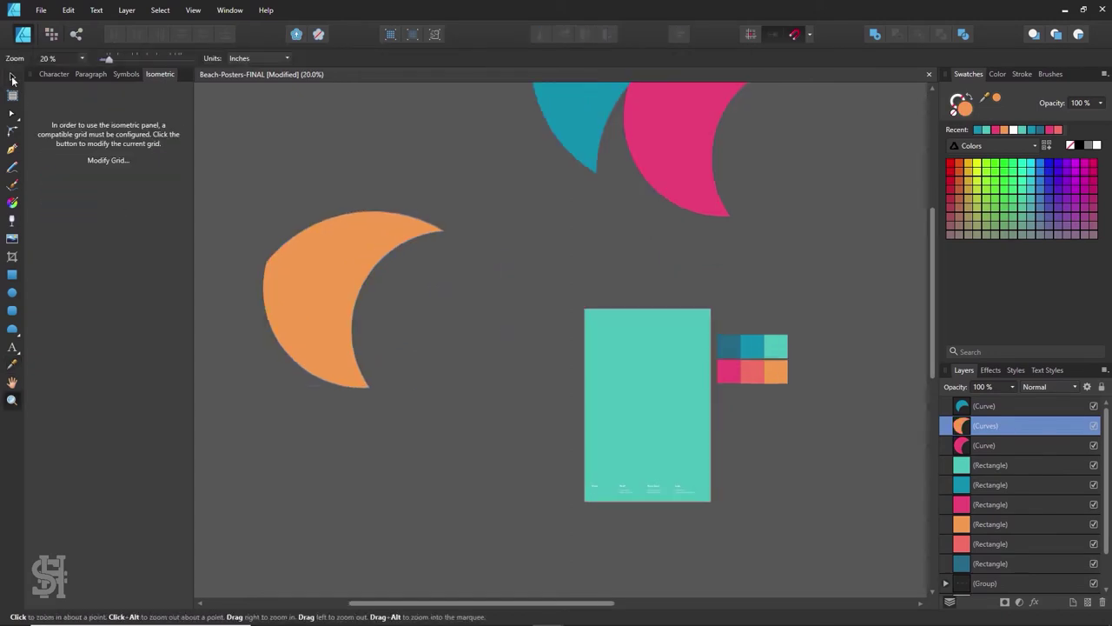
pyautogui.click(11, 78)
pyautogui.moveTo(306, 251); pyautogui.dragTo(529, 351)
pyautogui.click(748, 451)
pyautogui.moveTo(518, 243); pyautogui.dragTo(361, 181)
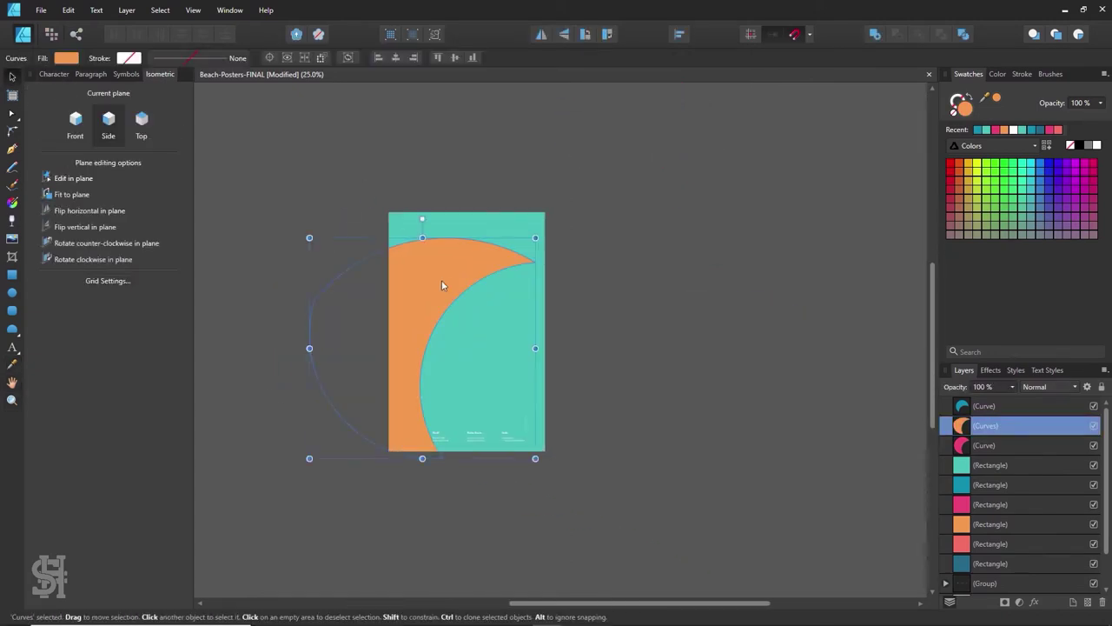
# Step: Change the inner crescent's fill from pink to coral using the Swatches panel
pyautogui.scroll(3, 370, 272)
pyautogui.scroll(-3, 531, 367)
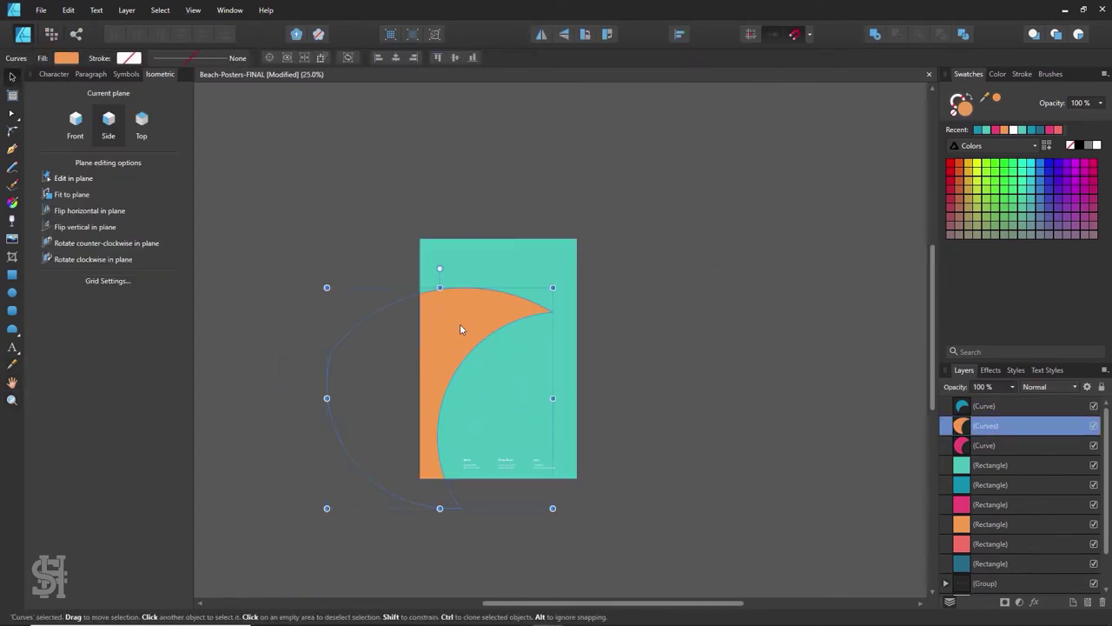
pyautogui.click(691, 409)
pyautogui.scroll(-1, 436, 327)
pyautogui.click(437, 327)
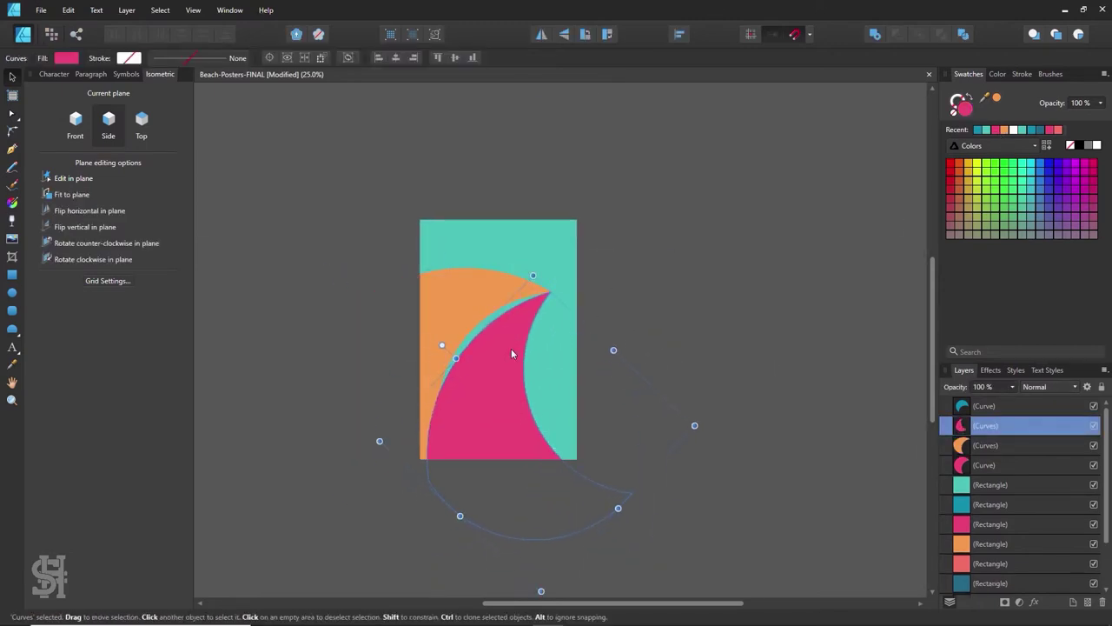
pyautogui.scroll(5, 513, 348)
pyautogui.scroll(-2, 697, 415)
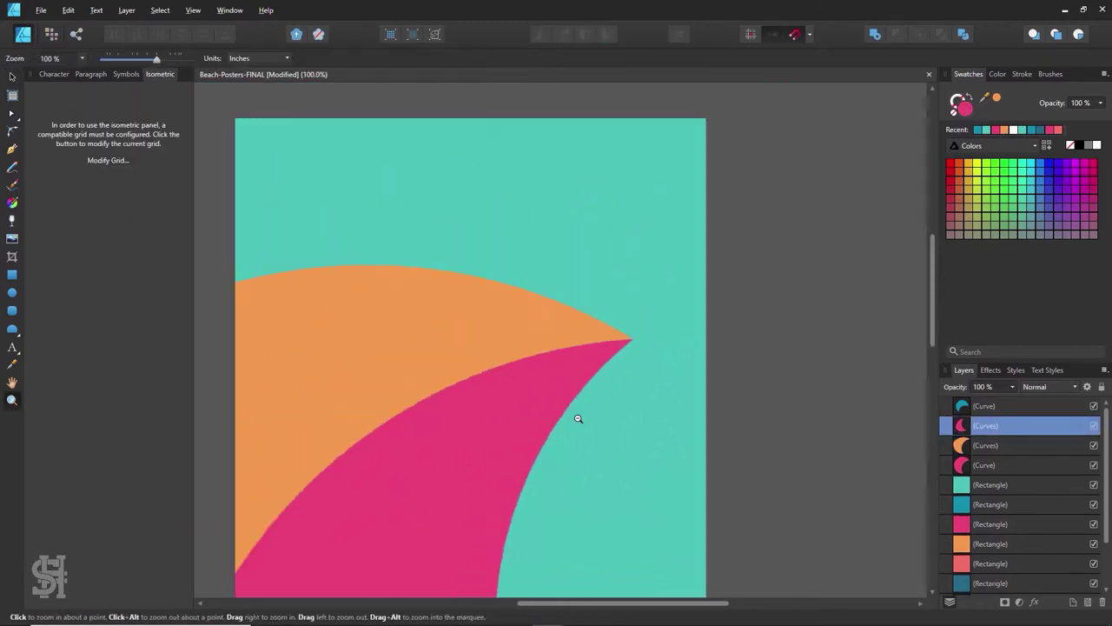
pyautogui.scroll(-3, 576, 415)
pyautogui.scroll(2, 583, 464)
pyautogui.click(481, 364)
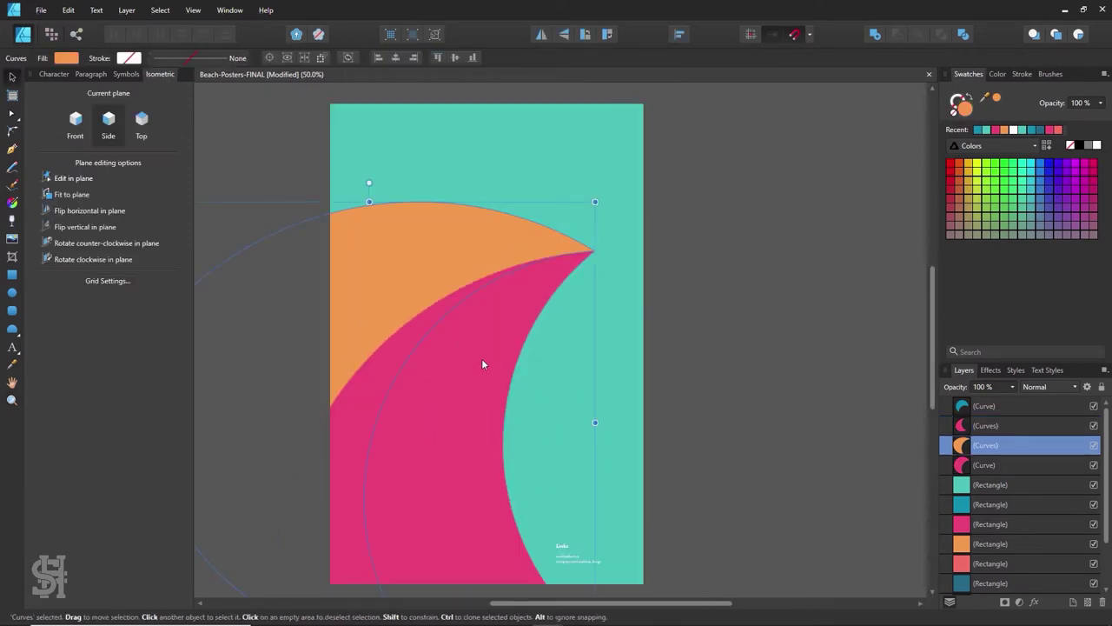
pyautogui.click(728, 337)
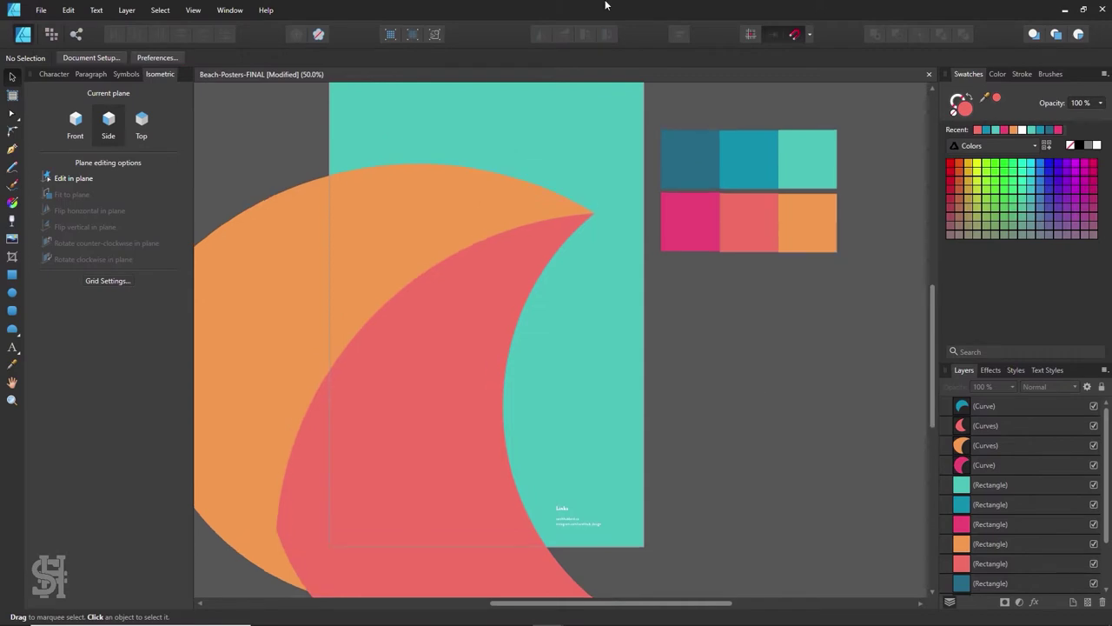
pyautogui.scroll(3, 492, 179)
# Step: Duplicate the crescent in blue and park the copy off the page to the right
pyautogui.press('p')
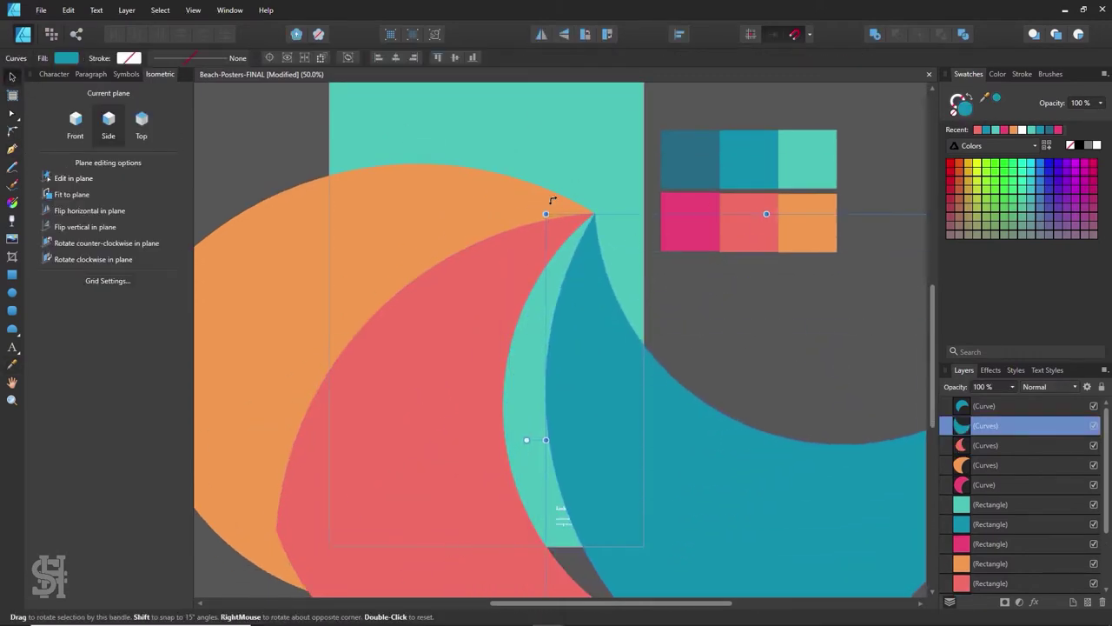
pyautogui.click(652, 167)
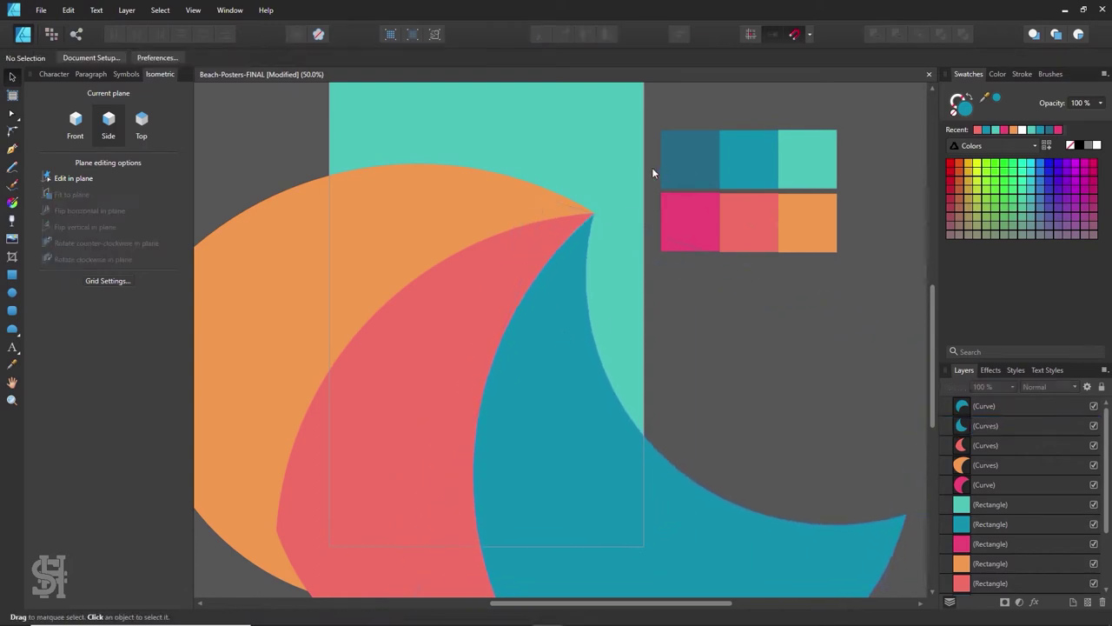
pyautogui.moveTo(537, 388); pyautogui.dragTo(842, 416)
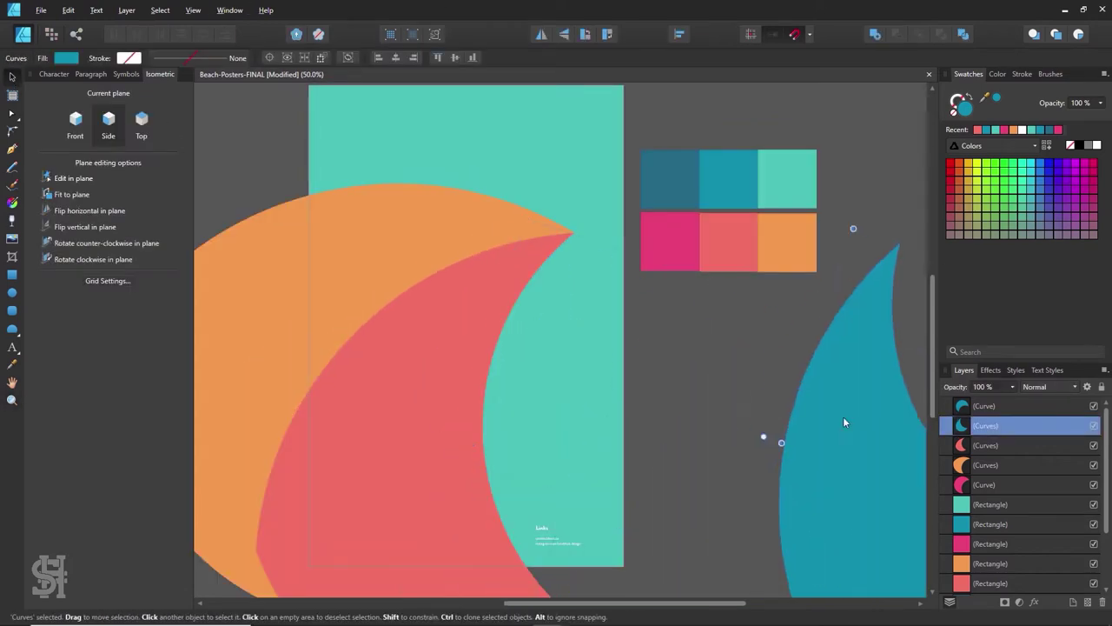
# Step: Start a new pen curve at the crescents' tip, then select the orange and coral crescents
pyautogui.press('p')
pyautogui.press('v')
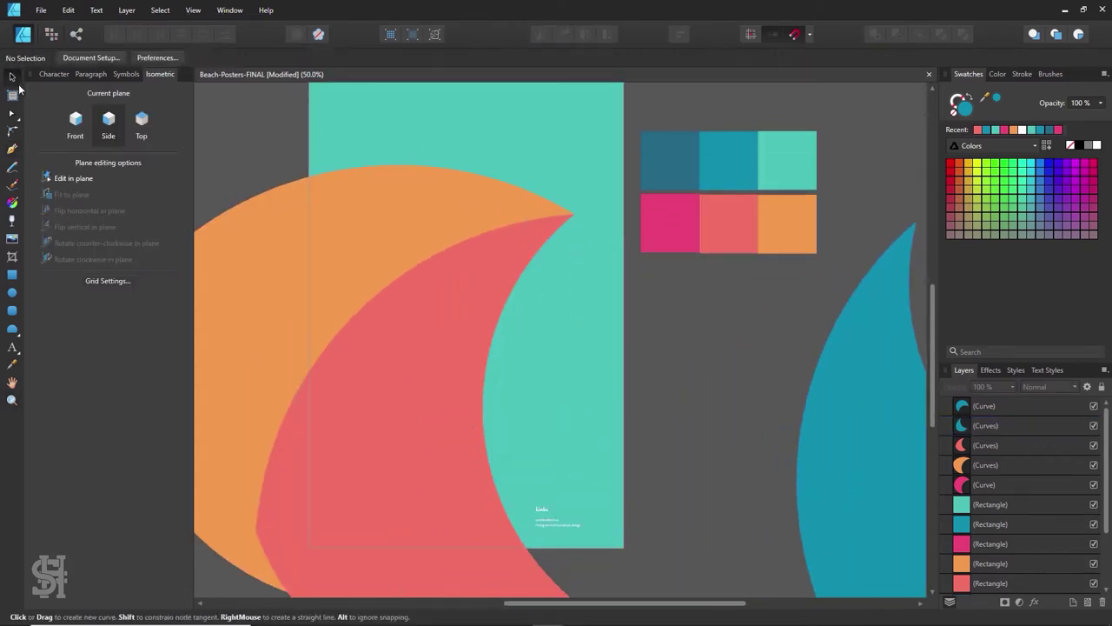
pyautogui.click(408, 226)
pyautogui.keyDown('shift'); pyautogui.click(464, 326); pyautogui.keyUp('shift')
# Step: Shift the orange and coral crescents slightly up and to the left
pyautogui.moveTo(463, 326)
pyautogui.mouseDown()
pyautogui.moveTo(440, 305)
pyautogui.moveTo(403, 305)
pyautogui.mouseUp()
pyautogui.click(709, 373)
pyautogui.hotkey('ctrl', 'z')
pyautogui.click(703, 364)
# Step: Draw a Pen wave from the crest to the bottom-right, fill it blue, and send it behind the crescents
pyautogui.press('p')
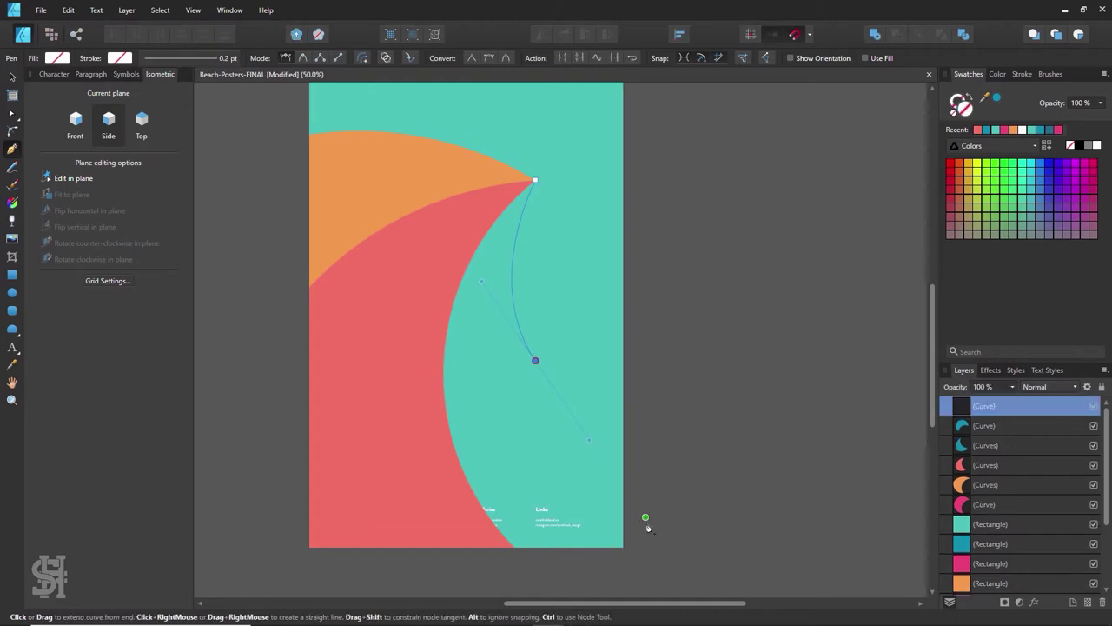
pyautogui.moveTo(664, 555); pyautogui.dragTo(631, 585)
pyautogui.scroll(-2, 520, 572)
pyautogui.click(534, 156)
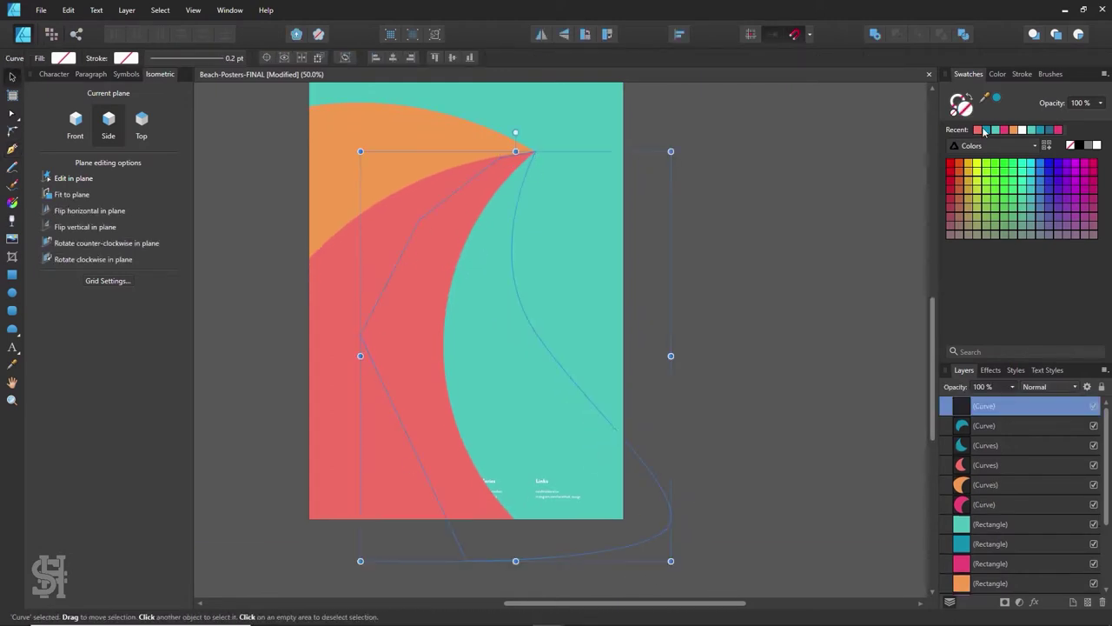
pyautogui.click(462, 307)
pyautogui.hotkey('ctrl', '[')
pyautogui.hotkey('ctrl', '[')
pyautogui.hotkey('ctrl', '[')
pyautogui.click(754, 326)
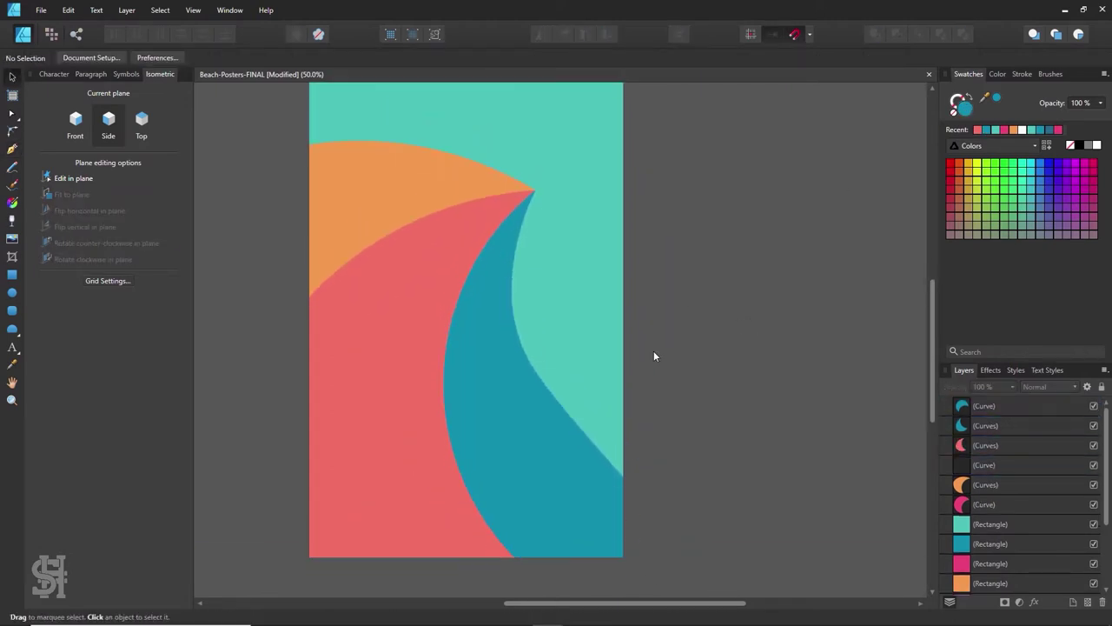
# Step: Edit the blue wave's nodes to pull its right edge inward, then select the coral crescent and footer text
pyautogui.doubleClick(579, 432)
pyautogui.moveTo(534, 334); pyautogui.dragTo(515, 327)
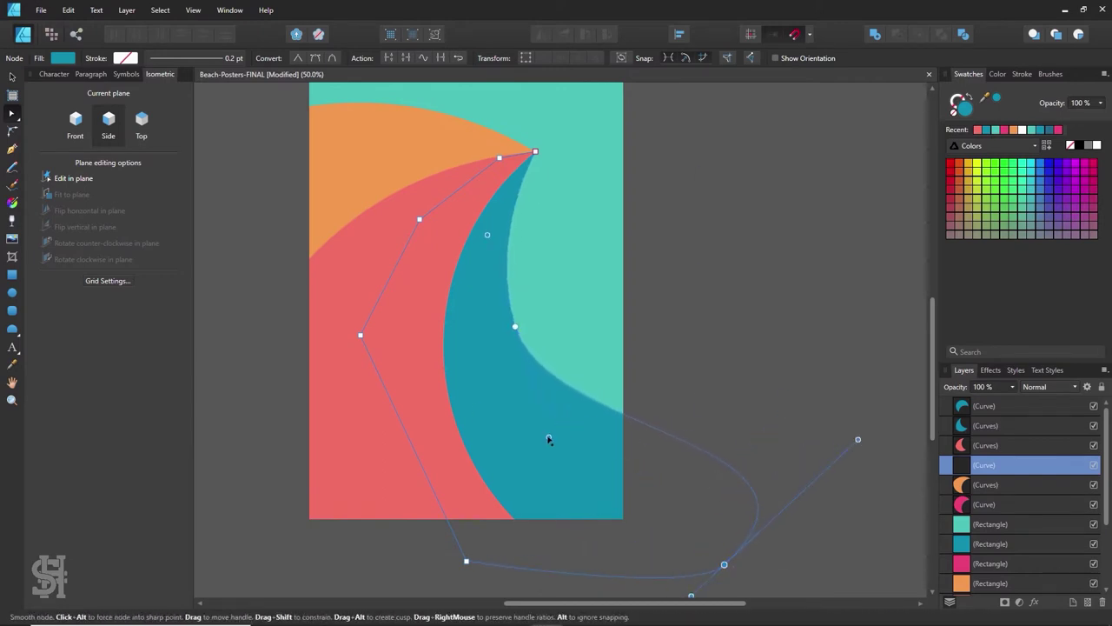
pyautogui.click(780, 331)
pyautogui.scroll(1, 642, 339)
pyautogui.click(510, 343)
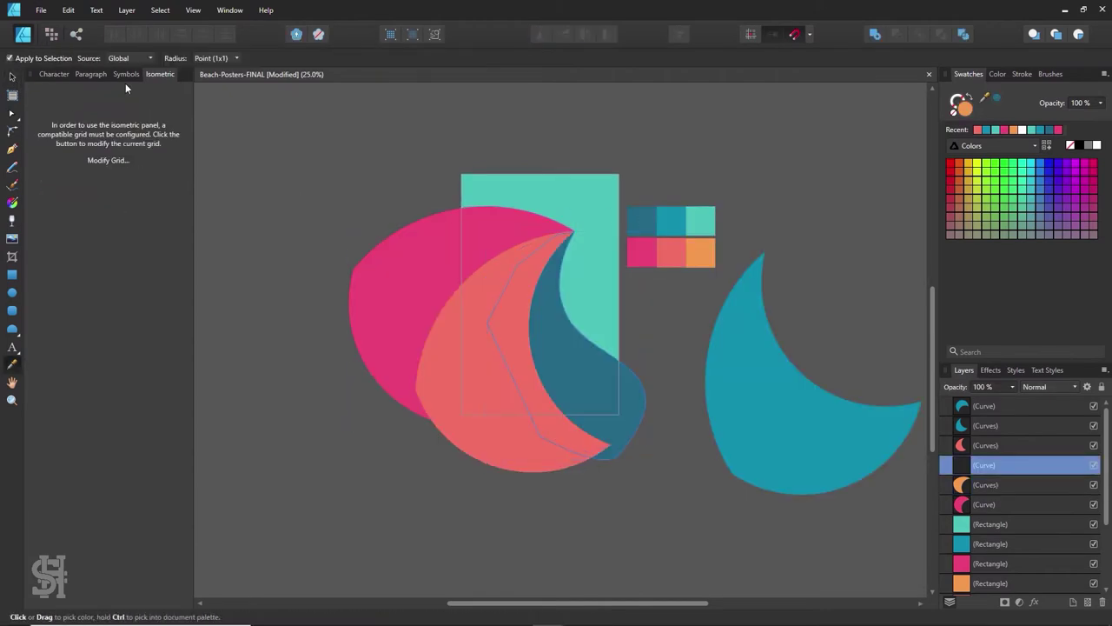
pyautogui.click(491, 303)
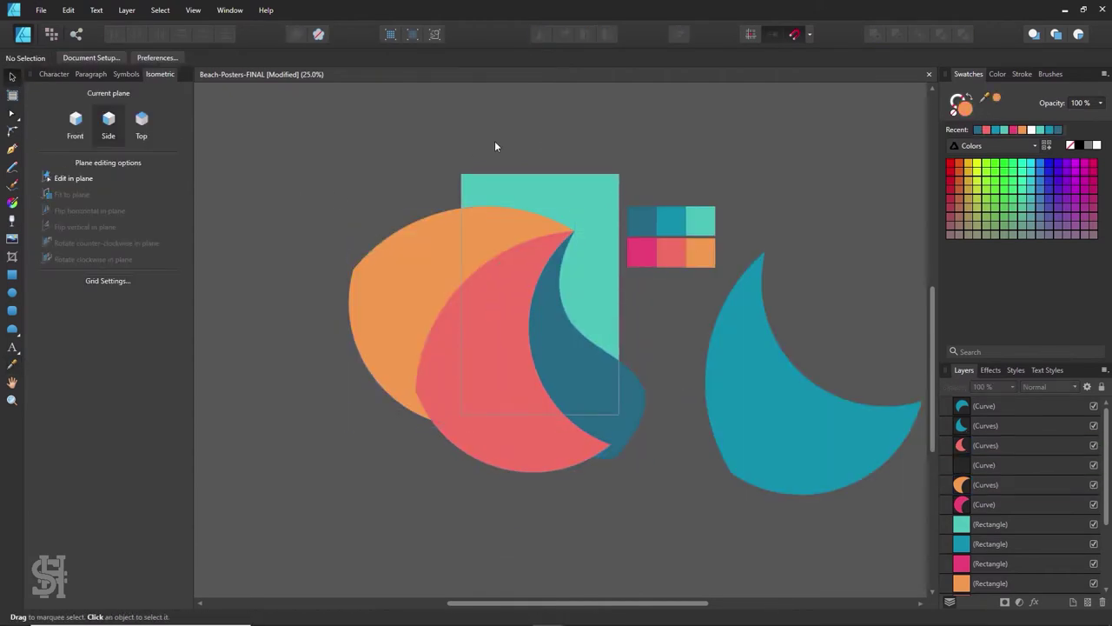
pyautogui.moveTo(484, 497); pyautogui.dragTo(671, 486)
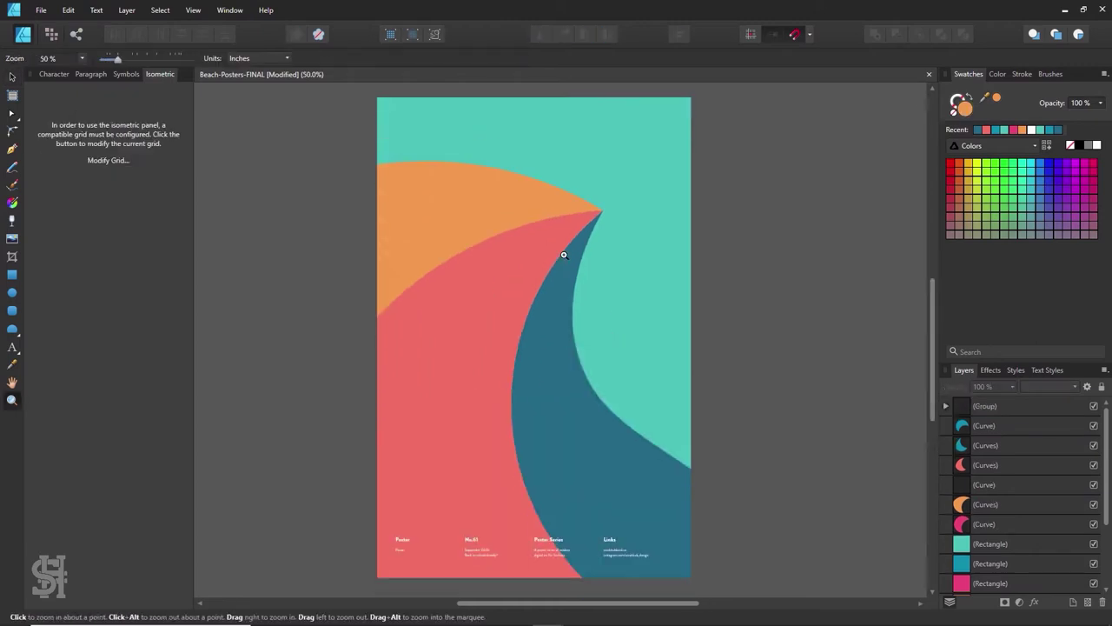
pyautogui.scroll(-4, 531, 261)
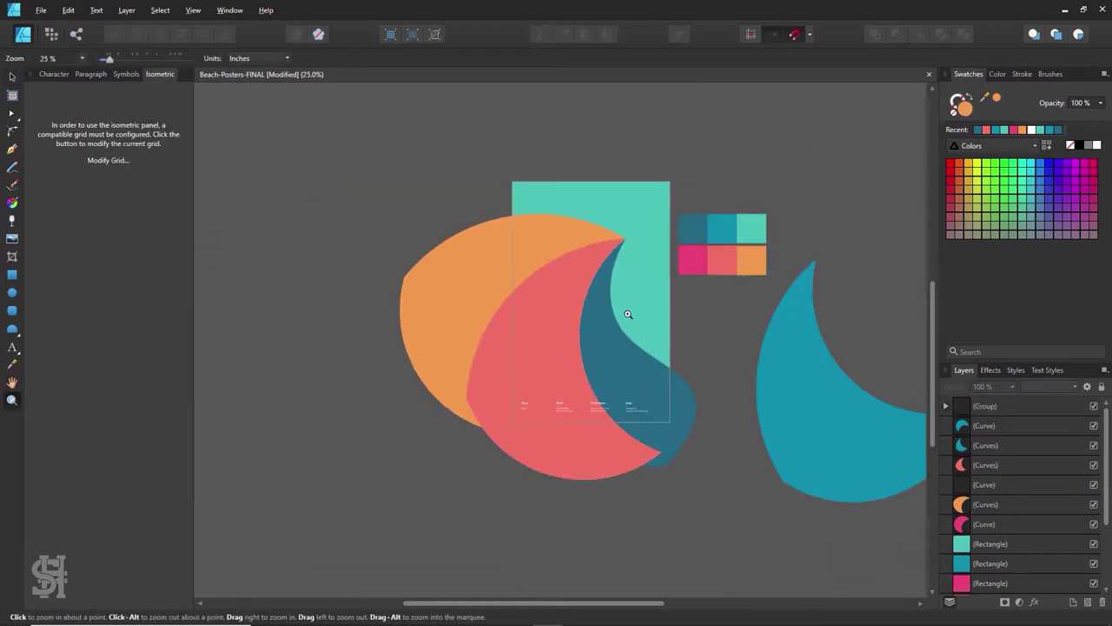
pyautogui.scroll(3, 626, 316)
# Step: Choose the 120 px Fineliner stipple brush from the brush library
pyautogui.press('v')
pyautogui.click(1051, 73)
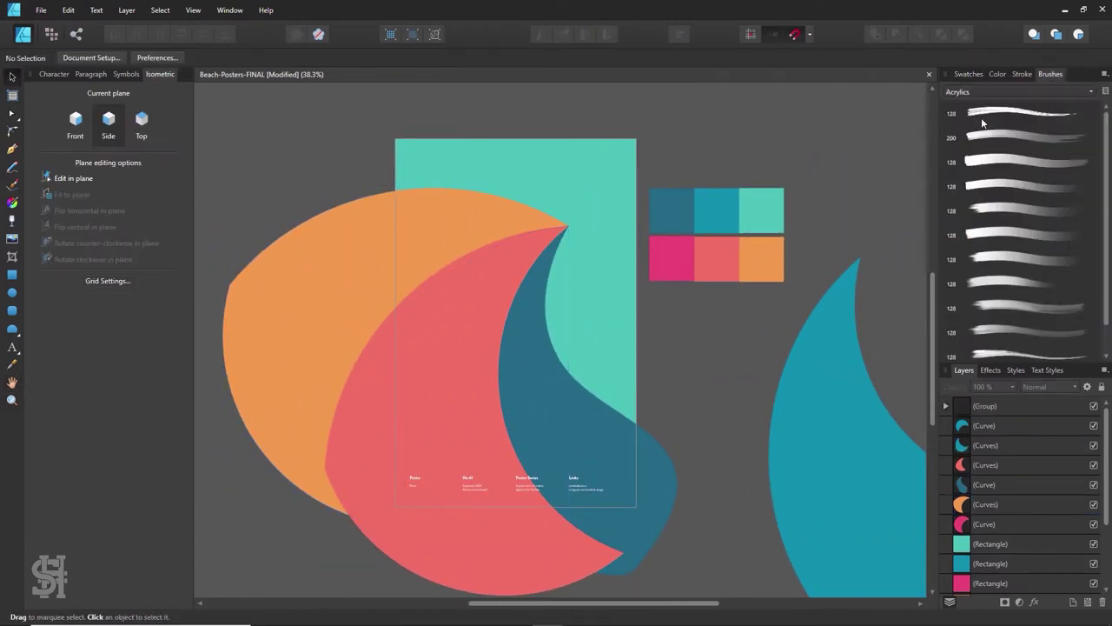
pyautogui.click(1017, 107)
pyautogui.click(968, 130)
pyautogui.scroll(-3, 979, 92)
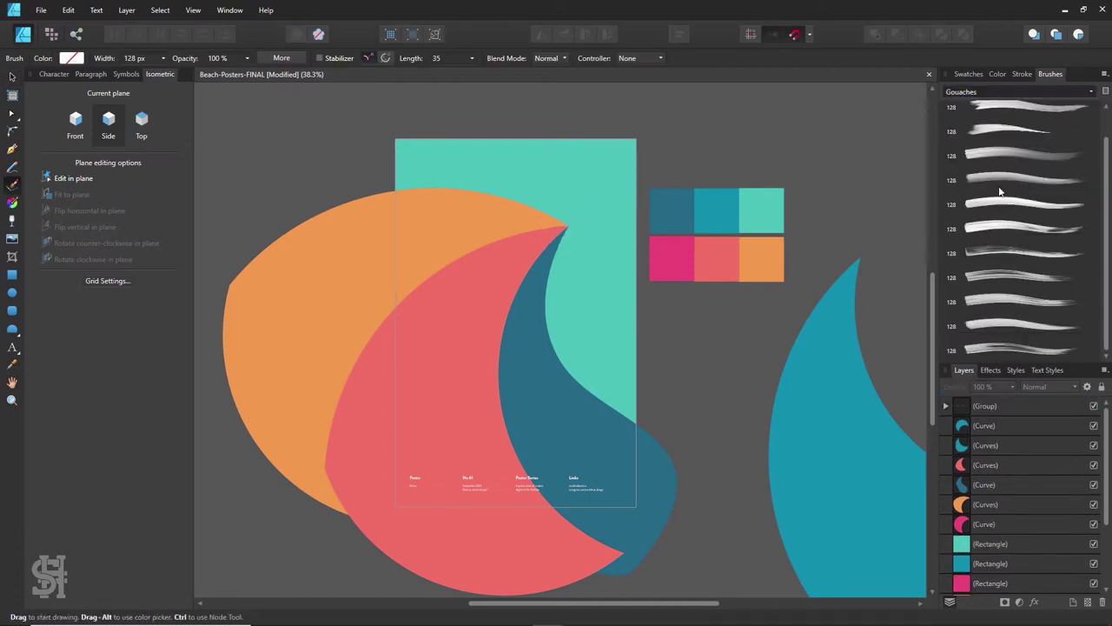
pyautogui.scroll(-2, 980, 91)
pyautogui.click(1016, 233)
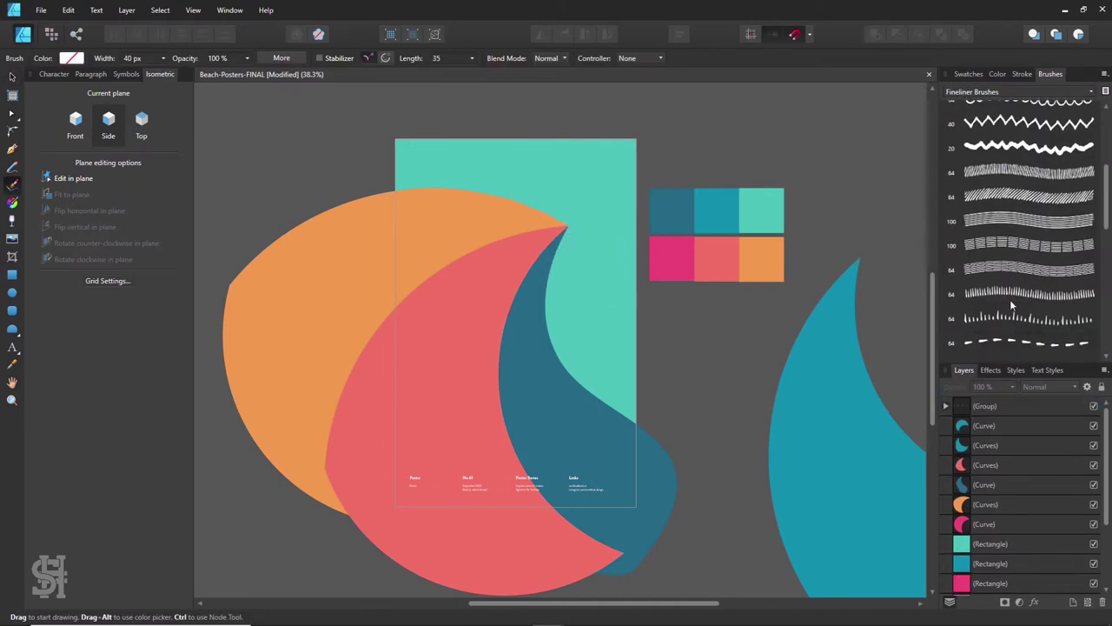
pyautogui.click(1017, 209)
# Step: Paint a black stipple stroke along the orange crescent's top and clip it inside that crescent
pyautogui.moveTo(561, 165); pyautogui.dragTo(619, 265)
pyautogui.hotkey('ctrl', 'z')
pyautogui.click(162, 58)
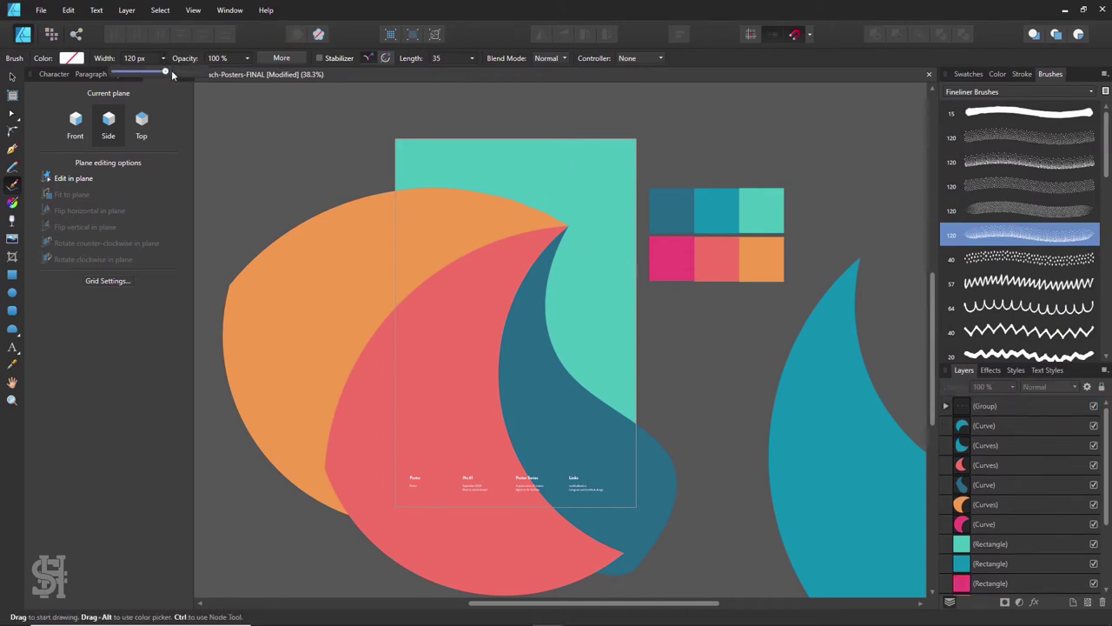
pyautogui.hotkey('ctrl', 'z')
pyautogui.moveTo(573, 231); pyautogui.dragTo(700, 459)
pyautogui.hotkey('ctrl', 'z')
pyautogui.moveTo(378, 187)
pyautogui.mouseDown()
pyautogui.moveTo(460, 187)
pyautogui.moveTo(604, 400)
pyautogui.mouseUp()
pyautogui.press('v')
pyautogui.moveTo(984, 406); pyautogui.dragTo(979, 522)
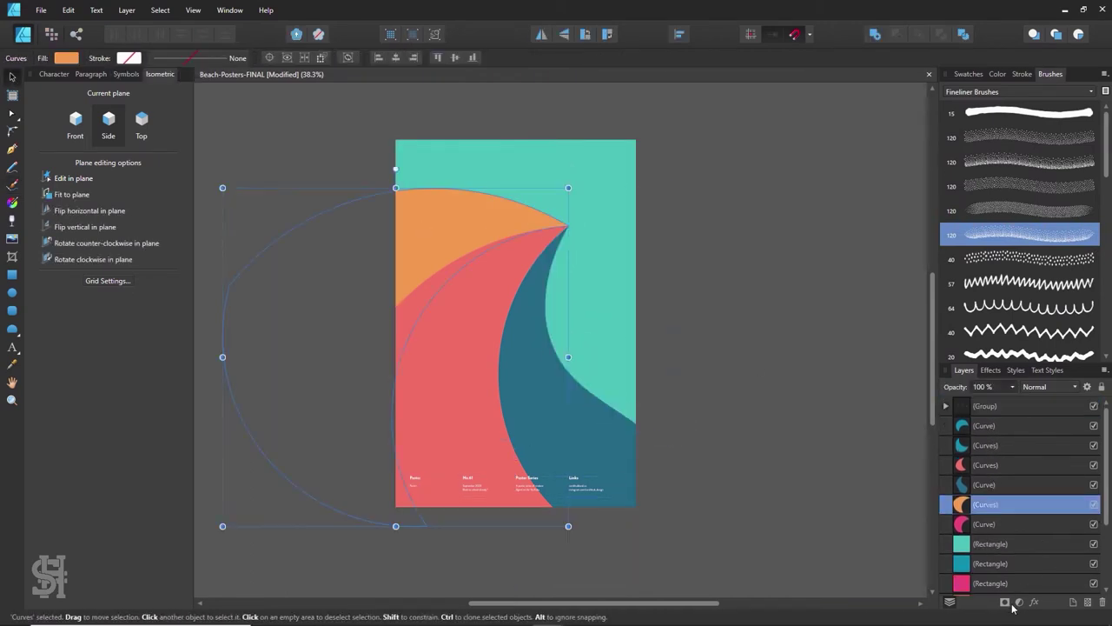
# Step: Show artwork past the poster edges and select the black stipple stroke for recolouring
pyautogui.press('b')
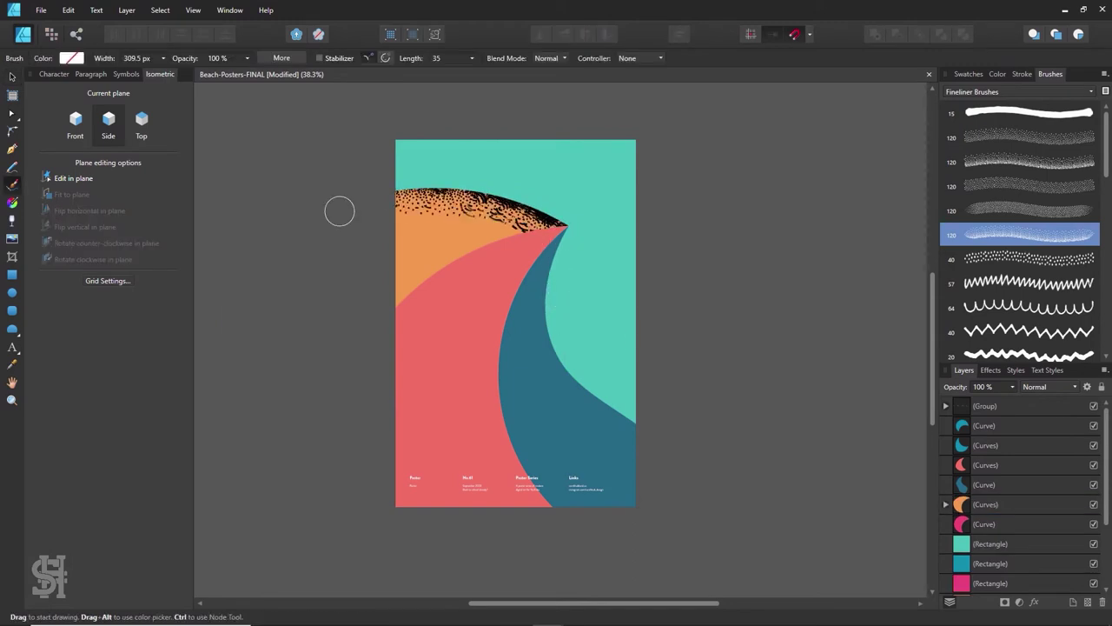
pyautogui.press('v')
pyautogui.click(530, 278)
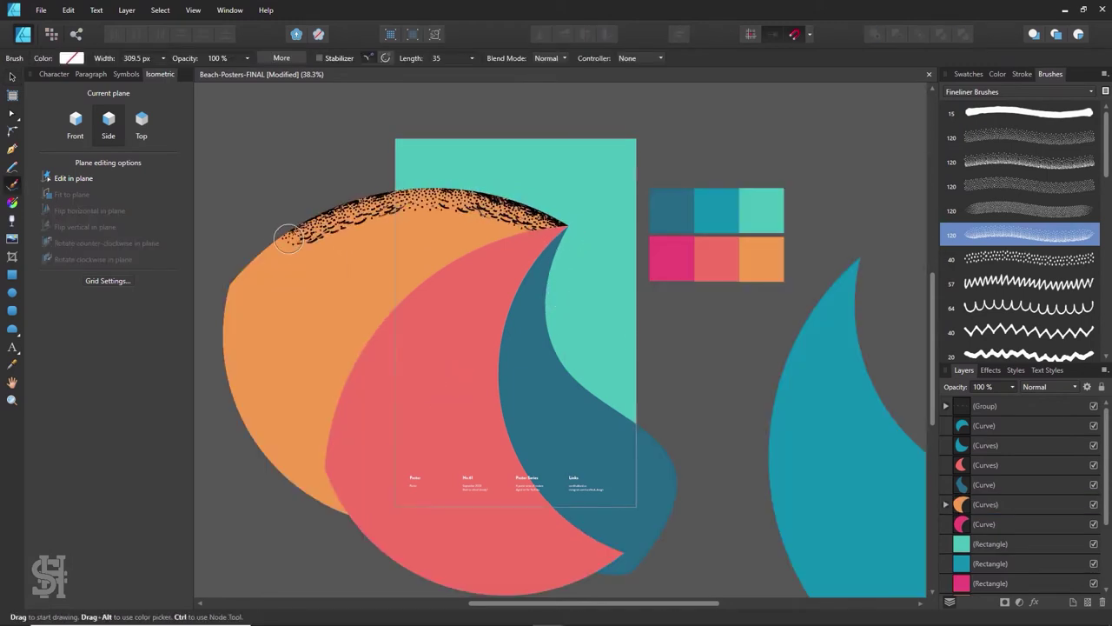
pyautogui.press('v')
pyautogui.click(968, 73)
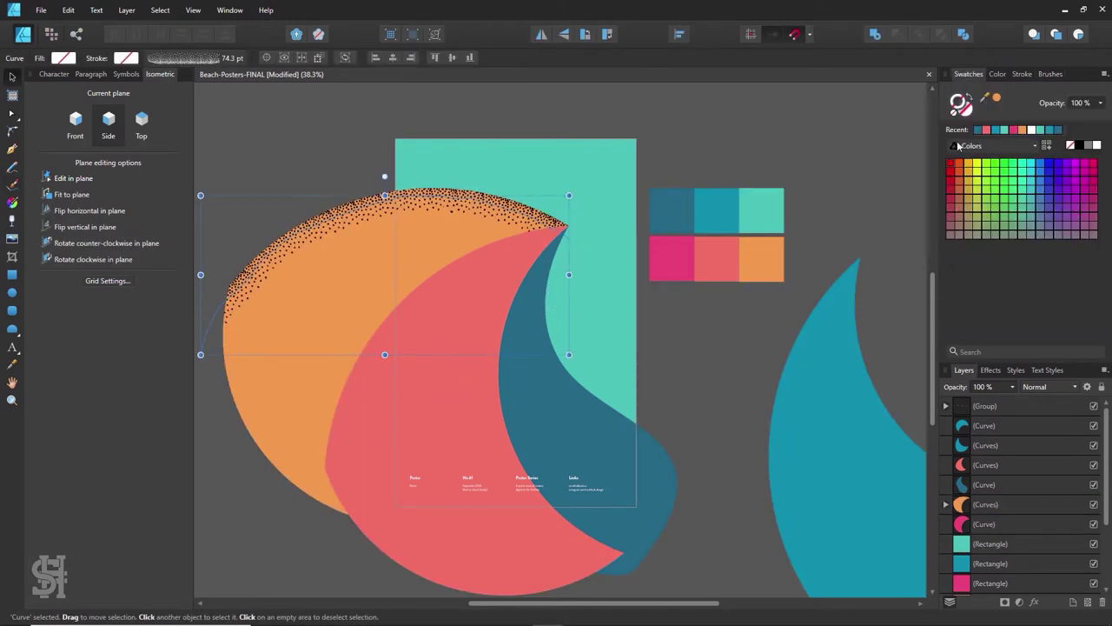
pyautogui.press('i')
# Step: Clip the new stroke layer inside the coral crescent
pyautogui.press('v')
pyautogui.scroll(-1, 497, 293)
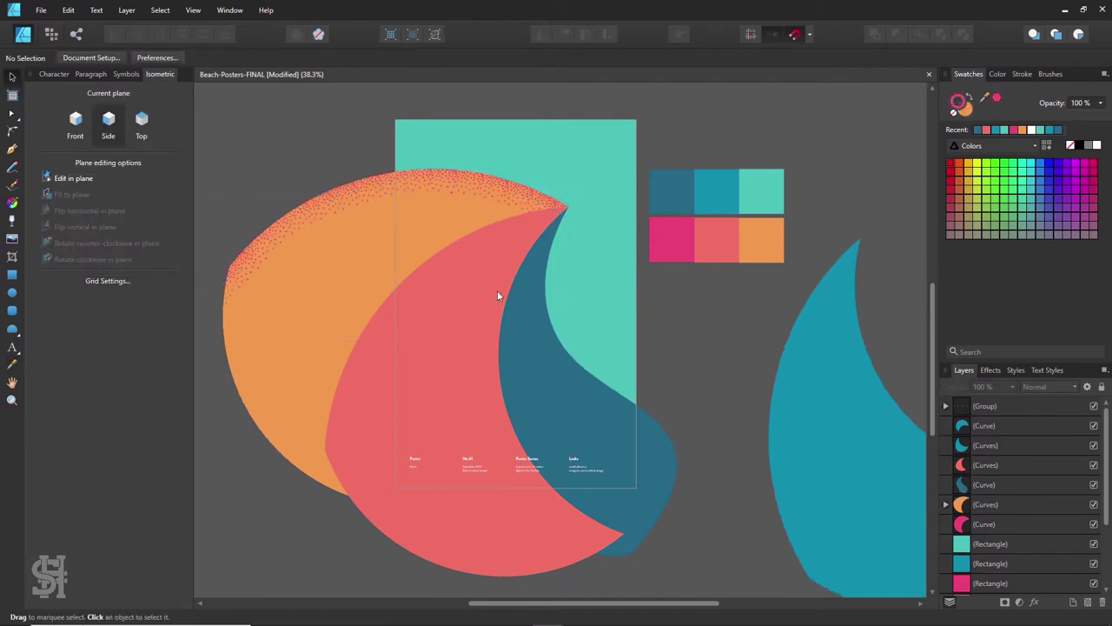
pyautogui.click(984, 465)
pyautogui.moveTo(986, 473); pyautogui.dragTo(964, 485)
pyautogui.press('b')
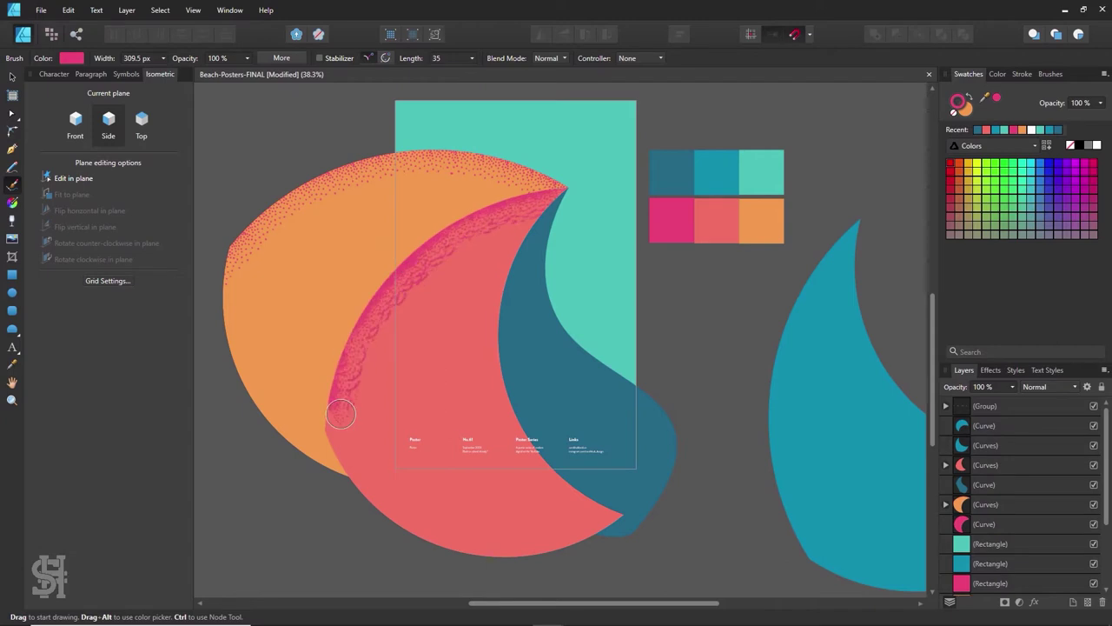
# Step: Recolour the coral crescent's stipple dots with pink sampled from the artwork
pyautogui.click(12, 76)
pyautogui.click(872, 179)
pyautogui.click(462, 240)
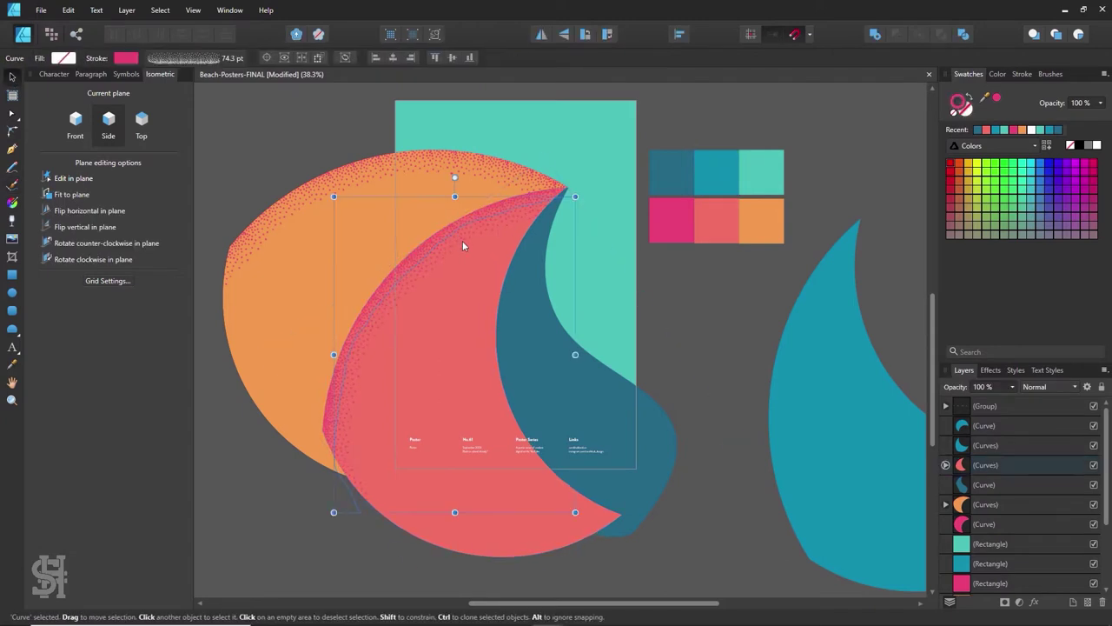
pyautogui.press('i')
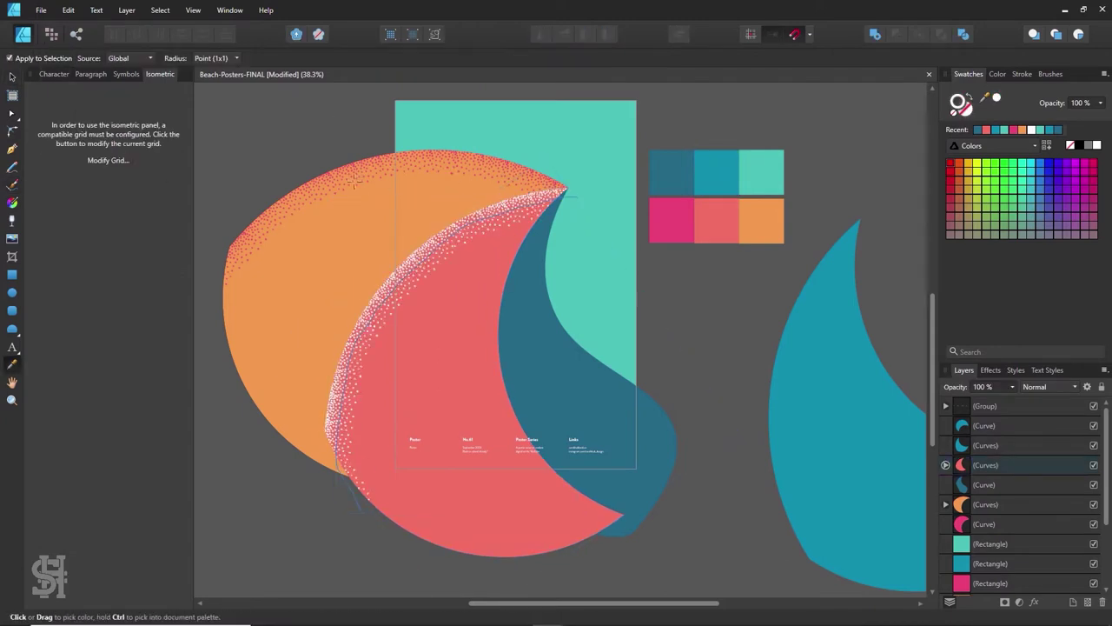
pyautogui.click(354, 183)
pyautogui.press('v')
pyautogui.hotkey('ctrl', 'd')
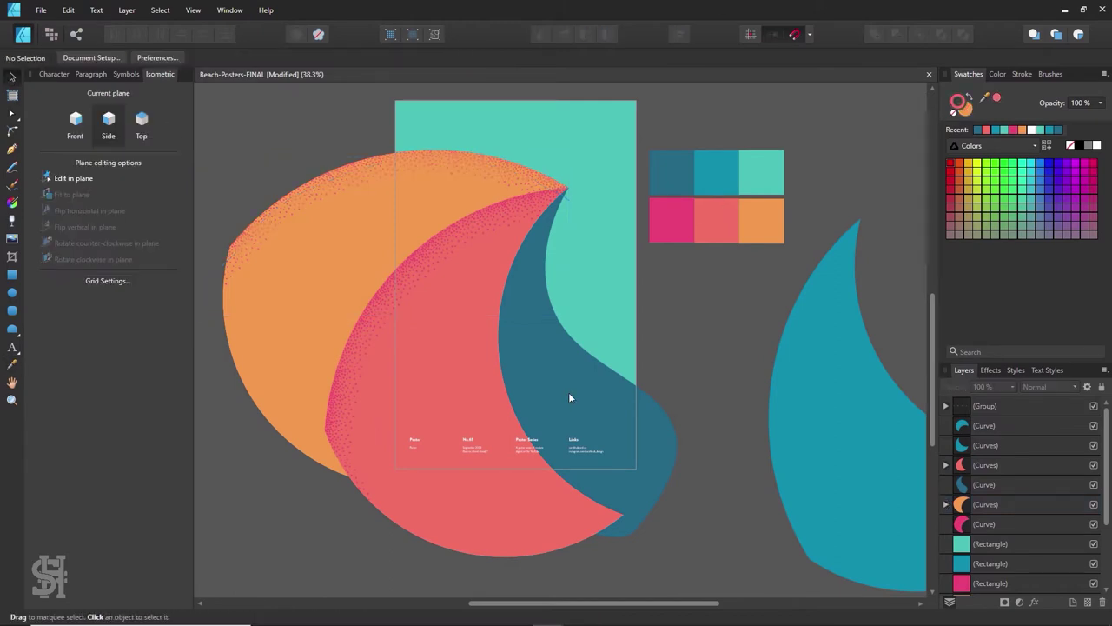
# Step: Move the dark-blue wave into the mask group and sample a darker blue for the brush
pyautogui.click(569, 397)
pyautogui.moveTo(984, 484); pyautogui.dragTo(991, 512)
pyautogui.press('b')
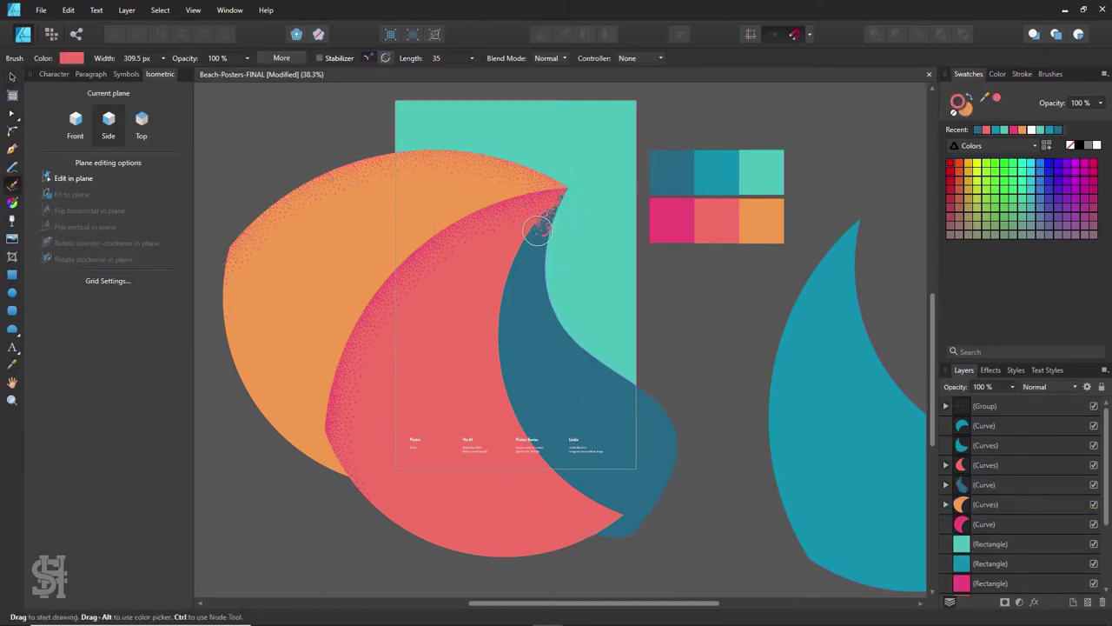
pyautogui.press('v')
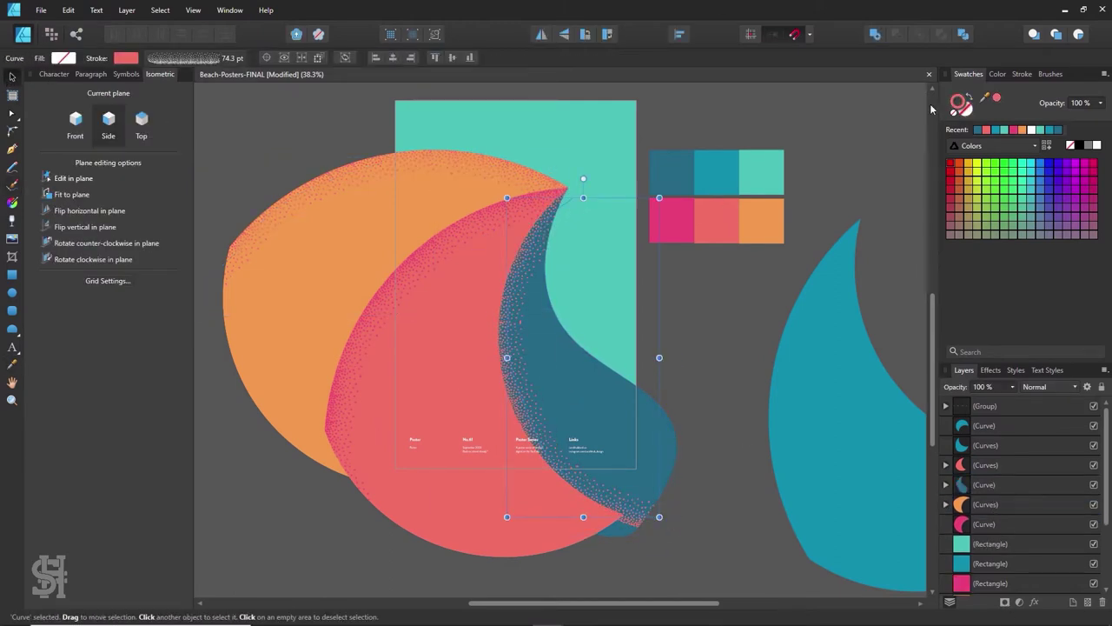
pyautogui.press('i')
pyautogui.doubleClick(958, 100)
pyautogui.moveTo(799, 321); pyautogui.dragTo(804, 337)
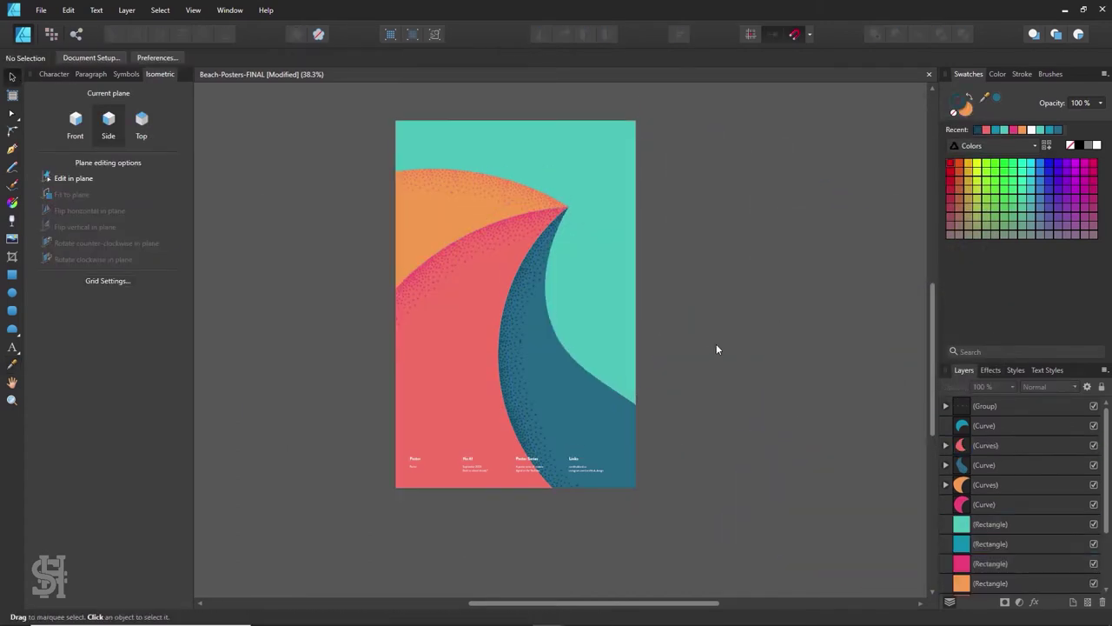
# Step: Set the orange crest's stipple stroke colour to coral in the colour chooser
pyautogui.click(518, 188)
pyautogui.doubleClick(960, 100)
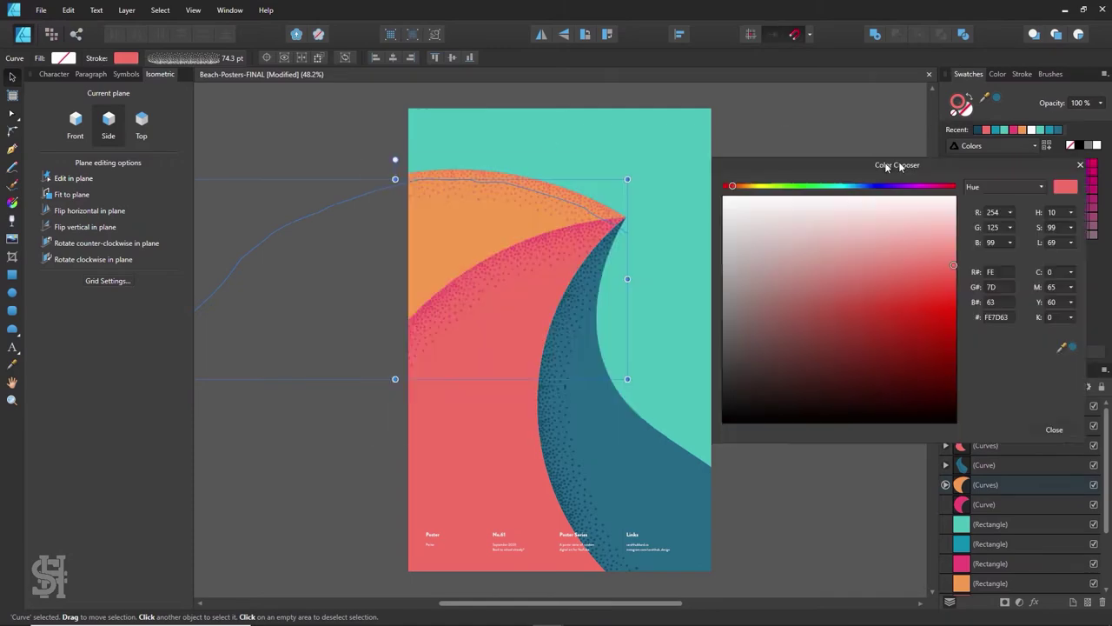
pyautogui.click(1095, 437)
pyautogui.hotkey('ctrl', 'd')
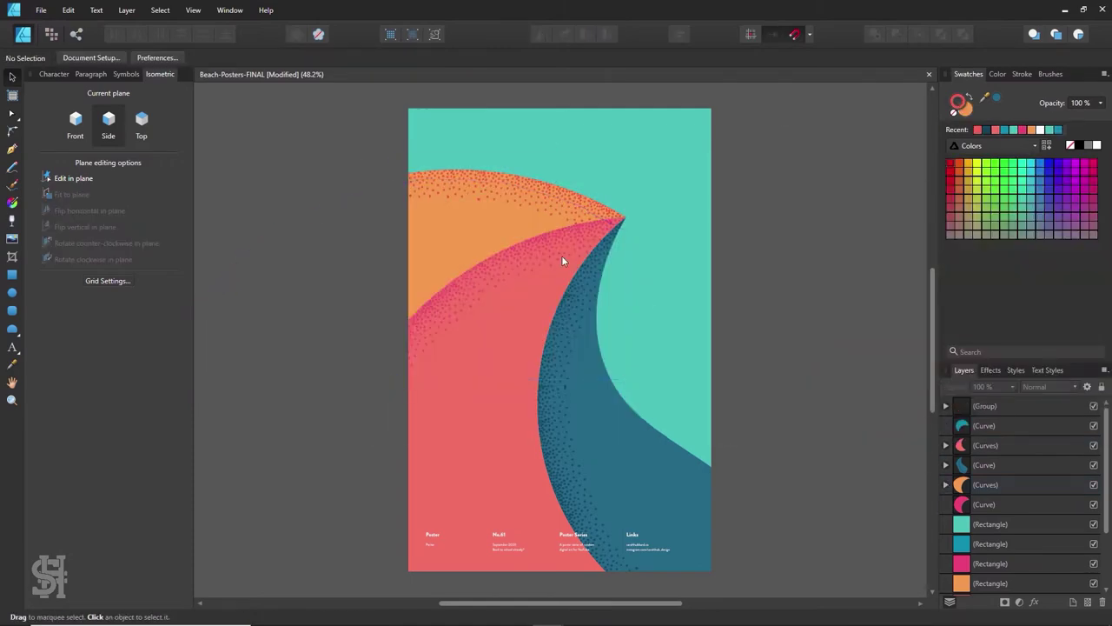
# Step: Zoom into the wave tip and move the salmon wedge up to meet the tip
pyautogui.press('z')
pyautogui.scroll(10, 640, 226)
pyautogui.press('v')
pyautogui.click(515, 351)
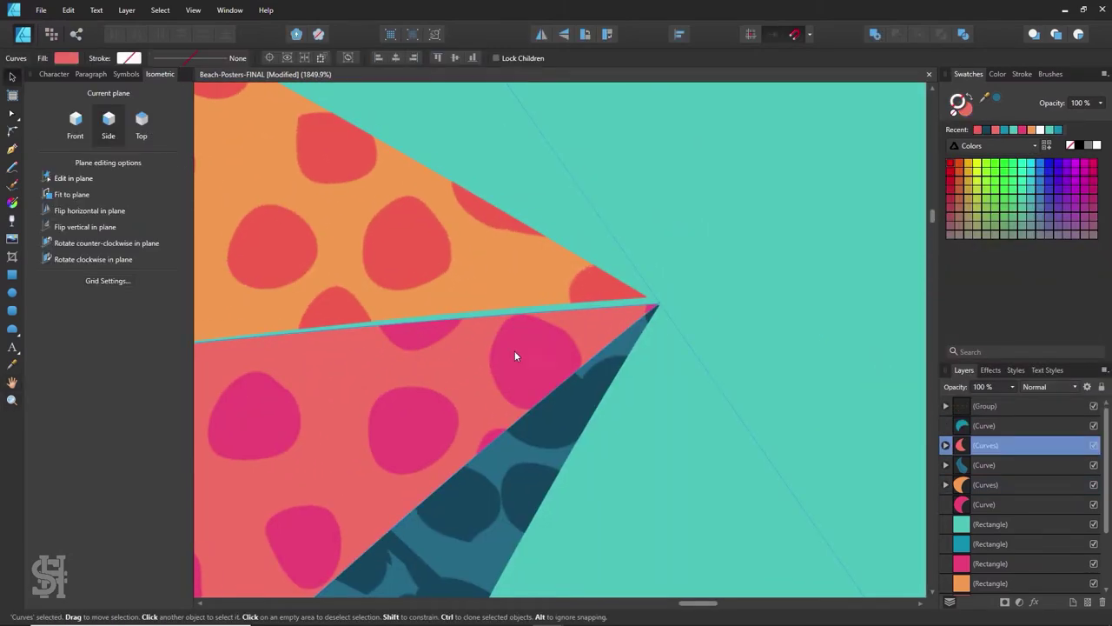
pyautogui.press('z')
pyautogui.hotkey('ctrl', '+')
pyautogui.press('v')
pyautogui.moveTo(682, 397); pyautogui.dragTo(627, 360)
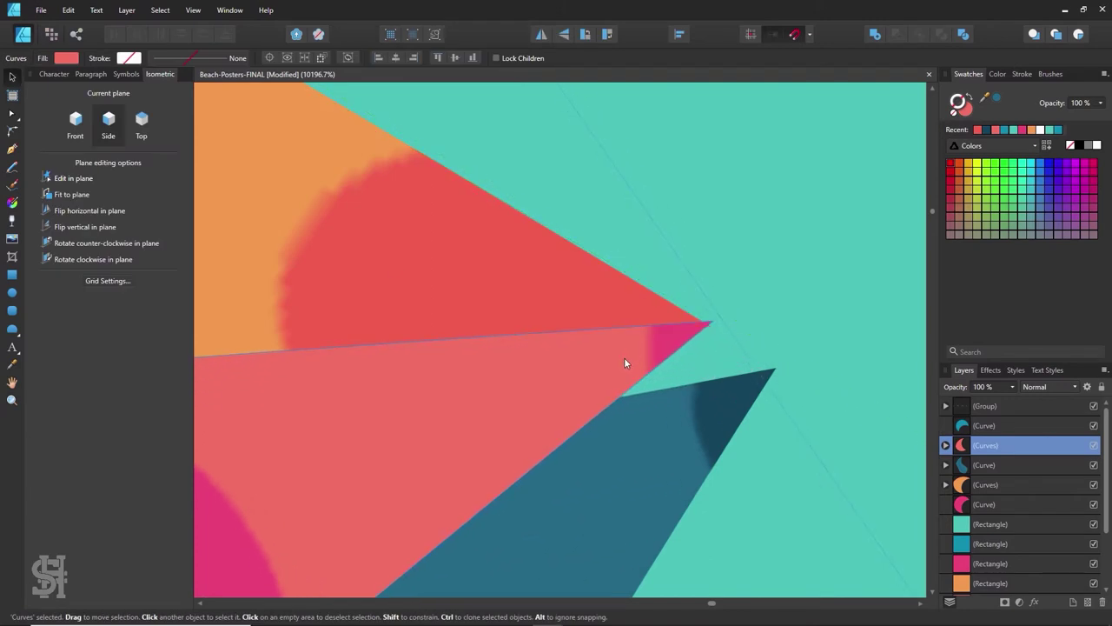
# Step: Adjust the Snapping Manager and shift the dark-blue wave up-left onto the tip
pyautogui.click(193, 10)
pyautogui.click(223, 230)
pyautogui.click(620, 495)
pyautogui.press('z')
pyautogui.scroll(3, 739, 388)
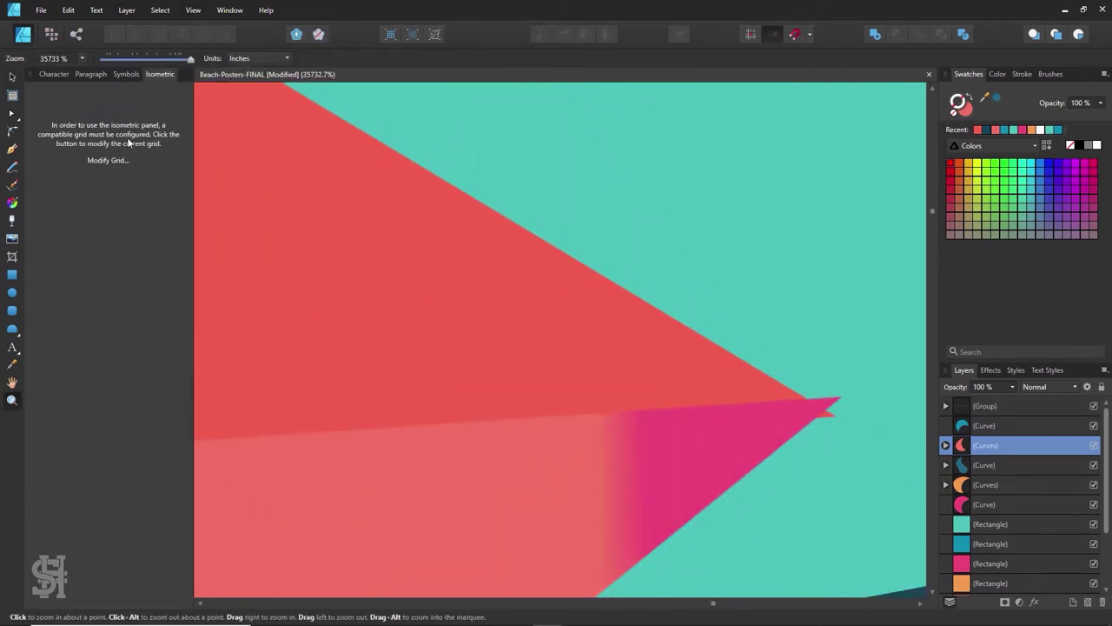
pyautogui.press('v')
pyautogui.hscroll(3, 716, 555)
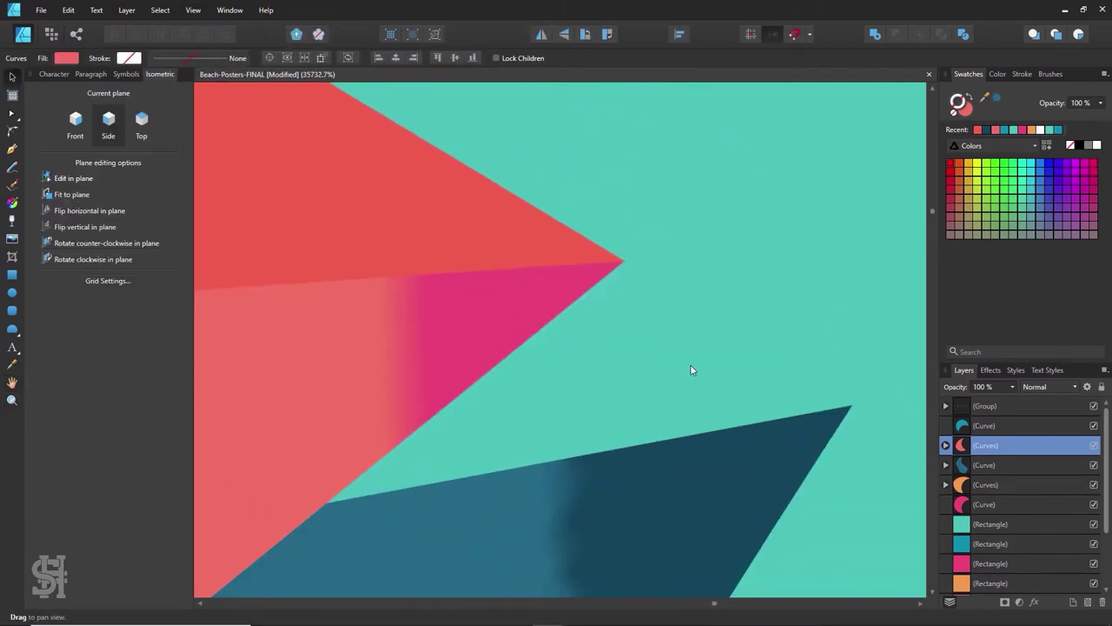
pyautogui.moveTo(765, 414)
pyautogui.mouseDown()
pyautogui.moveTo(598, 339)
pyautogui.moveTo(580, 287)
pyautogui.mouseUp()
pyautogui.hotkey('ctrl', '0')
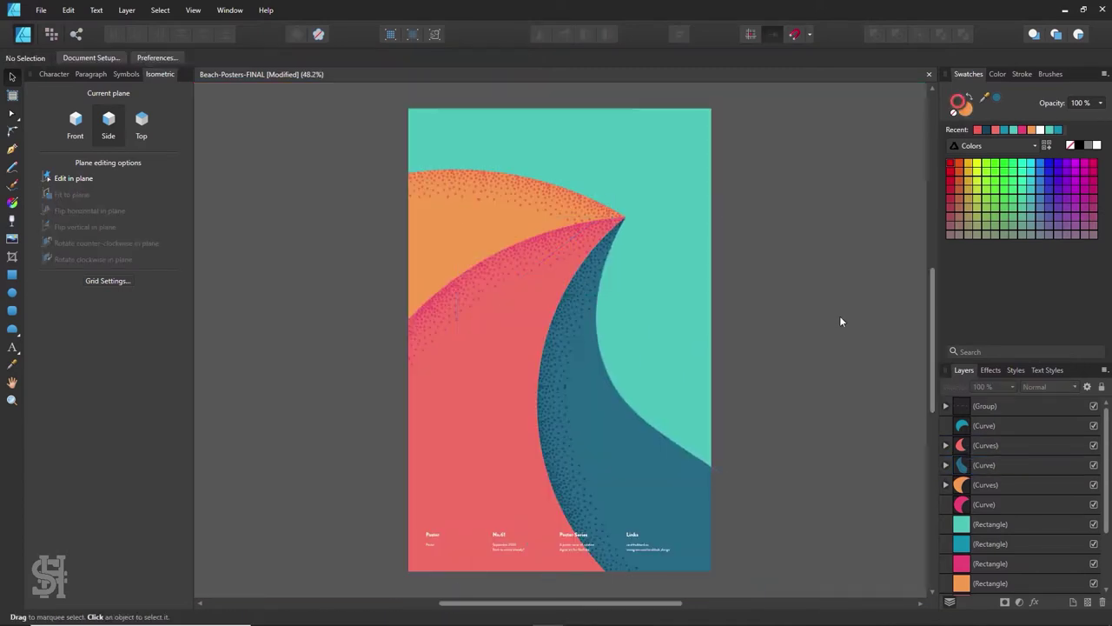
# Step: Retitle the first footer column 'Beach Waves' with a caption starting 'An ode to'
pyautogui.press('z')
pyautogui.click(509, 509)
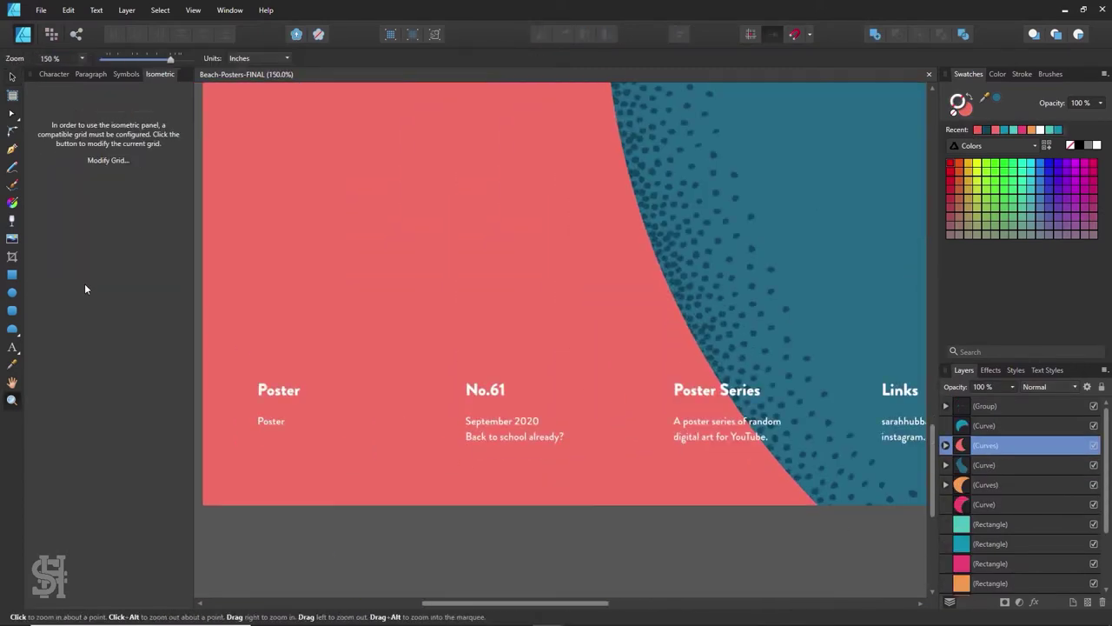
pyautogui.press('t')
pyautogui.click(290, 390)
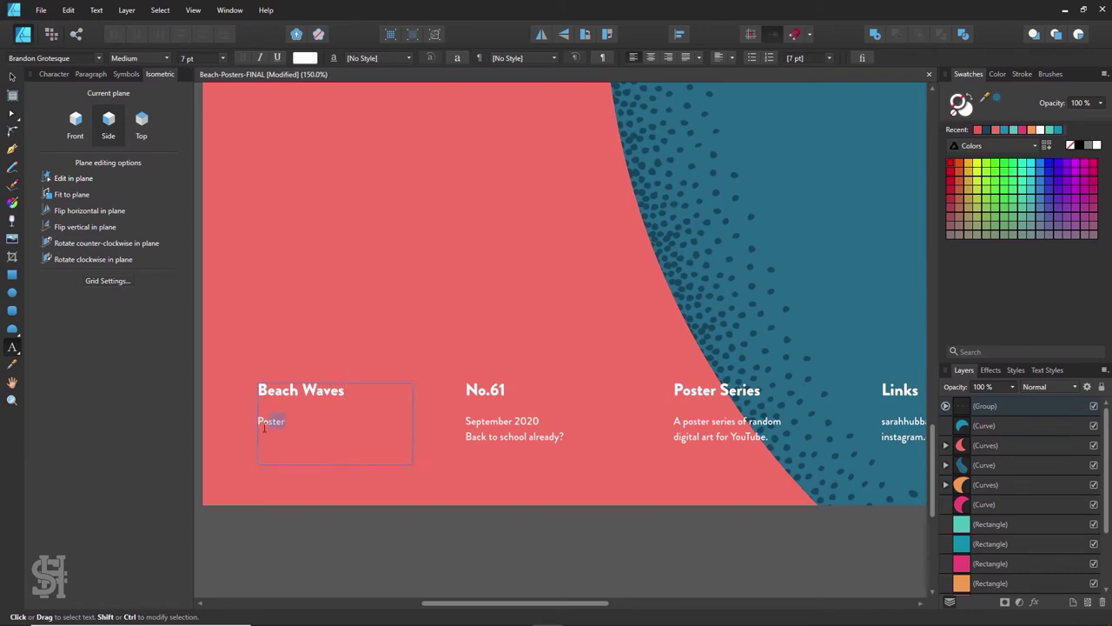
pyautogui.scroll(1, 331, 447)
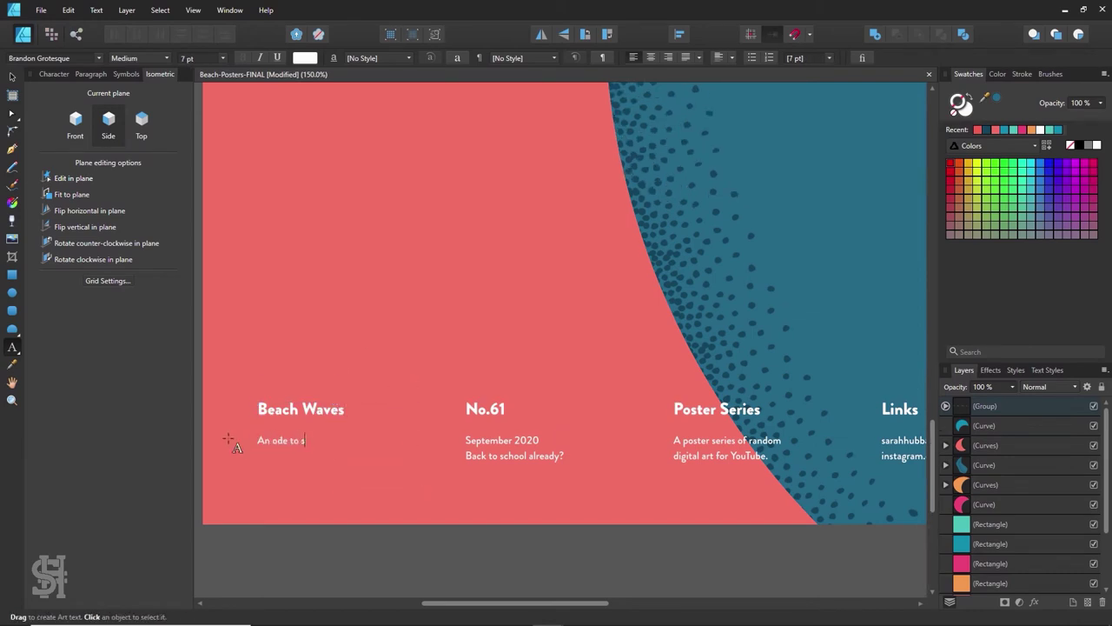
pyautogui.hotkey('ctrl', '0')
pyautogui.press('Escape')
pyautogui.press('Escape')
pyautogui.hotkey('ctrl', '-')
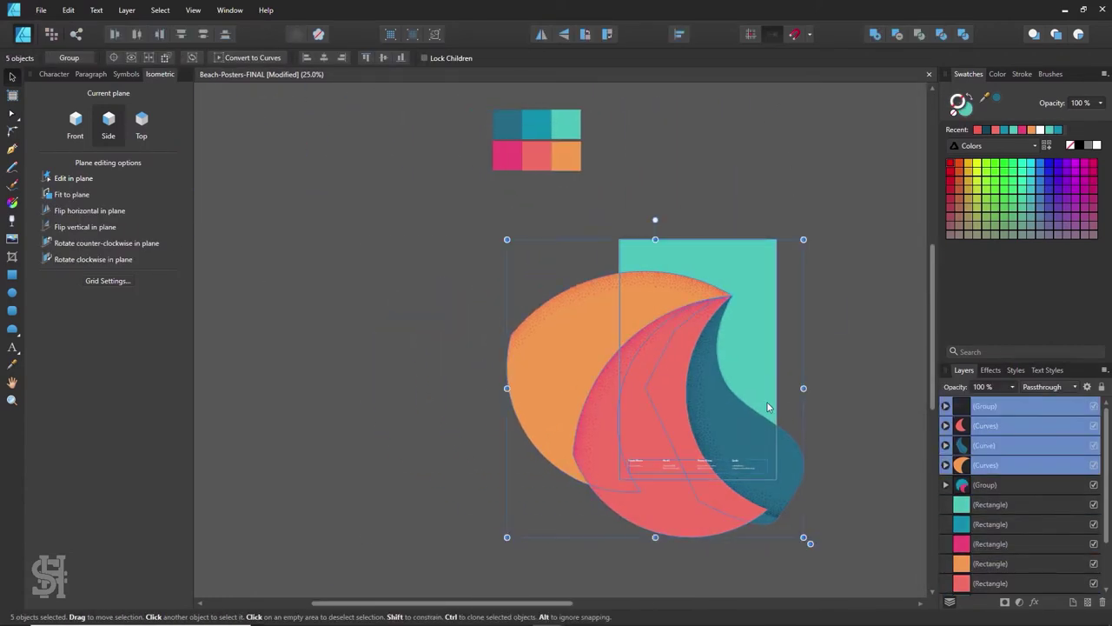
# Step: Duplicate the wave poster beside the original and remove its wave curves
pyautogui.moveTo(767, 402)
pyautogui.mouseDown()
pyautogui.moveTo(527, 402)
pyautogui.moveTo(442, 379)
pyautogui.mouseUp()
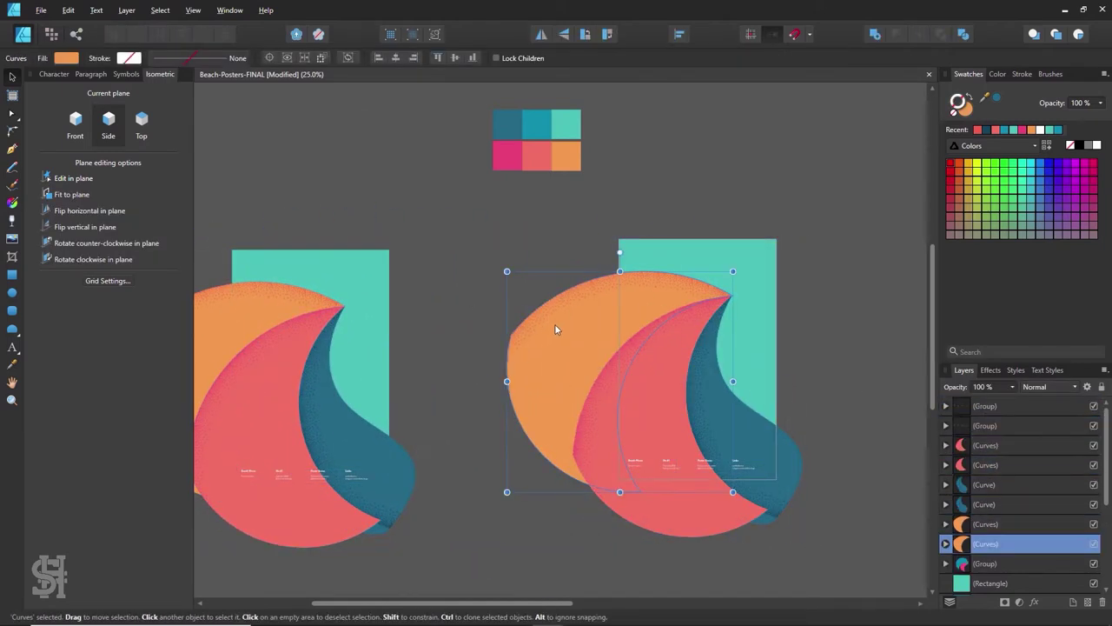
pyautogui.hotkey('ctrl', 'd')
pyautogui.hscroll(3, 687, 413)
pyautogui.scroll(2, 583, 377)
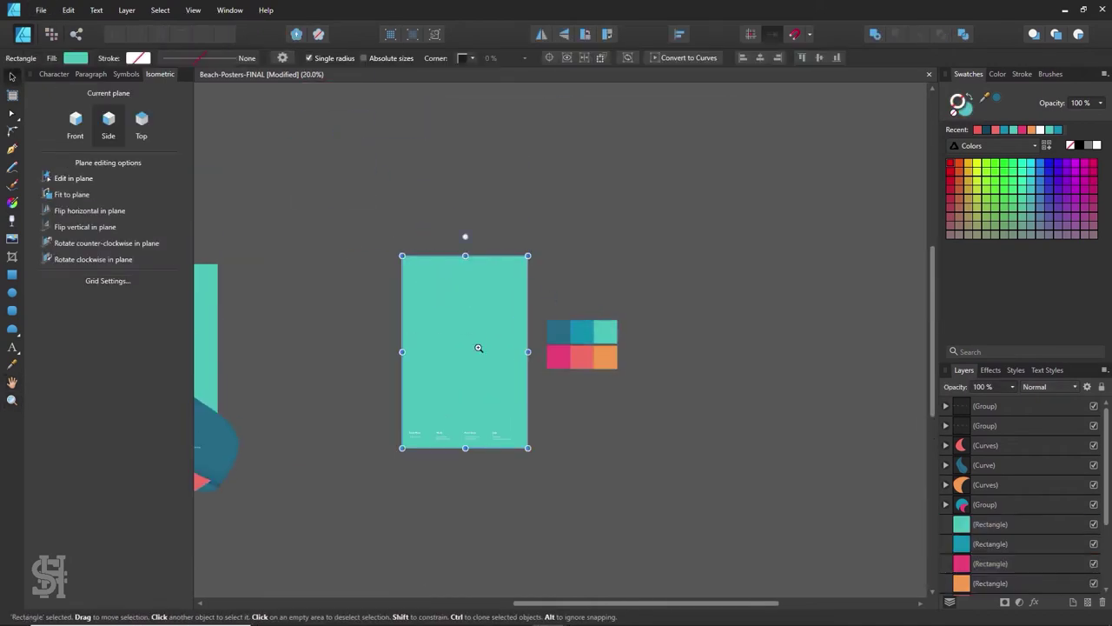
# Step: Shorten the teal rectangle and copy it into a blue band at the page top
pyautogui.moveTo(536, 109)
pyautogui.mouseDown()
pyautogui.moveTo(536, 477)
pyautogui.moveTo(502, 390)
pyautogui.mouseUp()
pyautogui.moveTo(548, 468); pyautogui.dragTo(548, 266)
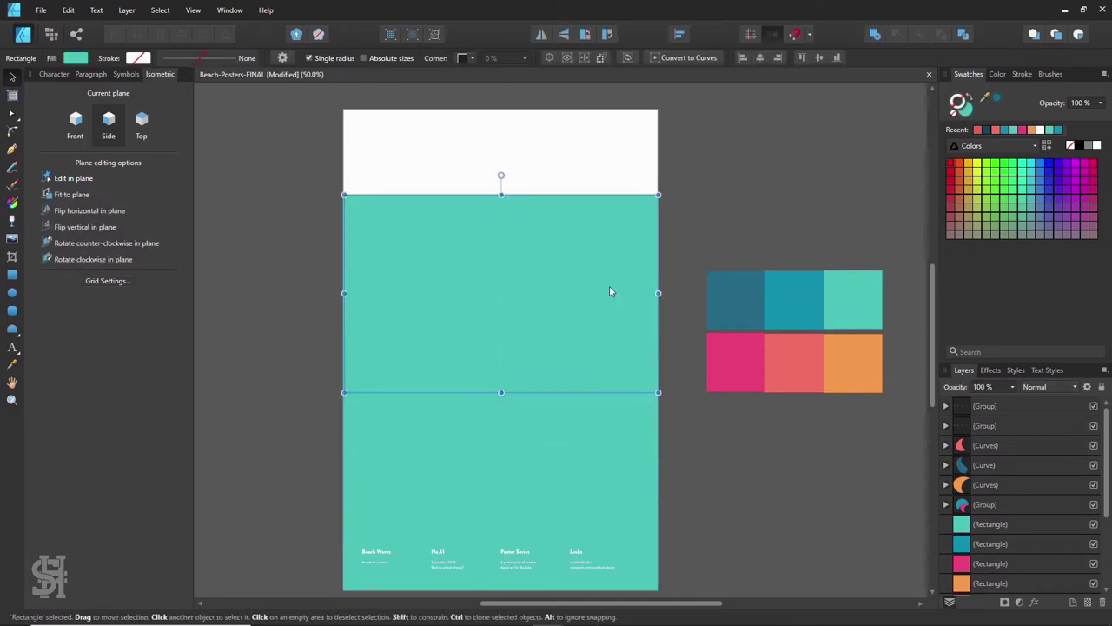
pyautogui.press('i')
pyautogui.moveTo(609, 291); pyautogui.dragTo(793, 299)
pyautogui.press('v')
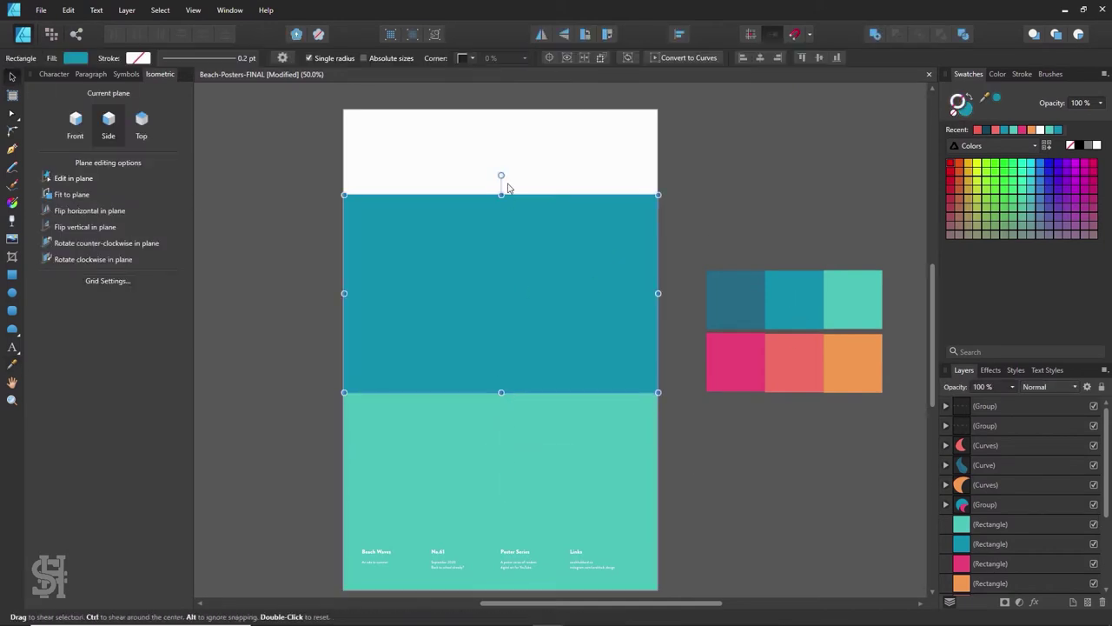
pyautogui.moveTo(548, 269); pyautogui.dragTo(524, 174)
# Step: Check the snapping settings and stretch the top band down over the white gap
pyautogui.click(192, 9)
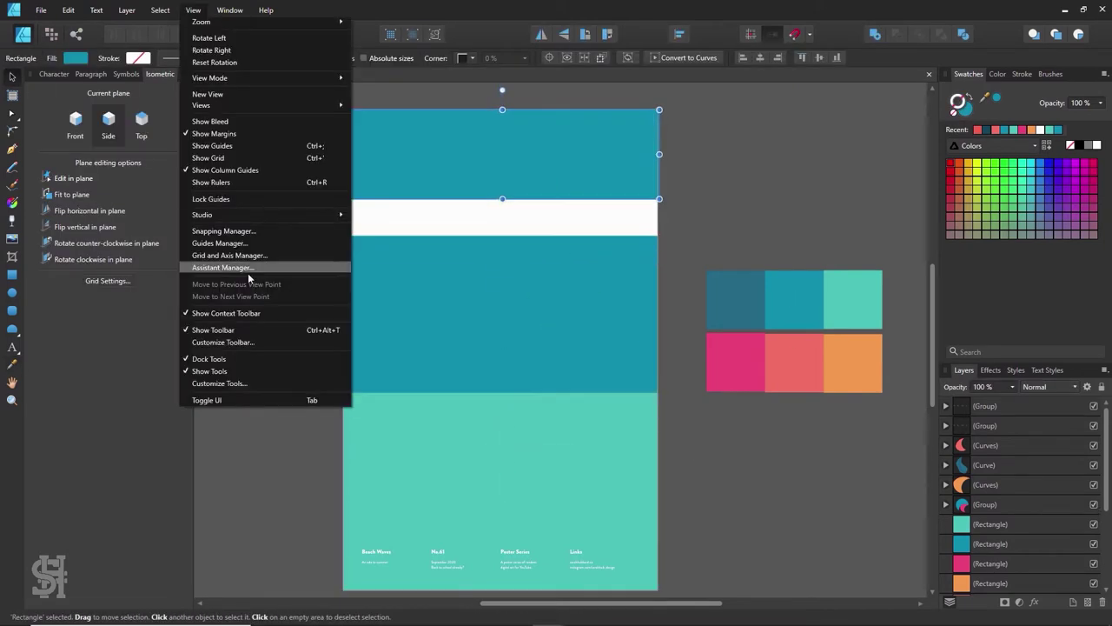
pyautogui.click(223, 231)
pyautogui.press('Escape')
pyautogui.moveTo(658, 199); pyautogui.dragTo(657, 235)
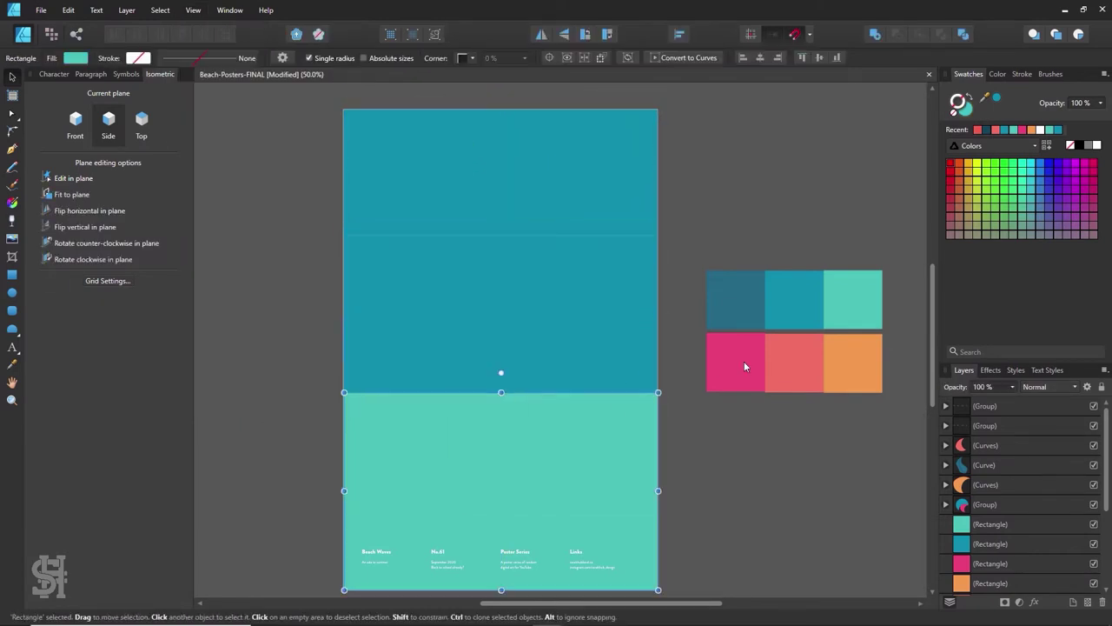
# Step: Fill the bottom band dark blue and the top band mint from the swatches
pyautogui.press('i')
pyautogui.moveTo(744, 366); pyautogui.dragTo(735, 299)
pyautogui.press('v')
pyautogui.press('i')
pyautogui.moveTo(834, 261); pyautogui.dragTo(853, 300)
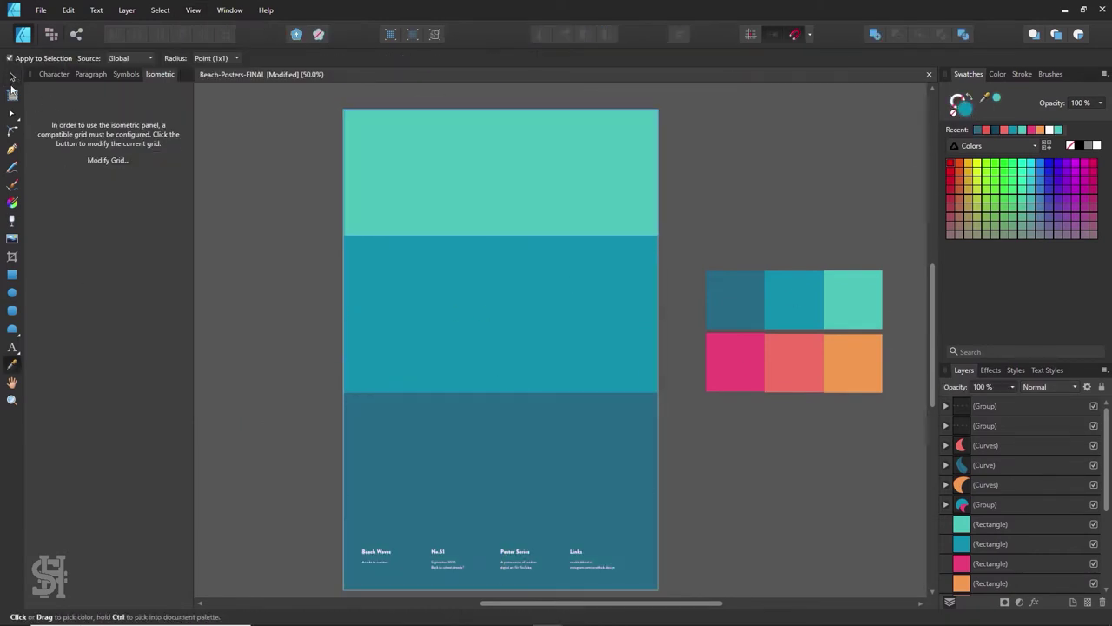
pyautogui.press('v')
pyautogui.click(782, 174)
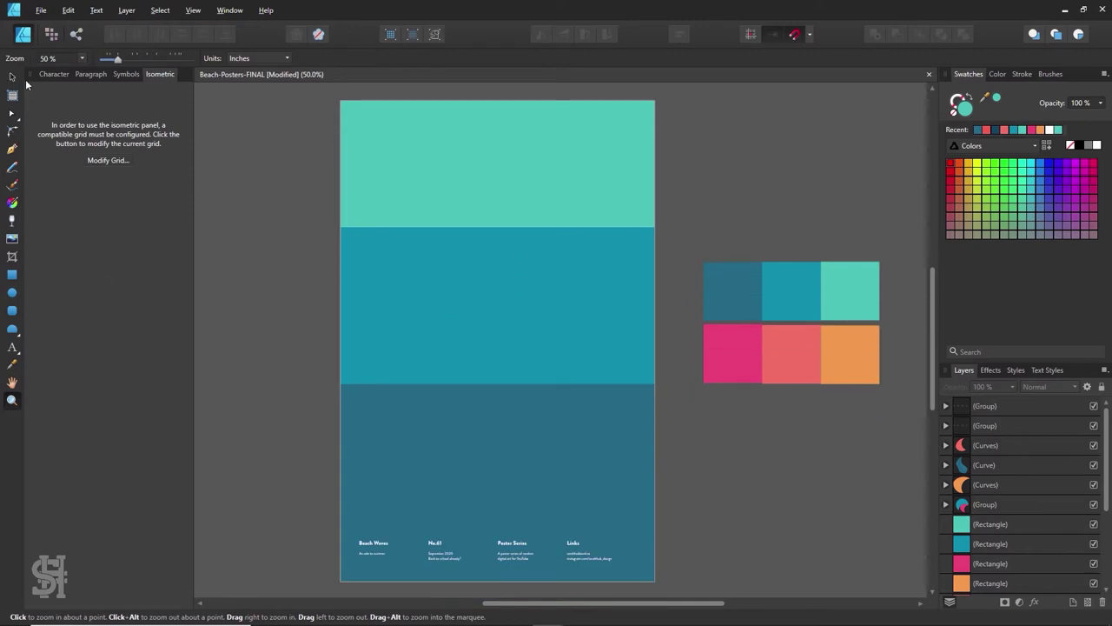
# Step: Draw a large circle across the middle band, fill it orange, and raise it toward the horizon
pyautogui.press('e')
pyautogui.moveTo(384, 227); pyautogui.dragTo(611, 454)
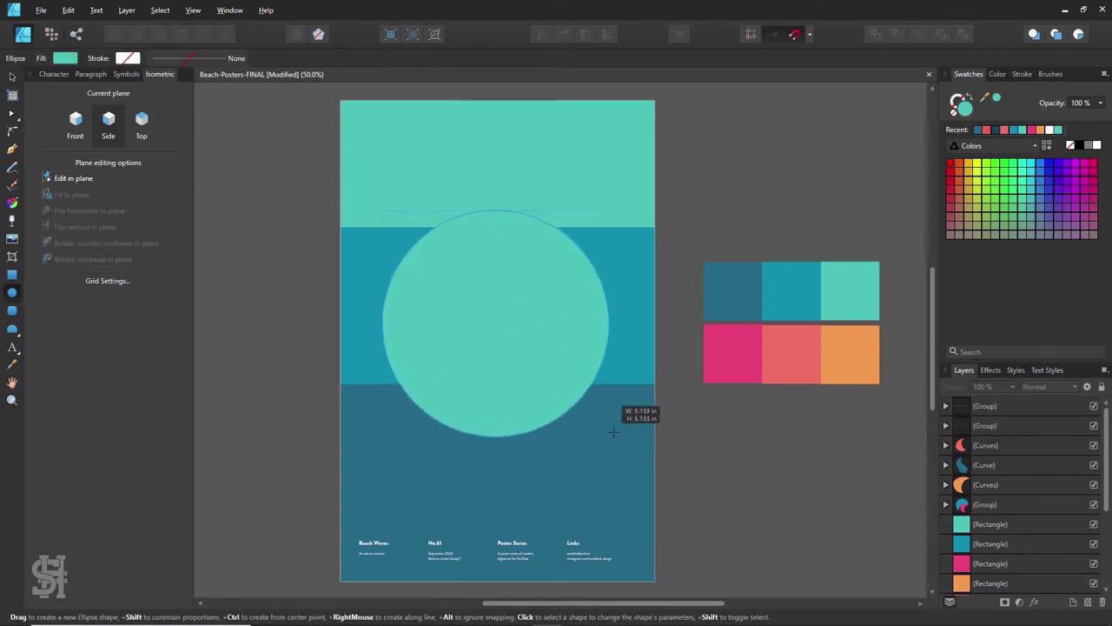
pyautogui.press('v')
pyautogui.moveTo(805, 357); pyautogui.dragTo(850, 355)
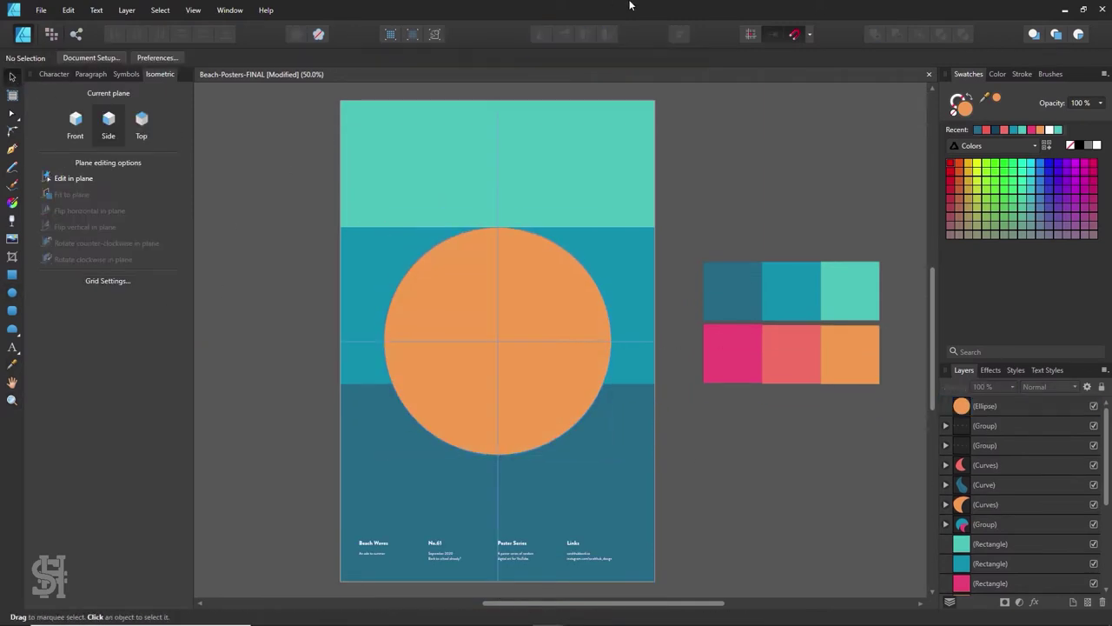
pyautogui.moveTo(476, 344)
pyautogui.mouseDown()
pyautogui.moveTo(469, 309)
pyautogui.moveTo(539, 322)
pyautogui.mouseUp()
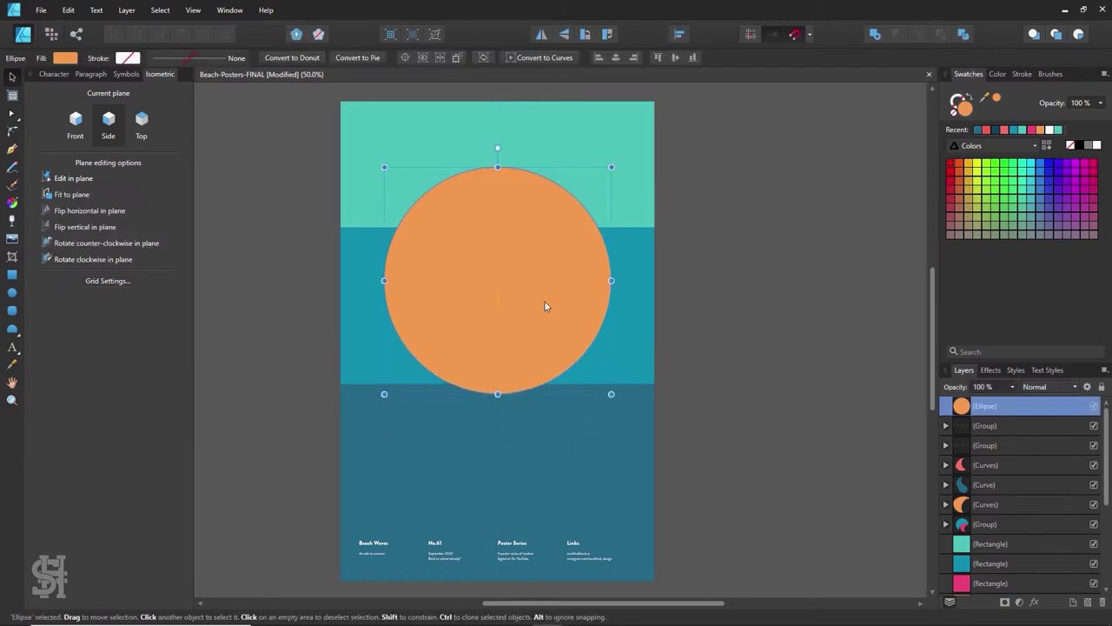
# Step: Bring the dark-blue water band in front so the orange sun sets behind it
pyautogui.click(563, 443)
pyautogui.hotkey('ctrl', ']')
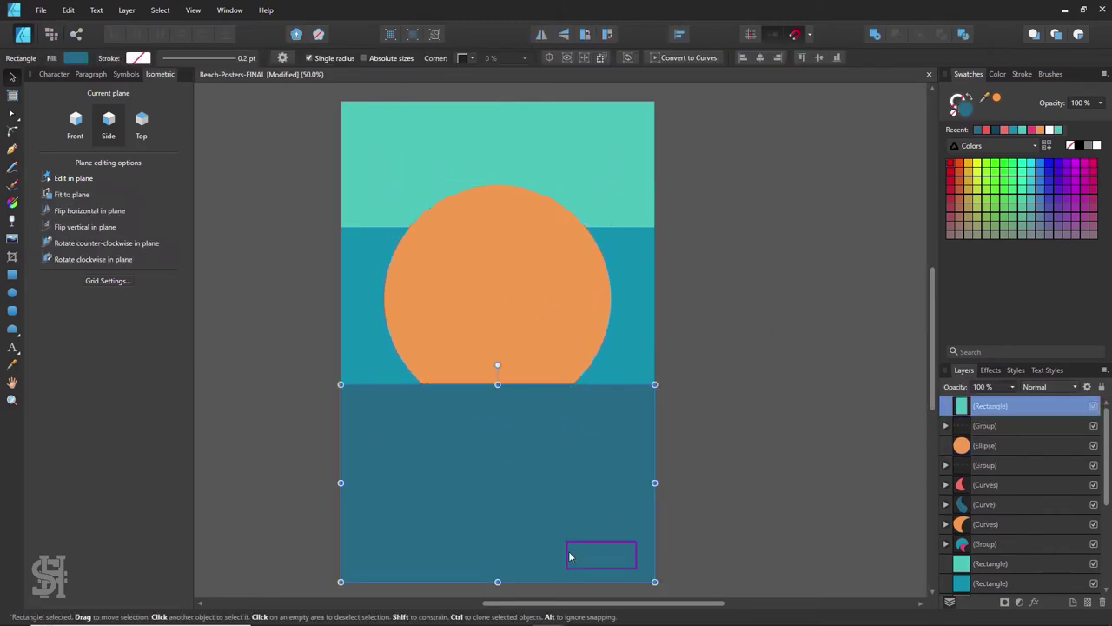
pyautogui.moveTo(638, 540); pyautogui.dragTo(311, 568)
pyautogui.click(311, 568)
pyautogui.moveTo(550, 310); pyautogui.dragTo(550, 341)
pyautogui.click(752, 427)
pyautogui.scroll(1, 696, 136)
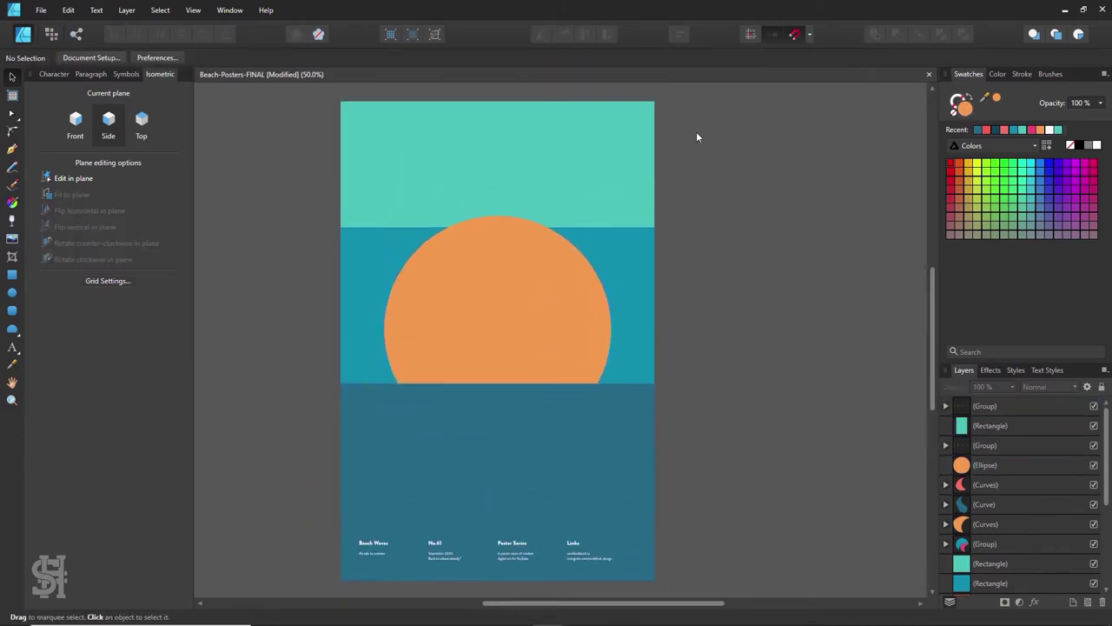
# Step: Duplicate the sunset poster and move its orange sun off the page
pyautogui.scroll(-2, 595, 436)
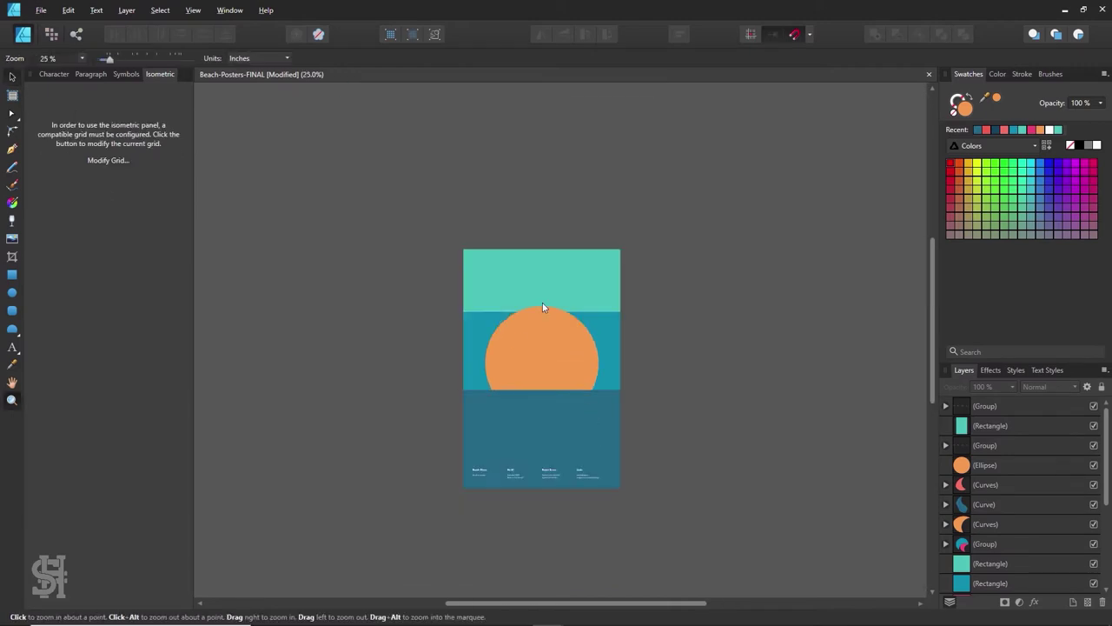
pyautogui.moveTo(412, 188); pyautogui.dragTo(631, 509)
pyautogui.moveTo(542, 365); pyautogui.dragTo(873, 201)
pyautogui.click(564, 344)
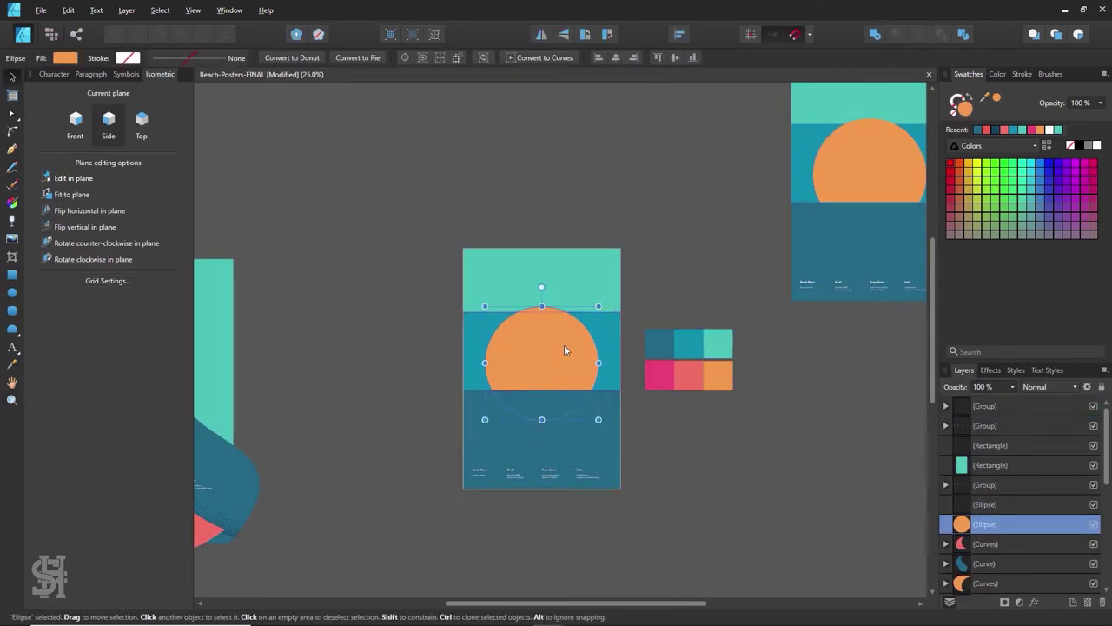
pyautogui.scroll(2, 564, 344)
pyautogui.moveTo(417, 280); pyautogui.dragTo(126, 319)
# Step: Copy the bottom dark band into another stripe higher on the poster
pyautogui.click(526, 375)
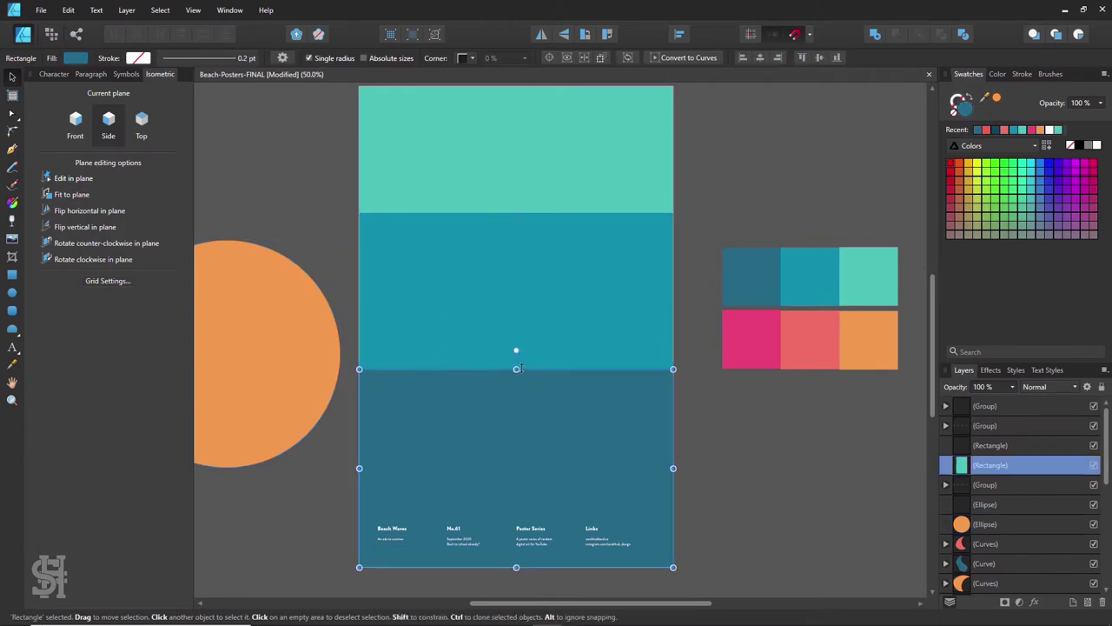
pyautogui.moveTo(526, 375)
pyautogui.mouseDown()
pyautogui.moveTo(557, 371)
pyautogui.moveTo(549, 452)
pyautogui.moveTo(551, 368)
pyautogui.moveTo(575, 277)
pyautogui.mouseUp()
pyautogui.click(588, 365)
pyautogui.click(585, 349)
pyautogui.press('Escape')
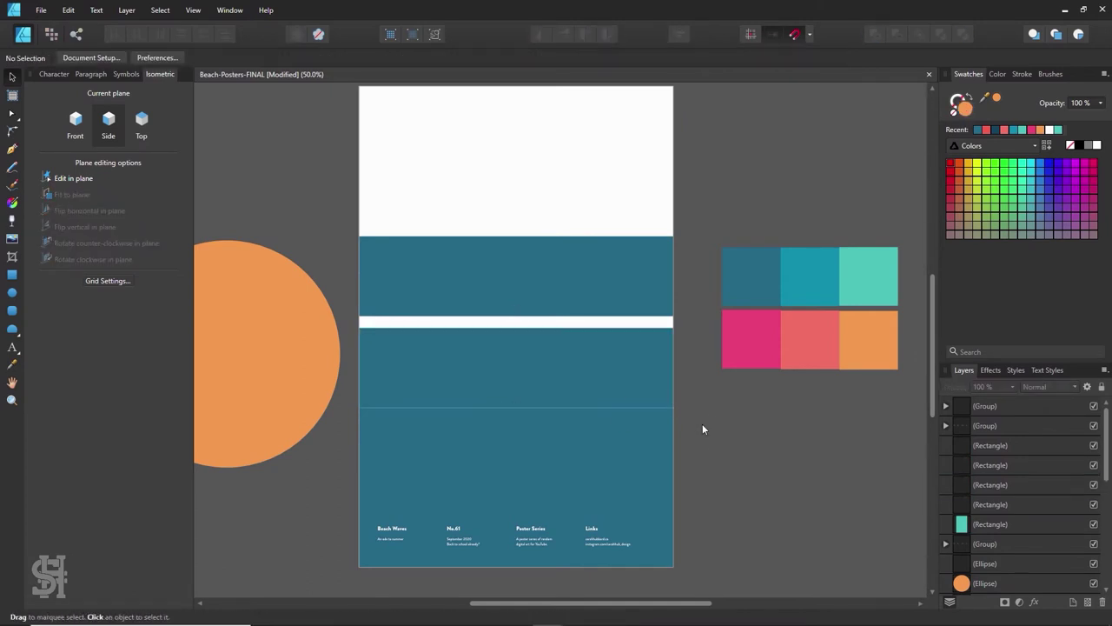
# Step: Fit the poster in view and move the teal band up into the white area
pyautogui.scroll(5, 702, 429)
pyautogui.scroll(3, 700, 461)
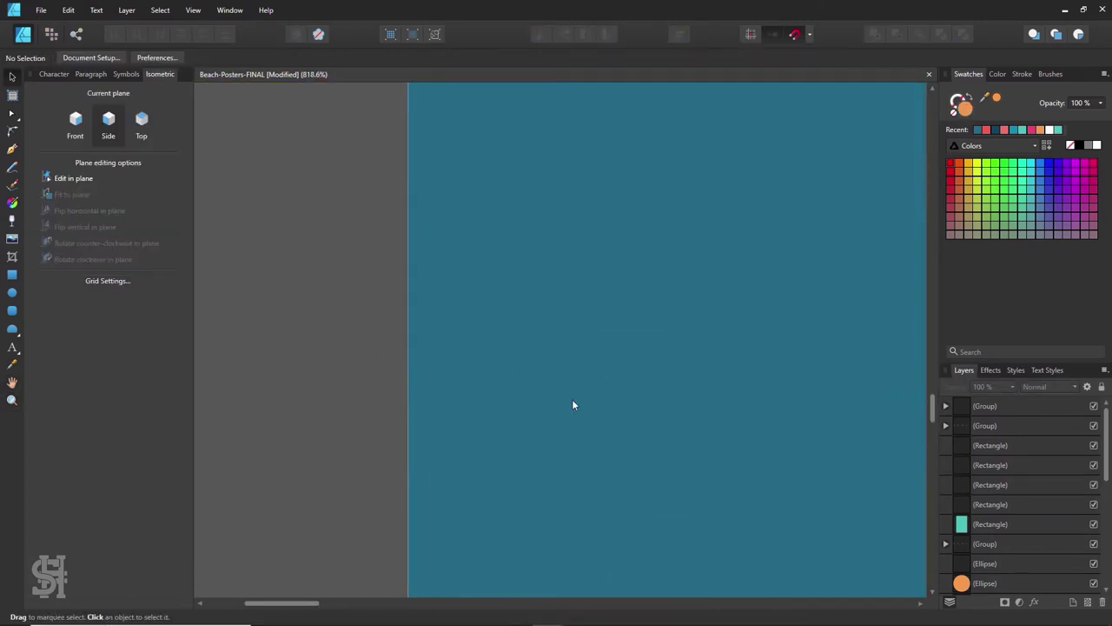
pyautogui.hotkey('ctrl', '0')
pyautogui.click(572, 280)
pyautogui.click(518, 443)
pyautogui.moveTo(515, 308)
pyautogui.mouseDown()
pyautogui.moveTo(510, 232)
pyautogui.moveTo(612, 167)
pyautogui.mouseUp()
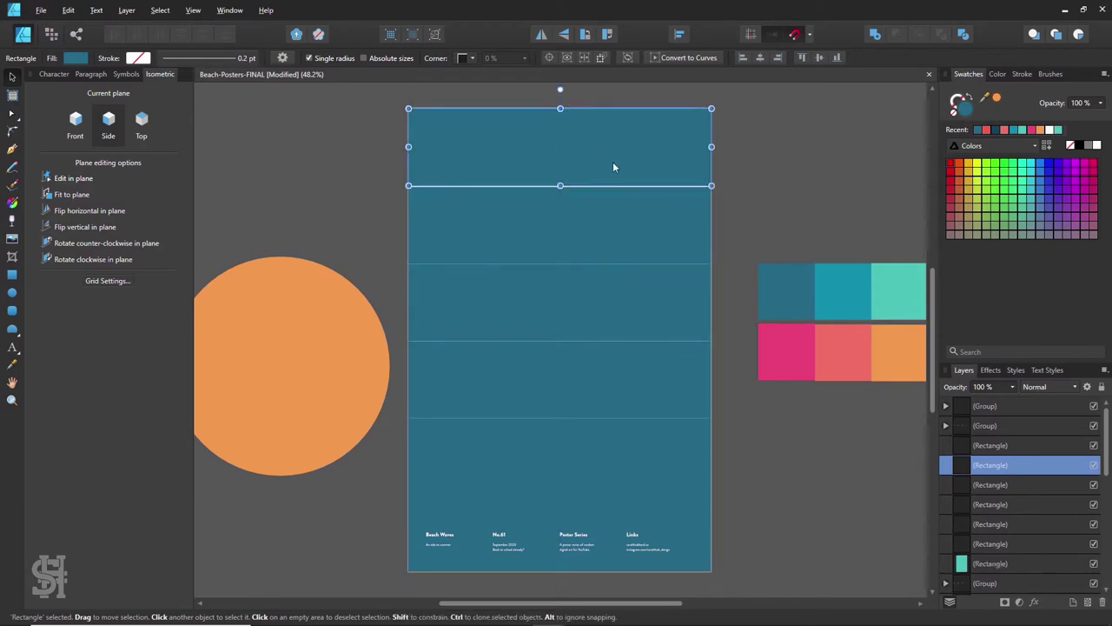
# Step: Shift the band rectangles down so six bands fill the poster
pyautogui.moveTo(735, 184); pyautogui.dragTo(608, 556)
pyautogui.moveTo(561, 139); pyautogui.dragTo(526, 322)
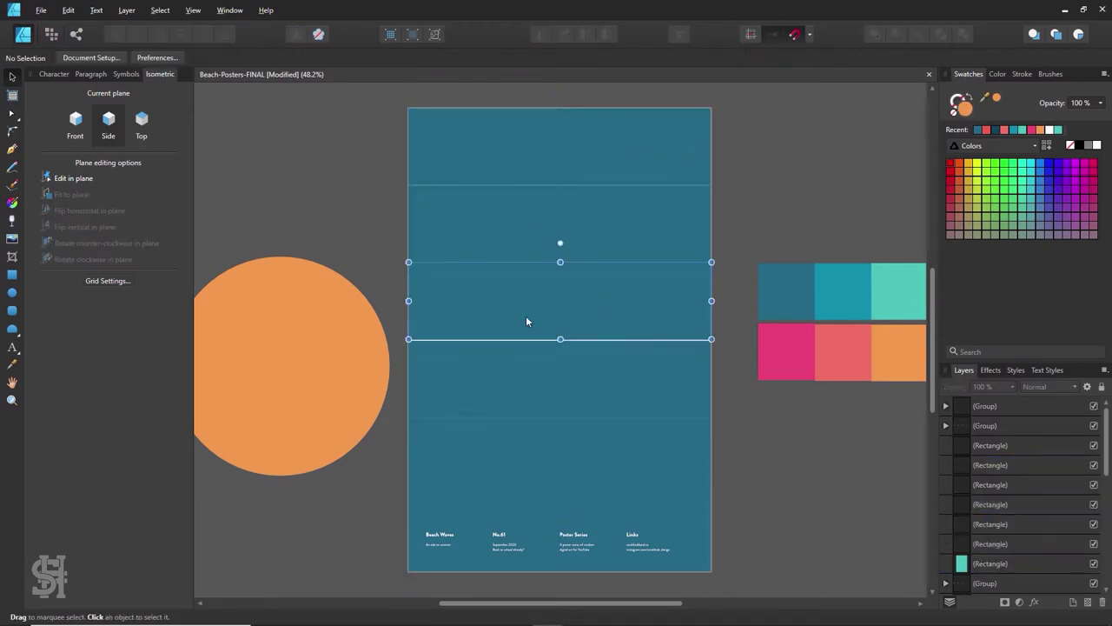
pyautogui.click(667, 234)
pyautogui.click(598, 176)
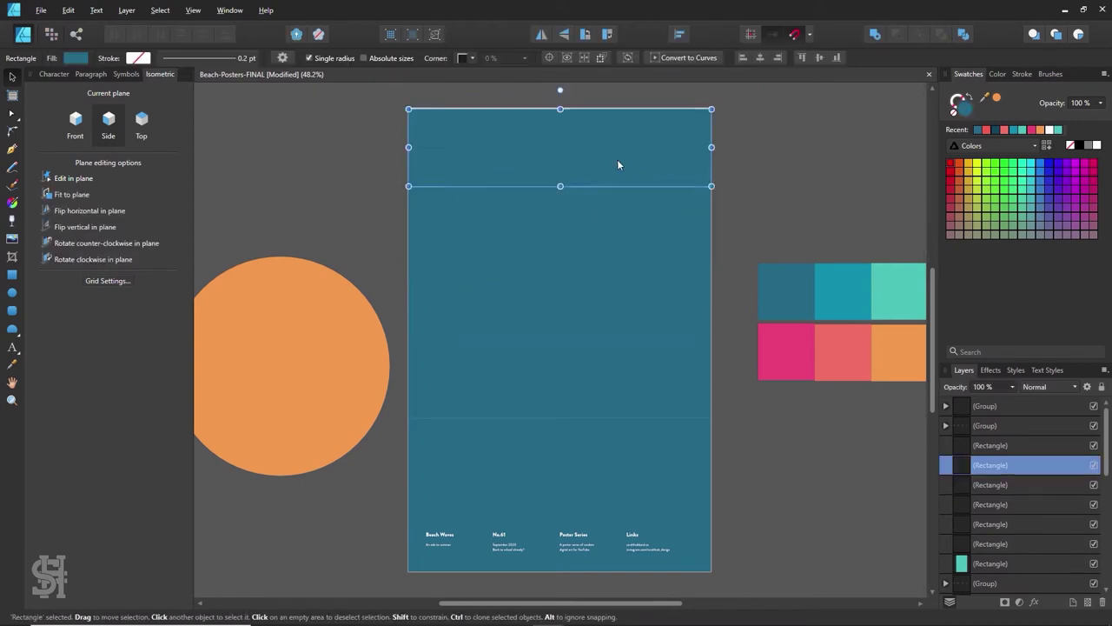
pyautogui.moveTo(624, 171); pyautogui.dragTo(637, 395)
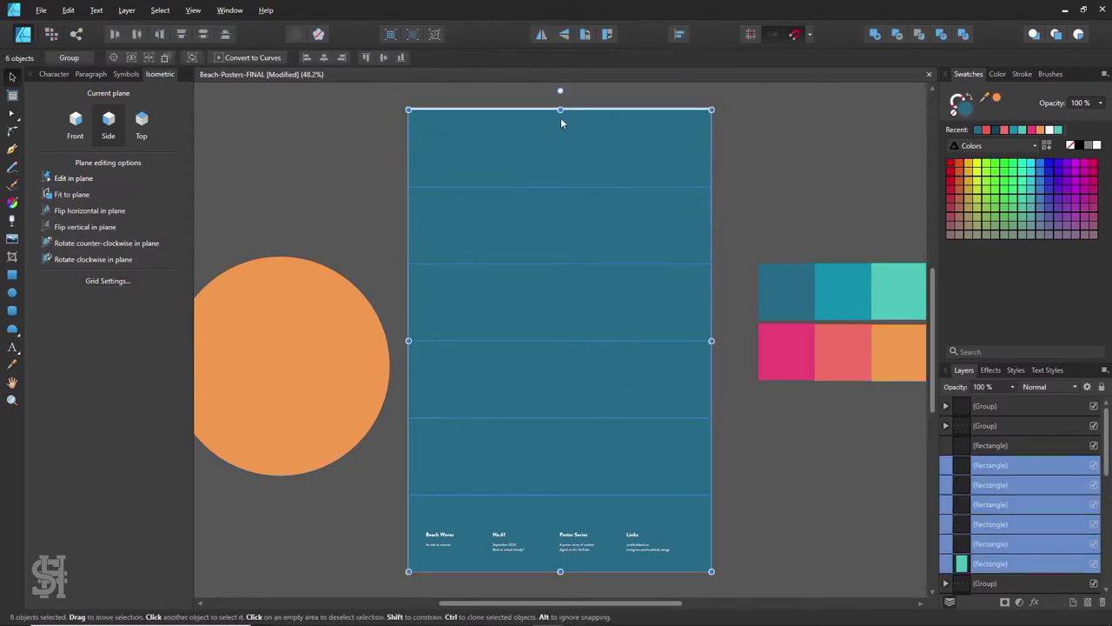
# Step: Recolour the bands teal, light teal, orange, coral and pink from the swatches
pyautogui.press('i')
pyautogui.click(848, 311)
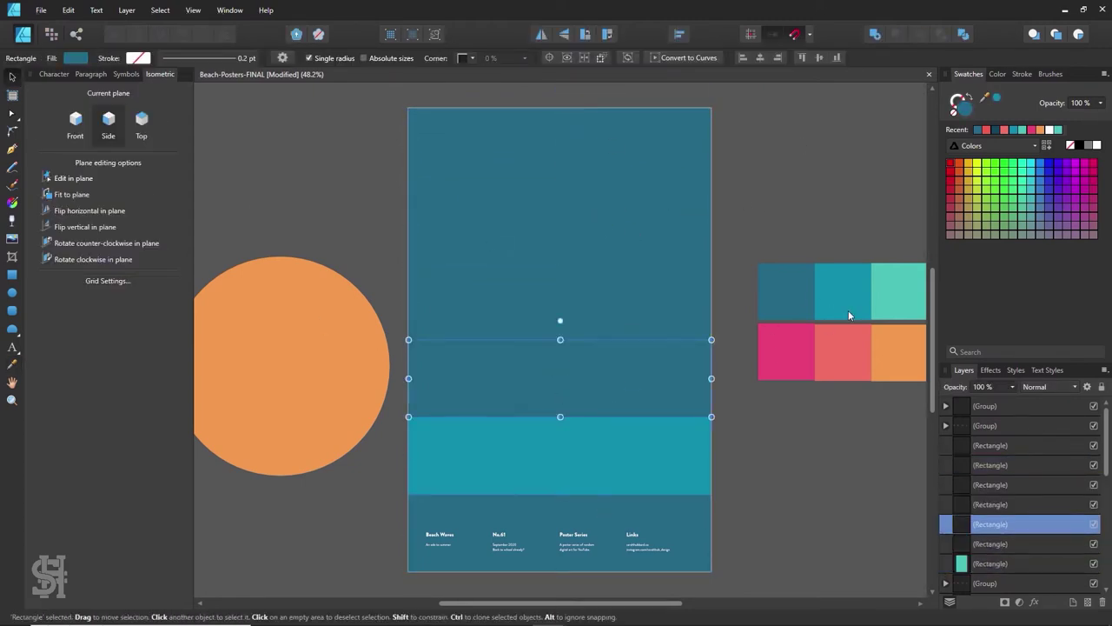
pyautogui.click(900, 291)
pyautogui.press('h')
pyautogui.click(508, 299)
pyautogui.click(848, 351)
pyautogui.click(488, 245)
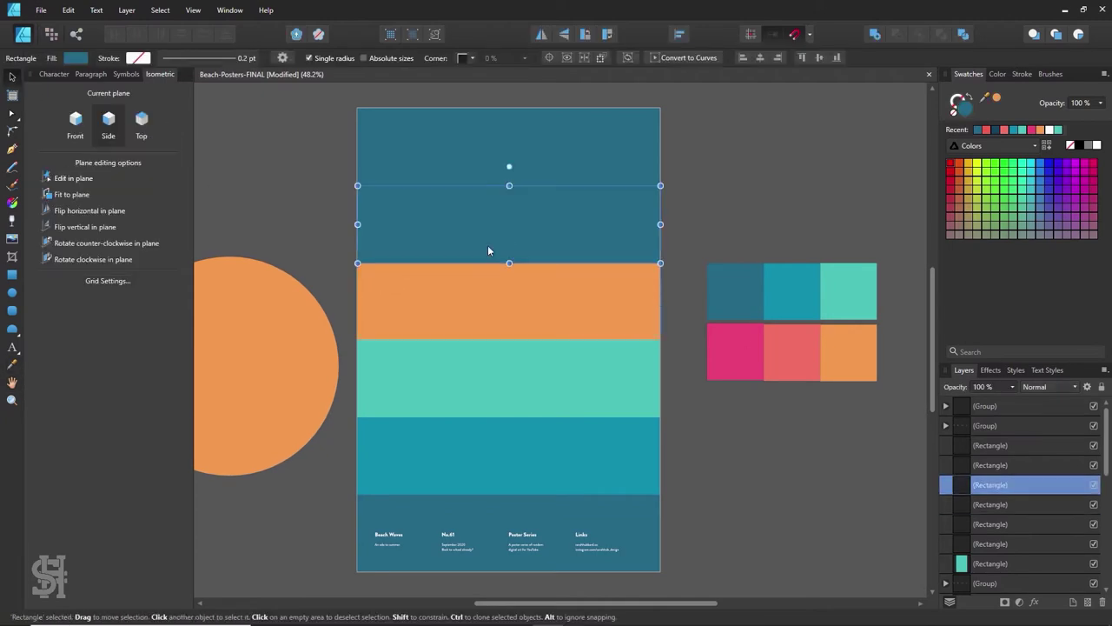
pyautogui.click(792, 351)
pyautogui.click(431, 110)
pyautogui.click(735, 351)
pyautogui.press('v')
pyautogui.hotkey('ctrl', 'd')
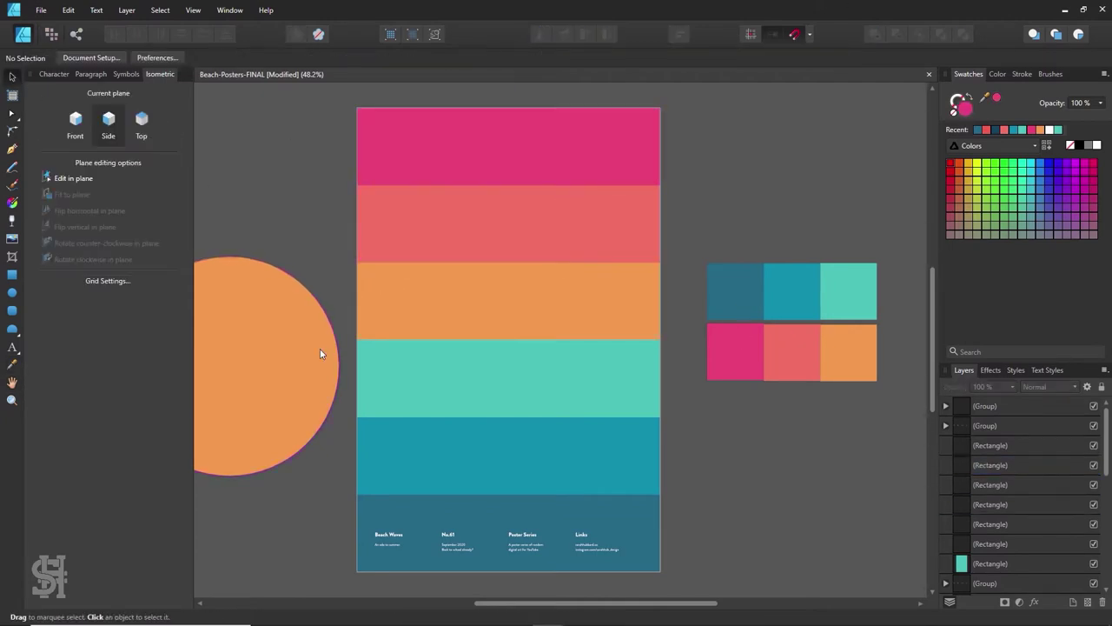
# Step: Bring the orange circle back onto the poster and position it on the bands
pyautogui.moveTo(319, 349); pyautogui.dragTo(590, 329)
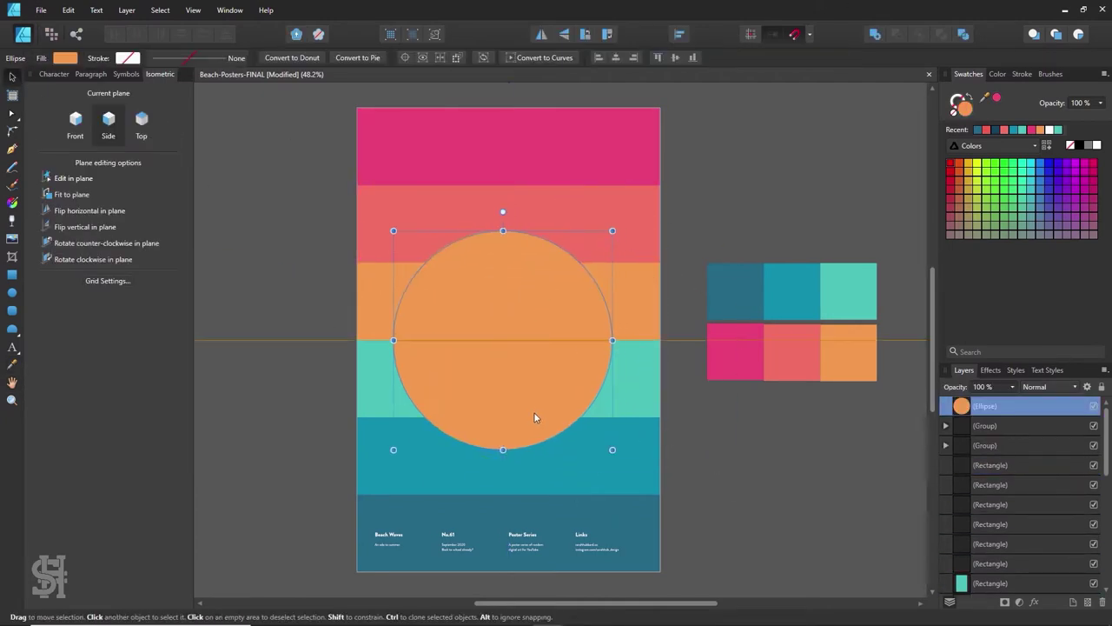
pyautogui.hotkey('ctrl', 'd')
pyautogui.moveTo(535, 408); pyautogui.dragTo(535, 356)
pyautogui.hotkey('ctrl', 'd')
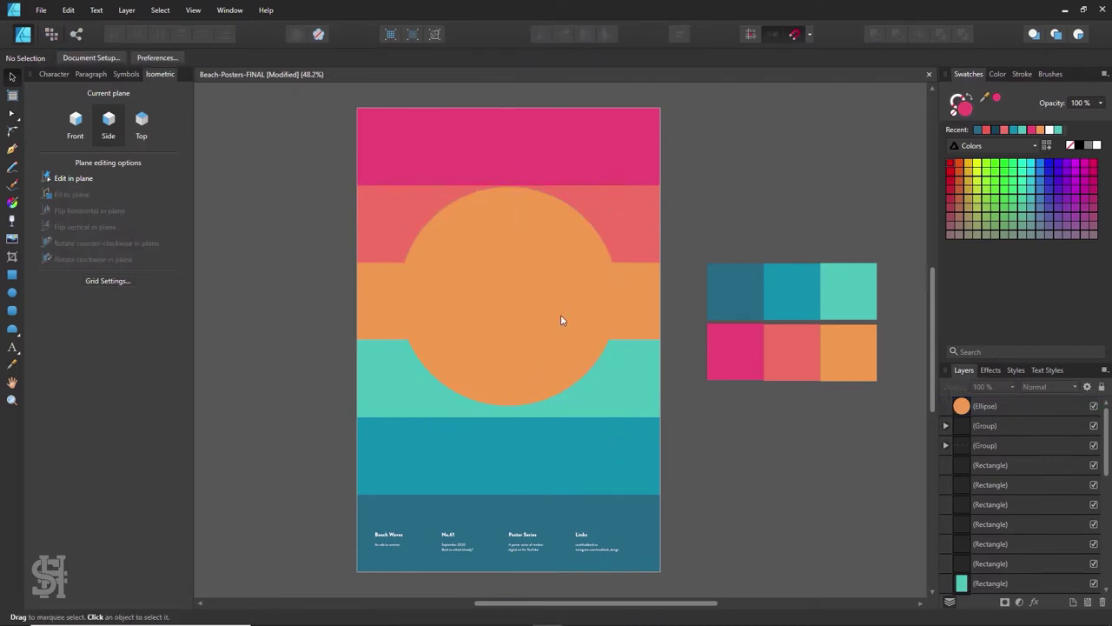
pyautogui.click(560, 314)
pyautogui.hotkey('ctrl', 'd')
pyautogui.moveTo(566, 313); pyautogui.dragTo(566, 293)
pyautogui.hotkey('ctrl', 'd')
# Step: Shrink the orange circle proportionally to about 2.38 in across
pyautogui.moveTo(562, 353); pyautogui.dragTo(377, 390)
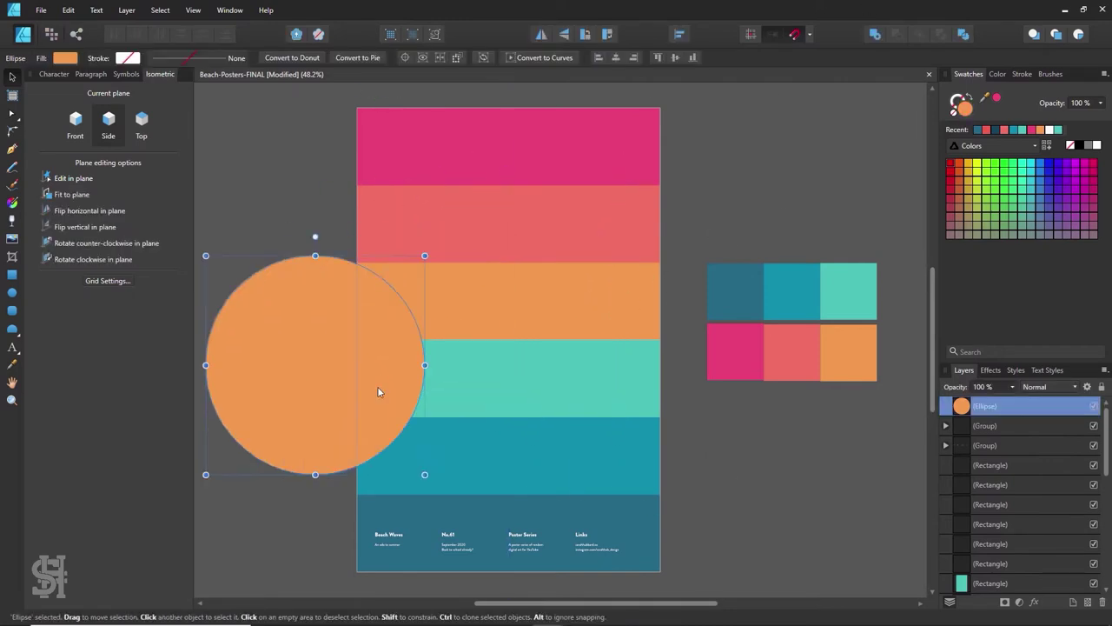
pyautogui.moveTo(609, 426); pyautogui.dragTo(588, 366)
pyautogui.hotkey('ctrl', 'd')
pyautogui.click(491, 272)
pyautogui.moveTo(532, 339); pyautogui.dragTo(494, 304)
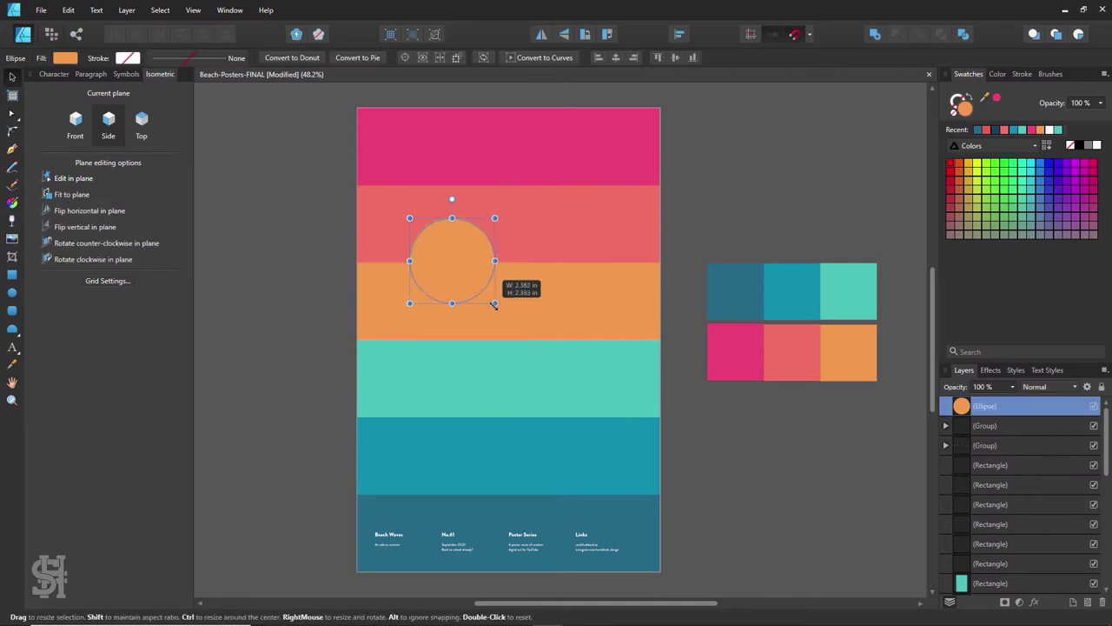
# Step: Copy the small circle onto the lower bands, placing a teal bump at the left edge
pyautogui.moveTo(448, 259); pyautogui.dragTo(547, 399)
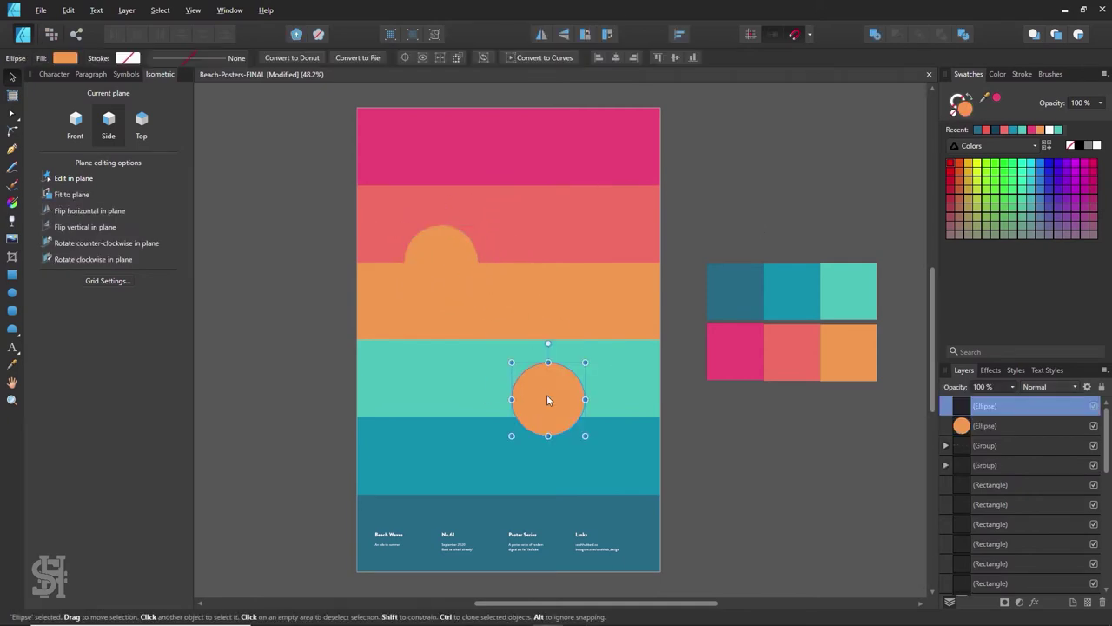
pyautogui.click(722, 226)
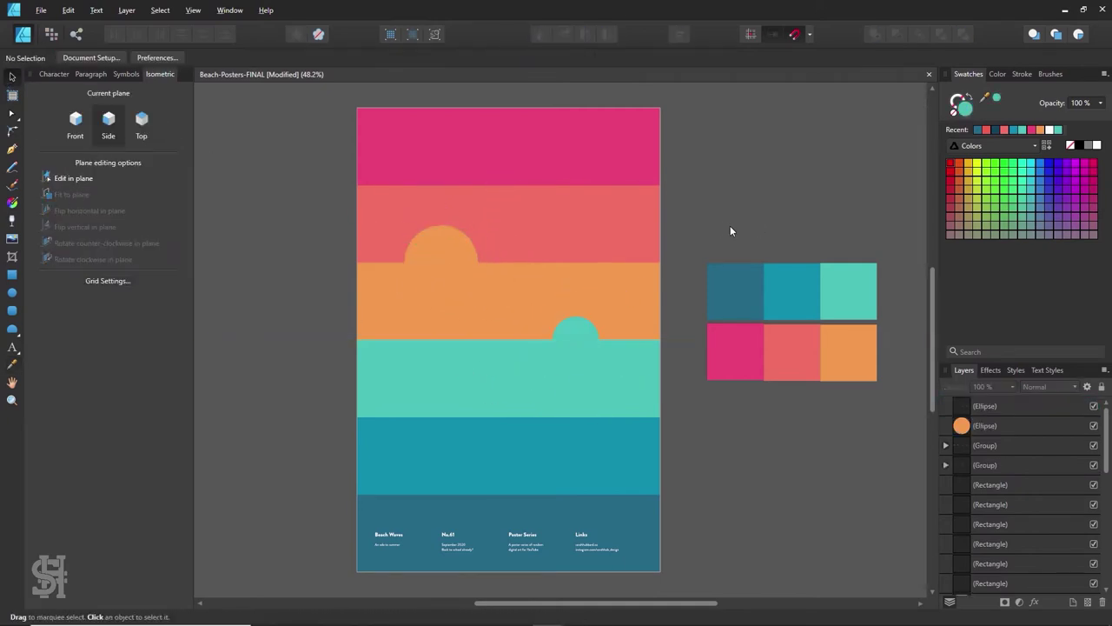
pyautogui.moveTo(578, 337)
pyautogui.mouseDown()
pyautogui.moveTo(427, 495)
pyautogui.moveTo(517, 477)
pyautogui.mouseUp()
pyautogui.hotkey('ctrl', 'd')
pyautogui.click(578, 339)
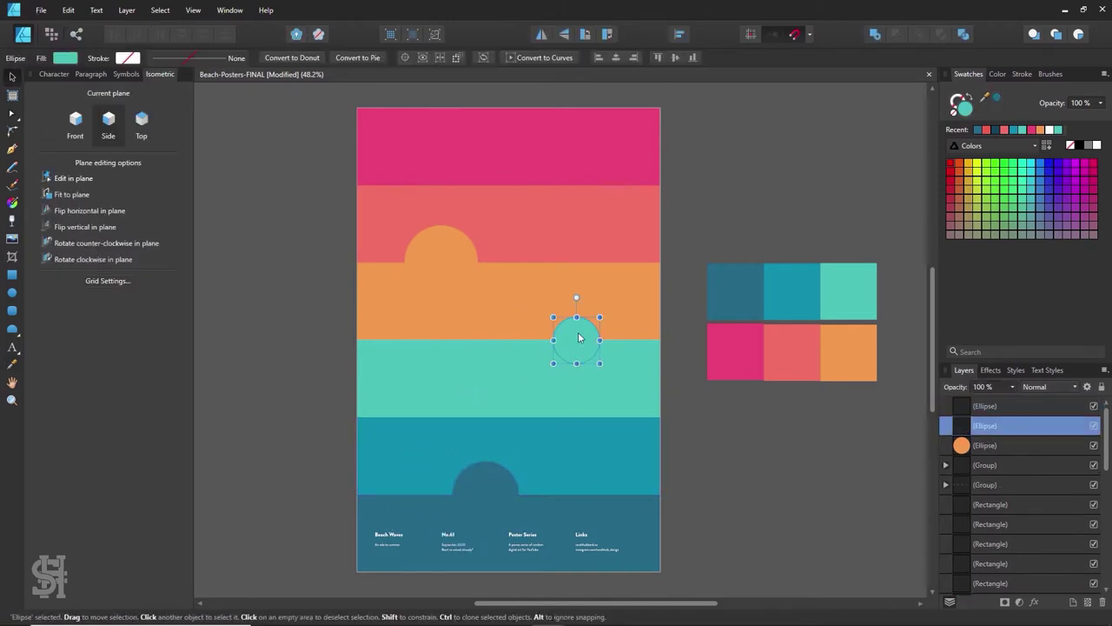
pyautogui.moveTo(466, 422); pyautogui.dragTo(354, 417)
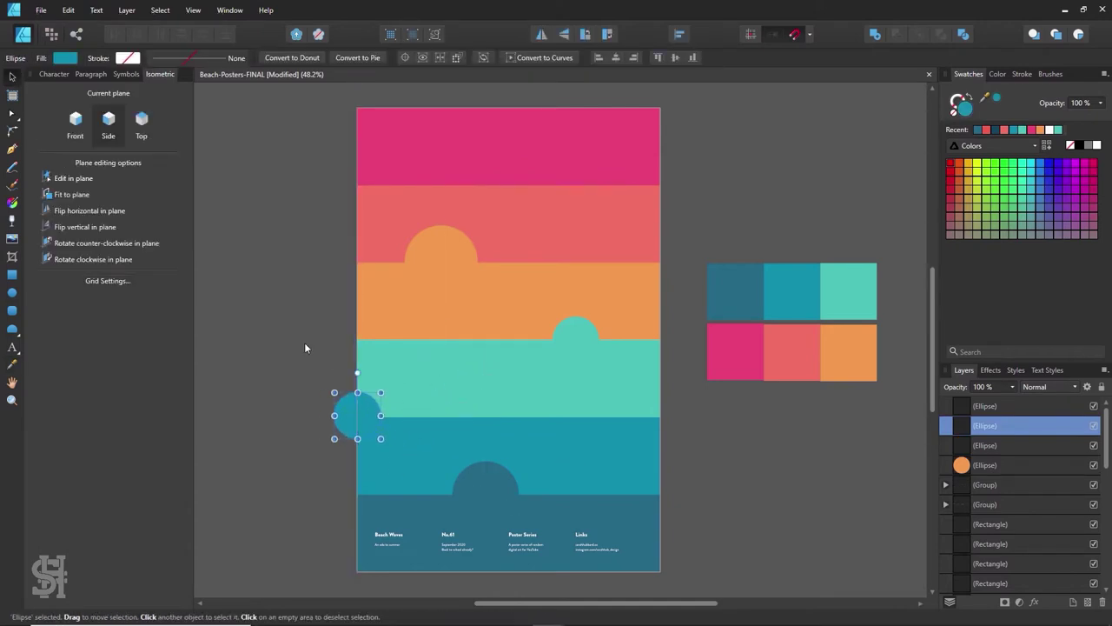
# Step: Copy the teal bump to the right edge, enlarge the orange bump, nudge the coral bump right
pyautogui.moveTo(524, 412)
pyautogui.mouseDown()
pyautogui.moveTo(635, 409)
pyautogui.moveTo(546, 195)
pyautogui.mouseUp()
pyautogui.click(707, 413)
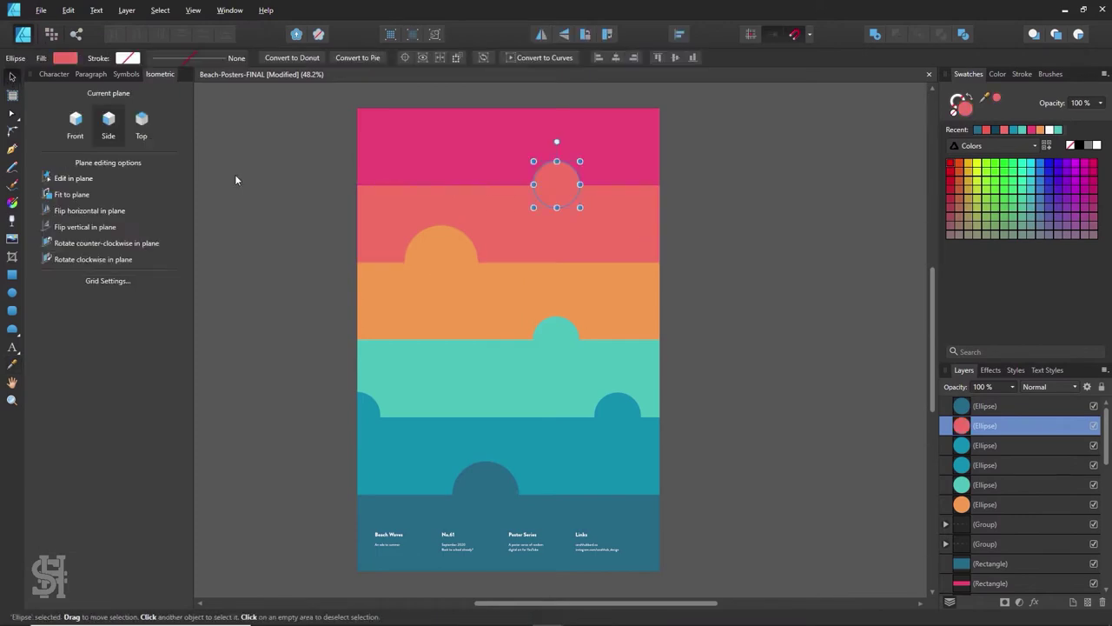
pyautogui.click(440, 243)
pyautogui.moveTo(477, 297); pyautogui.dragTo(495, 308)
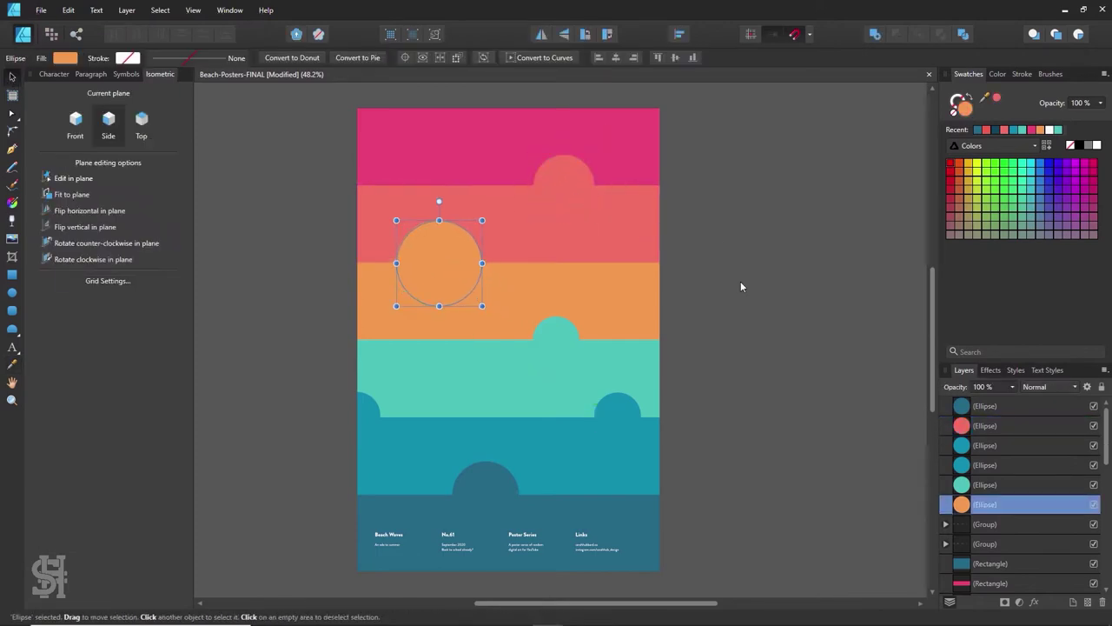
pyautogui.moveTo(565, 174); pyautogui.dragTo(587, 173)
pyautogui.click(786, 275)
# Step: Save the poster document and fit the whole poster in view
pyautogui.hotkey('ctrl', 's')
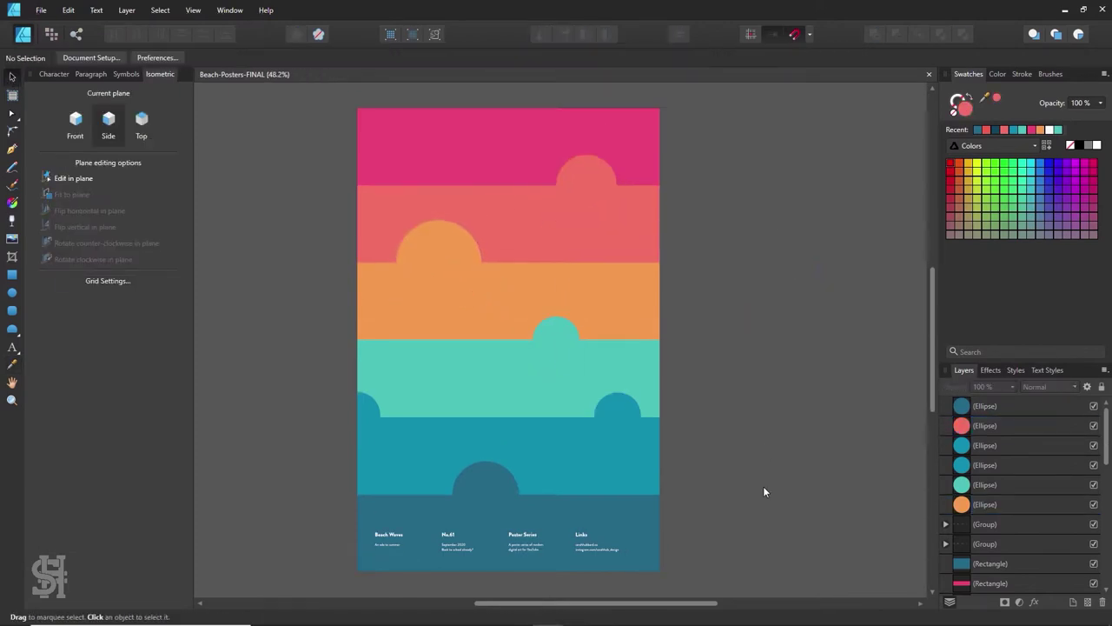
pyautogui.scroll(10, 763, 491)
pyautogui.scroll(10, 691, 514)
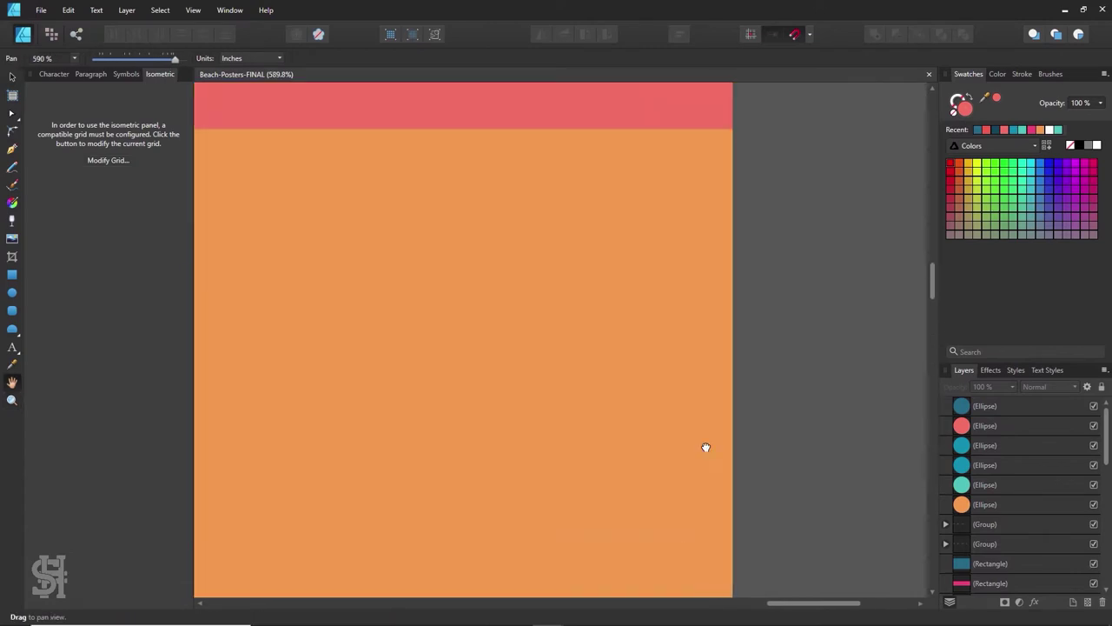
pyautogui.scroll(8, 704, 447)
pyautogui.hotkey('ctrl', '0')
# Step: Add the dark teal bump to its band, then merge the remaining bands with their bumps
pyautogui.press('v')
pyautogui.click(533, 500)
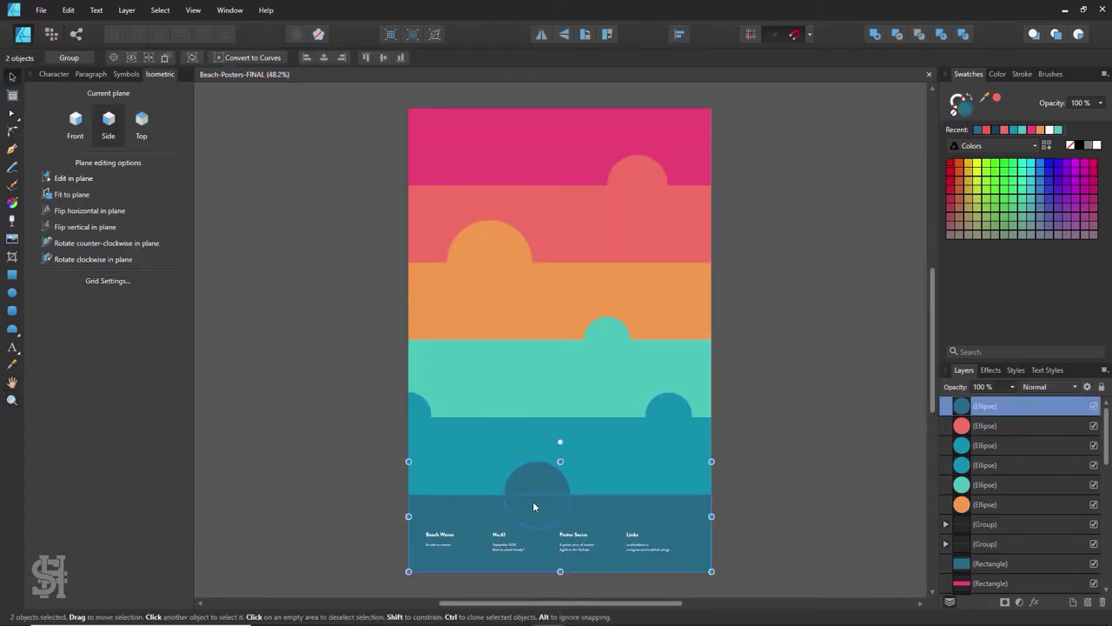
pyautogui.click(665, 404)
pyautogui.keyDown('shift'); pyautogui.click(537, 478); pyautogui.keyUp('shift')
pyautogui.click(874, 34)
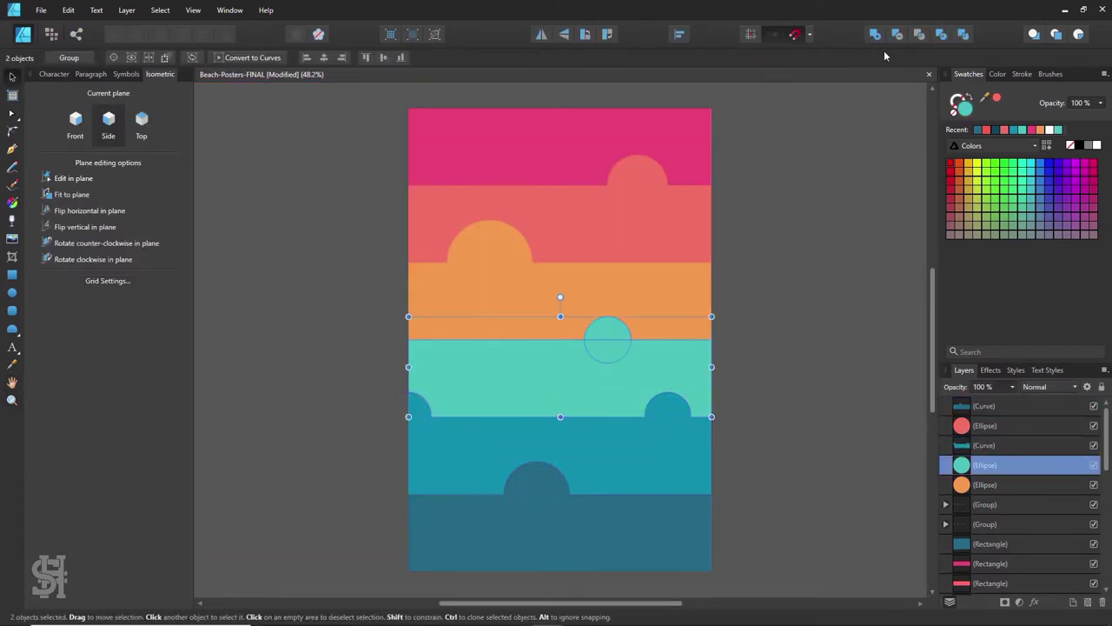
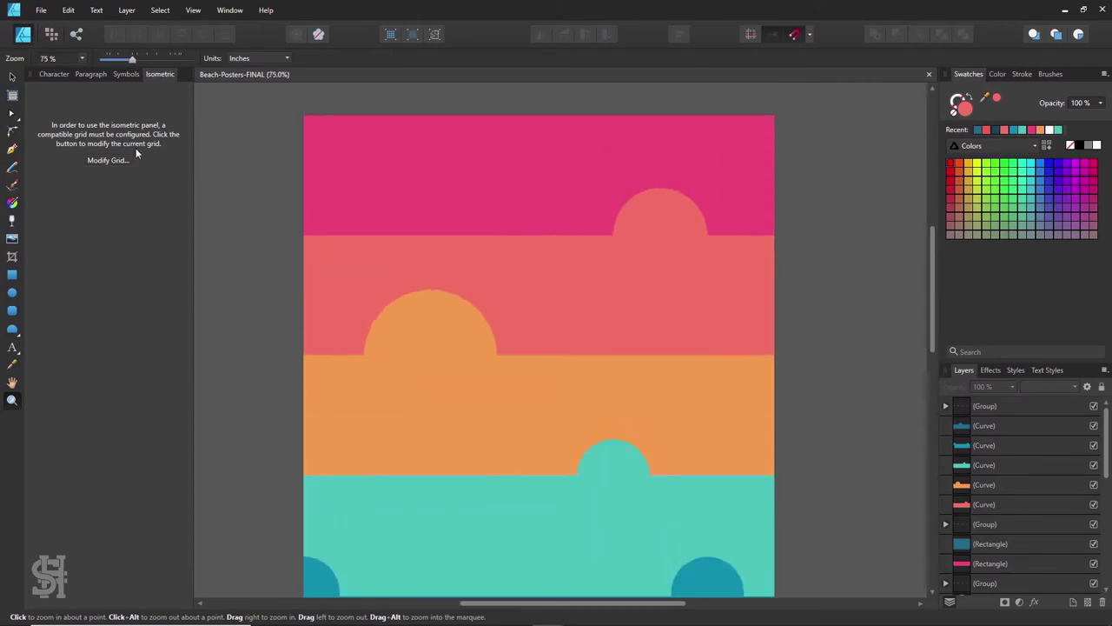
# Step: Nest the mask in the pink band and paint speckle strokes along the top band
pyautogui.moveTo(982, 470); pyautogui.dragTo(982, 466)
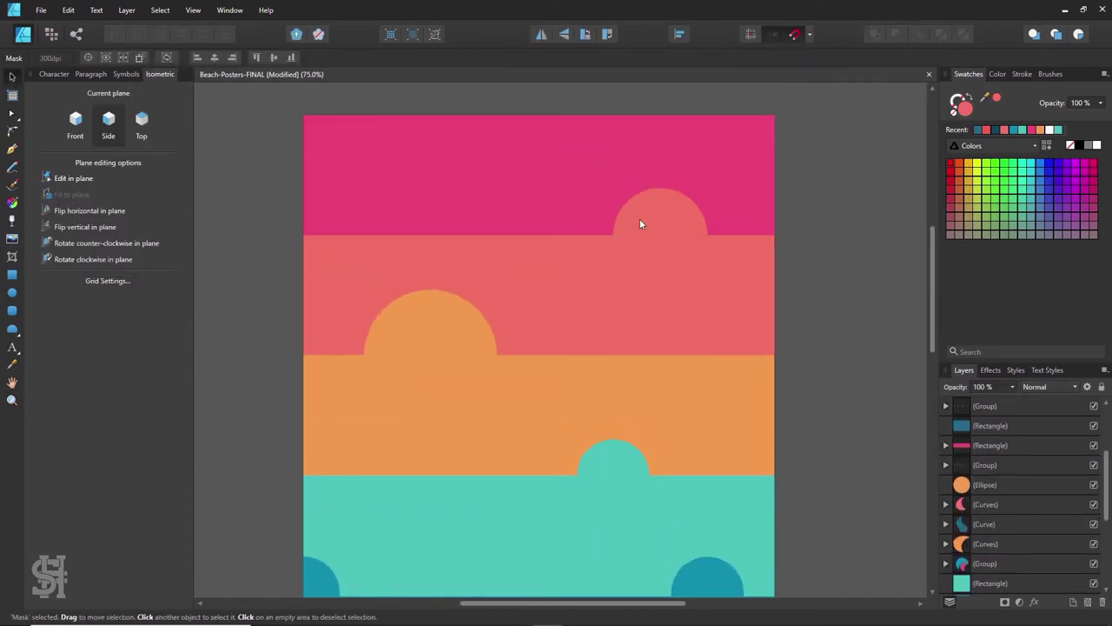
pyautogui.press('b')
pyautogui.moveTo(756, 227)
pyautogui.mouseDown()
pyautogui.moveTo(640, 218)
pyautogui.moveTo(785, 246)
pyautogui.mouseUp()
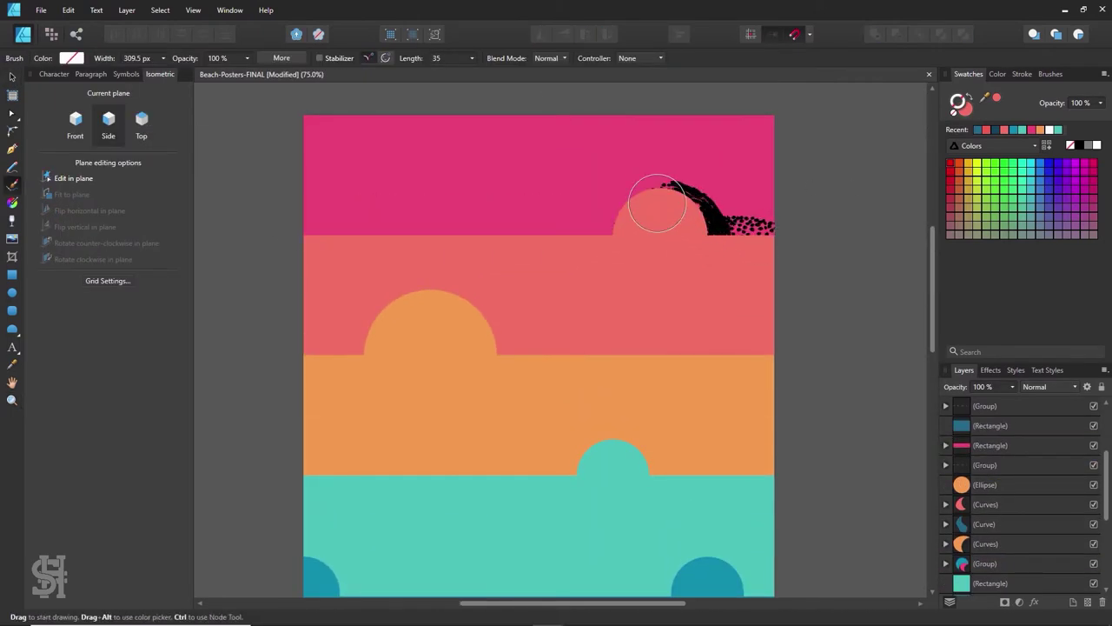
pyautogui.moveTo(656, 203)
pyautogui.mouseDown()
pyautogui.moveTo(265, 245)
pyautogui.moveTo(531, 224)
pyautogui.mouseUp()
pyautogui.hotkey('ctrl', 'z')
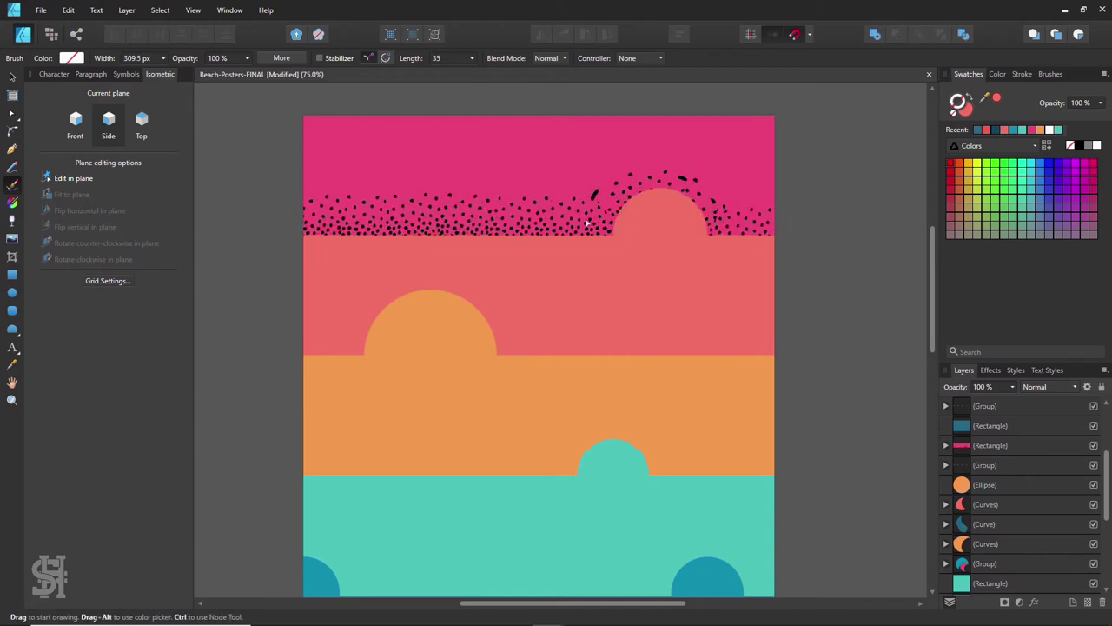
# Step: Recolour the top band's speckle stroke dark magenta with the Color Picker
pyautogui.click(9, 77)
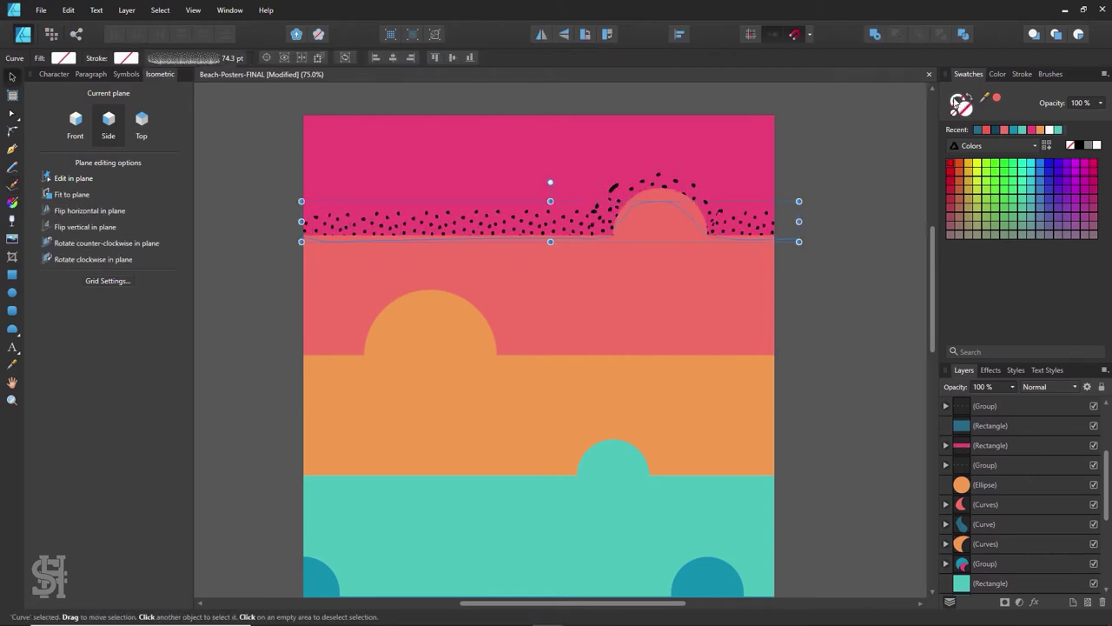
pyautogui.press('i')
pyautogui.click(12, 77)
pyautogui.click(308, 340)
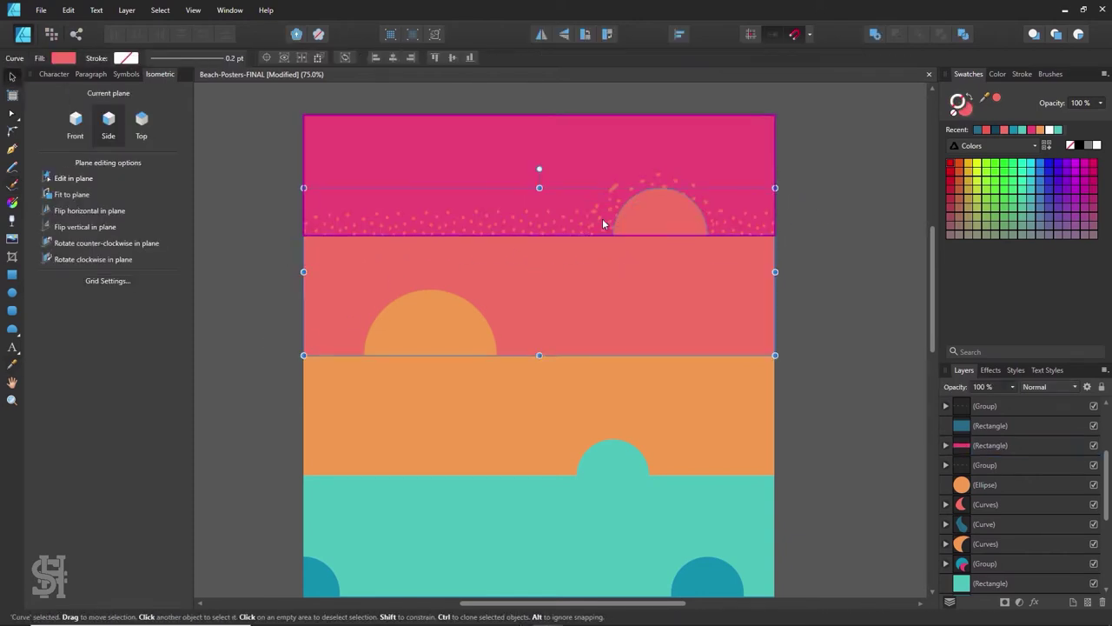
pyautogui.click(1090, 167)
pyautogui.click(817, 210)
# Step: Add a mask layer to the coral band for its speckles
pyautogui.scroll(-3, 816, 211)
pyautogui.scroll(2, 814, 211)
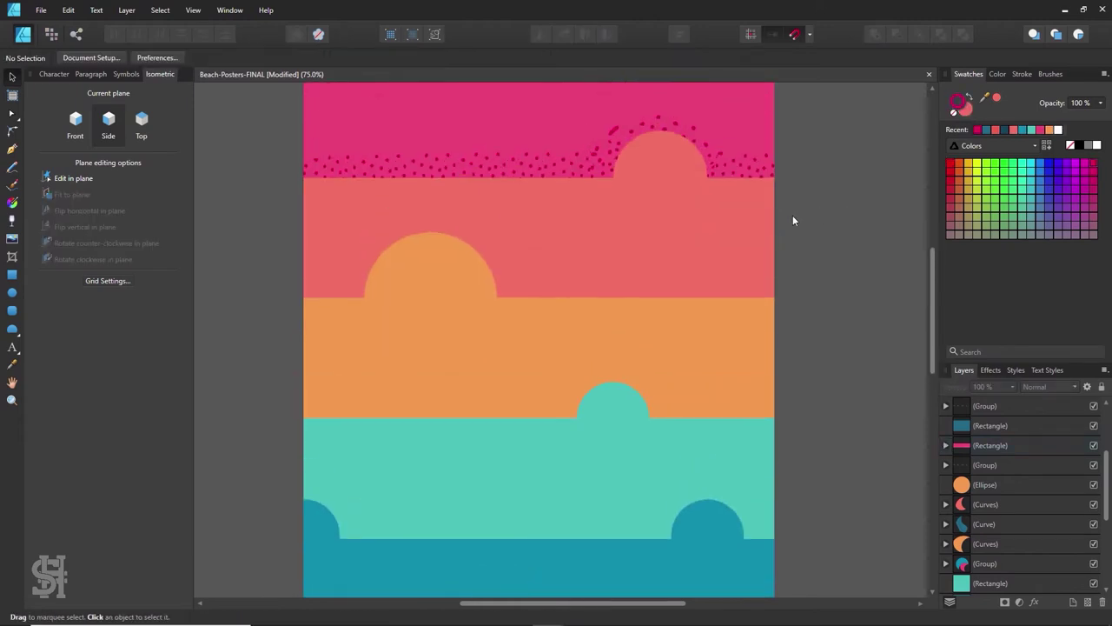
pyautogui.click(543, 246)
pyautogui.rightClick(686, 249)
pyautogui.click(747, 545)
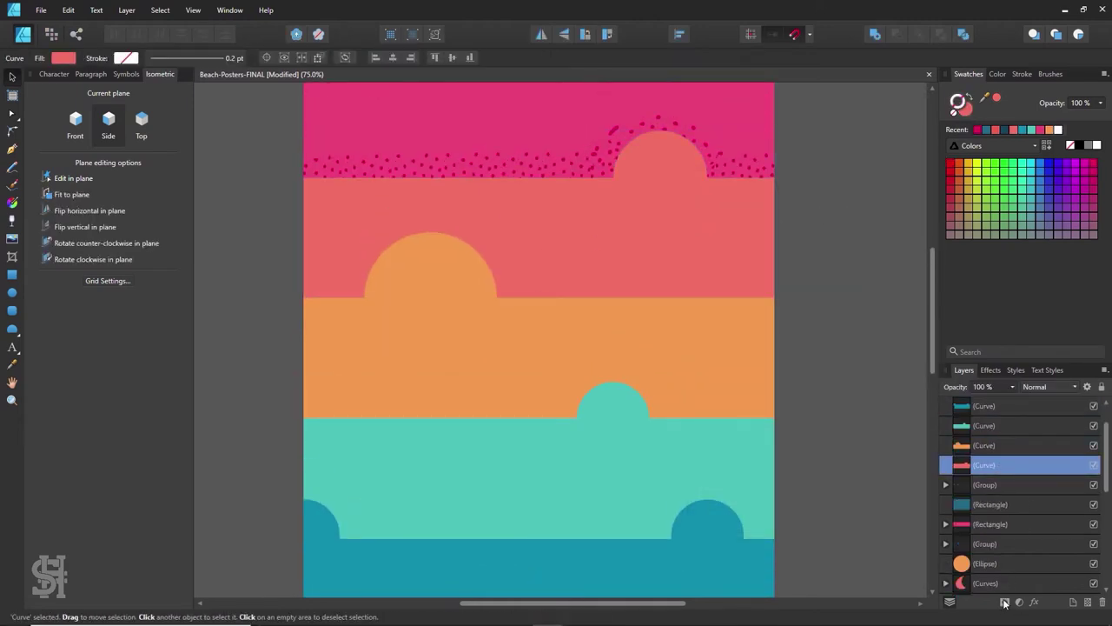
pyautogui.press('b')
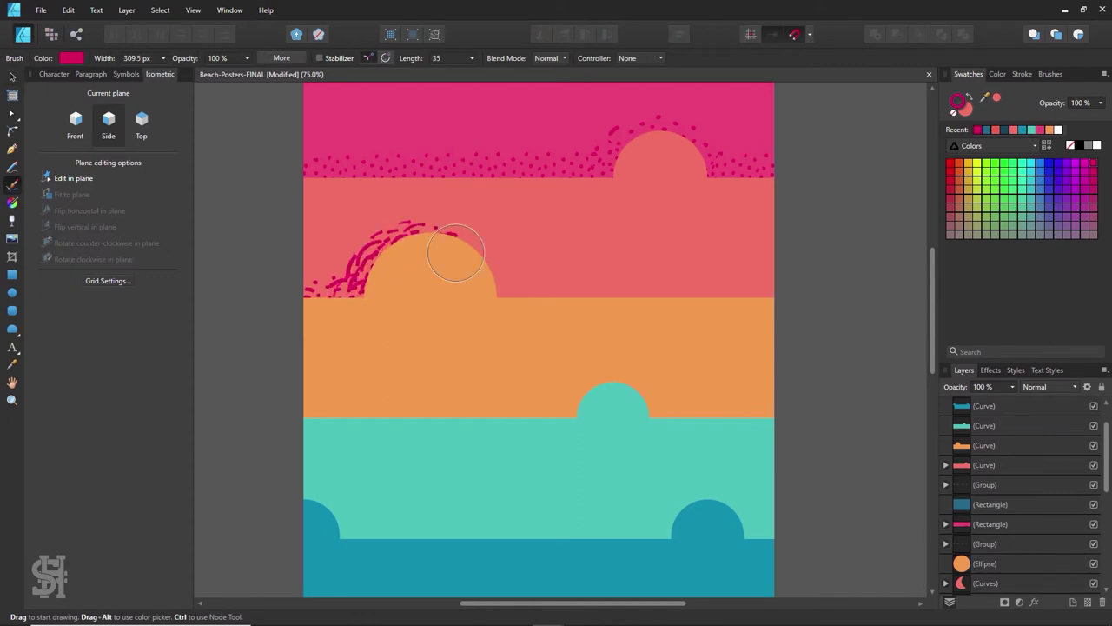
pyautogui.hotkey('ctrl', '0')
# Step: Check the stroke colour of the top band's speckles
pyautogui.press('i')
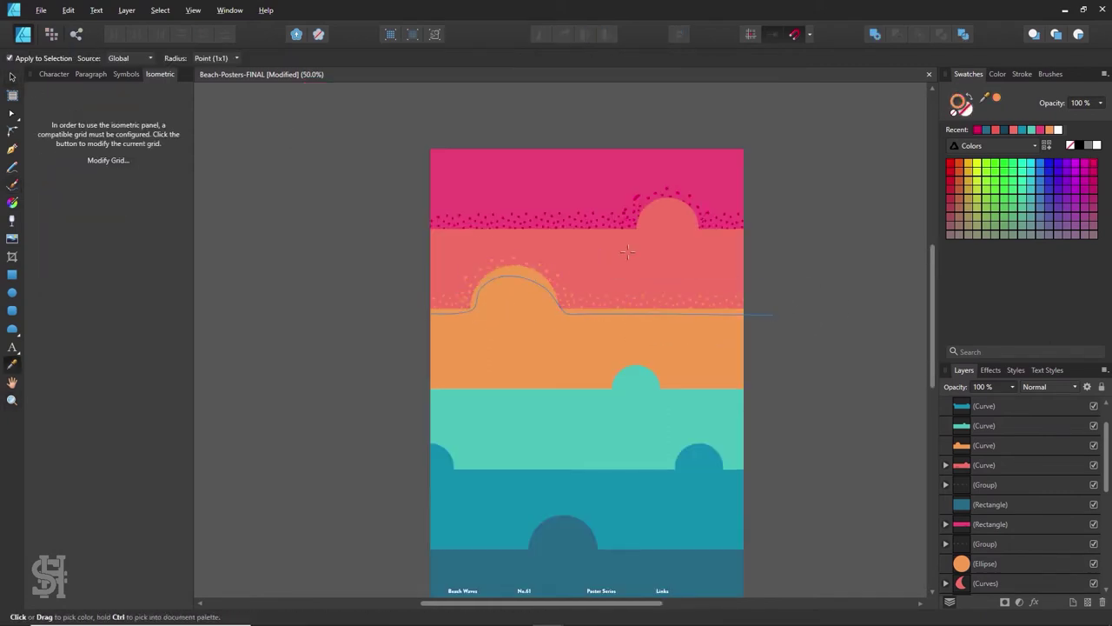
pyautogui.press('v')
pyautogui.click(575, 213)
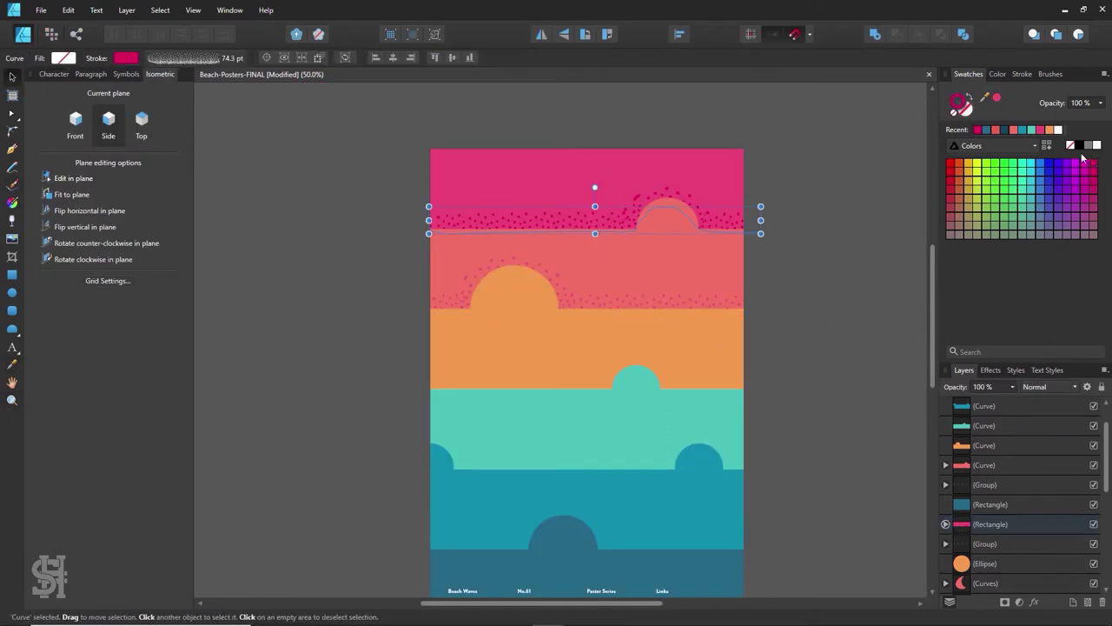
pyautogui.doubleClick(959, 105)
pyautogui.press('Escape')
pyautogui.scroll(-1, 822, 263)
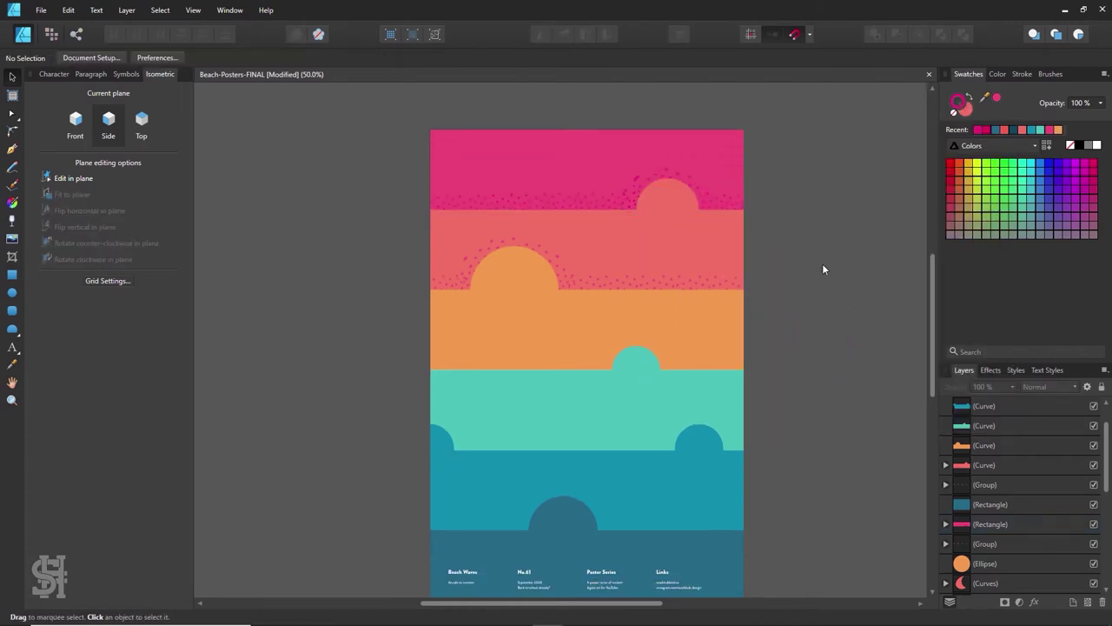
pyautogui.scroll(-1, 822, 263)
# Step: Paint speckles along the orange band and sample teal for the dots
pyautogui.click(581, 301)
pyautogui.hotkey('ctrl', 'd')
pyautogui.press('b')
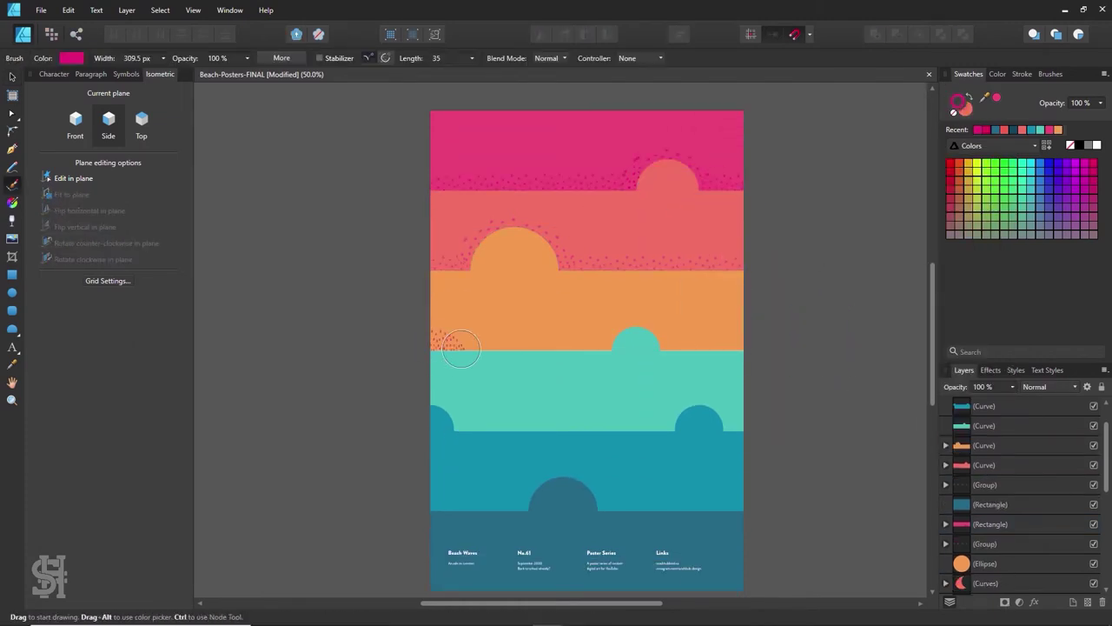
pyautogui.click(12, 77)
pyautogui.hotkey('ctrl', 'z')
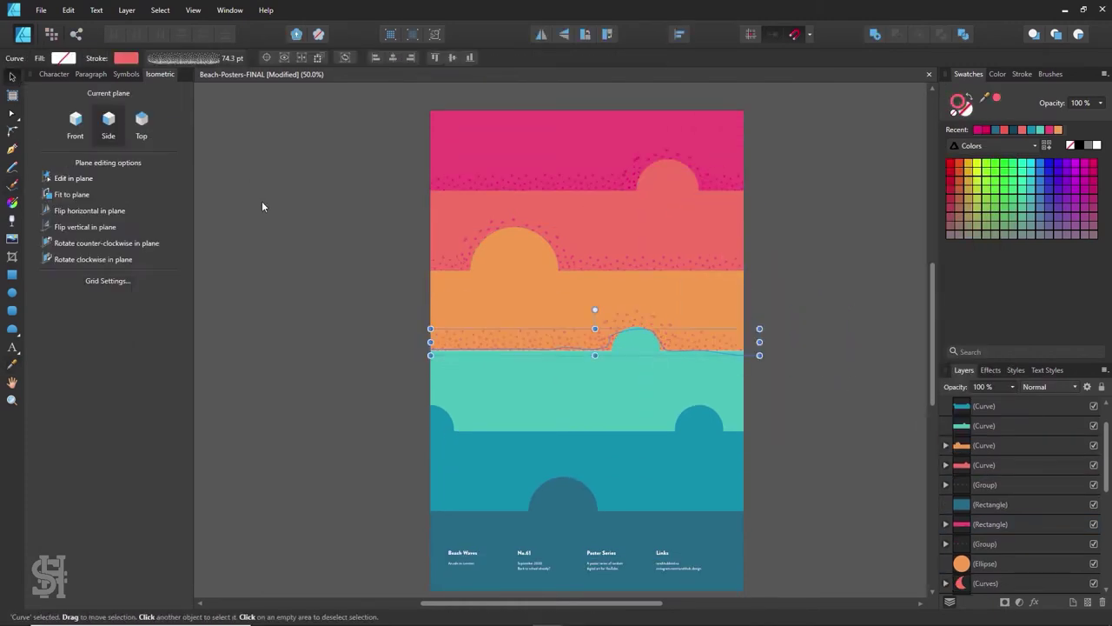
pyautogui.scroll(-1, 571, 323)
pyautogui.press('i')
pyautogui.click(675, 484)
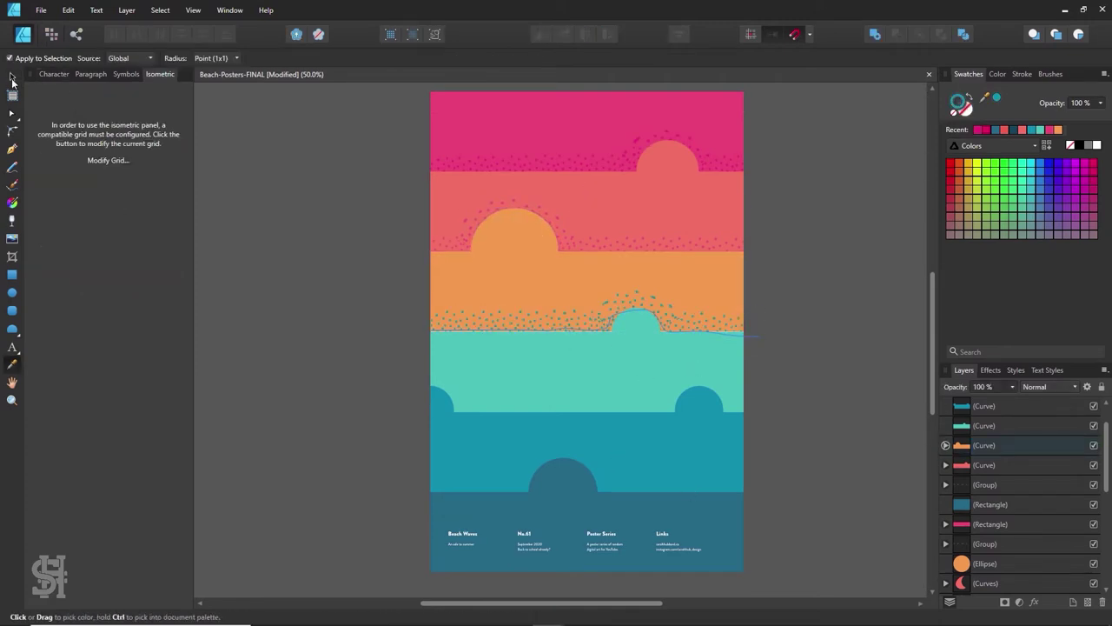
# Step: Sample orange onto the coral band's speckles
pyautogui.click(12, 77)
pyautogui.click(624, 158)
pyautogui.press('i')
pyautogui.click(469, 277)
pyautogui.press('v')
pyautogui.hotkey('ctrl', 'd')
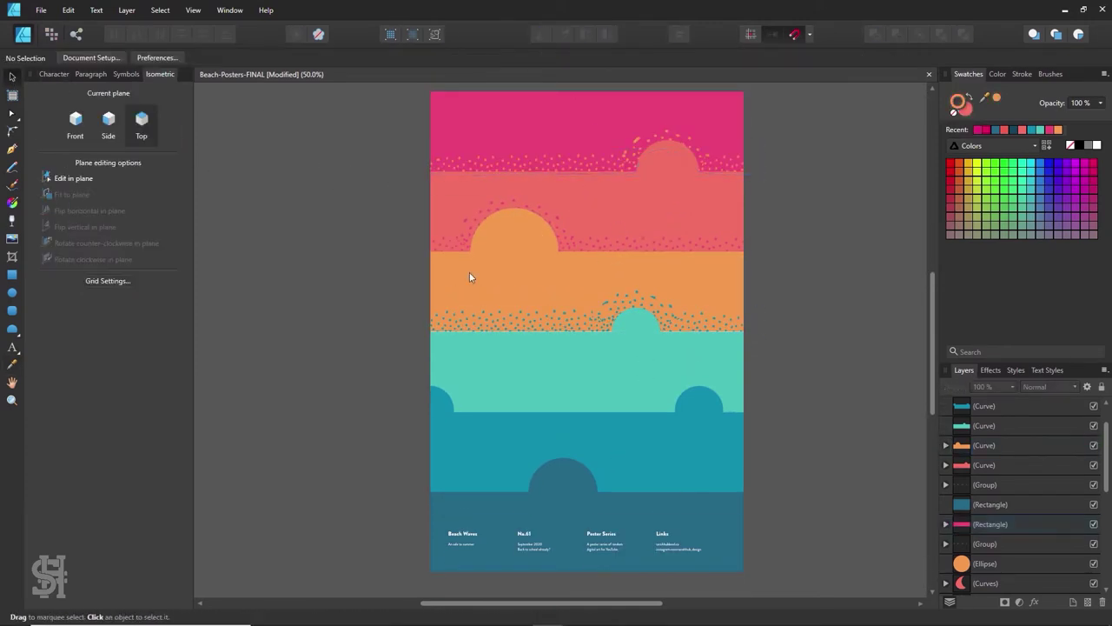
# Step: Recolour the coral band's speckles with a sampled colour and select the mask layer
pyautogui.click(670, 249)
pyautogui.press('i')
pyautogui.click(613, 453)
pyautogui.press('v')
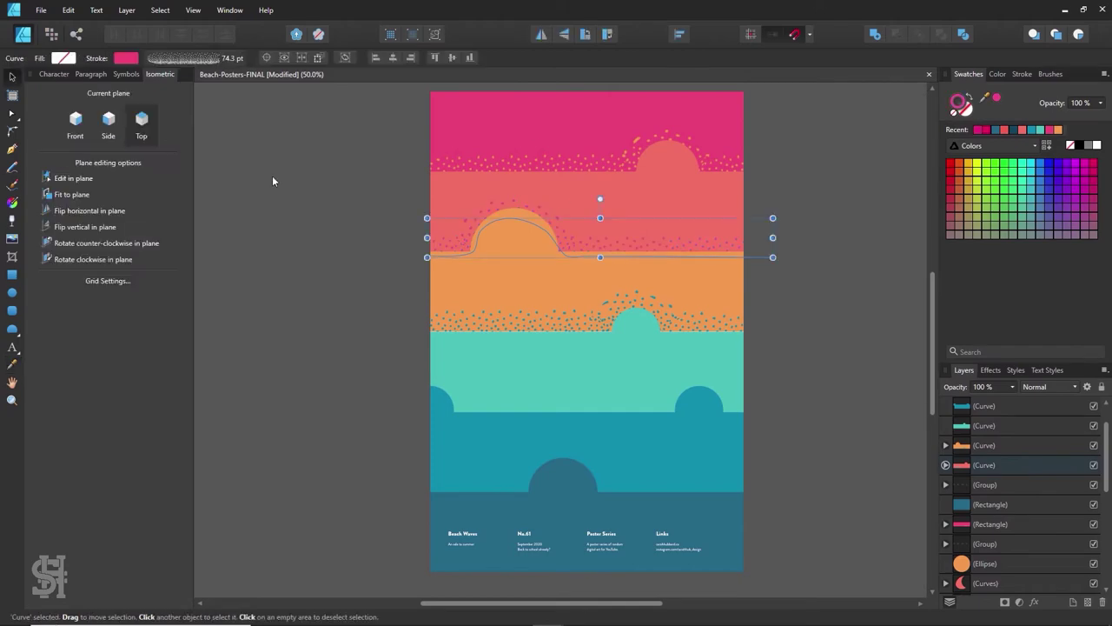
pyautogui.scroll(-1, 640, 346)
pyautogui.click(581, 331)
# Step: Zoom in on the orange band's speckles, then back out to the whole poster
pyautogui.press('b')
pyautogui.scroll(3, 660, 365)
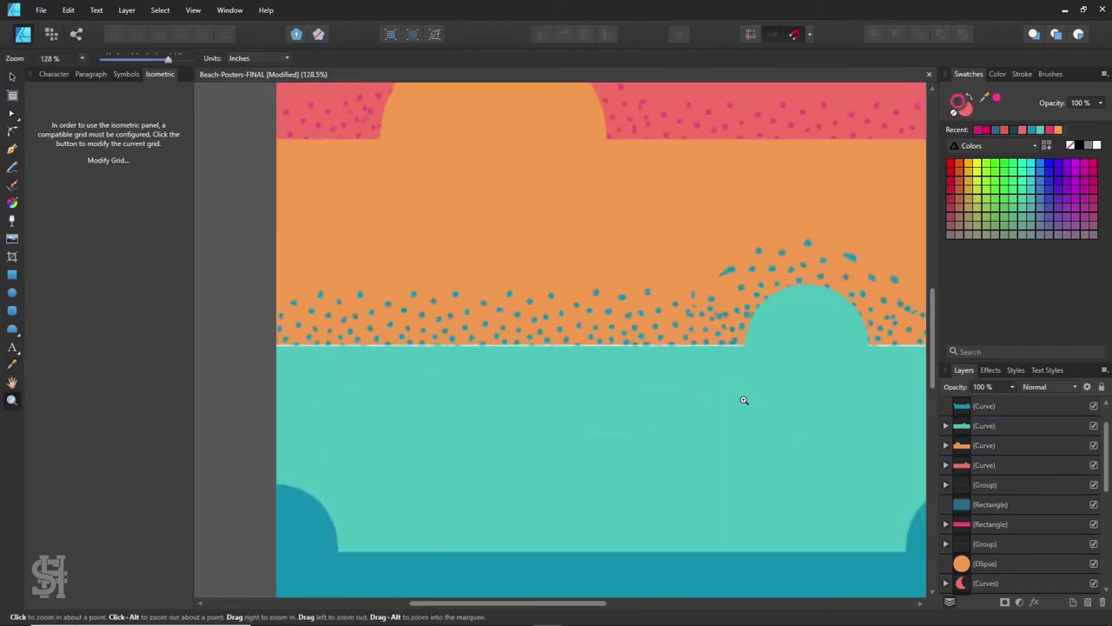
pyautogui.scroll(-3, 653, 425)
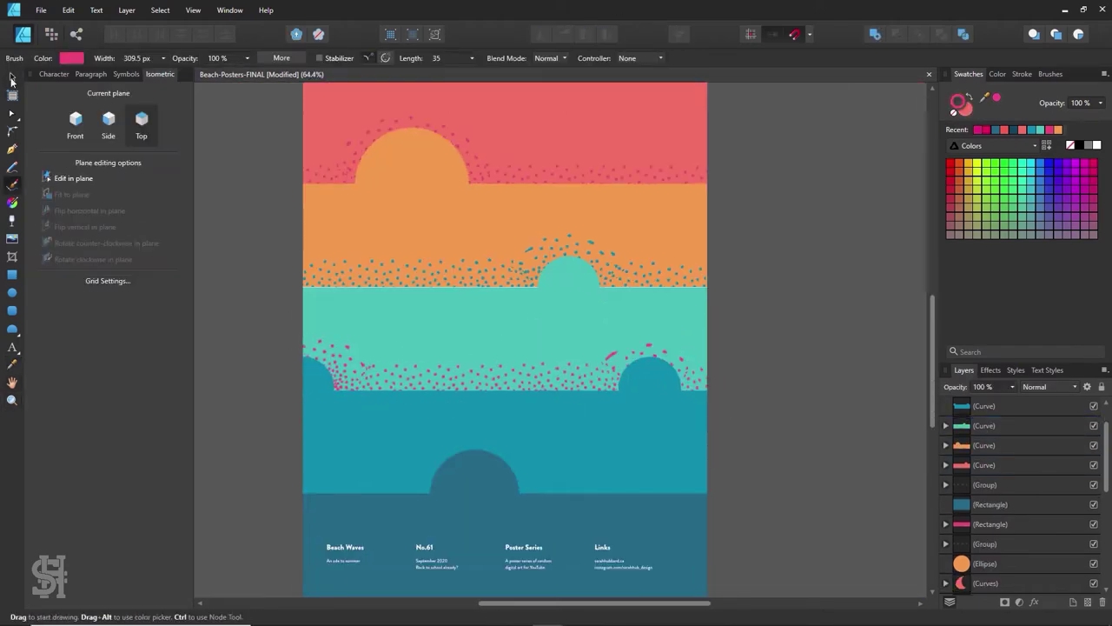
pyautogui.click(12, 76)
pyautogui.click(12, 399)
pyautogui.click(437, 360)
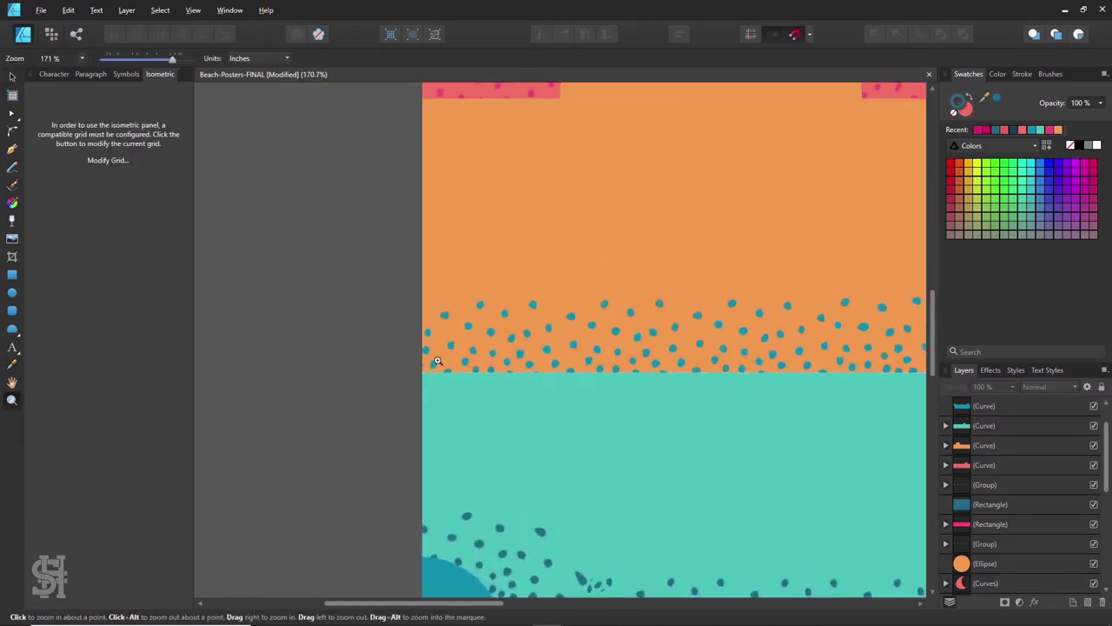
pyautogui.moveTo(537, 437); pyautogui.dragTo(214, 365)
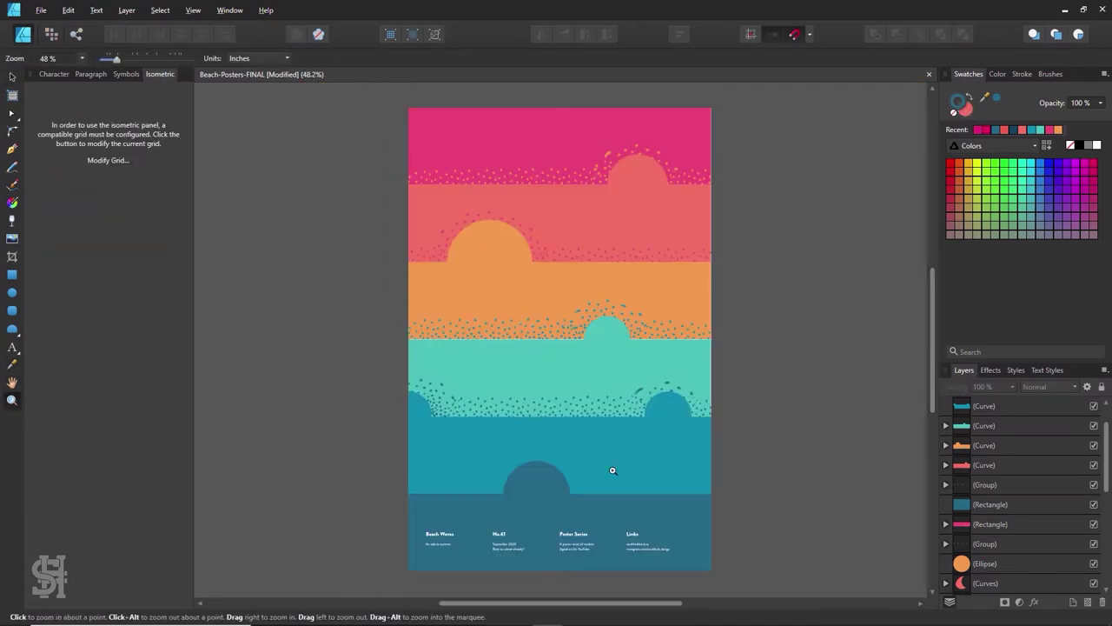
# Step: Nest a mask layer inside the blue band curve
pyautogui.press('v')
pyautogui.click(594, 443)
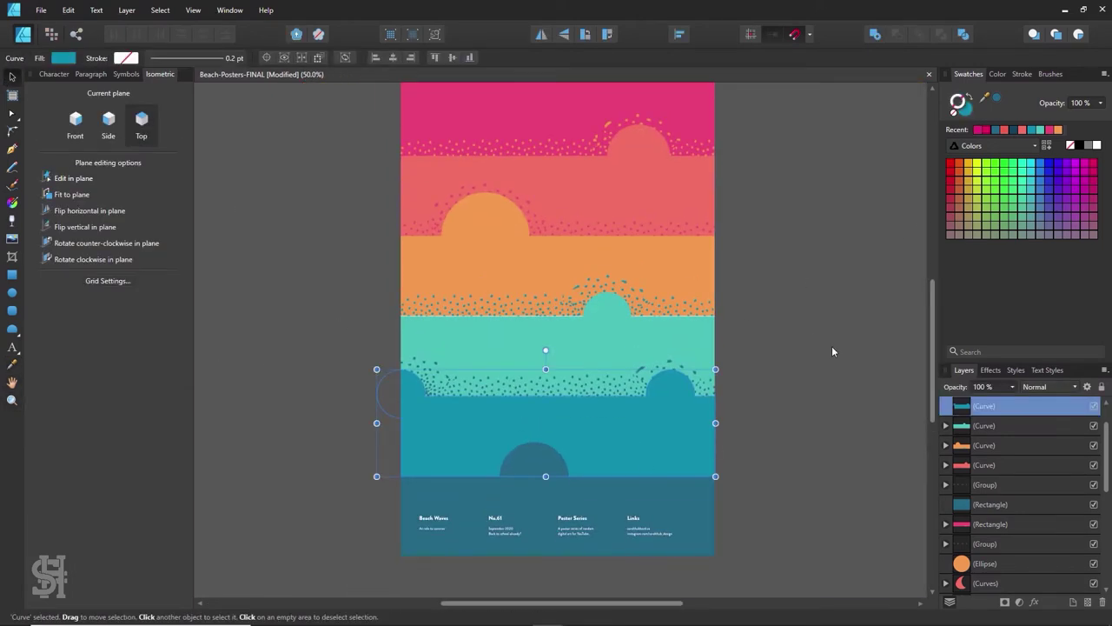
pyautogui.scroll(-1, 832, 351)
pyautogui.scroll(1, 977, 409)
pyautogui.press('b')
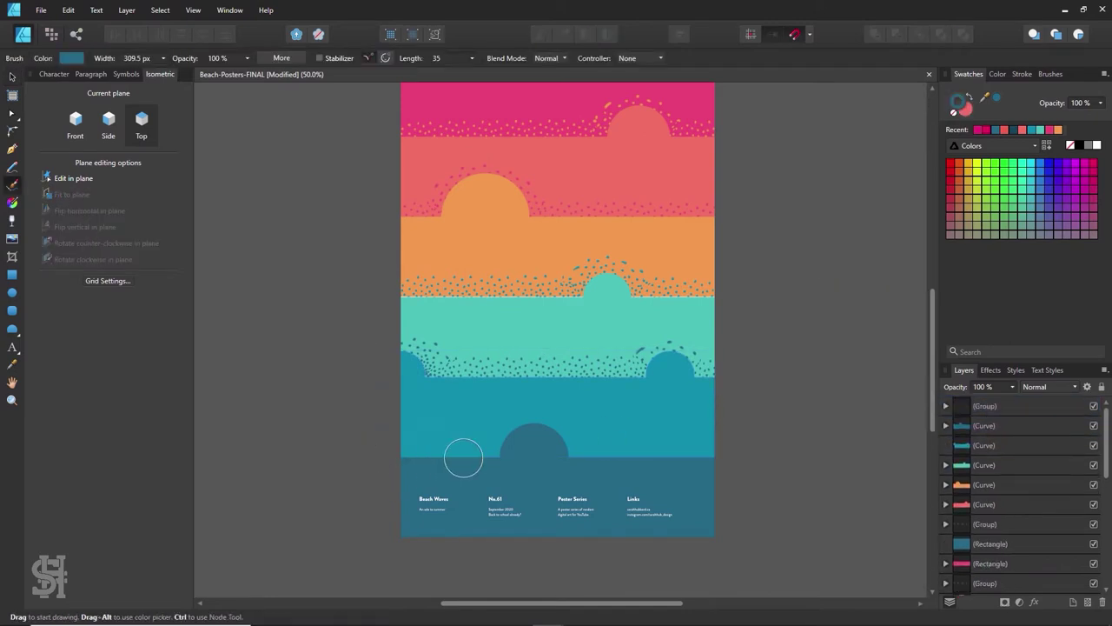
pyautogui.click(20, 78)
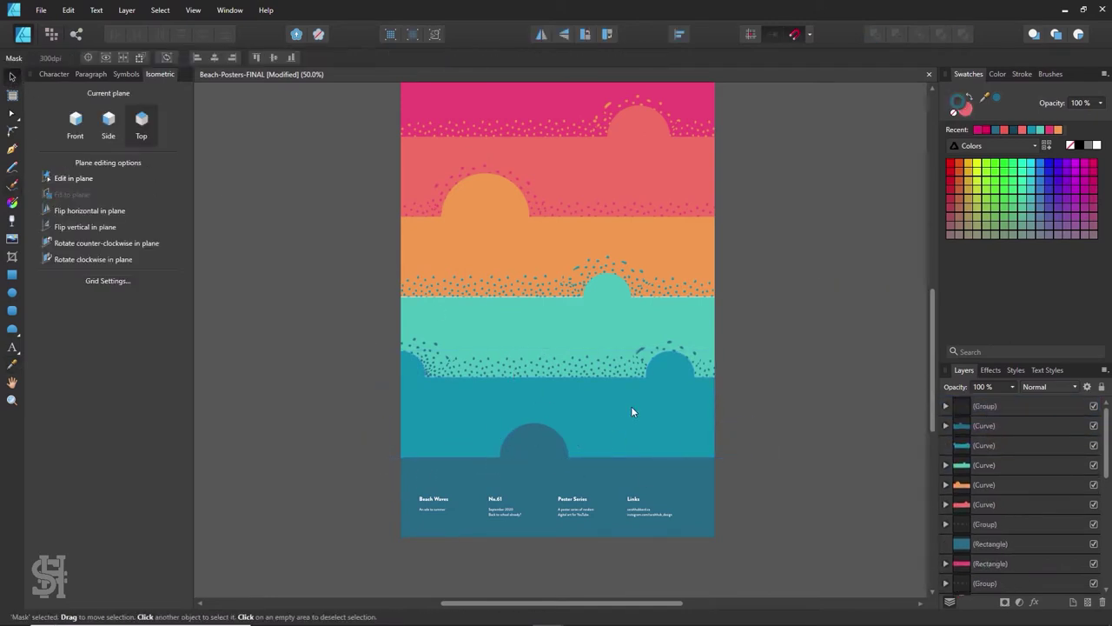
pyautogui.click(955, 449)
pyautogui.moveTo(955, 449)
pyautogui.mouseDown()
pyautogui.moveTo(976, 446)
pyautogui.moveTo(962, 466)
pyautogui.mouseUp()
# Step: Paint speckles on the blue band's mask, undoing an accidental speckle-layer move
pyautogui.press('b')
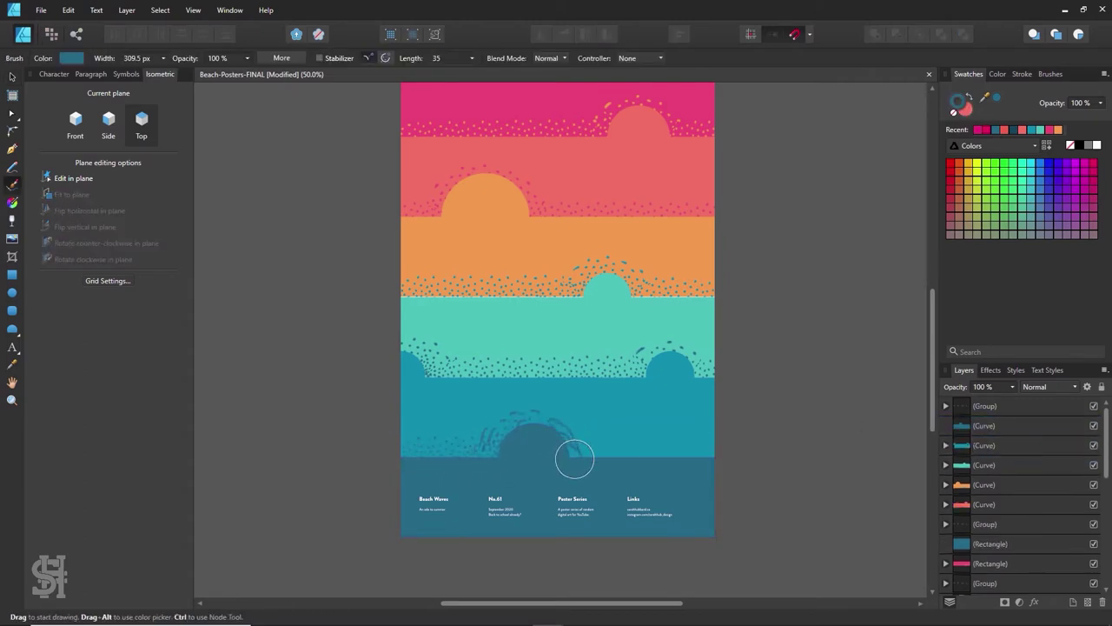
pyautogui.scroll(2, 765, 467)
pyautogui.scroll(-1, 426, 455)
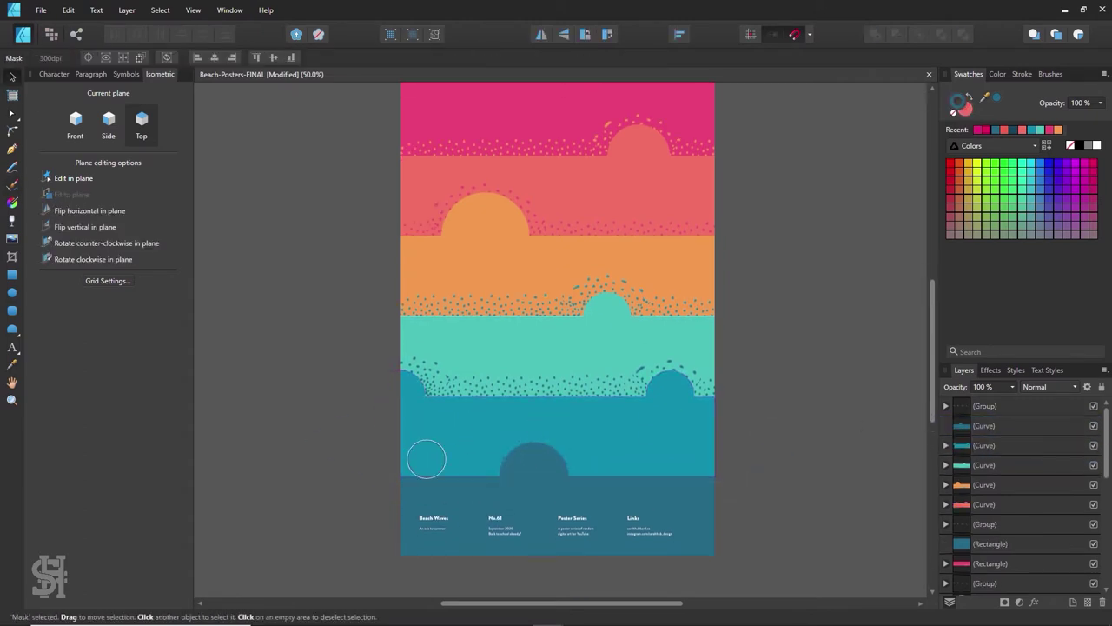
pyautogui.click(12, 76)
pyautogui.click(564, 386)
pyautogui.moveTo(564, 386); pyautogui.dragTo(544, 157)
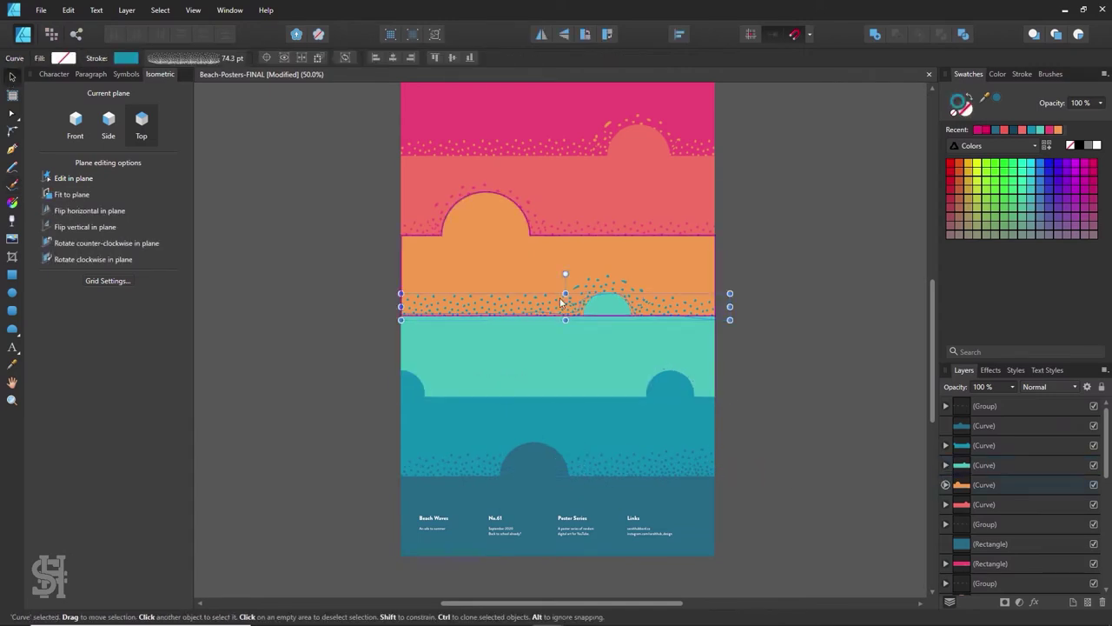
pyautogui.hotkey('ctrl', 'z')
# Step: Paint more dark speckles along the blue band's lower edge
pyautogui.scroll(-2, 712, 419)
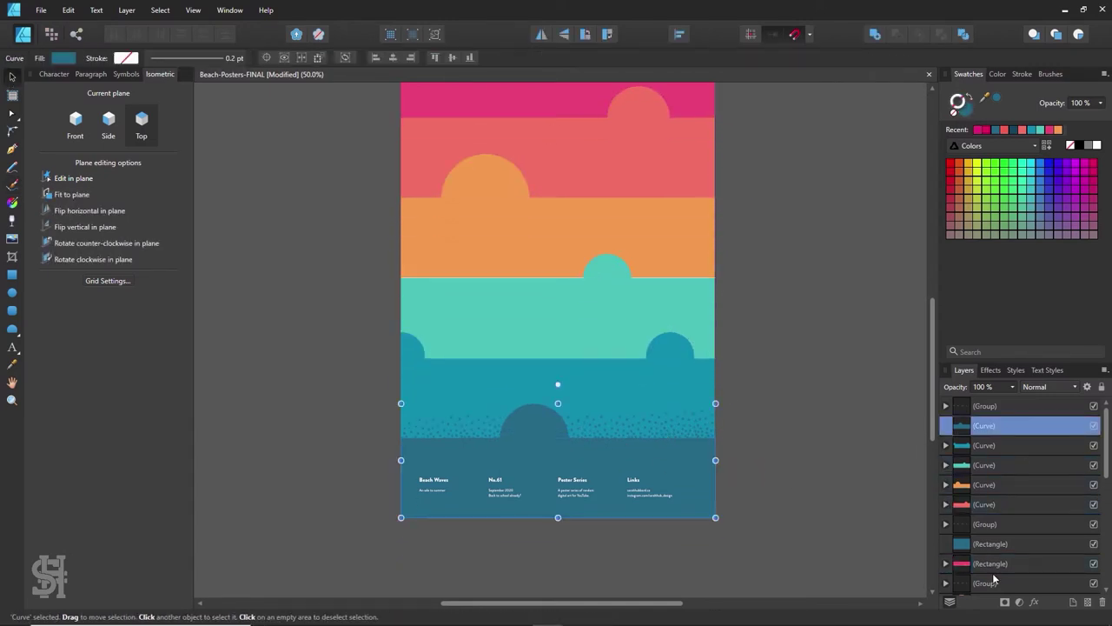
pyautogui.press('b')
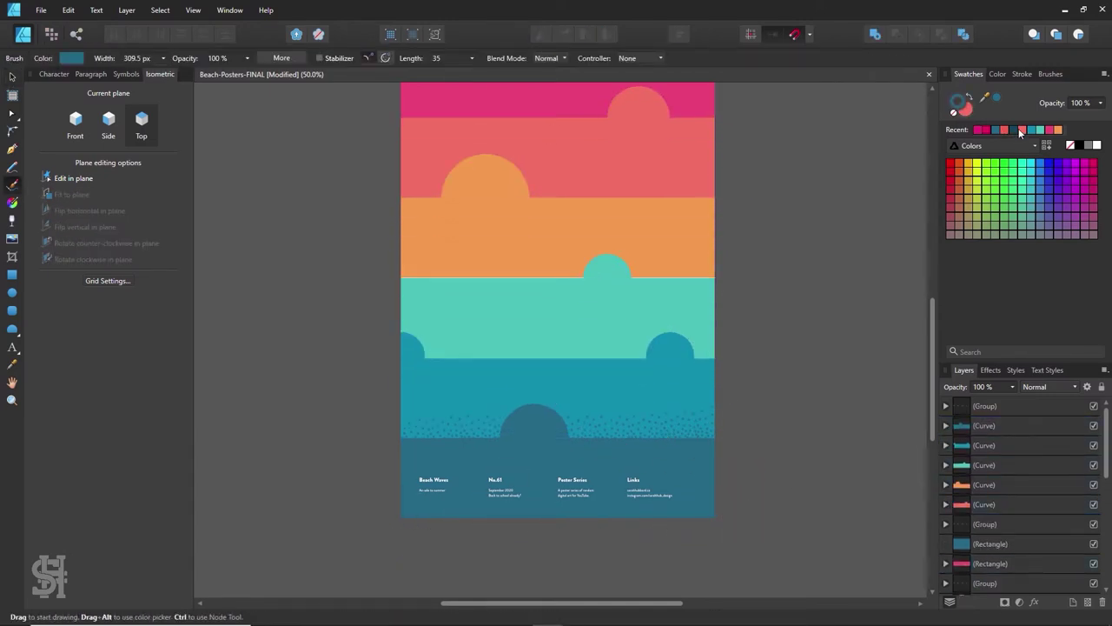
pyautogui.press('v')
pyautogui.scroll(1, 749, 298)
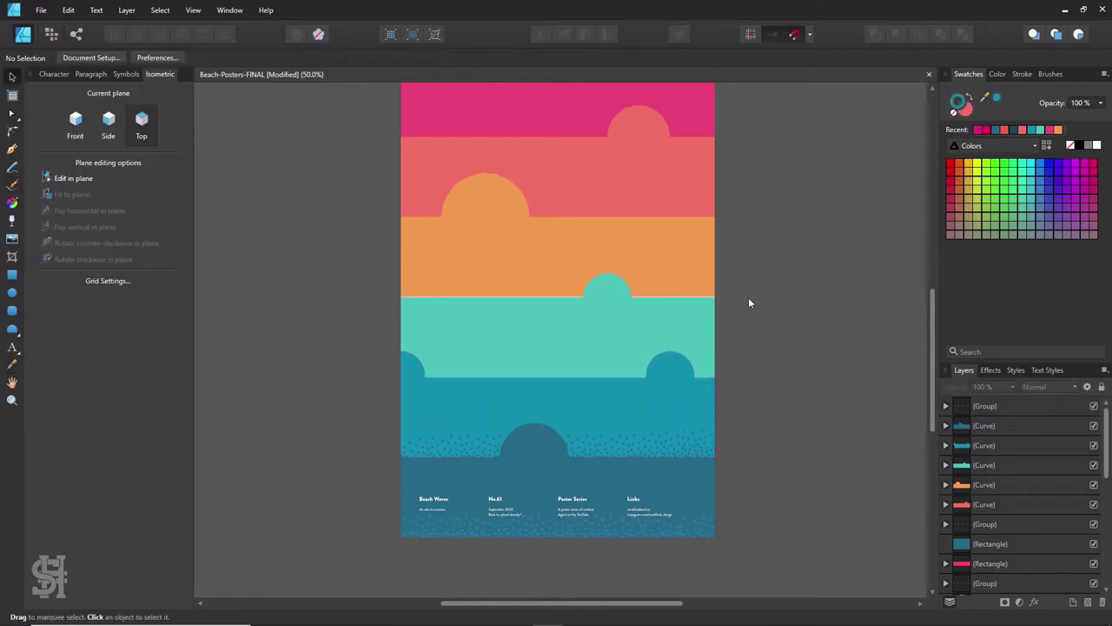
pyautogui.scroll(2, 749, 303)
# Step: Sample dark blue onto the mint band curve
pyautogui.click(652, 364)
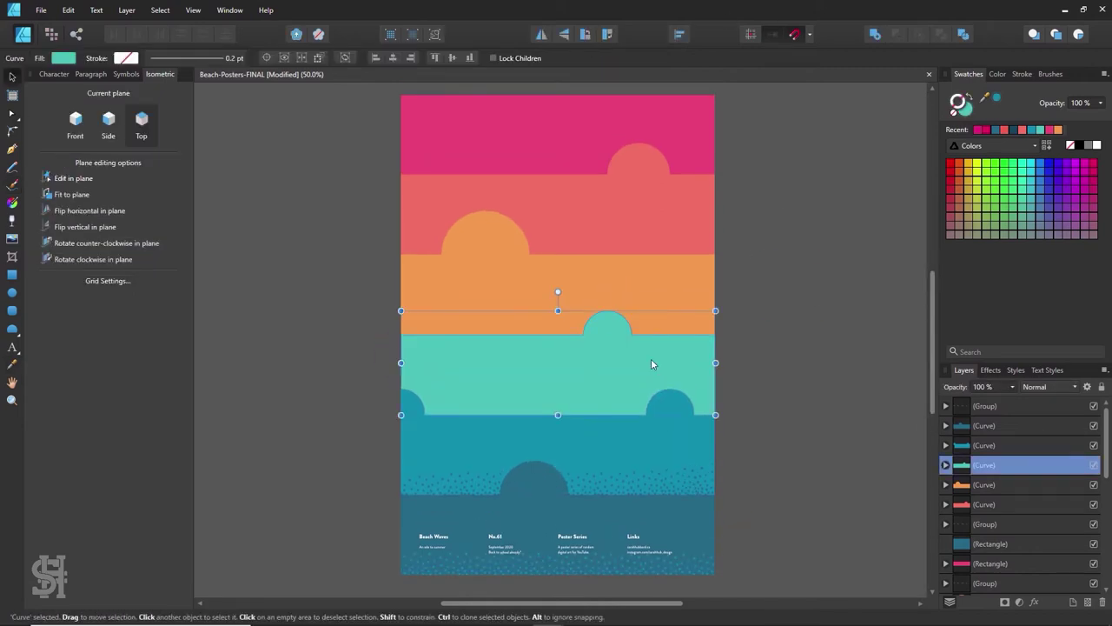
pyautogui.press('i')
pyautogui.click(792, 284)
pyautogui.press('v')
pyautogui.hotkey('ctrl', 'd')
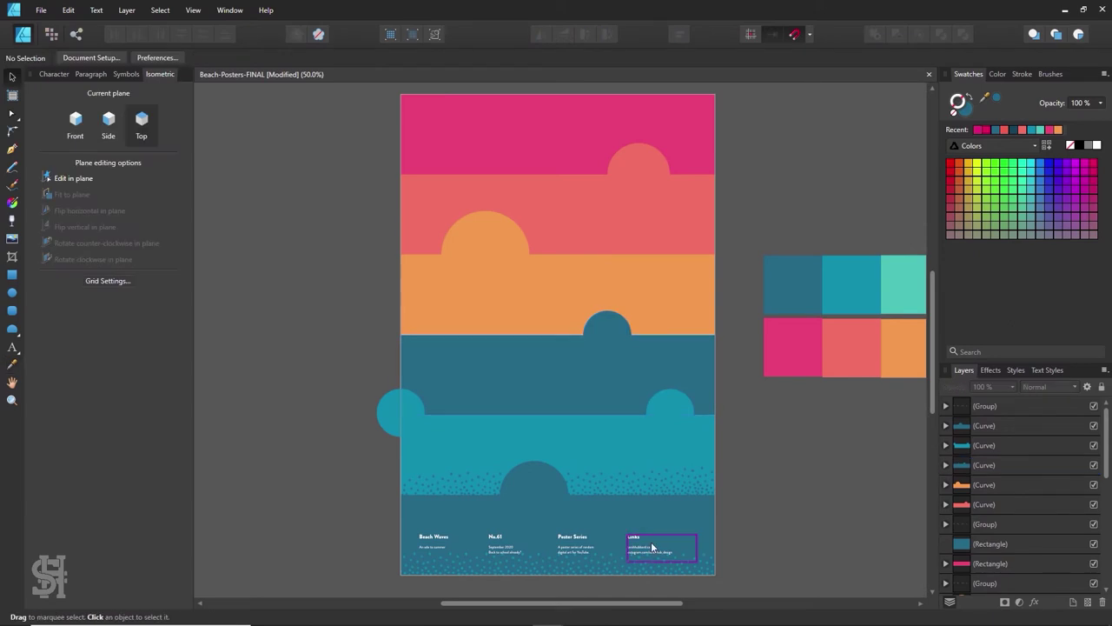
# Step: Fill the poster's bottom band with the mint colour
pyautogui.click(650, 541)
pyautogui.click(602, 497)
pyautogui.press('i')
pyautogui.click(850, 266)
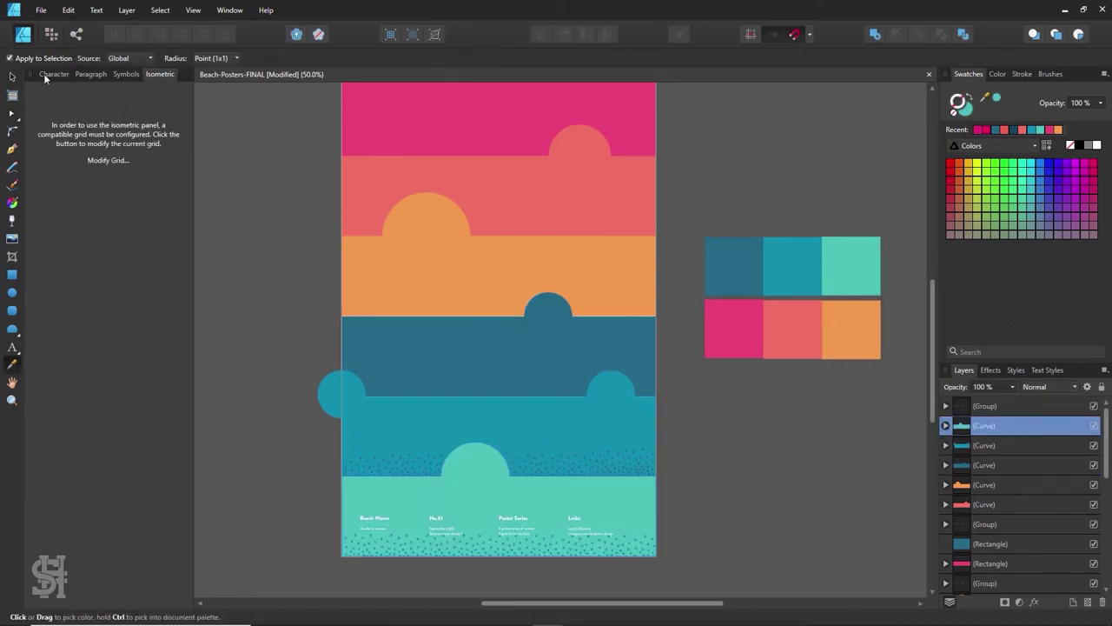
pyautogui.press('v')
pyautogui.hotkey('ctrl', 'd')
# Step: Add a mask to the dark blue band and paint dots into it
pyautogui.click(969, 465)
pyautogui.click(956, 484)
pyautogui.press('b')
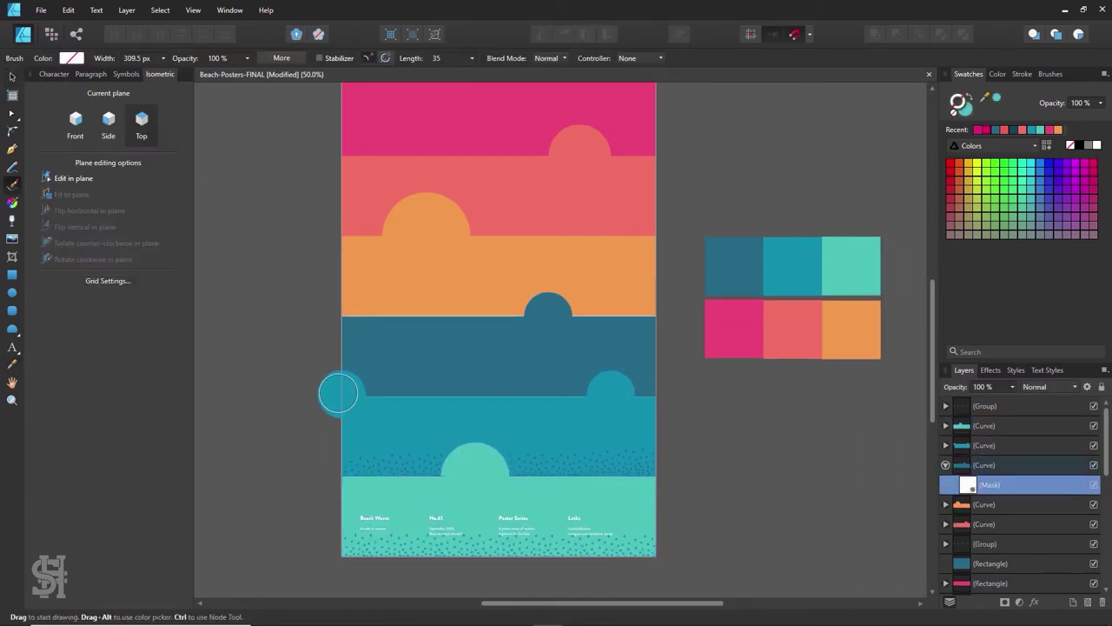
pyautogui.press('v')
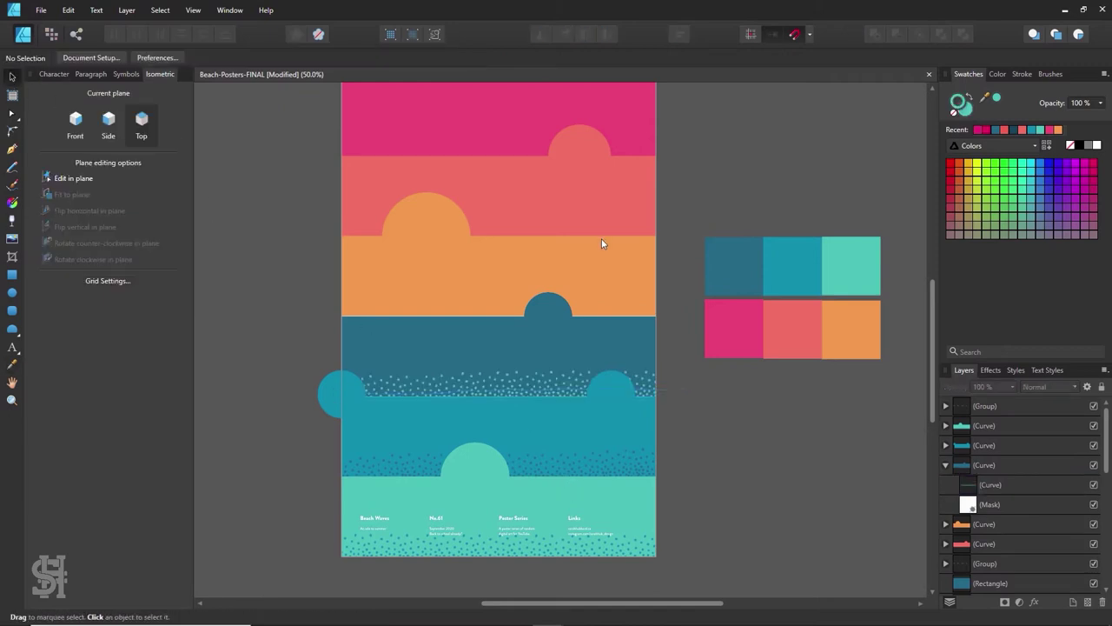
# Step: Add a mask to the orange band and paint dots into it
pyautogui.click(602, 238)
pyautogui.click(945, 523)
pyautogui.click(989, 543)
pyautogui.press('b')
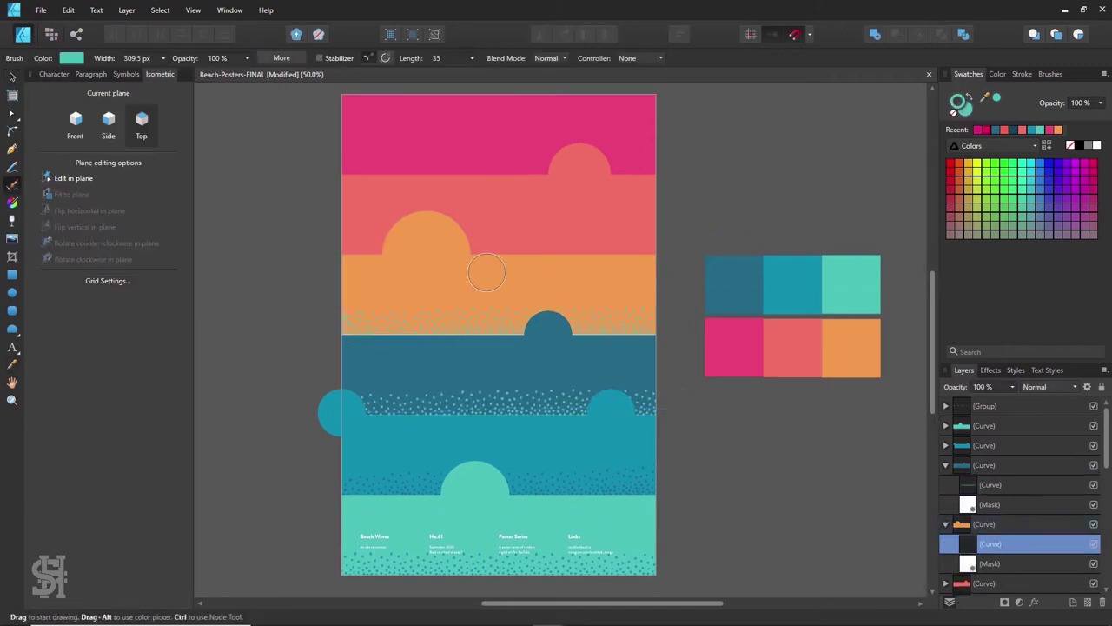
pyautogui.press('v')
pyautogui.click(279, 204)
# Step: Trim the overhanging left circle by subtracting a rectangle drawn over it
pyautogui.scroll(1, 279, 204)
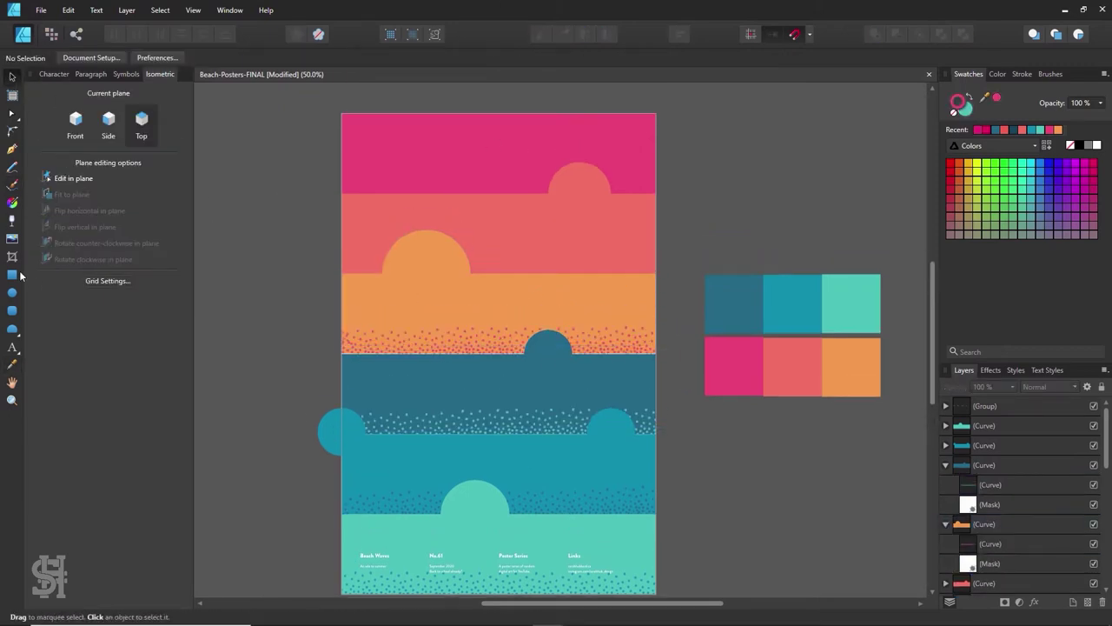
pyautogui.click(14, 274)
pyautogui.moveTo(287, 368); pyautogui.dragTo(339, 489)
pyautogui.scroll(8, 322, 404)
pyautogui.press('v')
pyautogui.keyDown('shift'); pyautogui.click(608, 191); pyautogui.keyUp('shift')
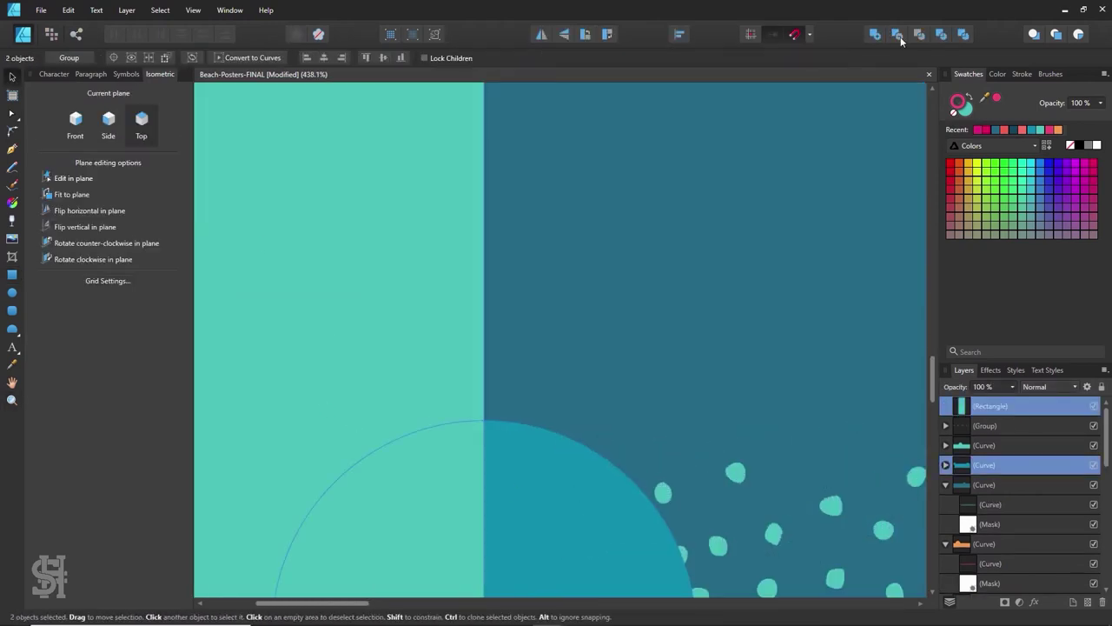
pyautogui.click(898, 34)
pyautogui.hotkey('ctrl', '0')
pyautogui.click(338, 214)
# Step: Add a mask to the salmon band and paint dots into it
pyautogui.click(983, 524)
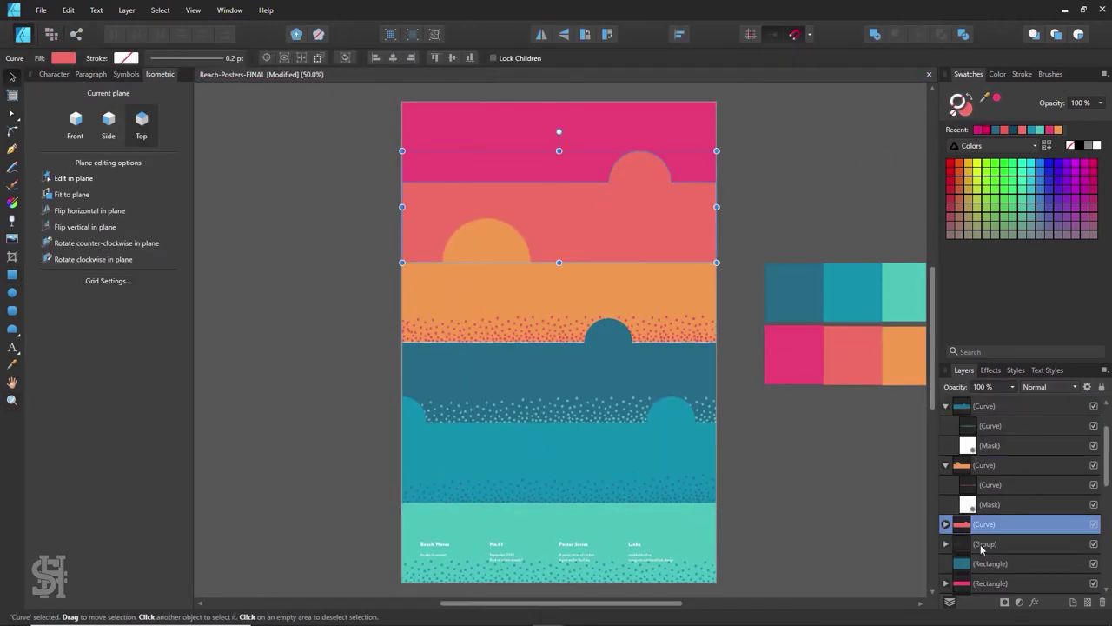
pyautogui.click(1004, 601)
pyautogui.press('b')
pyautogui.click(13, 77)
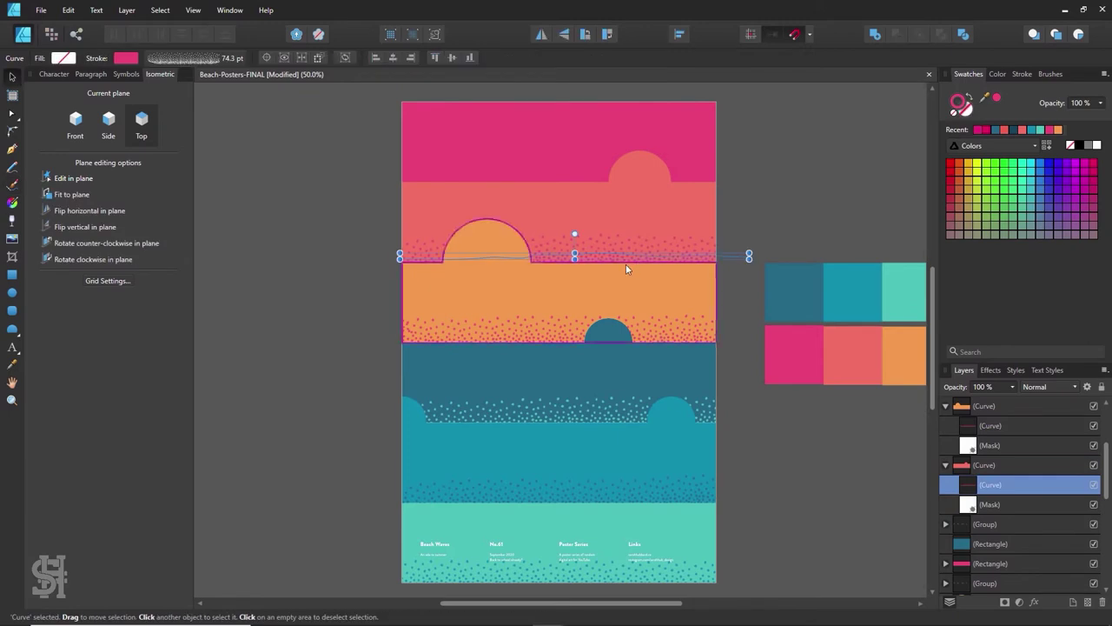
# Step: Check the orange band's dots, then add a mask to the pink top band
pyautogui.click(508, 335)
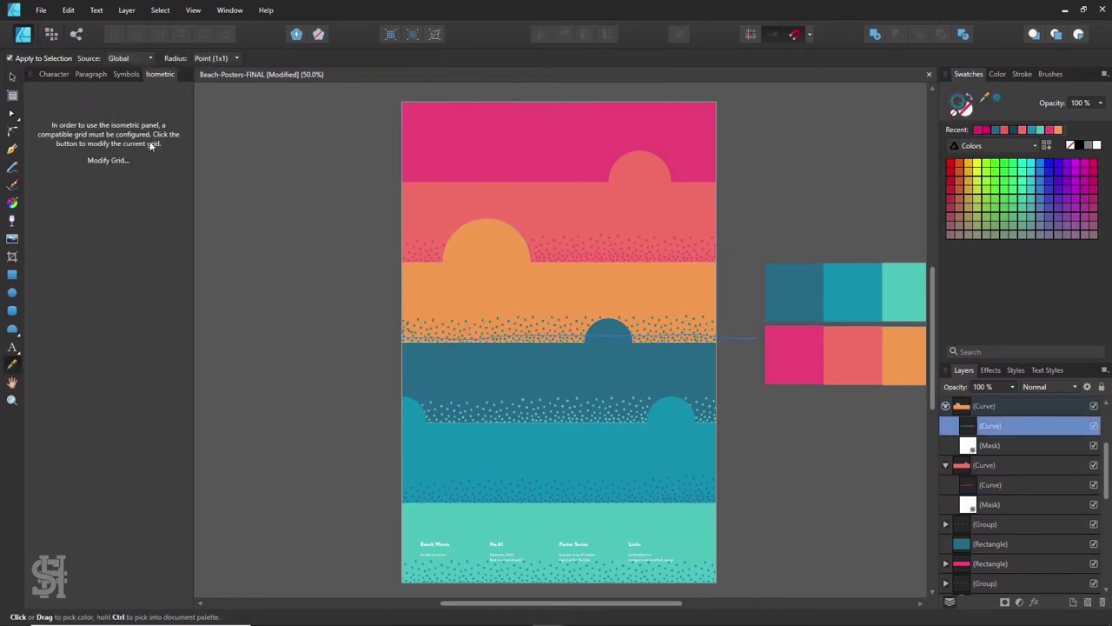
pyautogui.click(354, 162)
pyautogui.click(575, 179)
pyautogui.click(1004, 601)
# Step: Finish painting the pink band's mask and zoom out to all posters
pyautogui.press('b')
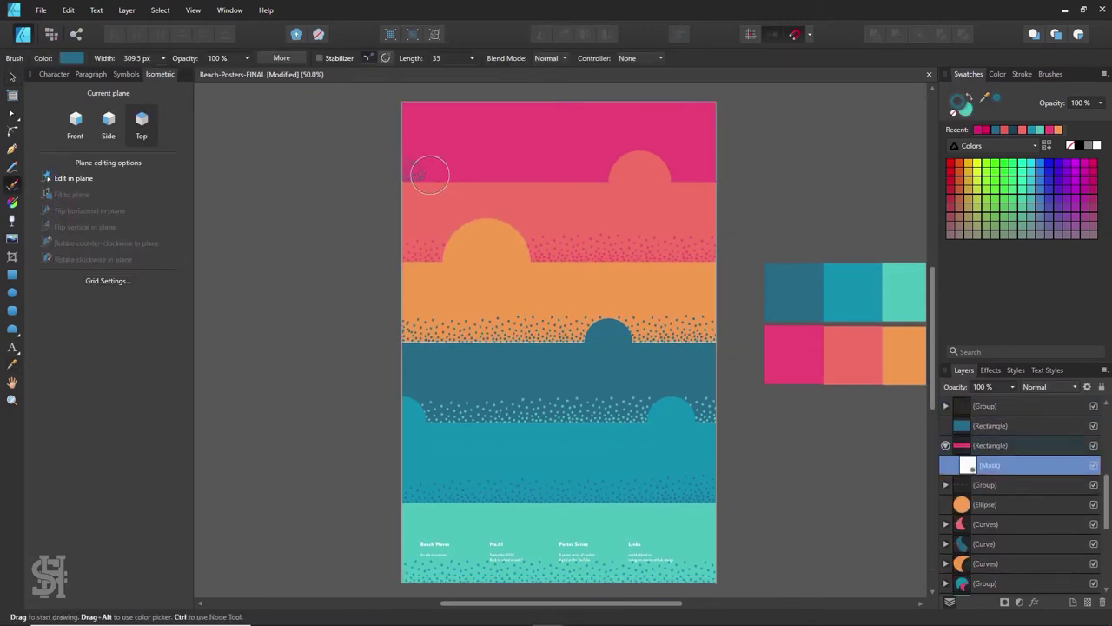
pyautogui.press('i')
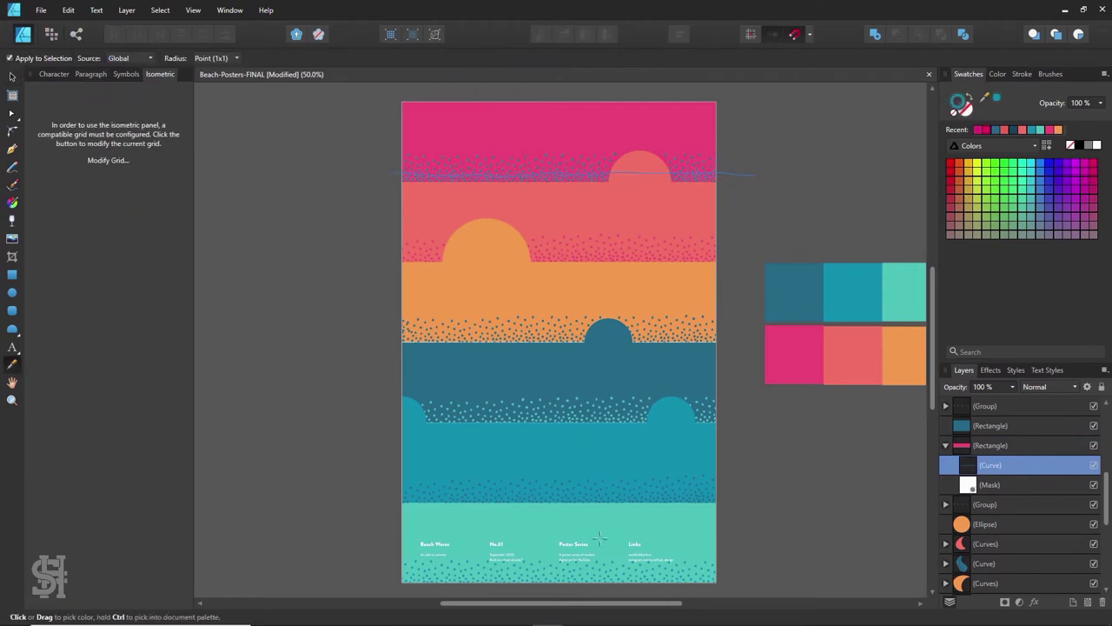
pyautogui.press('v')
pyautogui.press('z')
pyautogui.hotkey('ctrl', '-')
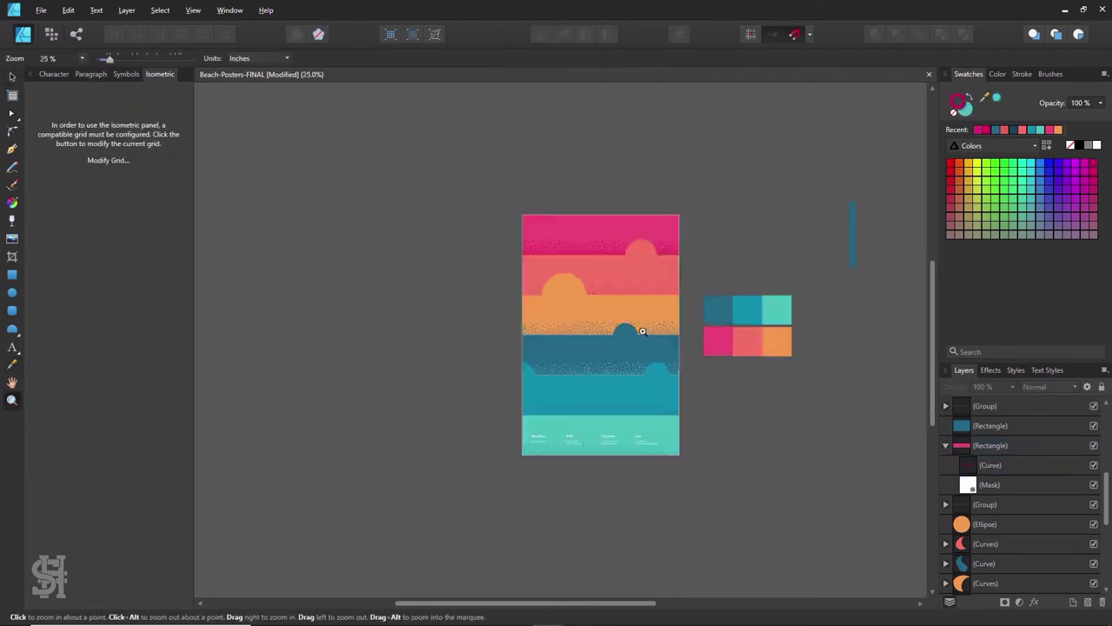
# Step: Move the colour swatches up and place a copy of the poster alongside
pyautogui.press('v')
pyautogui.moveTo(755, 325); pyautogui.dragTo(750, 119)
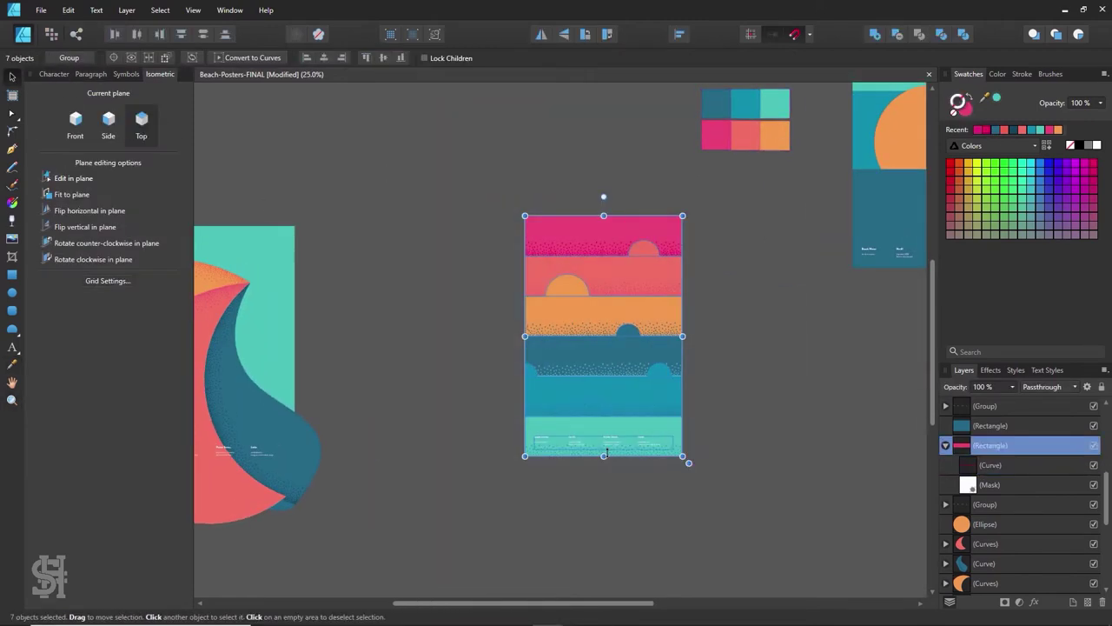
pyautogui.moveTo(635, 407); pyautogui.dragTo(432, 279)
pyautogui.scroll(-1, 730, 403)
# Step: Remove the mint bottom band from the copied poster
pyautogui.press('z')
pyautogui.click(730, 403)
pyautogui.press('v')
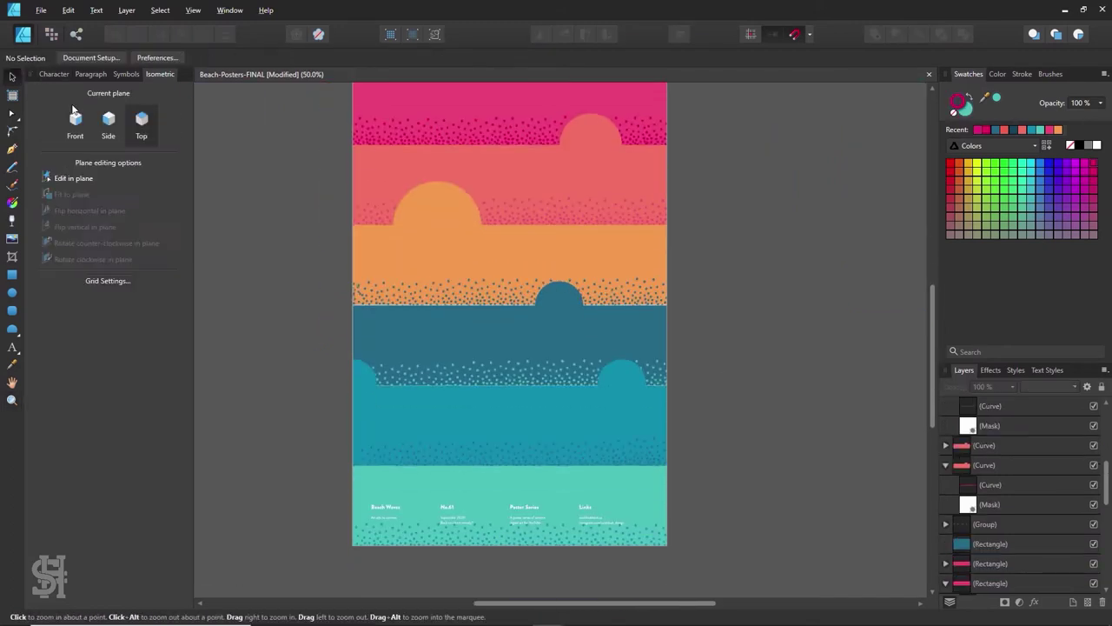
pyautogui.click(377, 491)
pyautogui.moveTo(377, 491); pyautogui.dragTo(463, 355)
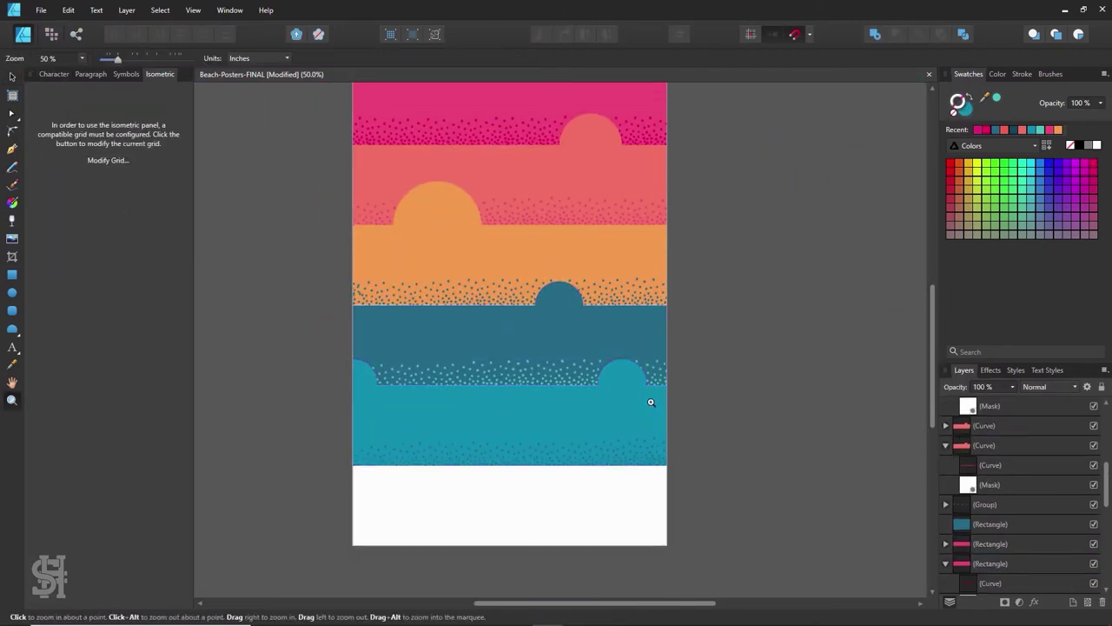
pyautogui.hotkey('ctrl', 'z')
# Step: Stretch the copy's remaining bands down to fill the page
pyautogui.hotkey('ctrl', '-')
pyautogui.moveTo(603, 388); pyautogui.dragTo(639, 414)
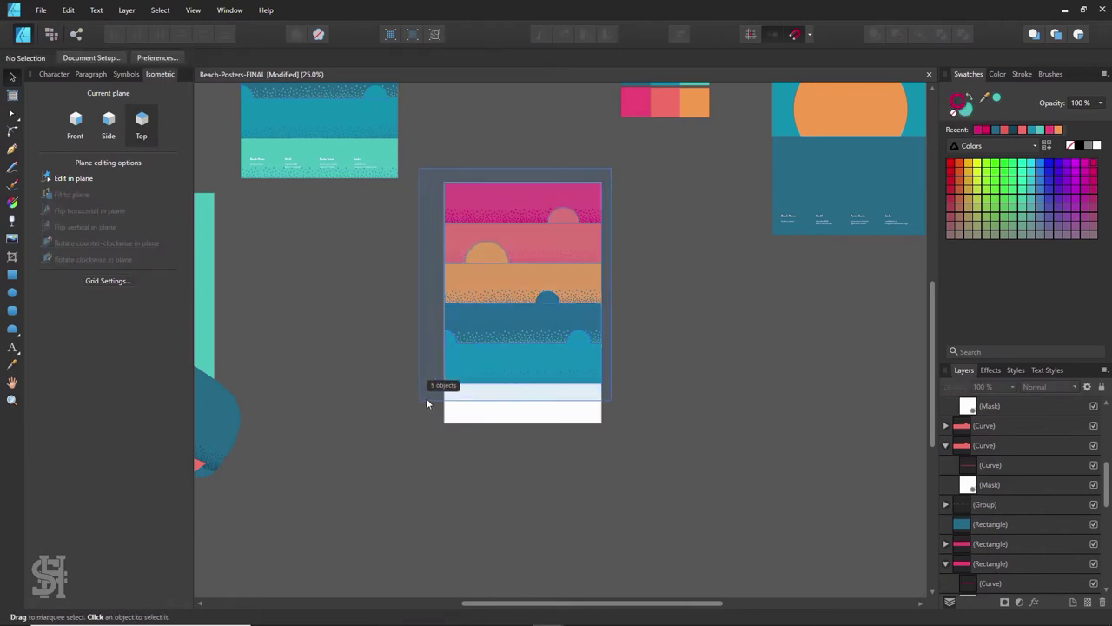
pyautogui.moveTo(633, 168); pyautogui.dragTo(417, 447)
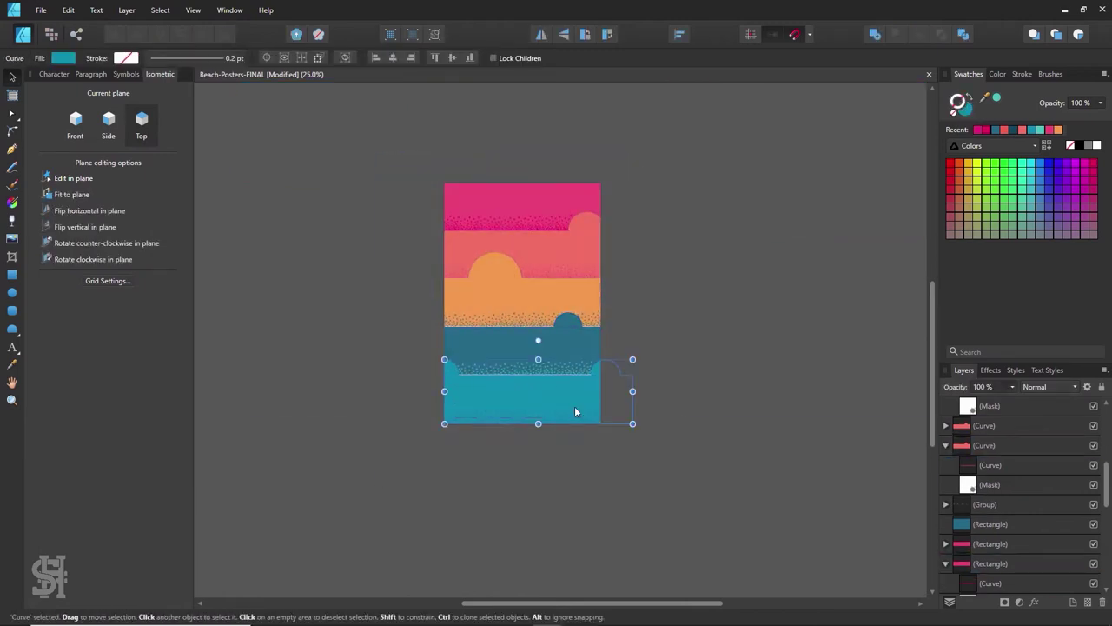
pyautogui.moveTo(722, 401); pyautogui.dragTo(443, 455)
pyautogui.press('z')
pyautogui.click(528, 280)
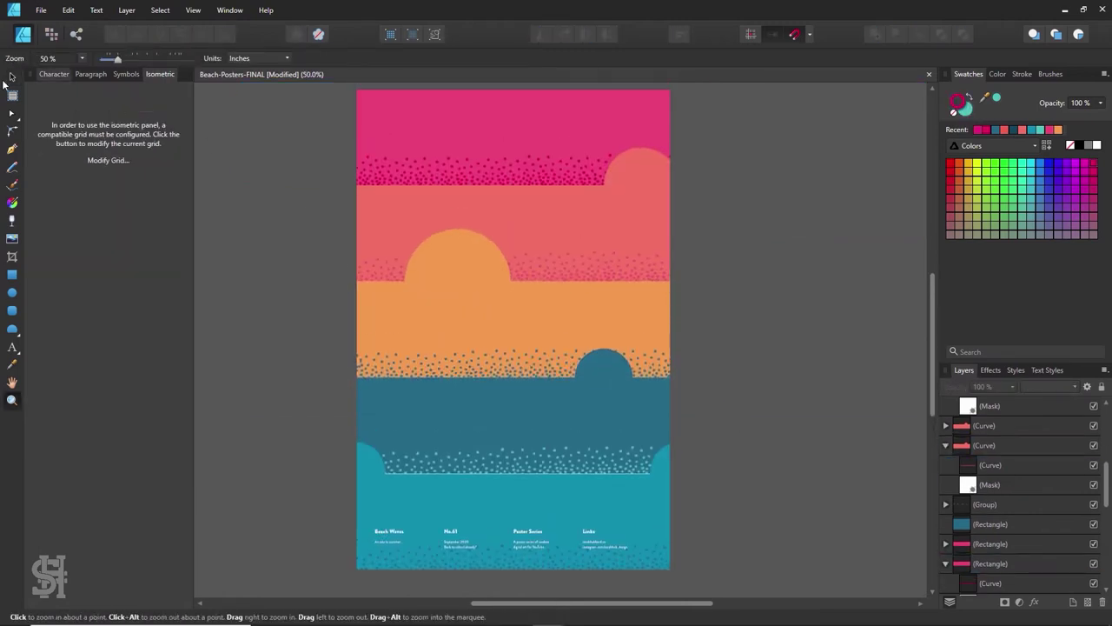
pyautogui.keyDown('alt'); pyautogui.click(470, 282); pyautogui.keyUp('alt')
# Step: Fill the copy's new bottom band with mint and zoom in on its edge
pyautogui.press('v')
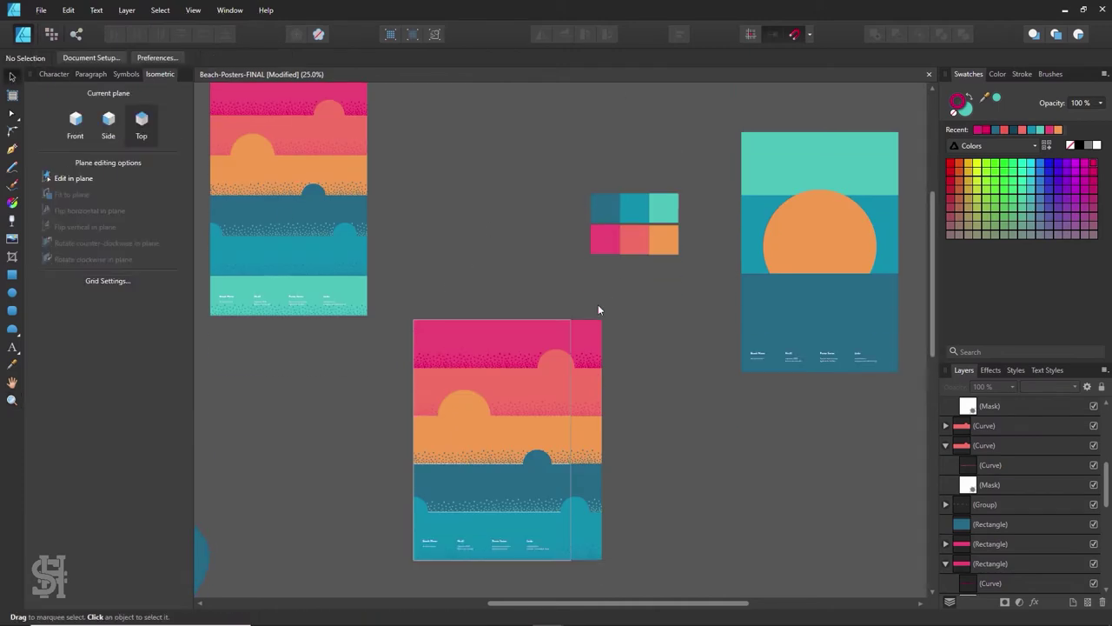
pyautogui.click(549, 484)
pyautogui.press('i')
pyautogui.click(956, 114)
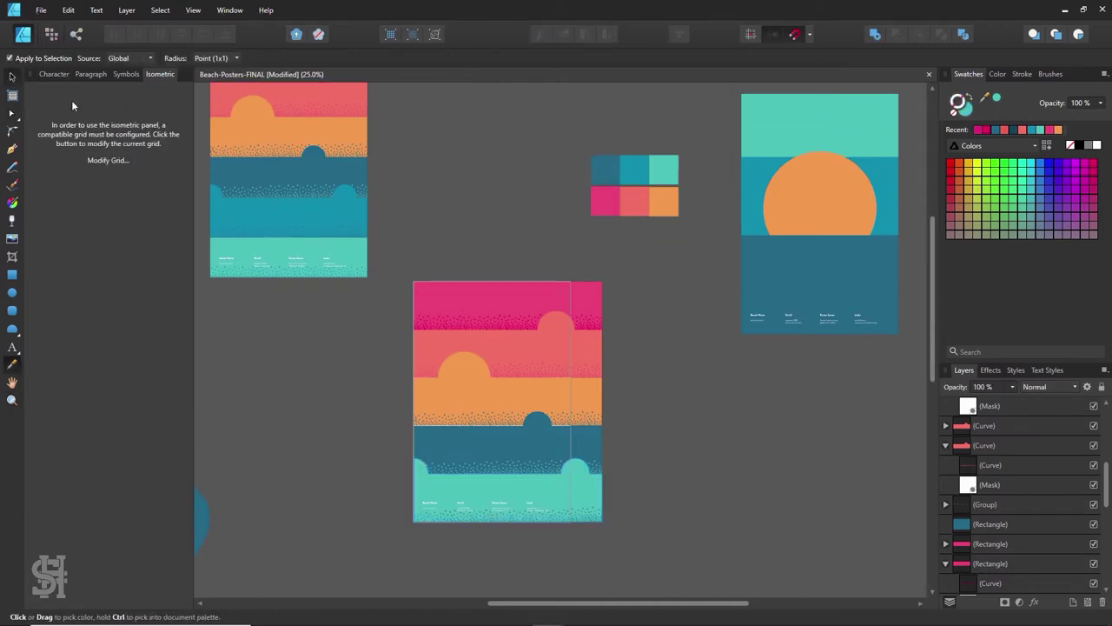
pyautogui.click(12, 113)
pyautogui.press('z')
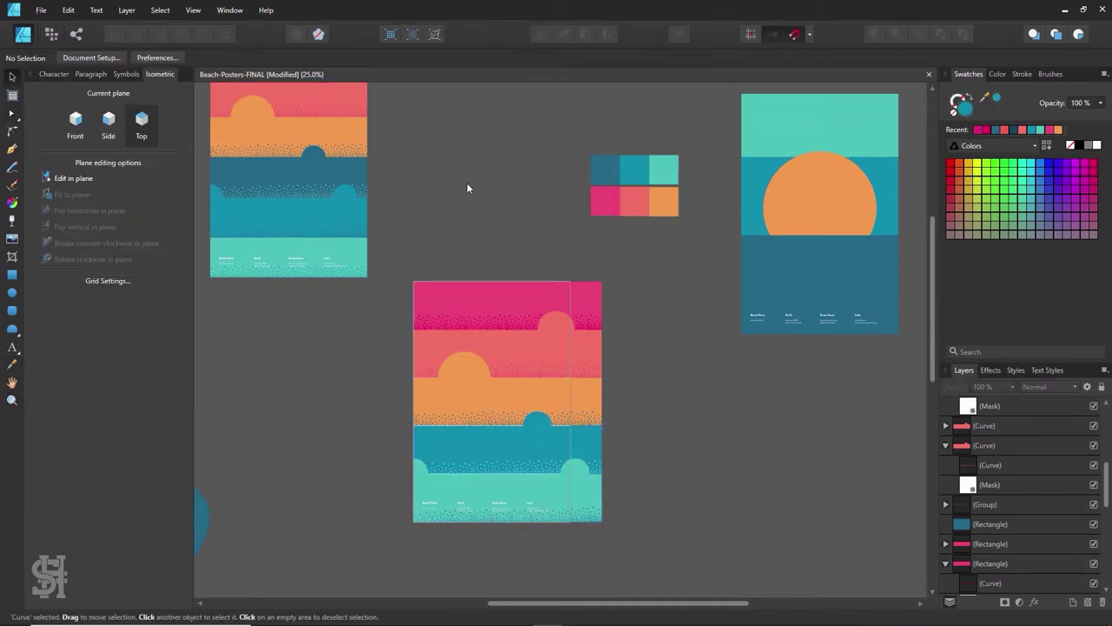
pyautogui.click(525, 479)
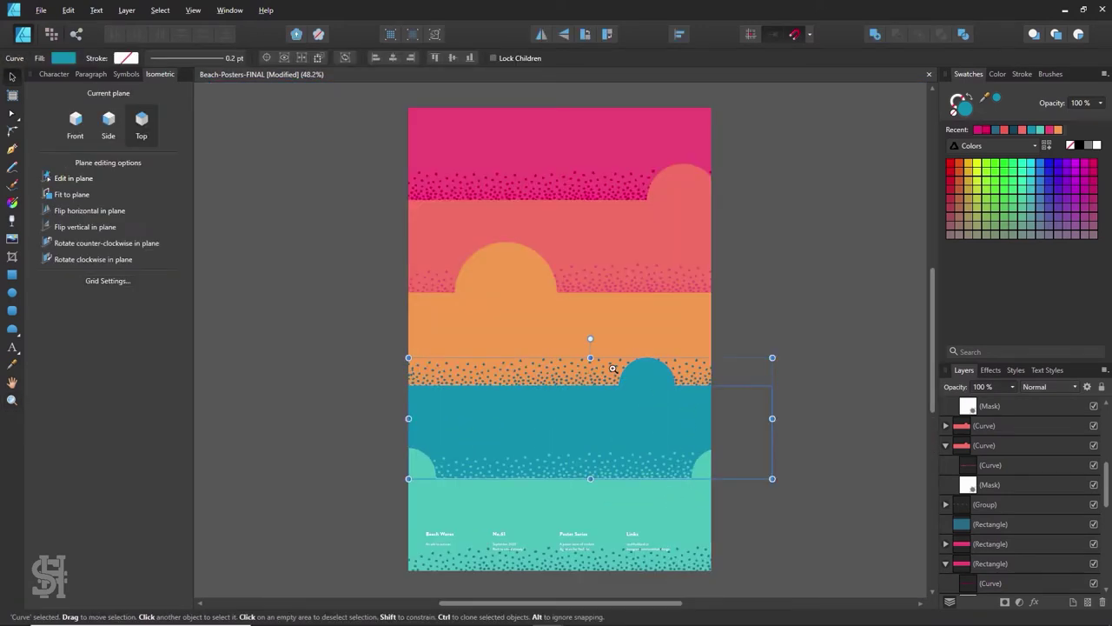
# Step: Select the teal band, then zoom out to view the whole new poster
pyautogui.keyDown('alt'); pyautogui.click(613, 368); pyautogui.keyUp('alt')
pyautogui.press('v')
pyautogui.click(627, 302)
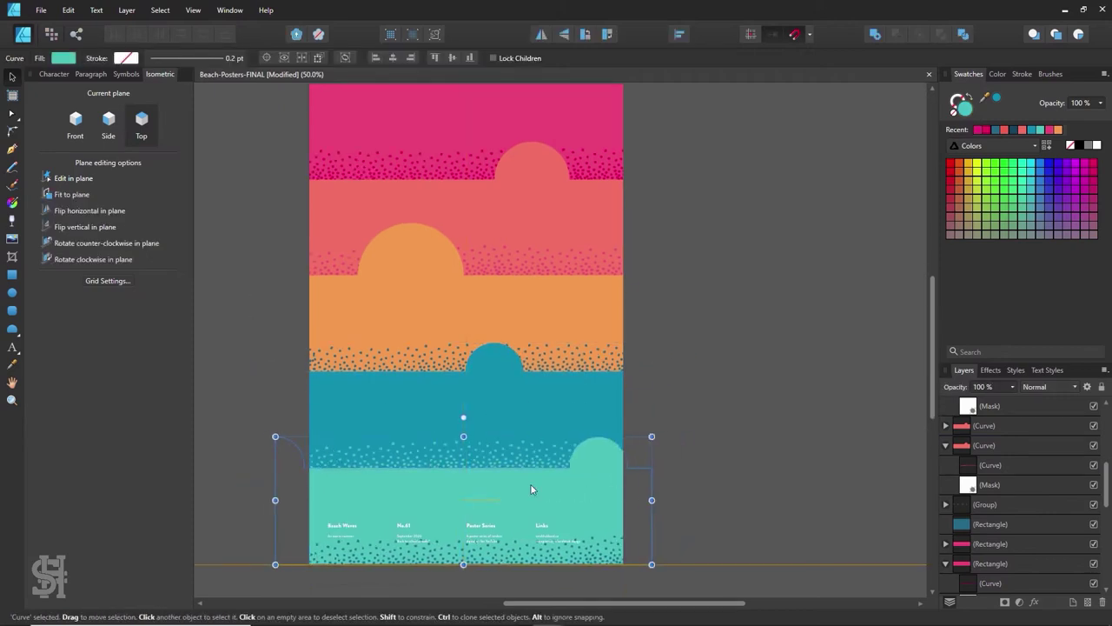
pyautogui.click(713, 368)
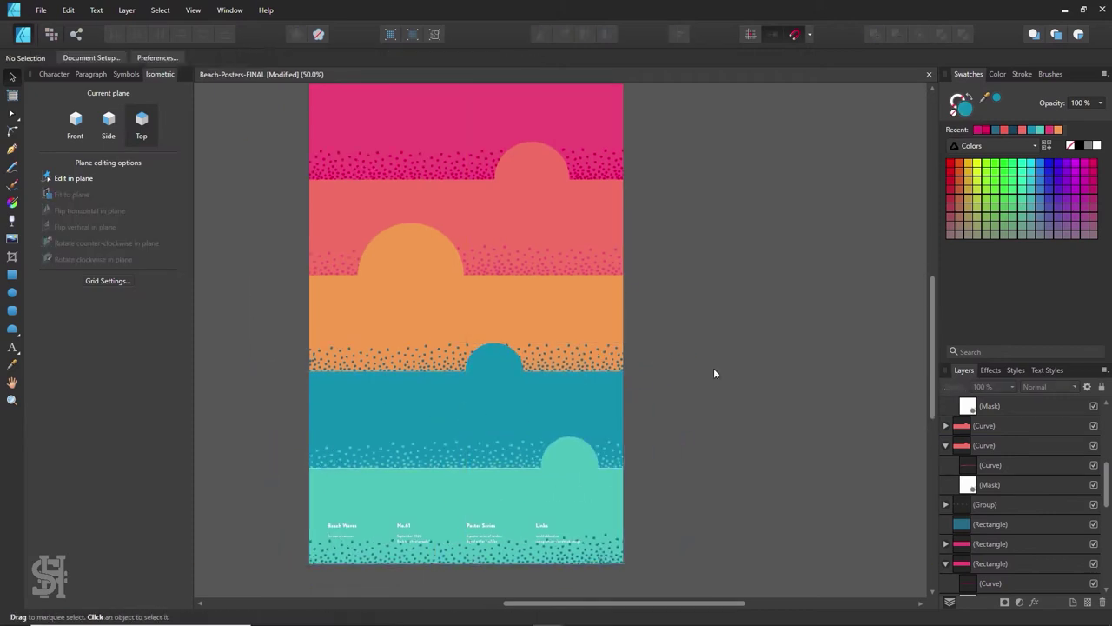
pyautogui.press('z')
pyautogui.keyDown('alt'); pyautogui.click(622, 331); pyautogui.keyUp('alt')
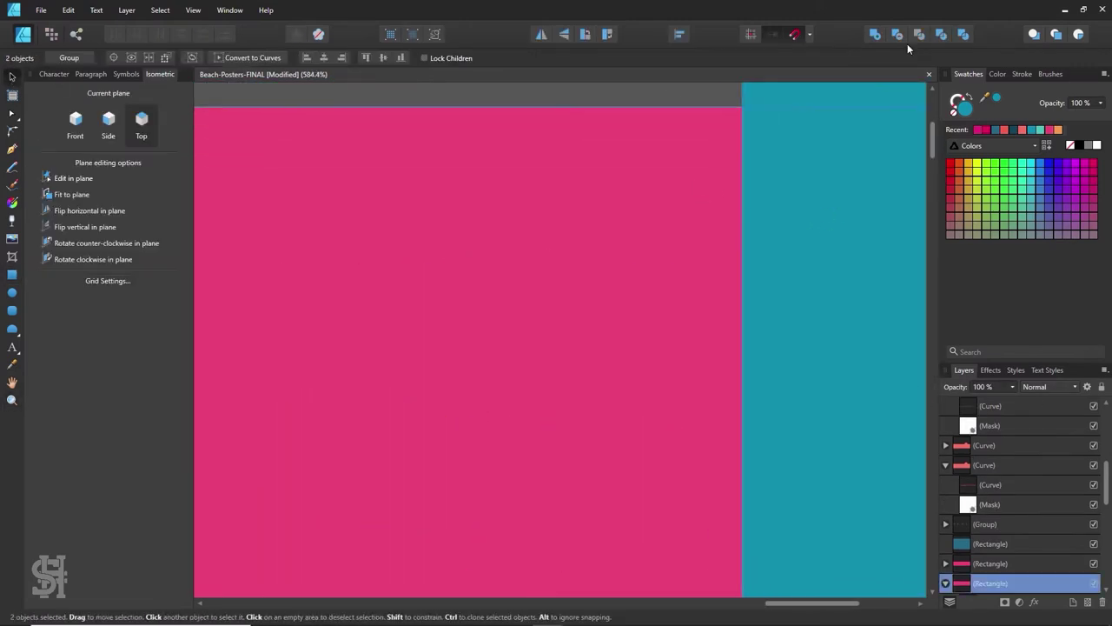
pyautogui.press('z')
pyautogui.moveTo(796, 576); pyautogui.dragTo(761, 459)
# Step: Pull the orange band's right-hand nodes flush with the poster's right edge
pyautogui.press('v')
pyautogui.click(796, 289)
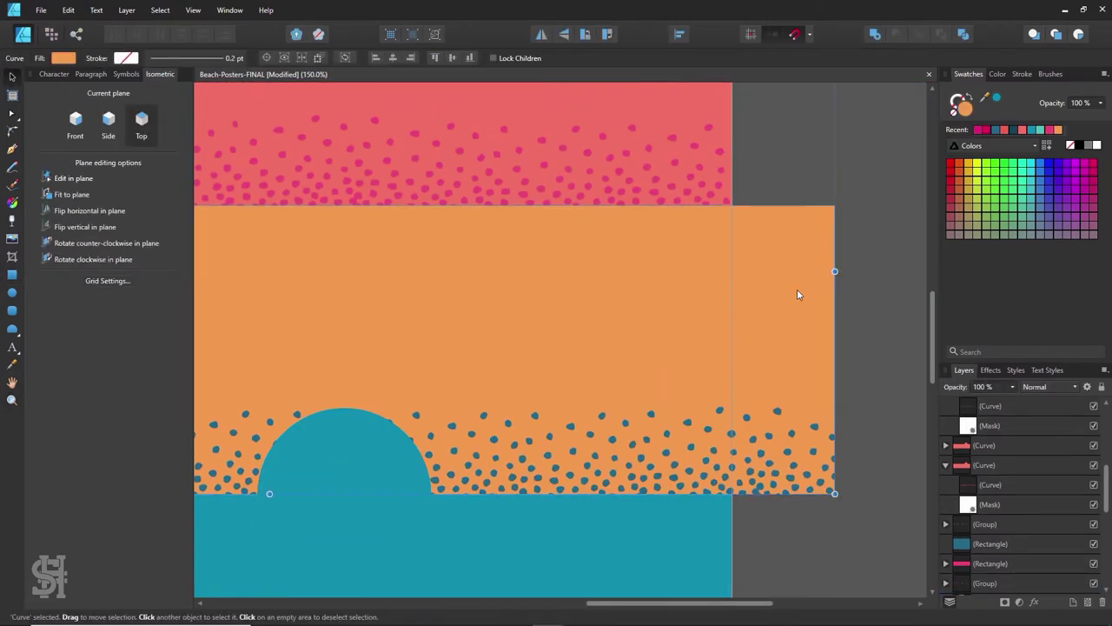
pyautogui.press('a')
pyautogui.moveTo(834, 494); pyautogui.dragTo(732, 493)
pyautogui.moveTo(834, 205); pyautogui.dragTo(734, 205)
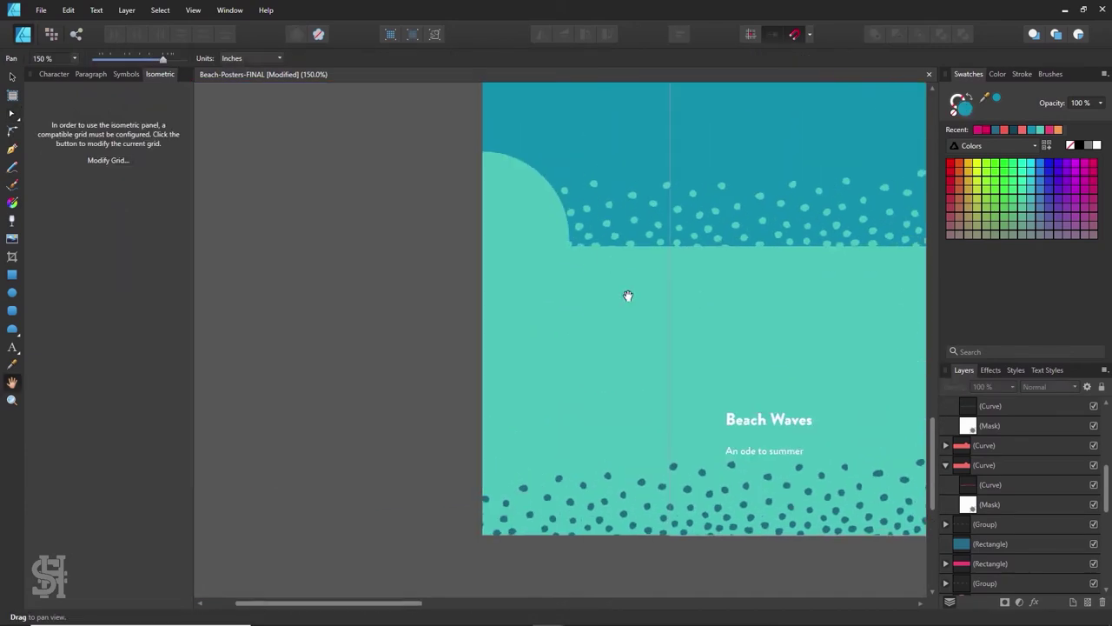
# Step: Bring the teal band into view and pull its left-hand nodes to the poster edge
pyautogui.moveTo(625, 293); pyautogui.dragTo(352, 160)
pyautogui.moveTo(349, 532); pyautogui.dragTo(536, 532)
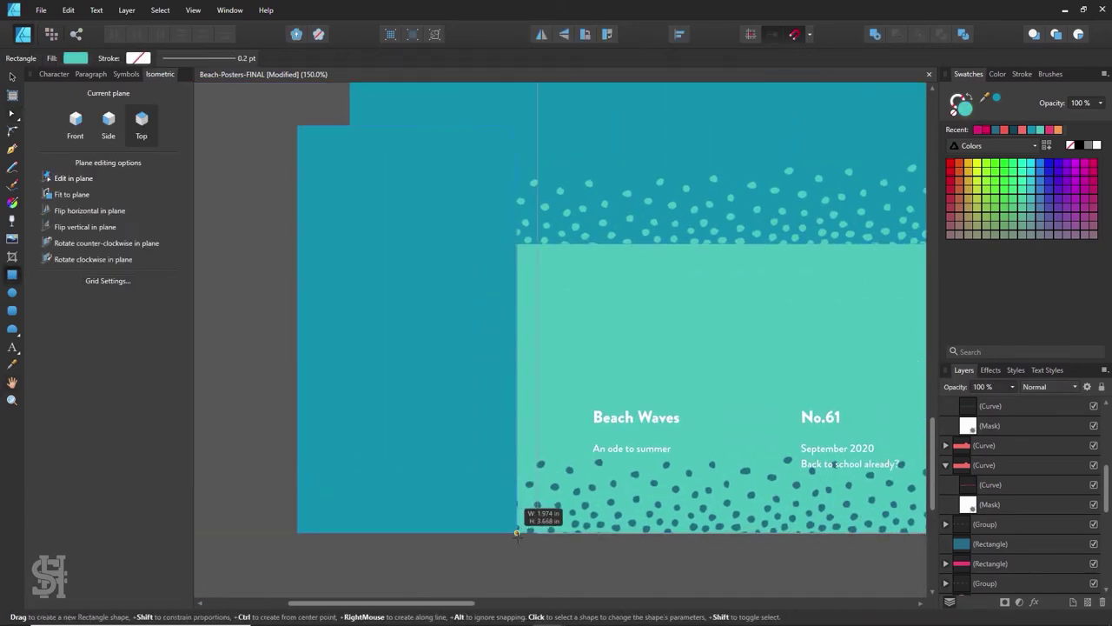
pyautogui.press('h')
pyautogui.scroll(-2, 706, 299)
pyautogui.moveTo(706, 299); pyautogui.dragTo(501, 319)
pyautogui.press('a')
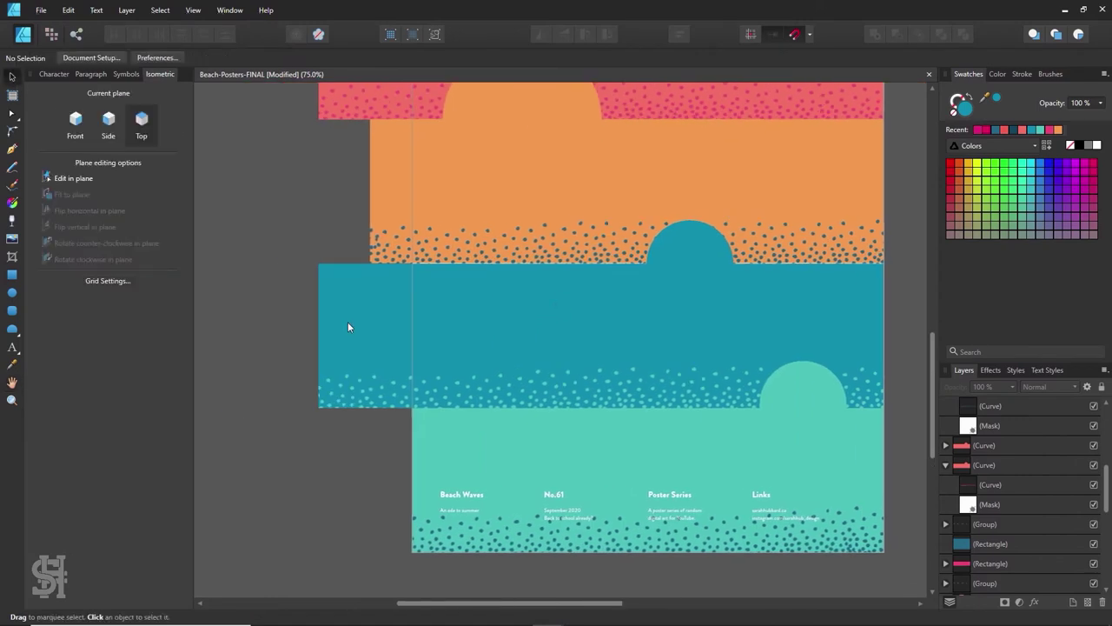
pyautogui.click(347, 323)
pyautogui.moveTo(319, 406); pyautogui.dragTo(412, 407)
pyautogui.moveTo(318, 263); pyautogui.dragTo(412, 262)
# Step: Pull the next band up's left-side nodes to the poster edge
pyautogui.scroll(3, 335, 305)
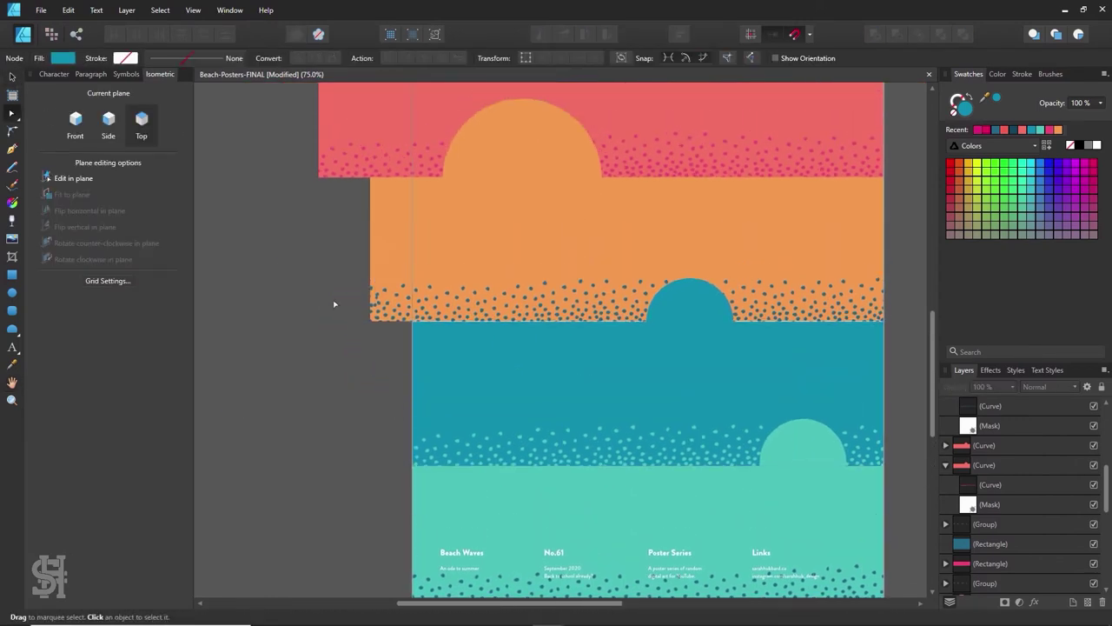
pyautogui.click(402, 264)
pyautogui.scroll(2, 412, 382)
pyautogui.moveTo(318, 186); pyautogui.dragTo(412, 186)
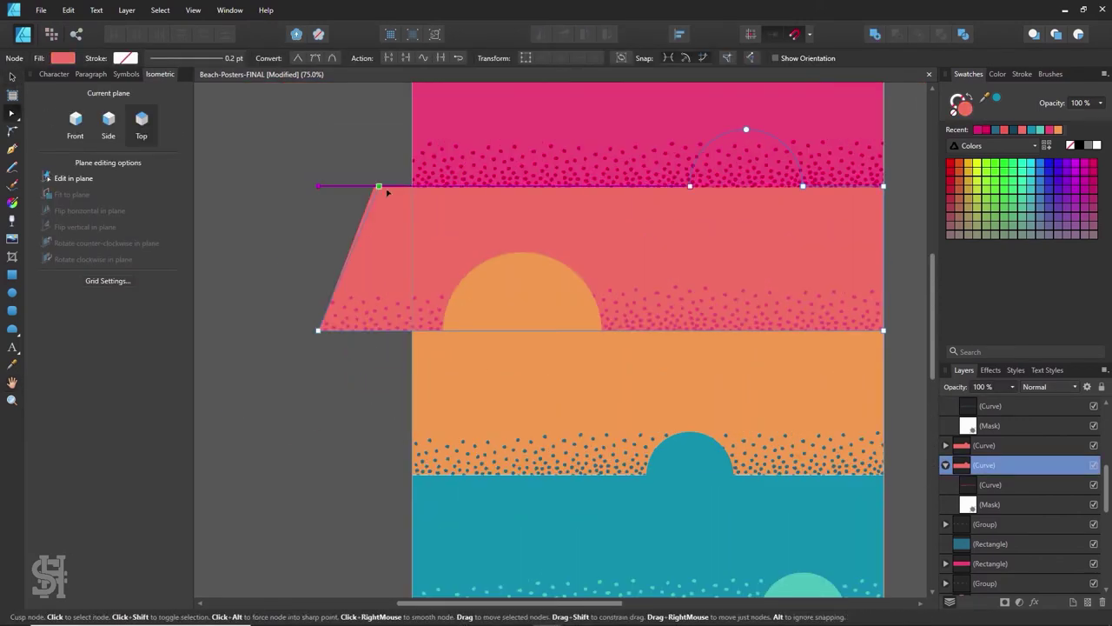
pyautogui.moveTo(318, 325); pyautogui.dragTo(412, 325)
# Step: Select the pink top band and move the colour swatches up and right
pyautogui.press('v')
pyautogui.scroll(3, 377, 392)
pyautogui.click(467, 186)
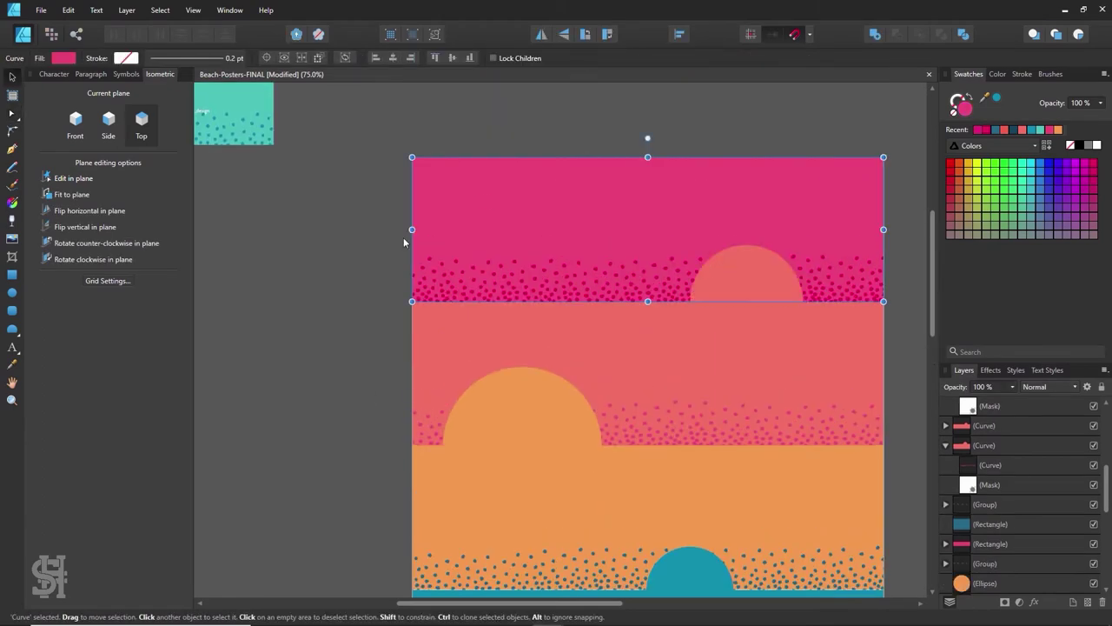
pyautogui.scroll(-4, 403, 237)
pyautogui.scroll(2, 579, 385)
pyautogui.moveTo(695, 228); pyautogui.dragTo(710, 176)
# Step: Clone the lower striped poster, placing the copy above the original
pyautogui.click(710, 176)
pyautogui.scroll(2, 310, 178)
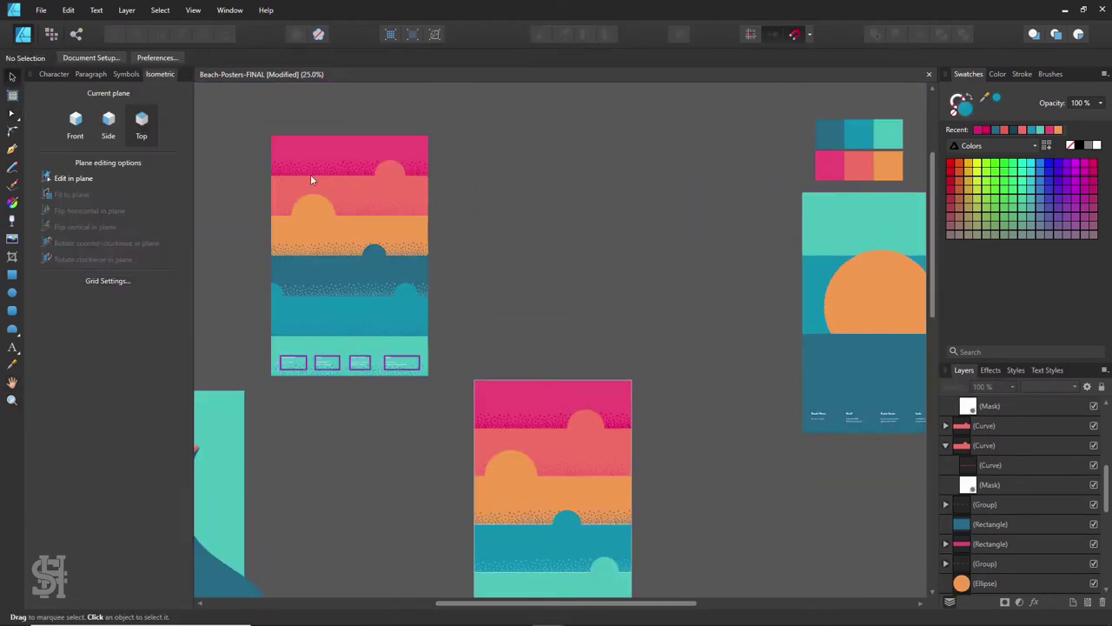
pyautogui.scroll(-3, 578, 292)
pyautogui.click(589, 477)
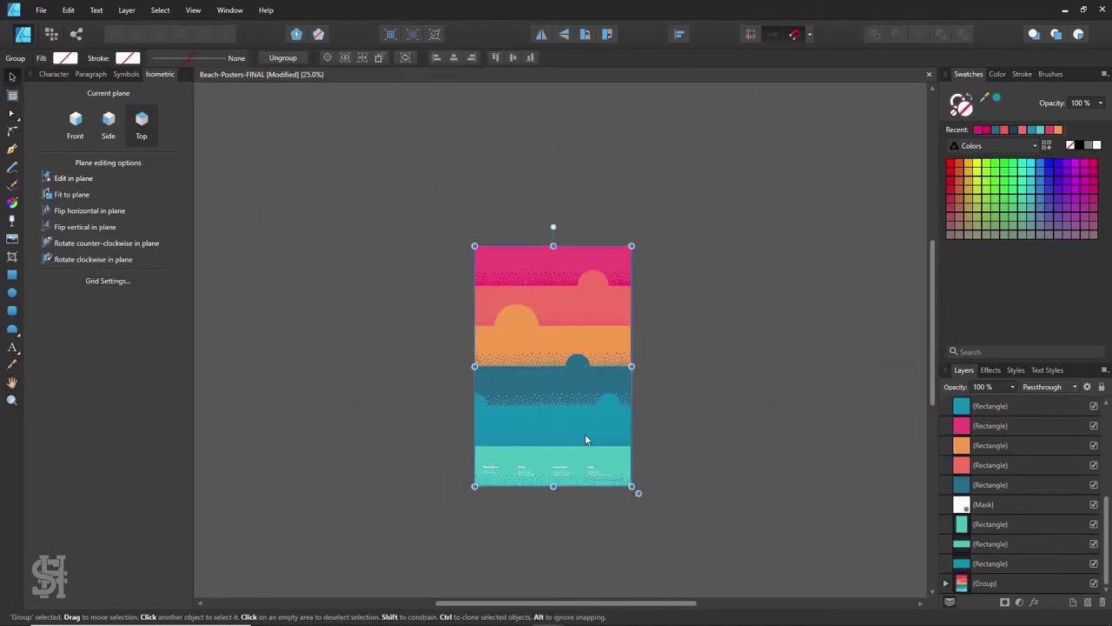
pyautogui.doubleClick(561, 460)
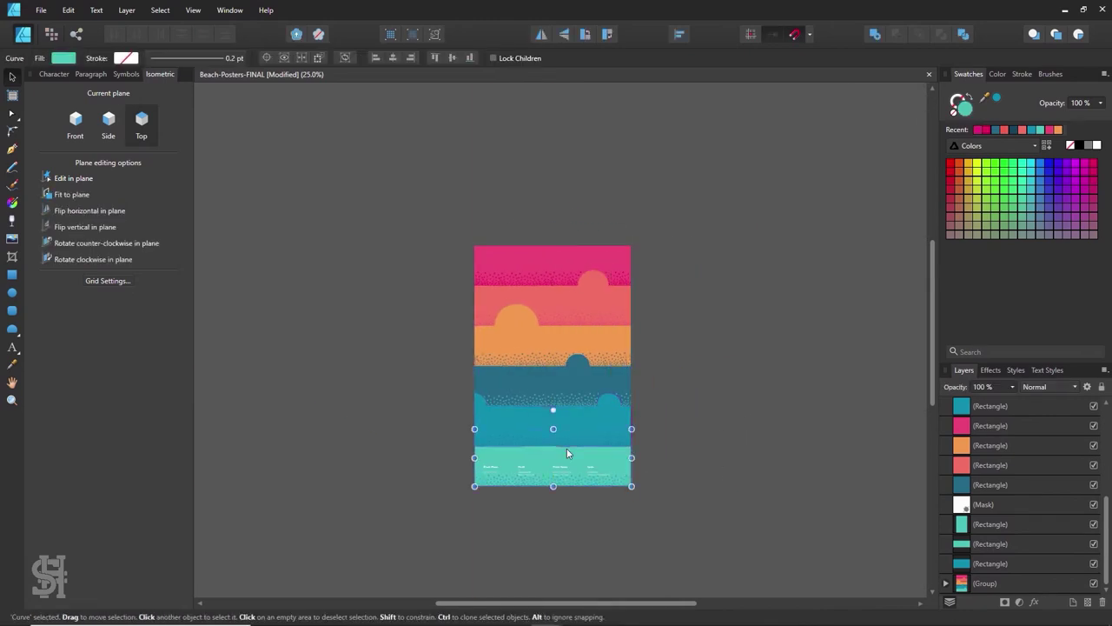
pyautogui.moveTo(567, 448); pyautogui.dragTo(649, 252)
# Step: Zoom in to check the upper poster copy and select it whole
pyautogui.click(650, 252)
pyautogui.scroll(2, 521, 278)
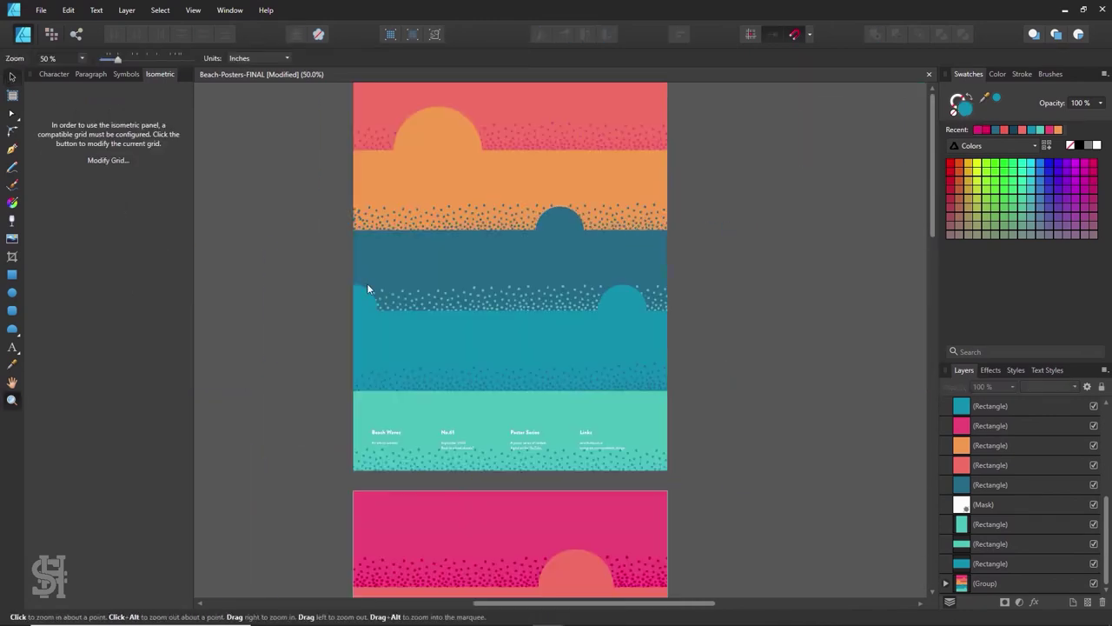
pyautogui.doubleClick(542, 398)
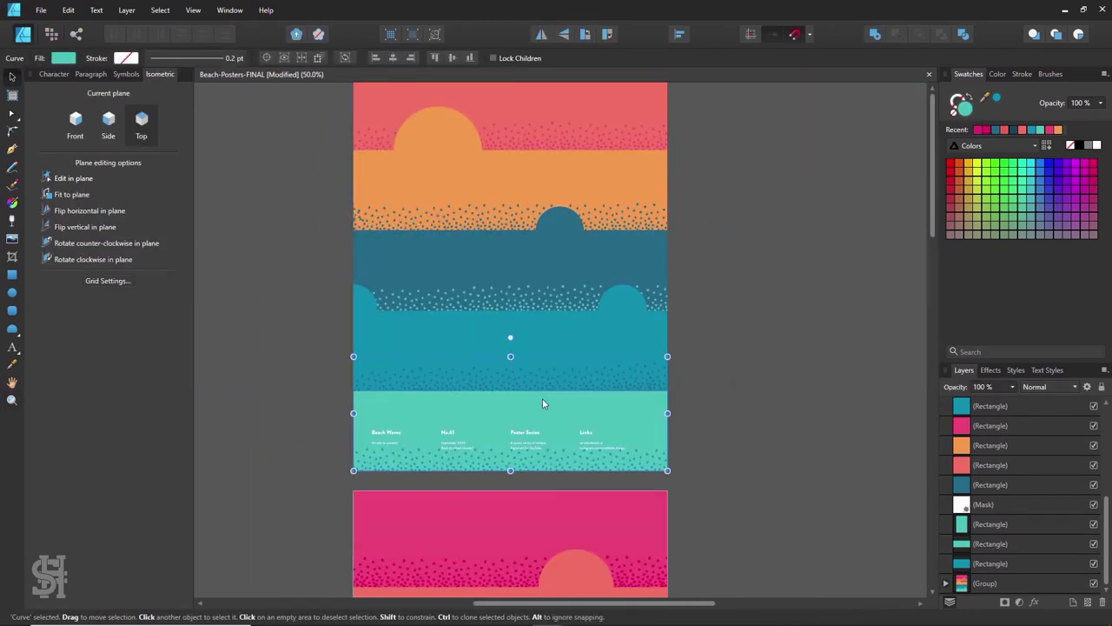
pyautogui.click(770, 412)
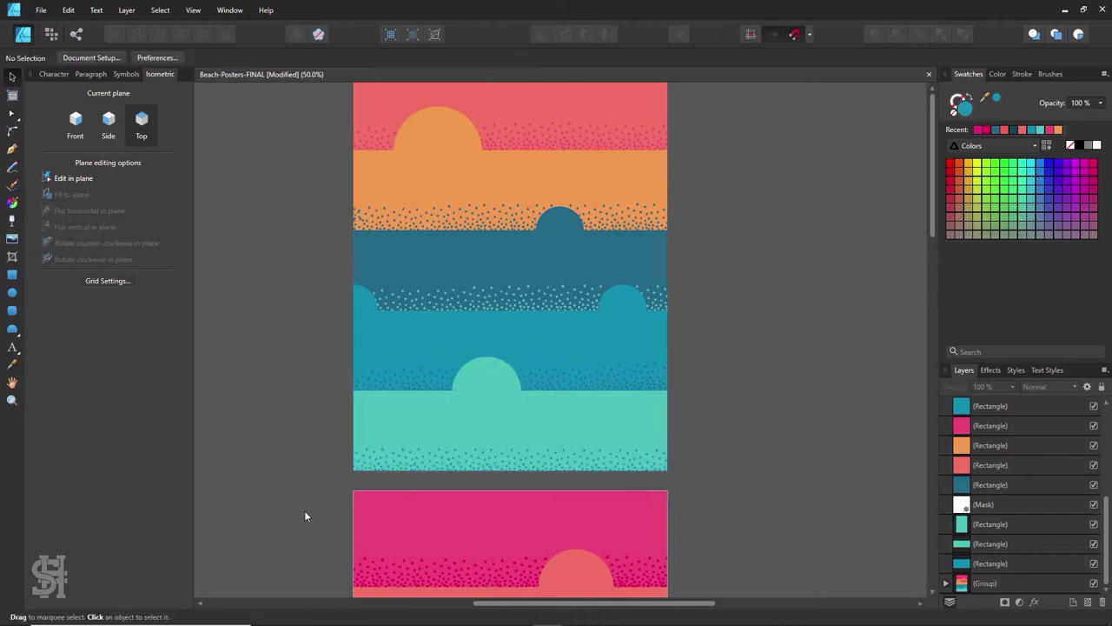
pyautogui.click(435, 448)
# Step: Move the poster copy down onto the white artboard
pyautogui.scroll(-5, 628, 459)
pyautogui.scroll(-2, 517, 506)
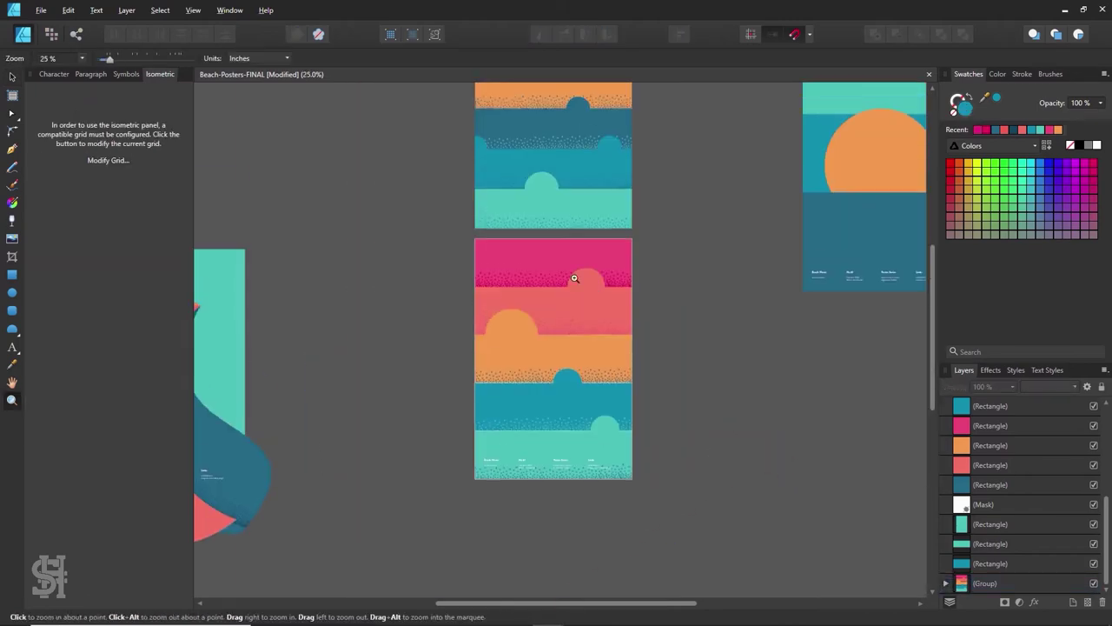
pyautogui.moveTo(574, 348); pyautogui.dragTo(410, 351)
pyautogui.scroll(1, 417, 347)
pyautogui.moveTo(663, 120); pyautogui.dragTo(448, 360)
pyautogui.moveTo(616, 158); pyautogui.dragTo(616, 408)
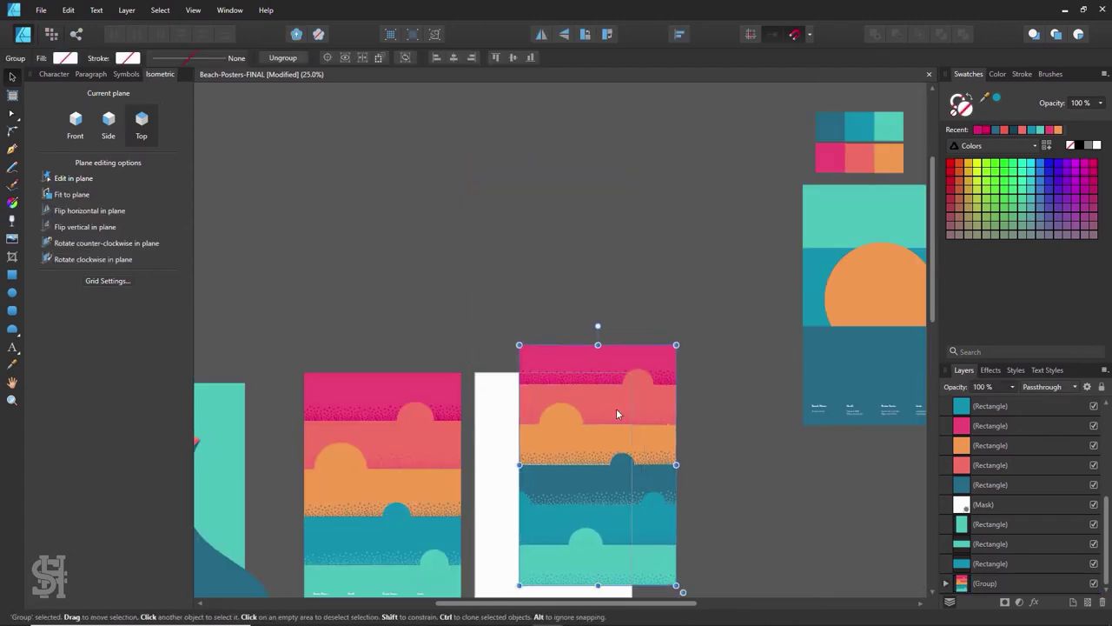
pyautogui.scroll(-1, 408, 520)
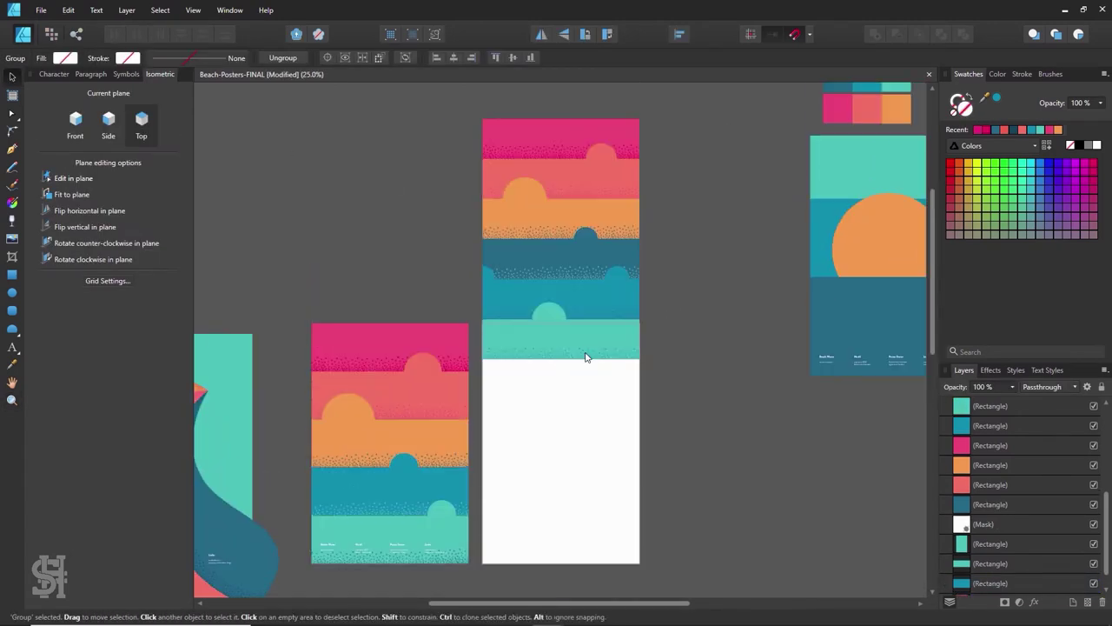
pyautogui.click(536, 443)
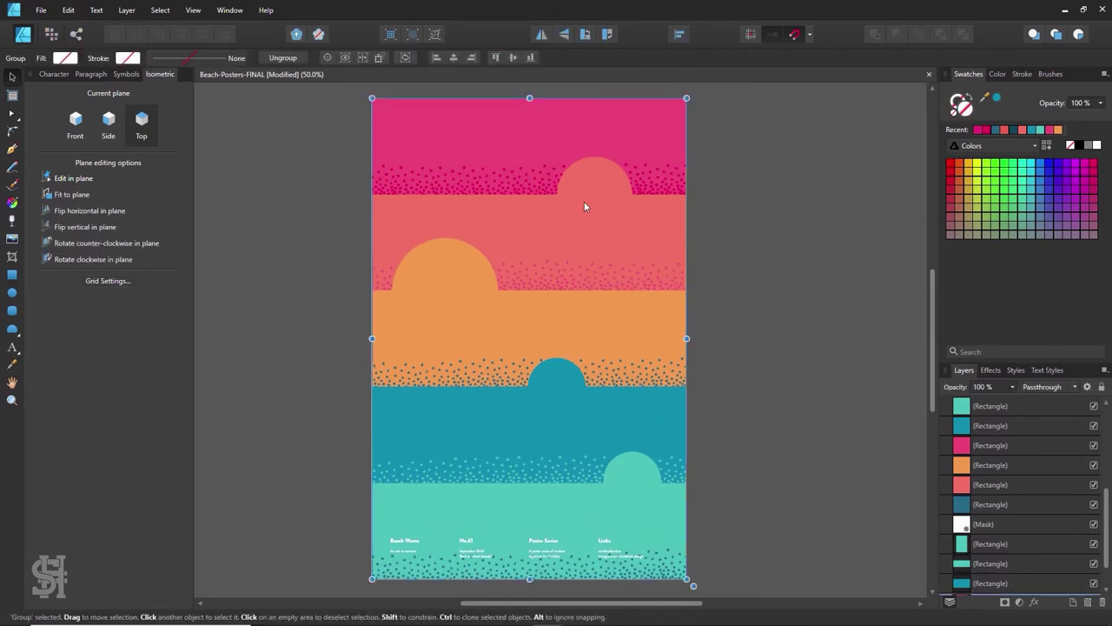
# Step: Shift the coral sun band slightly to the right
pyautogui.doubleClick(611, 175)
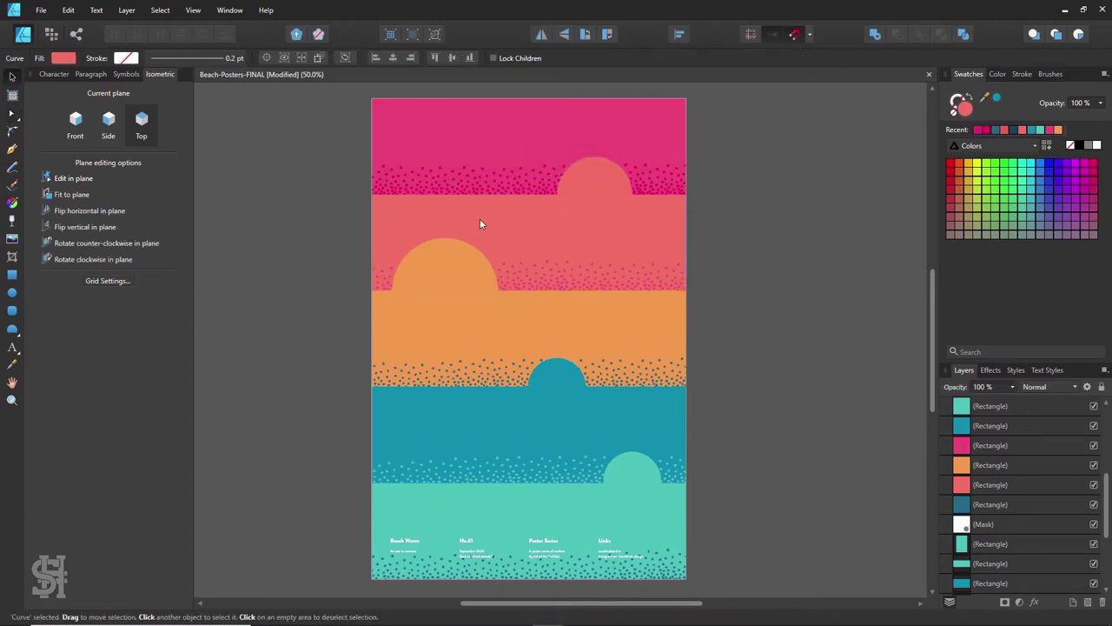
pyautogui.moveTo(614, 227); pyautogui.dragTo(632, 228)
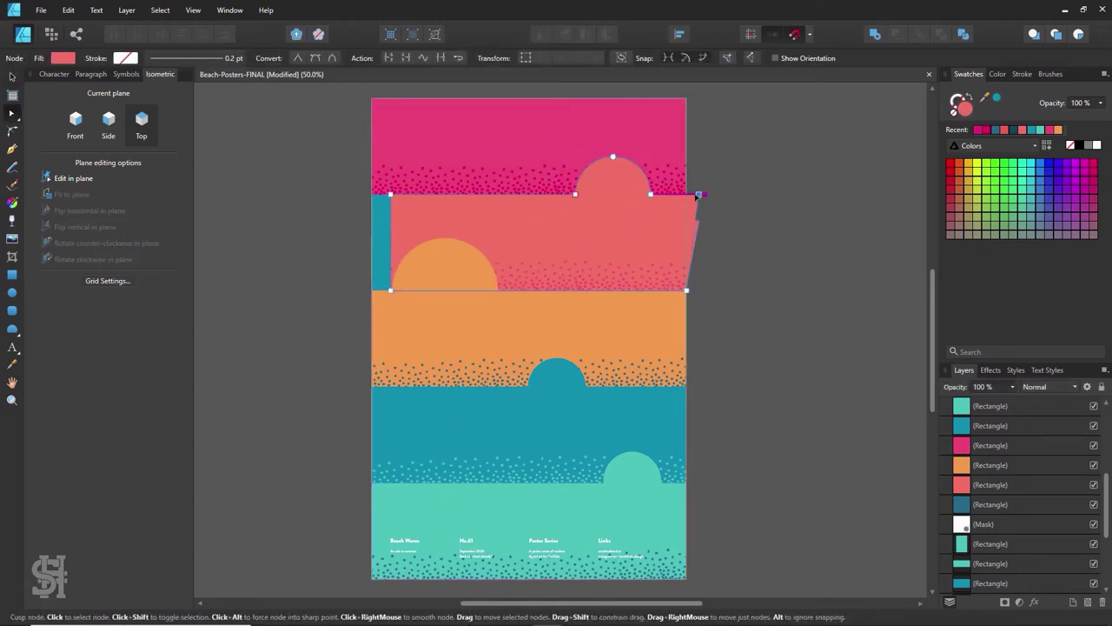
pyautogui.click(12, 79)
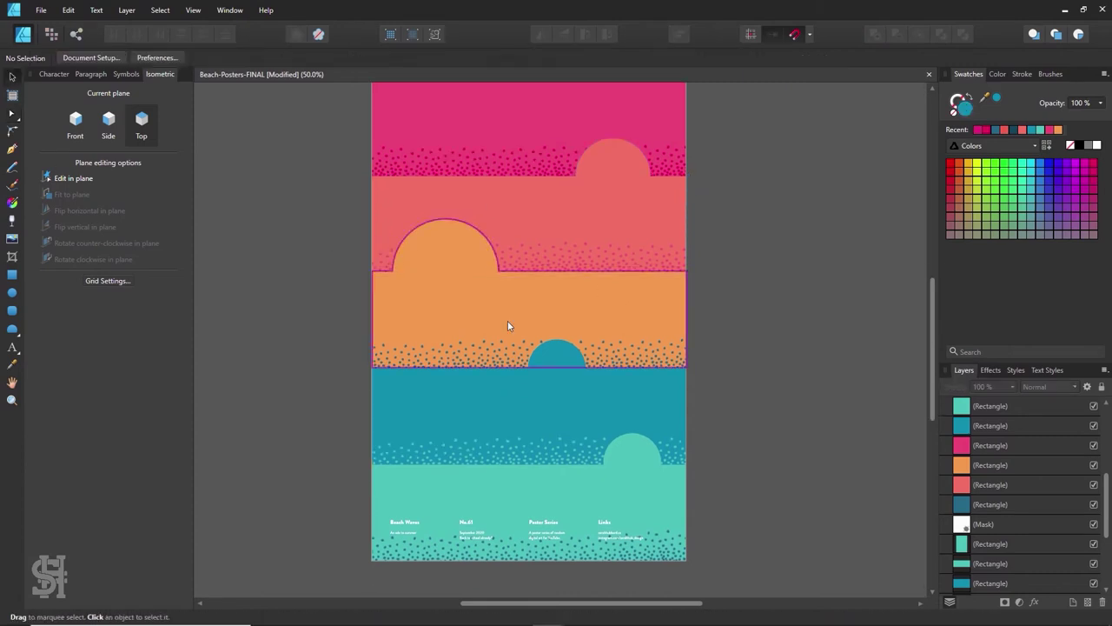
pyautogui.scroll(-1, 629, 328)
# Step: Flip the light-teal bottom band horizontally so its bump sits at the left
pyautogui.click(549, 379)
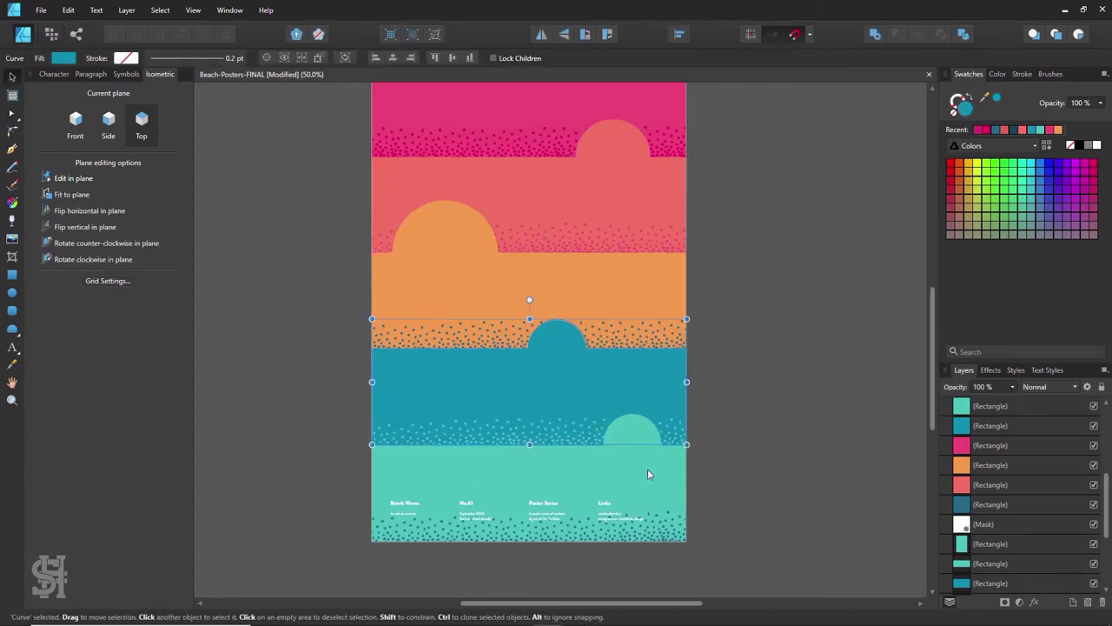
pyautogui.moveTo(647, 468)
pyautogui.mouseDown()
pyautogui.moveTo(654, 479)
pyautogui.moveTo(515, 473)
pyautogui.mouseUp()
pyautogui.rightClick(596, 462)
pyautogui.click(786, 324)
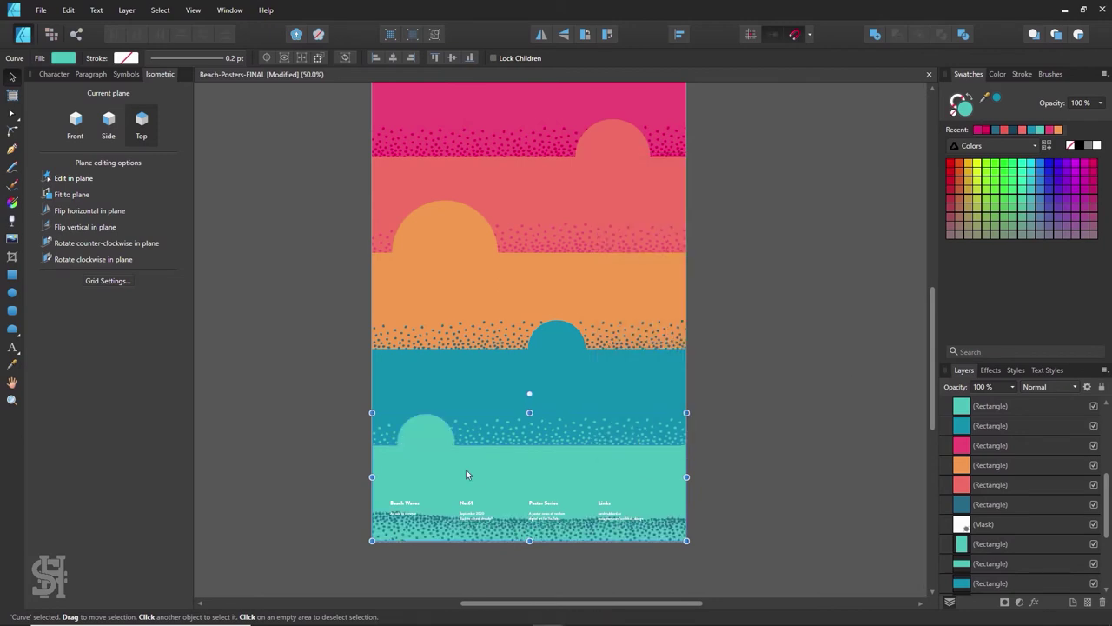
# Step: Try moving the bottom band left and pasting style, undoing the moves
pyautogui.moveTo(649, 482); pyautogui.dragTo(519, 482)
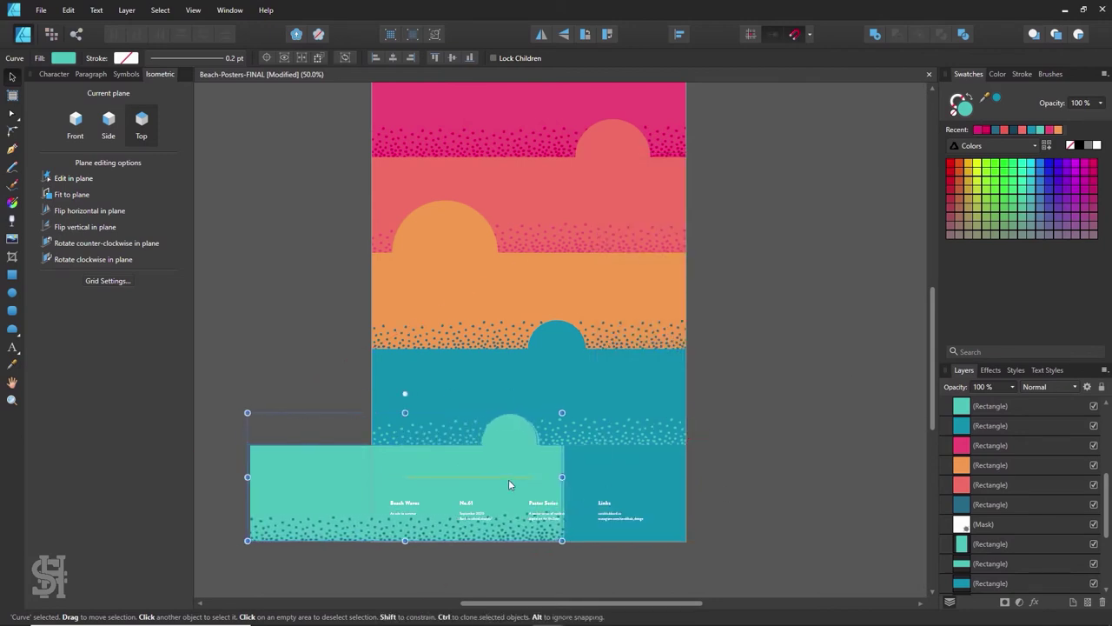
pyautogui.hotkey('ctrl', 'z')
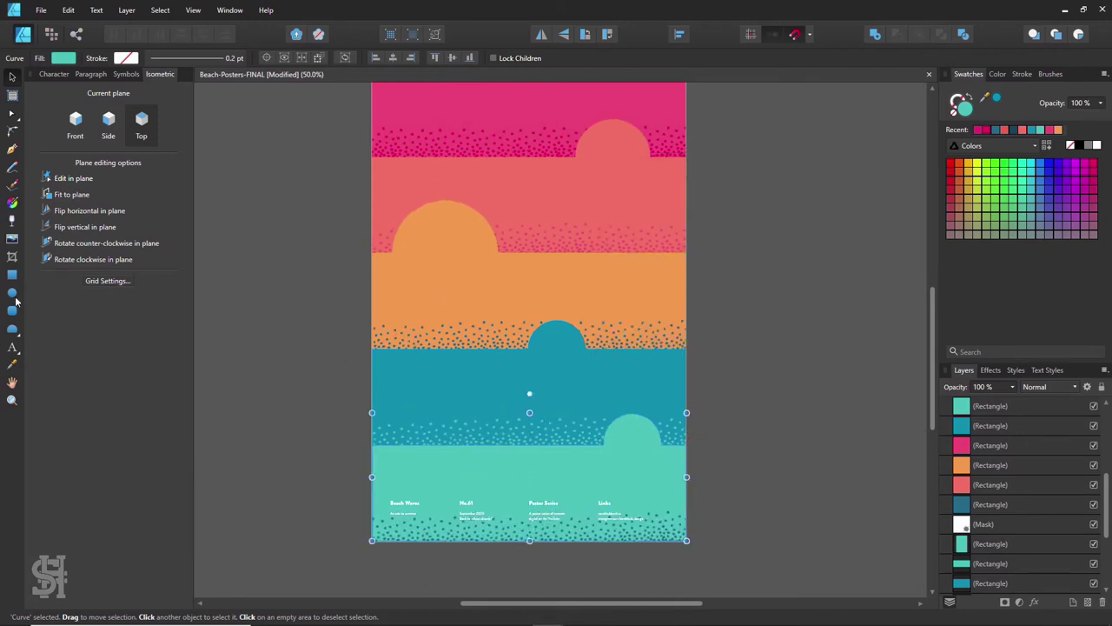
pyautogui.press('v')
pyautogui.hotkey('ctrl', 'shift', 'v')
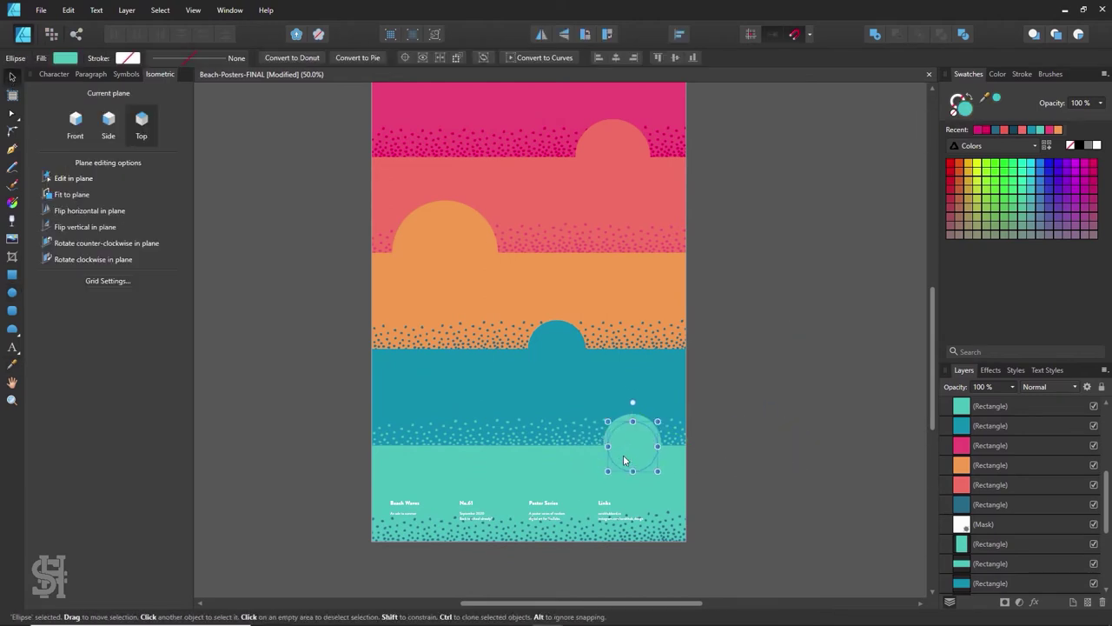
pyautogui.moveTo(661, 470); pyautogui.dragTo(498, 437)
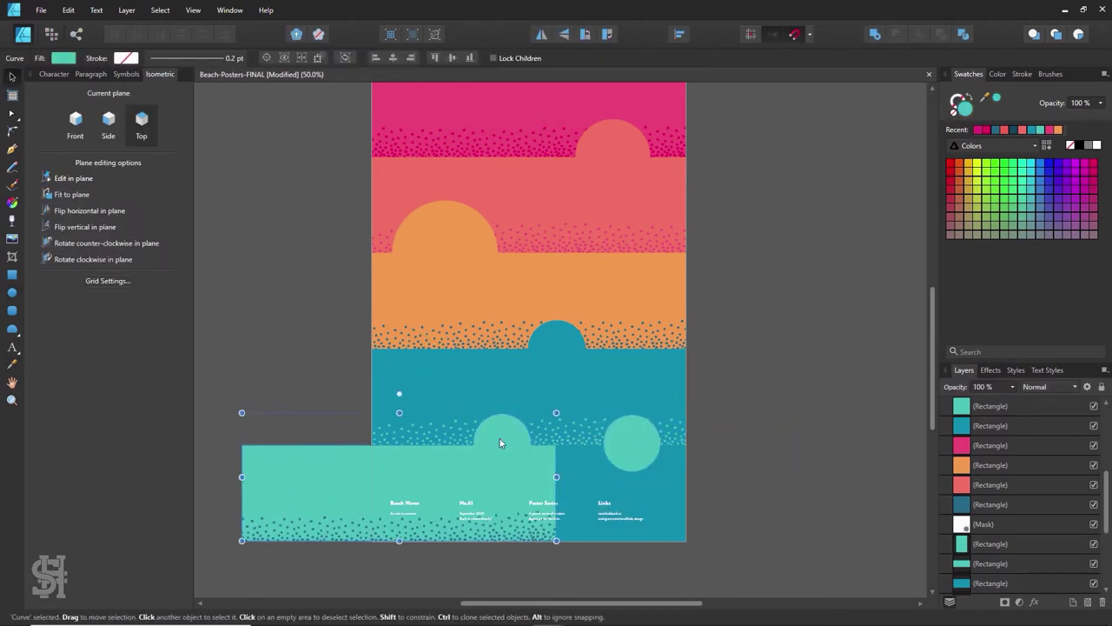
pyautogui.hotkey('ctrl', 'z')
# Step: Move the light-teal circle left and let the bottom band's bump overhang the left edge
pyautogui.moveTo(747, 385); pyautogui.dragTo(581, 474)
pyautogui.moveTo(630, 446); pyautogui.dragTo(464, 457)
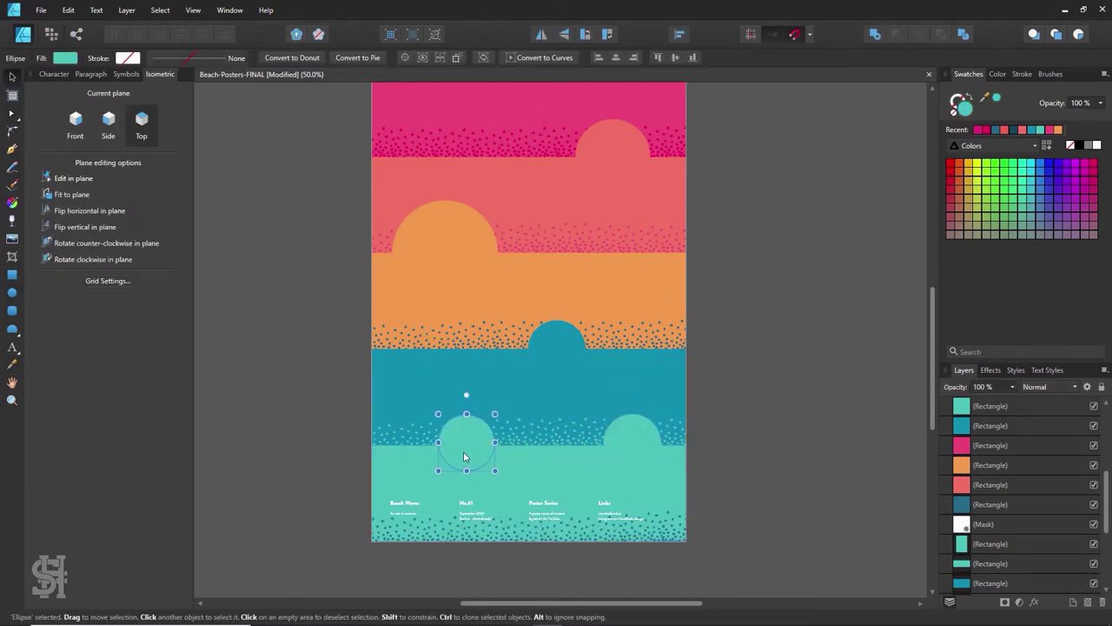
pyautogui.click(762, 409)
pyautogui.click(655, 493)
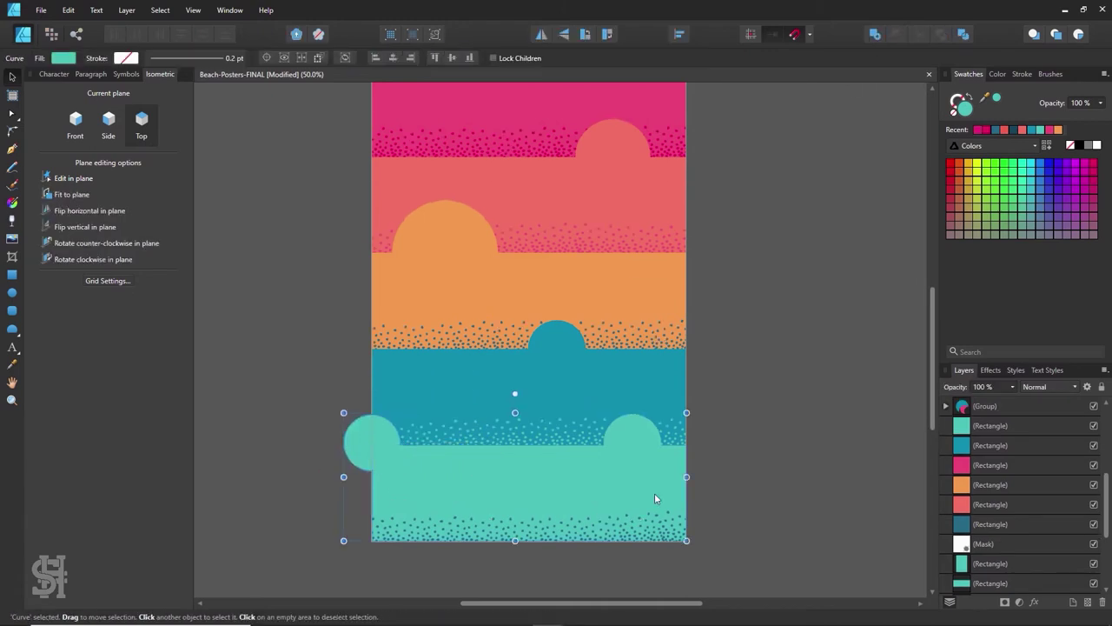
pyautogui.moveTo(655, 493); pyautogui.dragTo(385, 556)
# Step: Draw a rectangle over the left overhang and subtract it from the bottom band
pyautogui.press('m')
pyautogui.moveTo(310, 384); pyautogui.dragTo(373, 513)
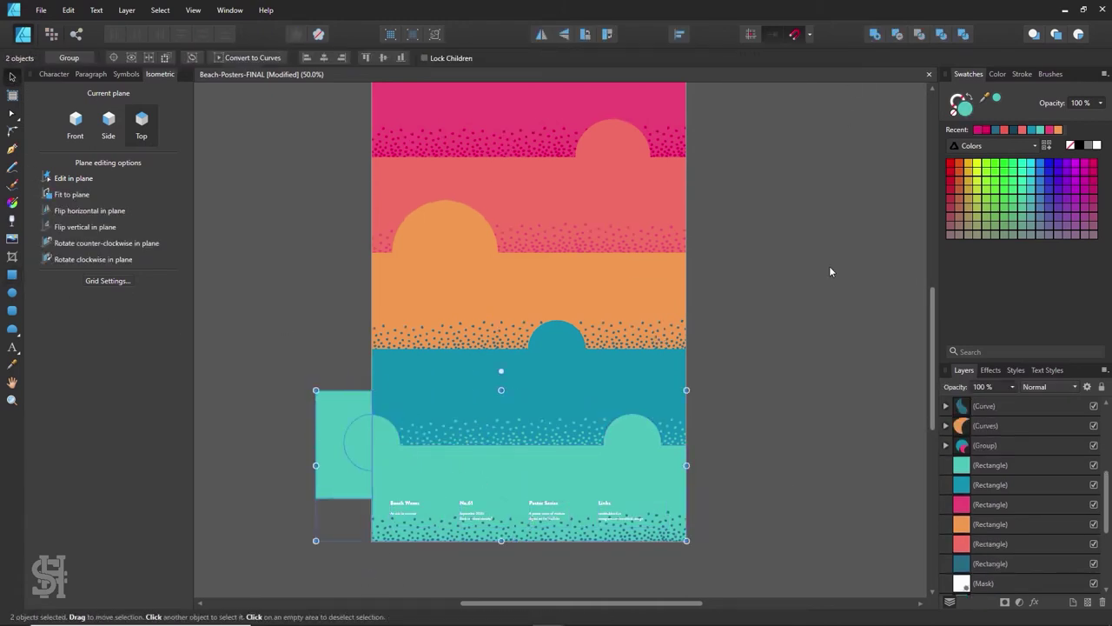
pyautogui.press('z')
pyautogui.keyDown('alt'); pyautogui.click(704, 323); pyautogui.keyUp('alt')
pyautogui.press('v')
# Step: Group the poster artwork and the wave poster, setting the striped poster beside the white page
pyautogui.moveTo(752, 166); pyautogui.dragTo(679, 446)
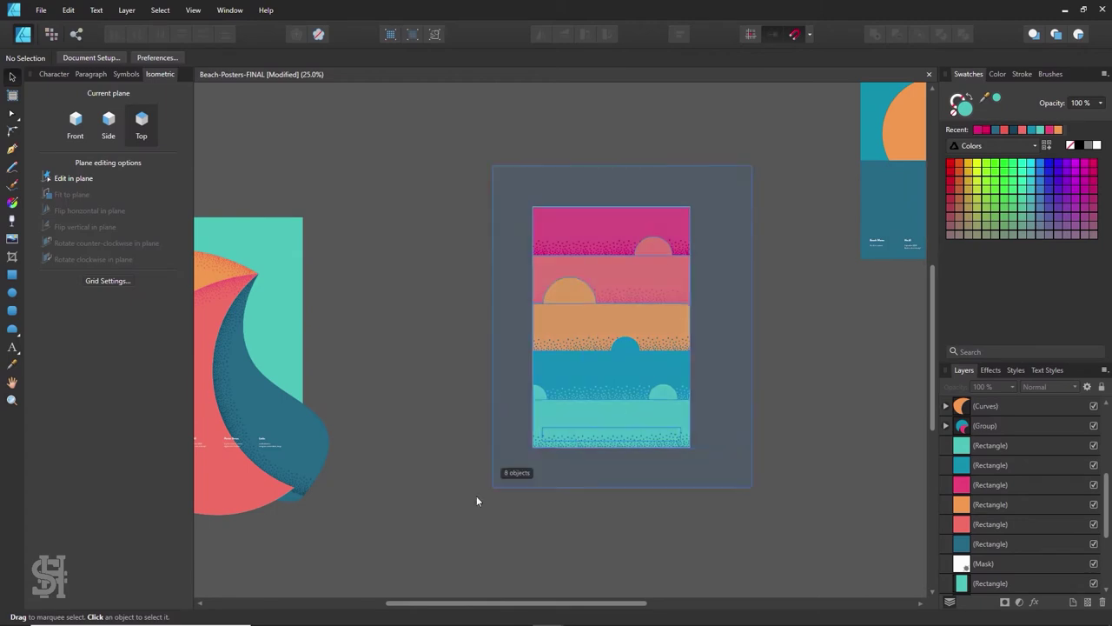
pyautogui.moveTo(493, 495); pyautogui.dragTo(731, 168)
pyautogui.hotkey('ctrl', 'g')
pyautogui.click(732, 169)
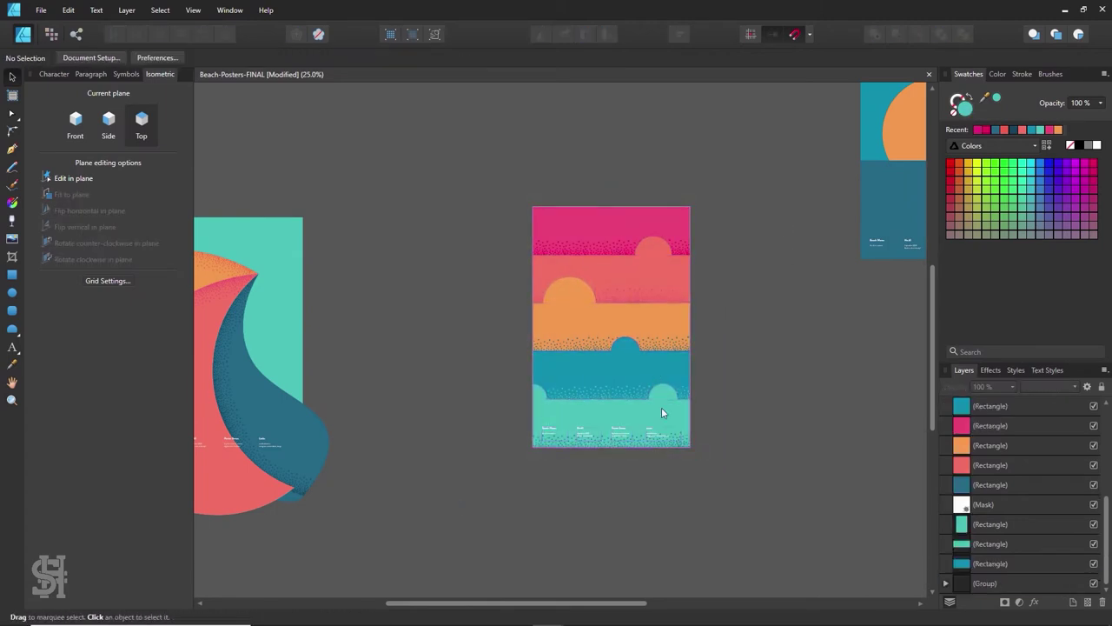
pyautogui.moveTo(661, 407); pyautogui.dragTo(661, 137)
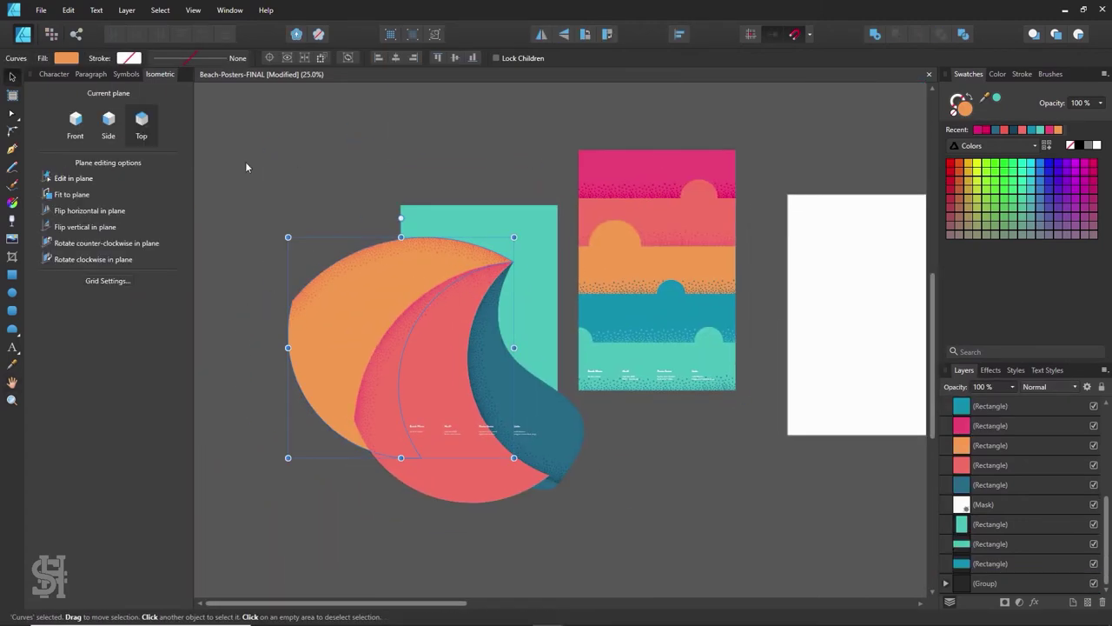
pyautogui.hotkey('ctrl', 'g')
pyautogui.moveTo(628, 343)
pyautogui.mouseDown()
pyautogui.moveTo(679, 387)
pyautogui.moveTo(583, 389)
pyautogui.mouseUp()
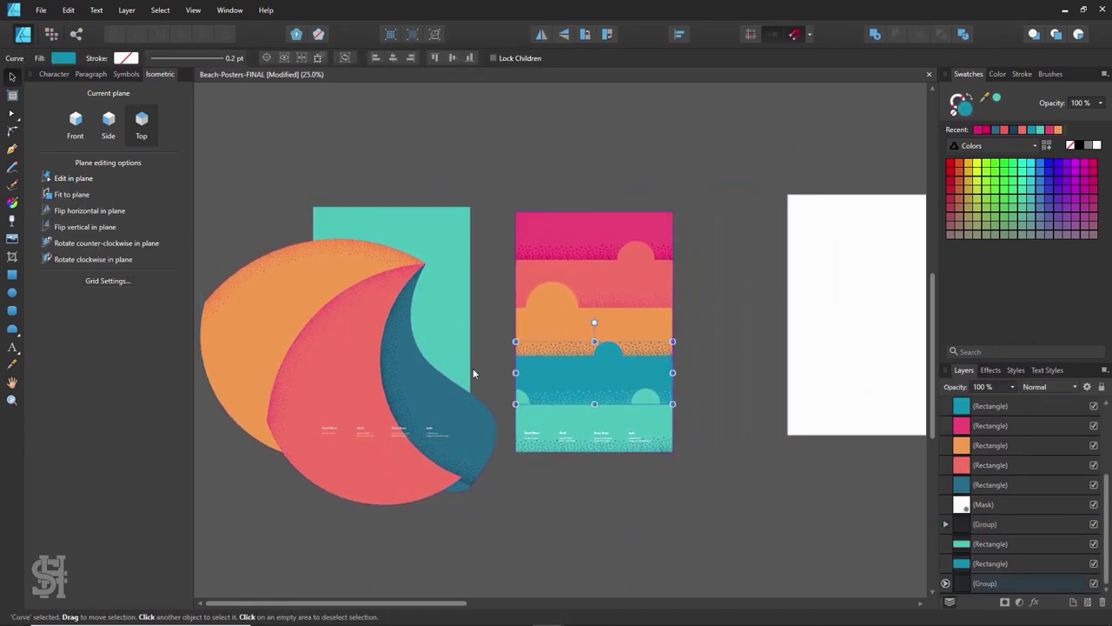
# Step: Pan and zoom the view over to the empty white page
pyautogui.press('i')
pyautogui.press('v')
pyautogui.scroll(4, 643, 385)
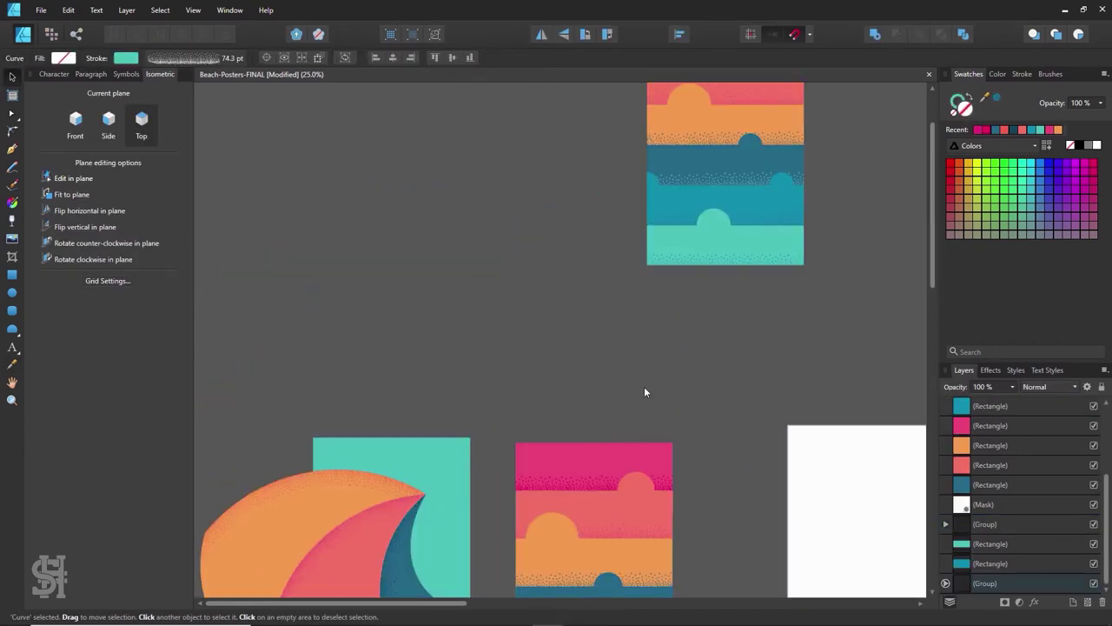
pyautogui.scroll(-3, 644, 386)
pyautogui.press('i')
pyautogui.press('v')
pyautogui.scroll(-2, 608, 244)
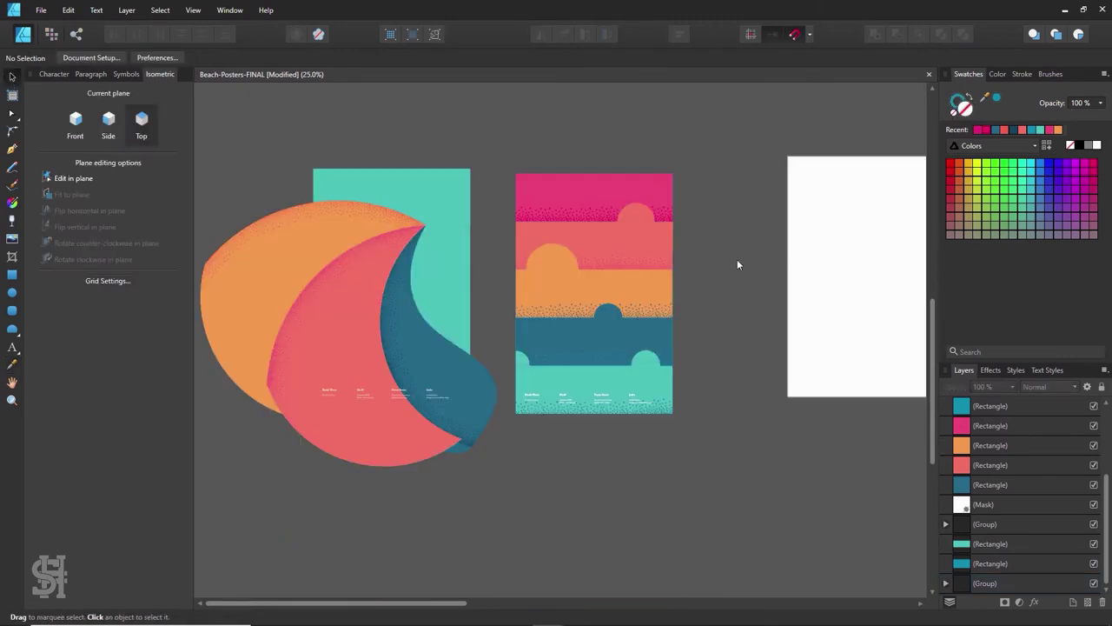
pyautogui.press('h')
pyautogui.moveTo(732, 379)
pyautogui.mouseDown()
pyautogui.moveTo(775, 385)
pyautogui.moveTo(593, 380)
pyautogui.mouseUp()
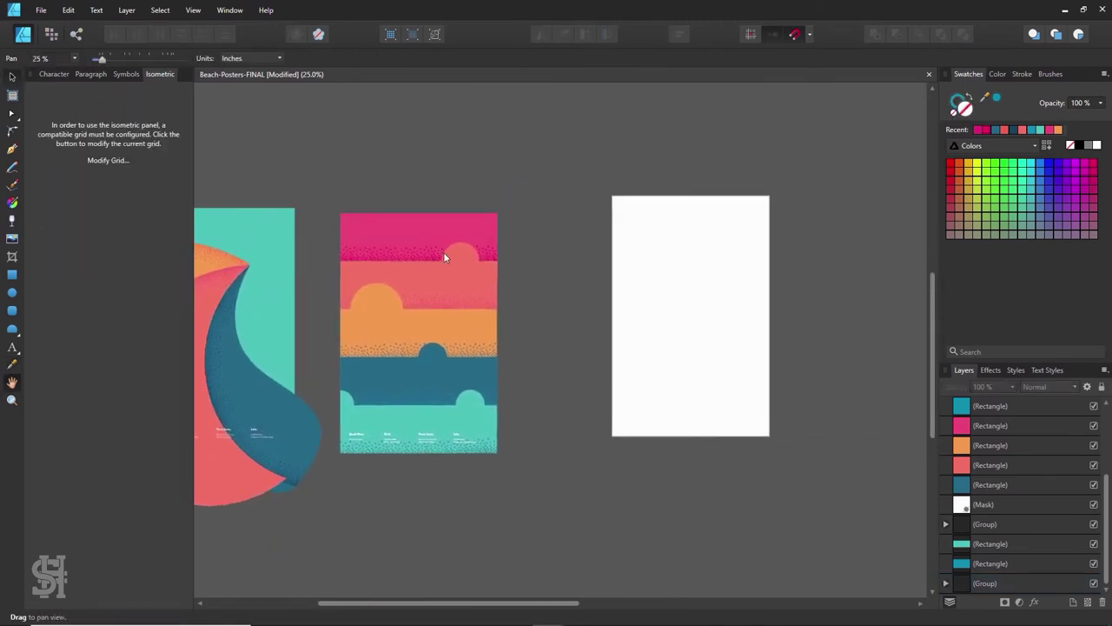
pyautogui.scroll(2, 699, 385)
pyautogui.press('z')
pyautogui.scroll(-1, 699, 386)
# Step: Place the sun poster over the white page and draw a pink horizon band
pyautogui.press('v')
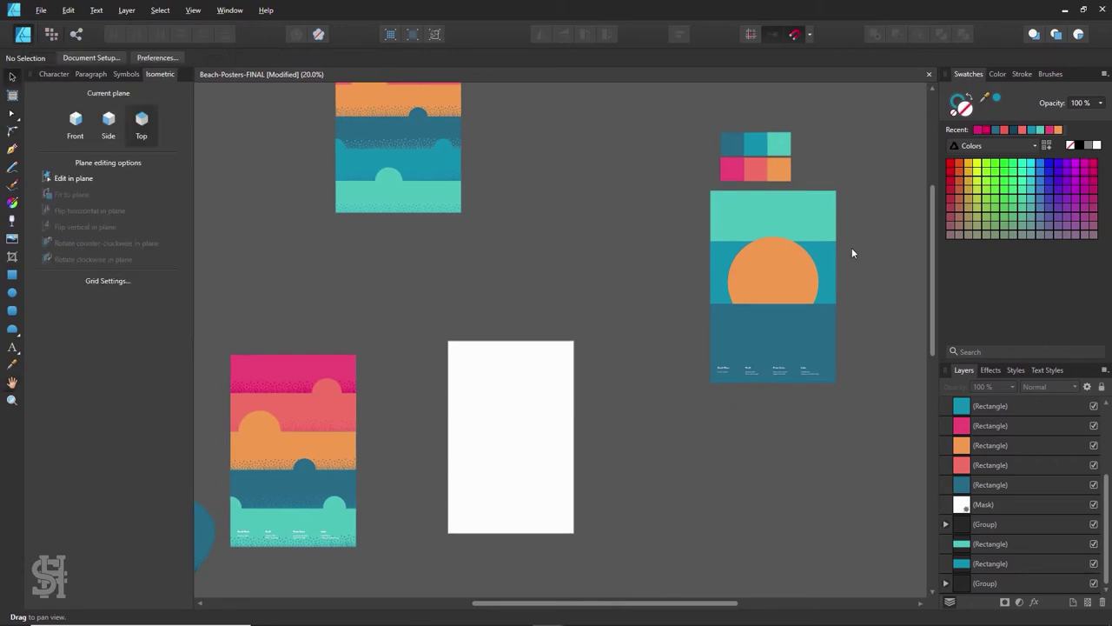
pyautogui.moveTo(786, 343); pyautogui.dragTo(523, 493)
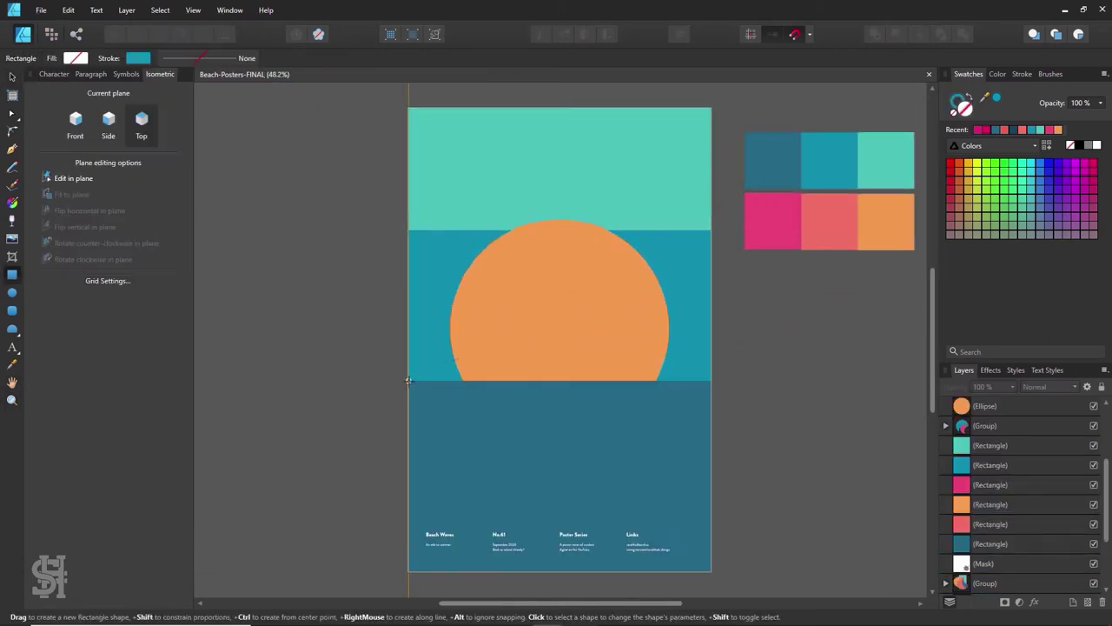
pyautogui.moveTo(409, 380)
pyautogui.mouseDown()
pyautogui.moveTo(711, 404)
pyautogui.moveTo(655, 419)
pyautogui.moveTo(656, 442)
pyautogui.mouseUp()
pyautogui.press('i')
pyautogui.click(773, 222)
# Step: Duplicate the band into coral and orange copies
pyautogui.press('v')
pyautogui.press('i')
pyautogui.click(830, 221)
pyautogui.press('v')
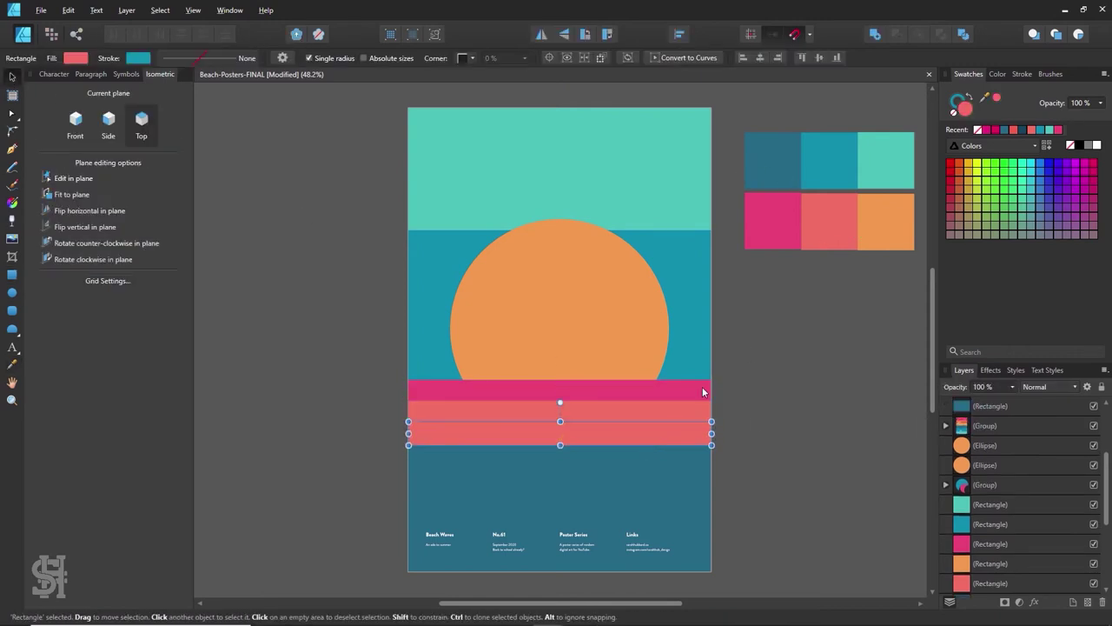
pyautogui.press('i')
pyautogui.click(887, 222)
pyautogui.press('v')
pyautogui.click(254, 213)
# Step: Try deleting the blue band behind the sun and stretching a band, undoing both
pyautogui.click(680, 276)
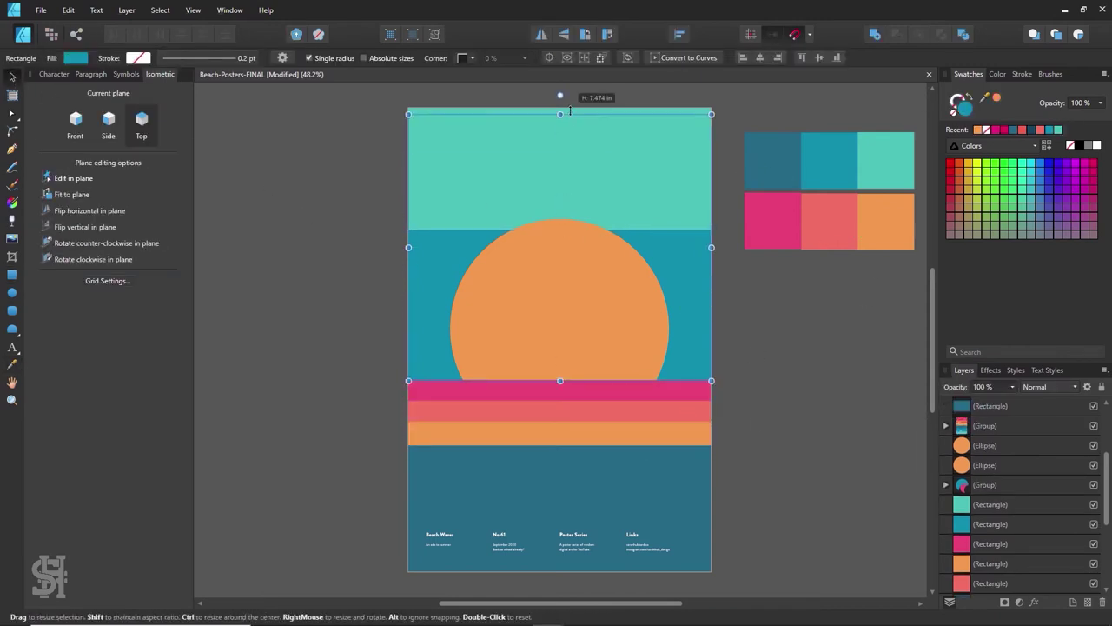
pyautogui.press('Delete')
pyautogui.hotkey('ctrl', 'z')
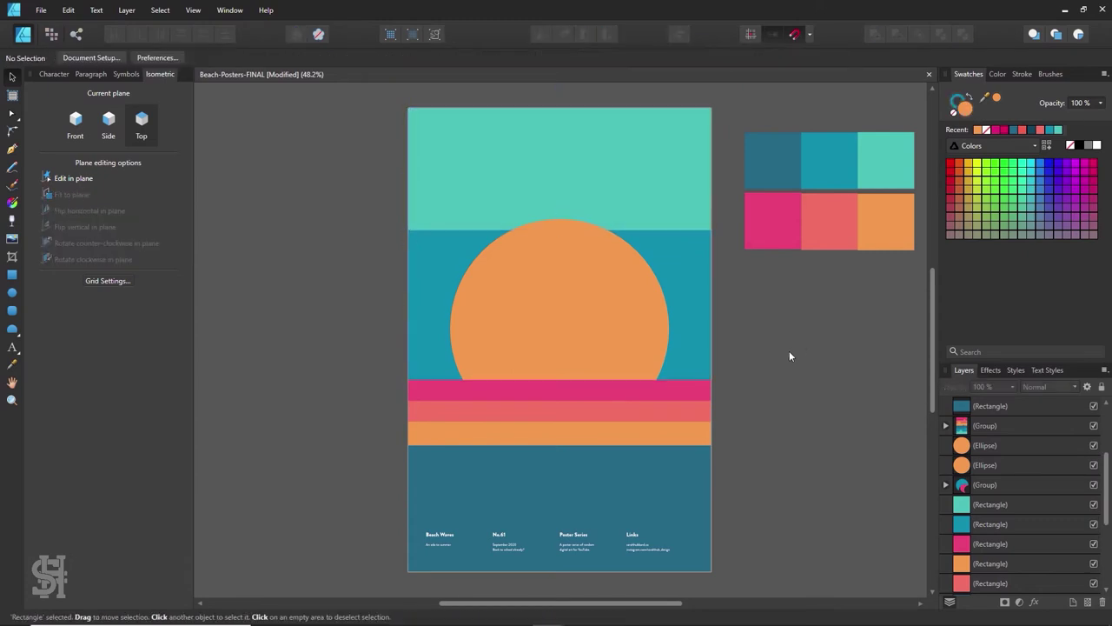
pyautogui.click(608, 433)
pyautogui.moveTo(560, 445); pyautogui.dragTo(575, 578)
pyautogui.hotkey('ctrl', 'z')
# Step: Stretch the teal sky down to the sun and move the coral band over the orange one
pyautogui.click(559, 174)
pyautogui.moveTo(559, 231); pyautogui.dragTo(582, 571)
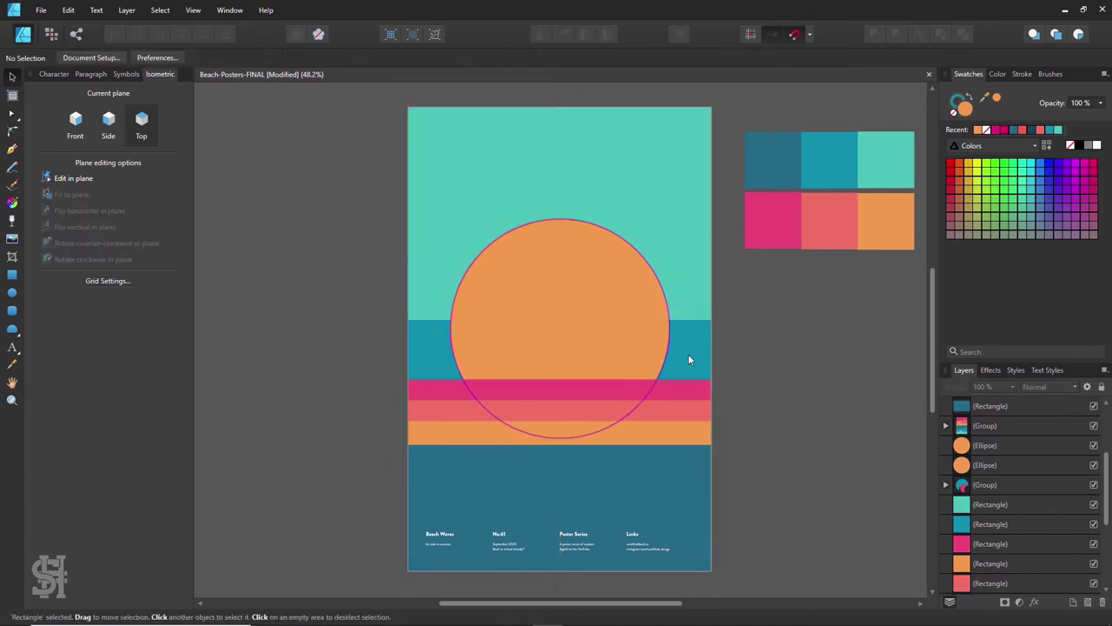
pyautogui.moveTo(560, 259); pyautogui.dragTo(560, 251)
pyautogui.click(592, 433)
pyautogui.click(595, 410)
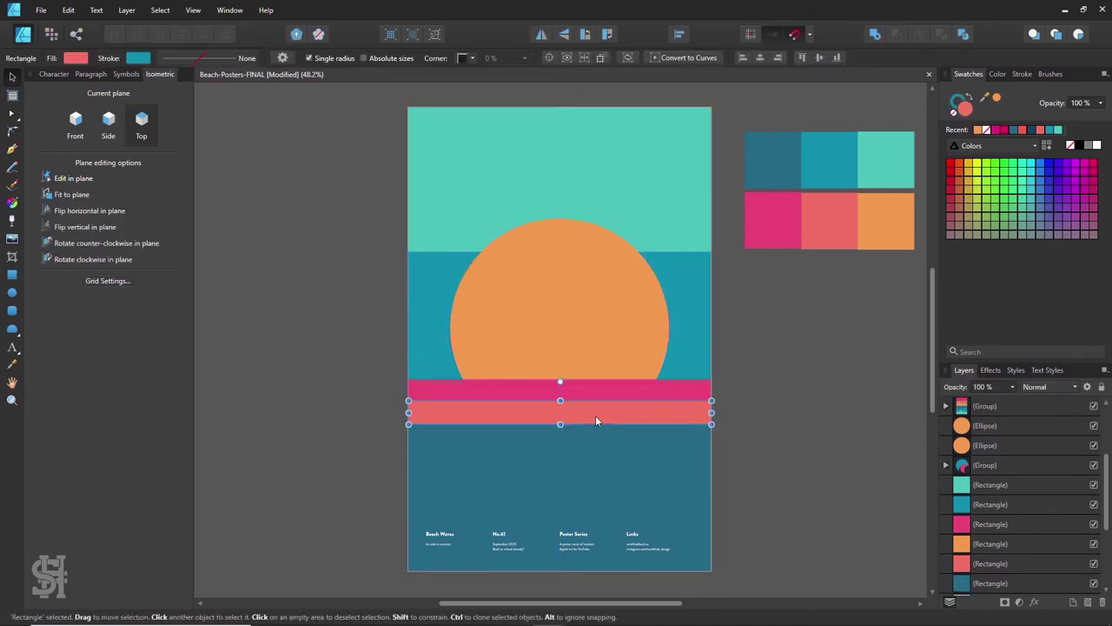
pyautogui.moveTo(582, 388); pyautogui.dragTo(668, 430)
# Step: Move the pink band up and send it behind the sun
pyautogui.click(809, 411)
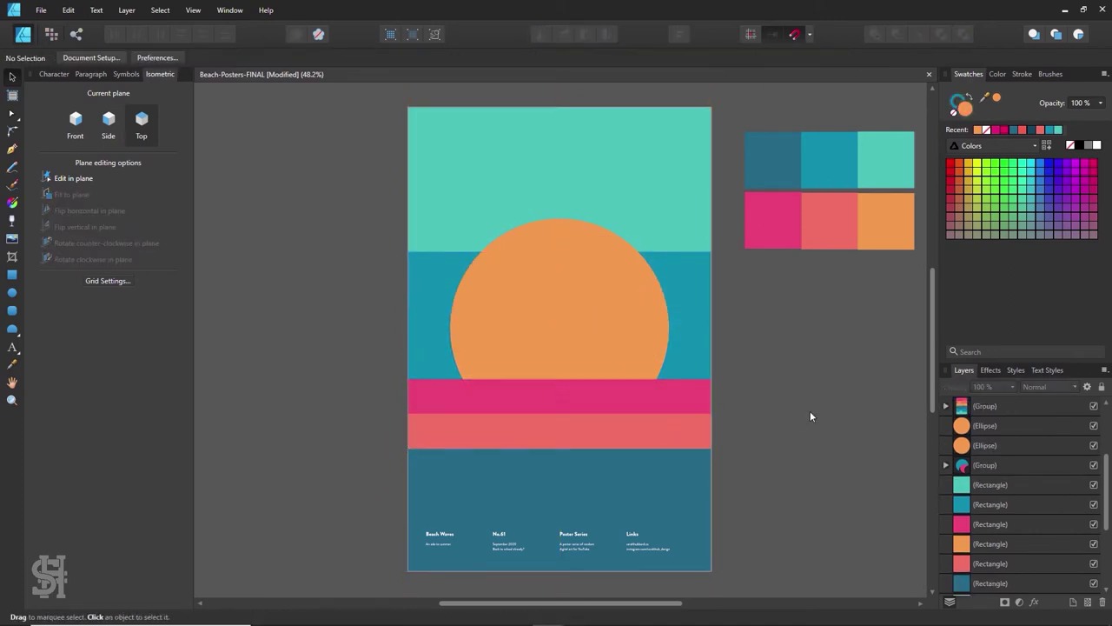
pyautogui.moveTo(679, 382); pyautogui.dragTo(679, 215)
pyautogui.click(775, 349)
pyautogui.click(660, 300)
pyautogui.click(689, 232)
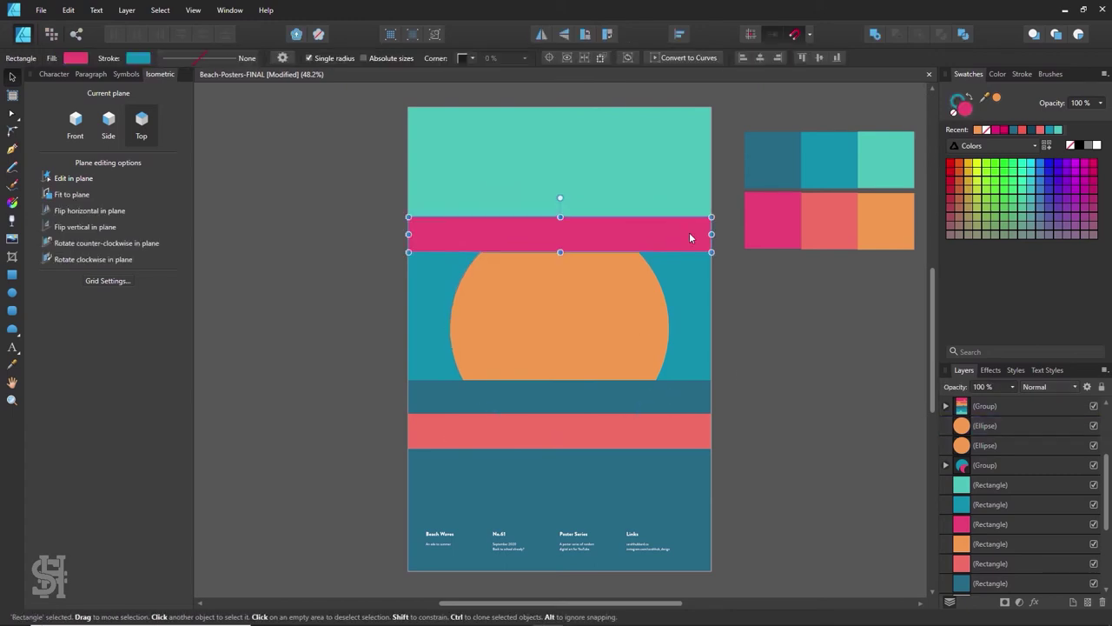
pyautogui.hotkey('ctrl', '[')
# Step: Set the pink band at the sun's base with the coral band just beneath it
pyautogui.moveTo(664, 242); pyautogui.dragTo(669, 370)
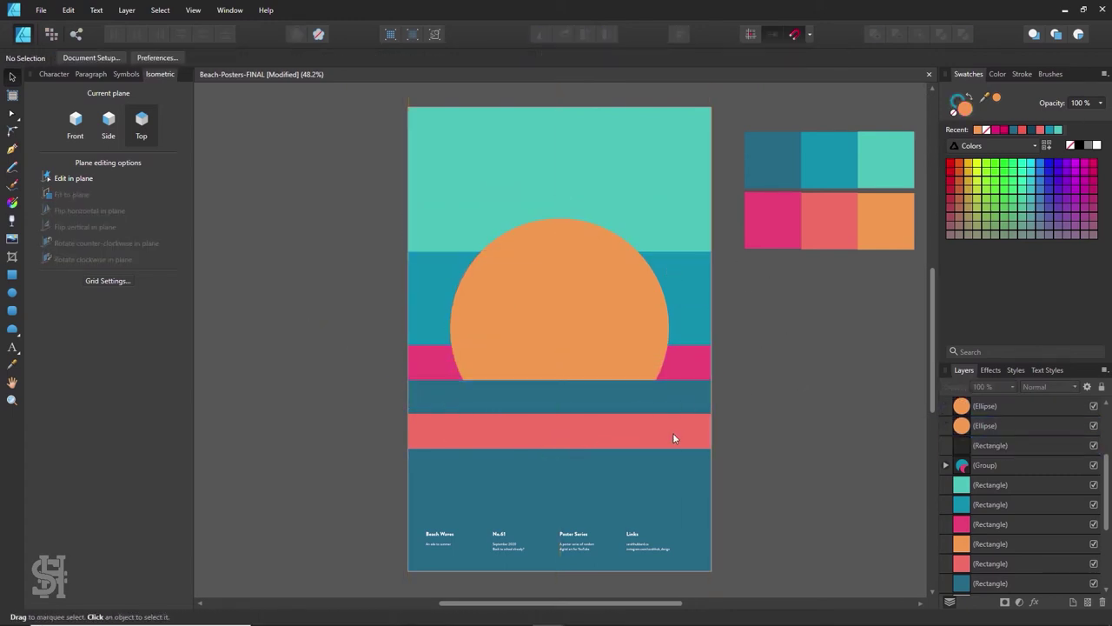
pyautogui.moveTo(673, 433); pyautogui.dragTo(673, 398)
pyautogui.click(866, 403)
pyautogui.click(561, 166)
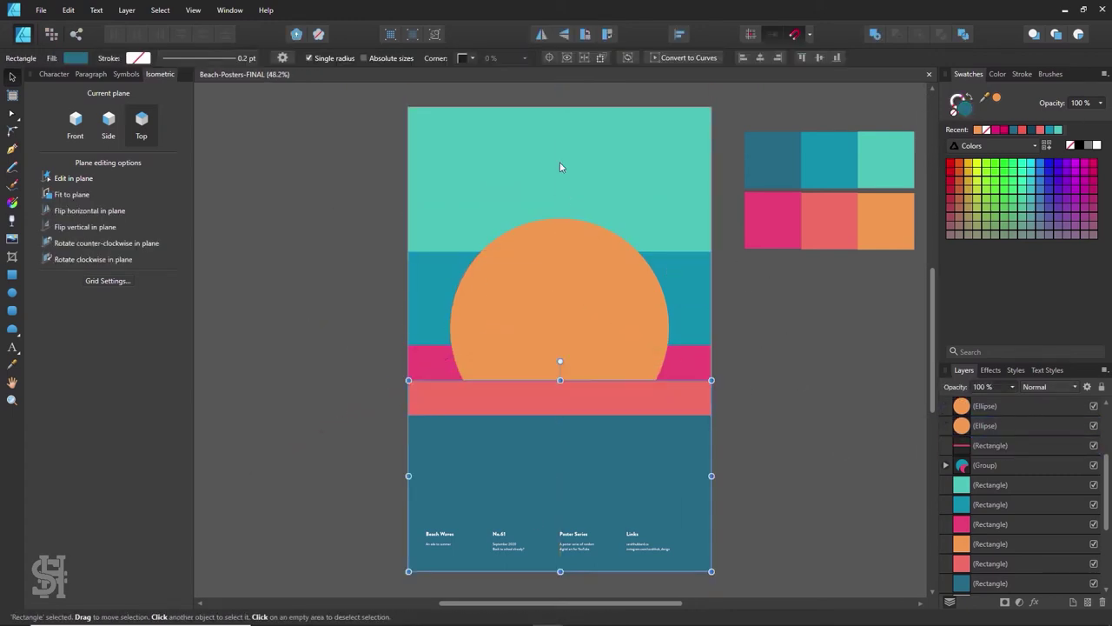
# Step: Add Mask layers to the sunset poster's sky, blue and pink bands for speckle painting
pyautogui.click(615, 330)
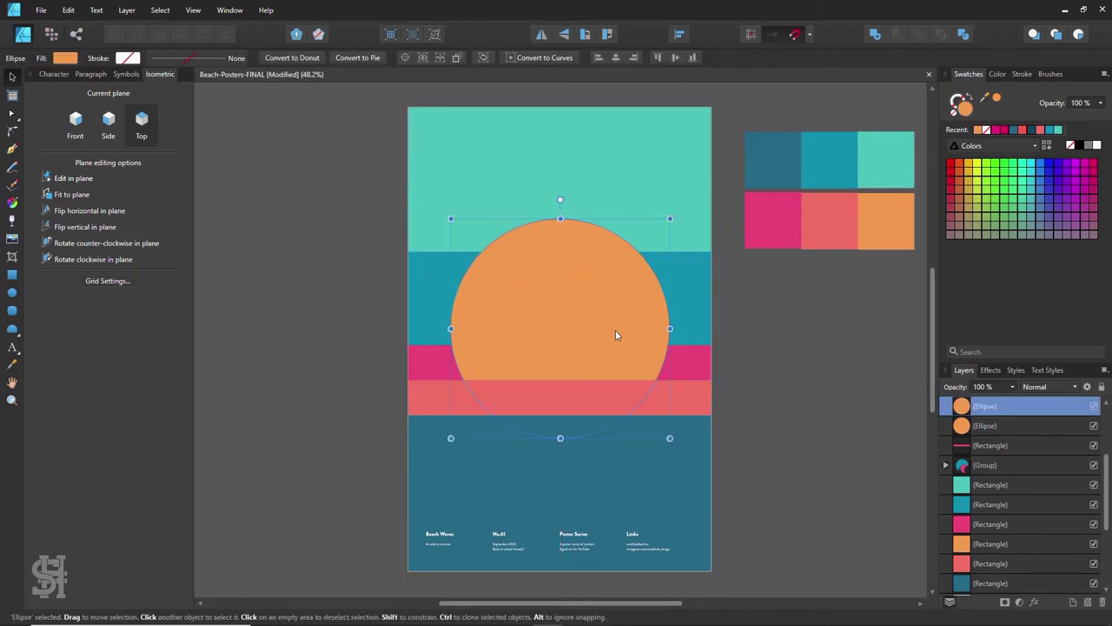
pyautogui.click(688, 401)
pyautogui.rightClick(644, 209)
pyautogui.click(735, 435)
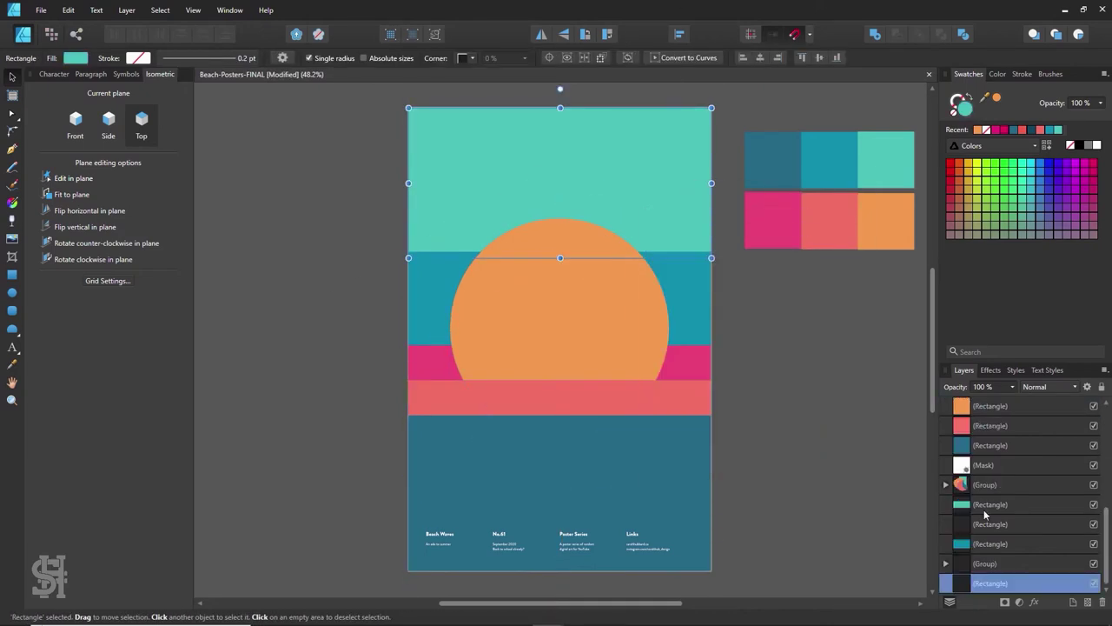
pyautogui.hotkey('ctrl', 'z')
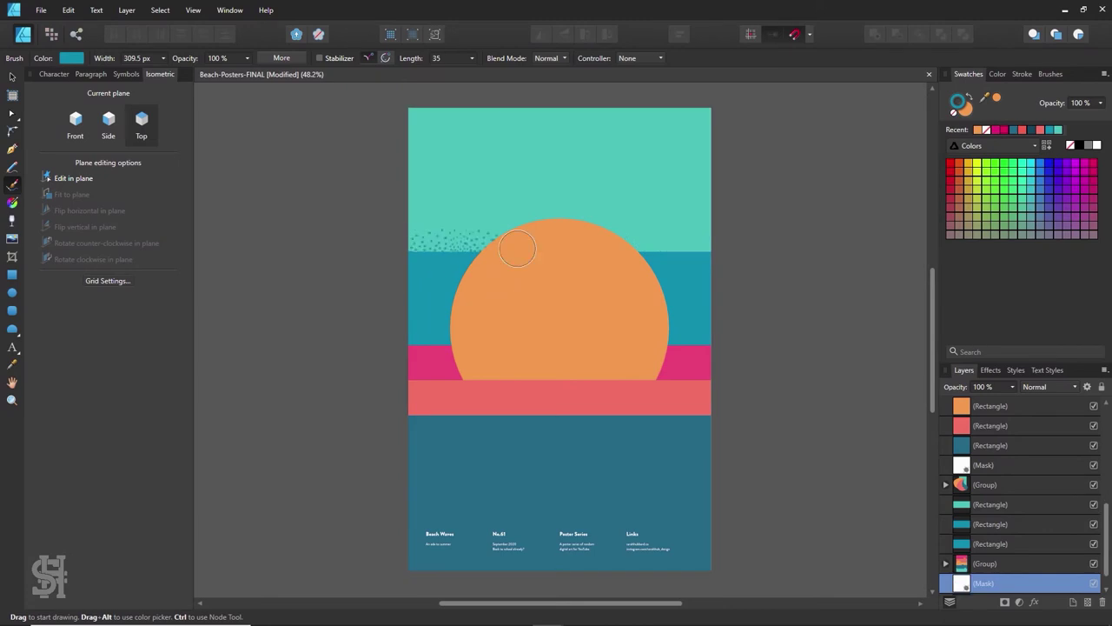
pyautogui.press('v')
pyautogui.click(418, 330)
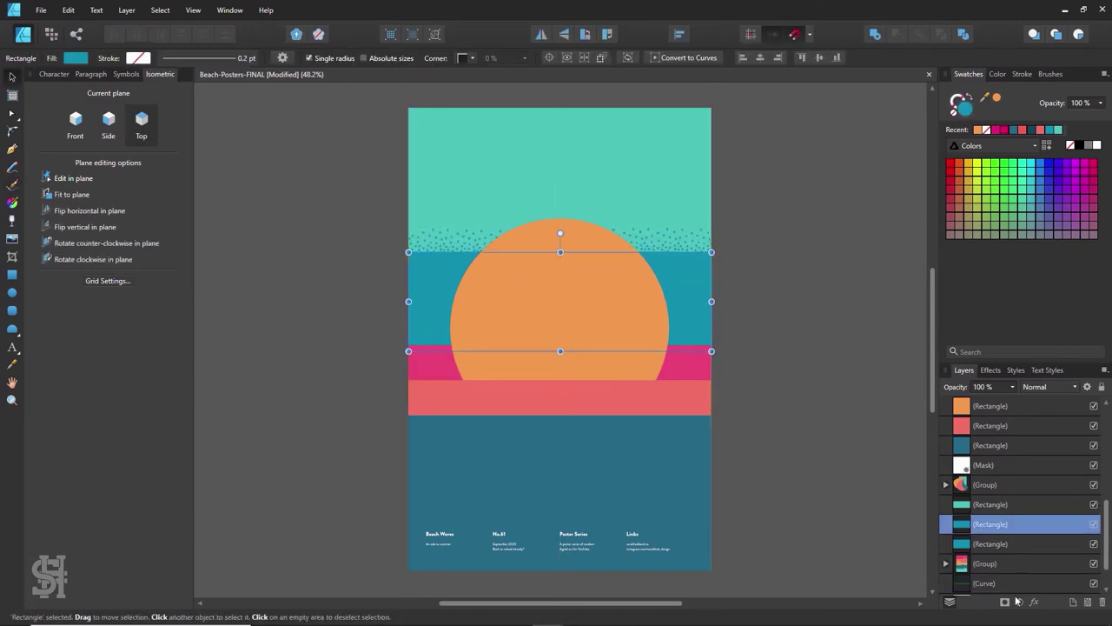
pyautogui.click(1017, 599)
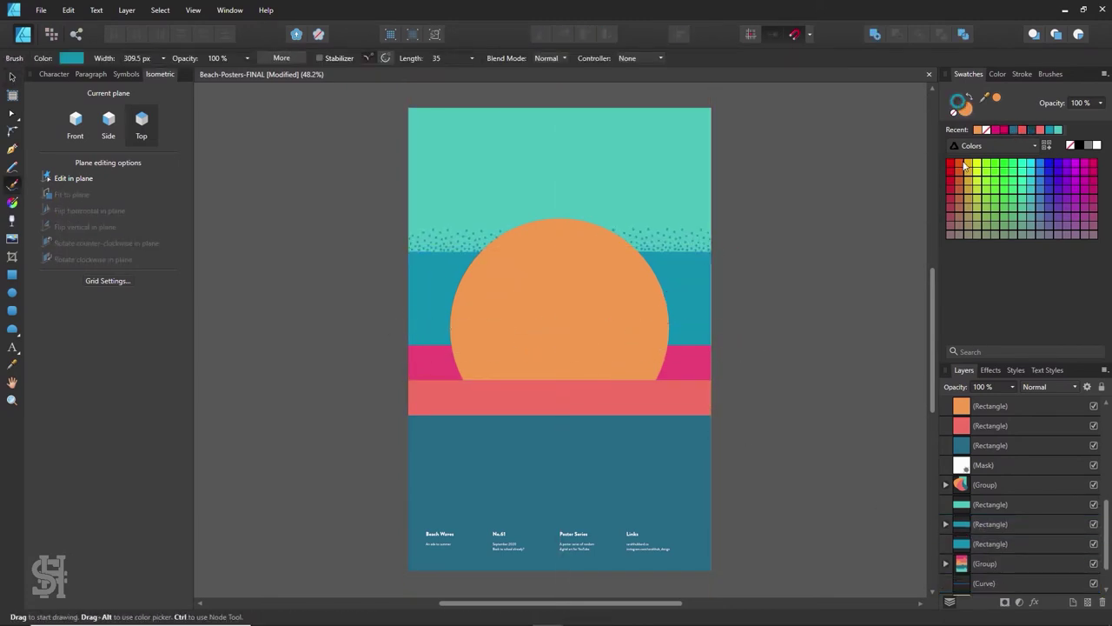
pyautogui.press('v')
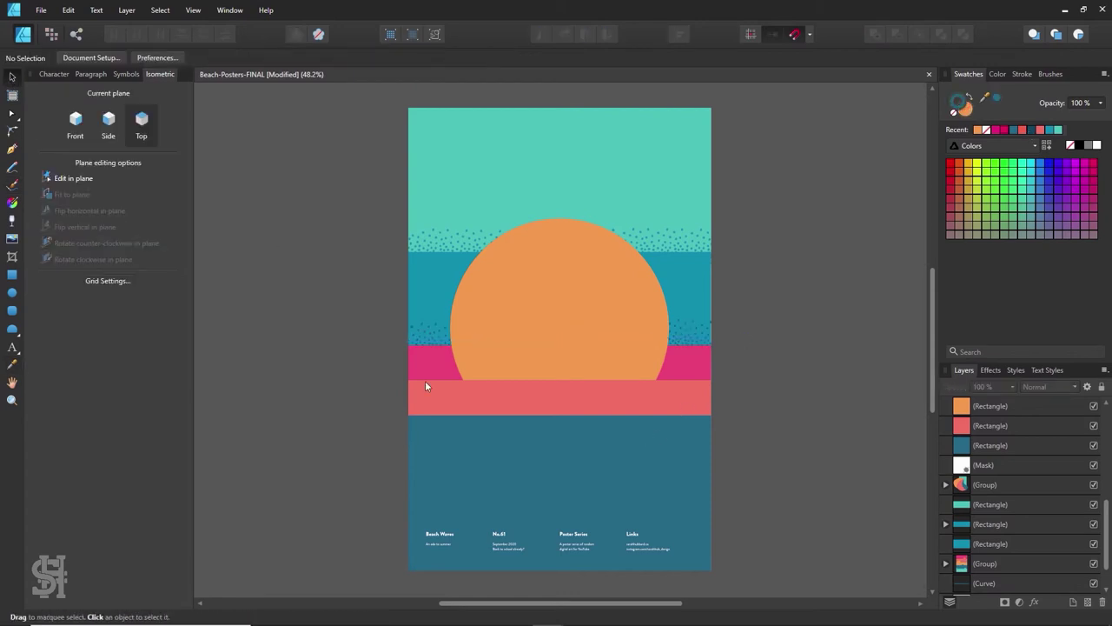
pyautogui.click(695, 371)
pyautogui.click(1005, 601)
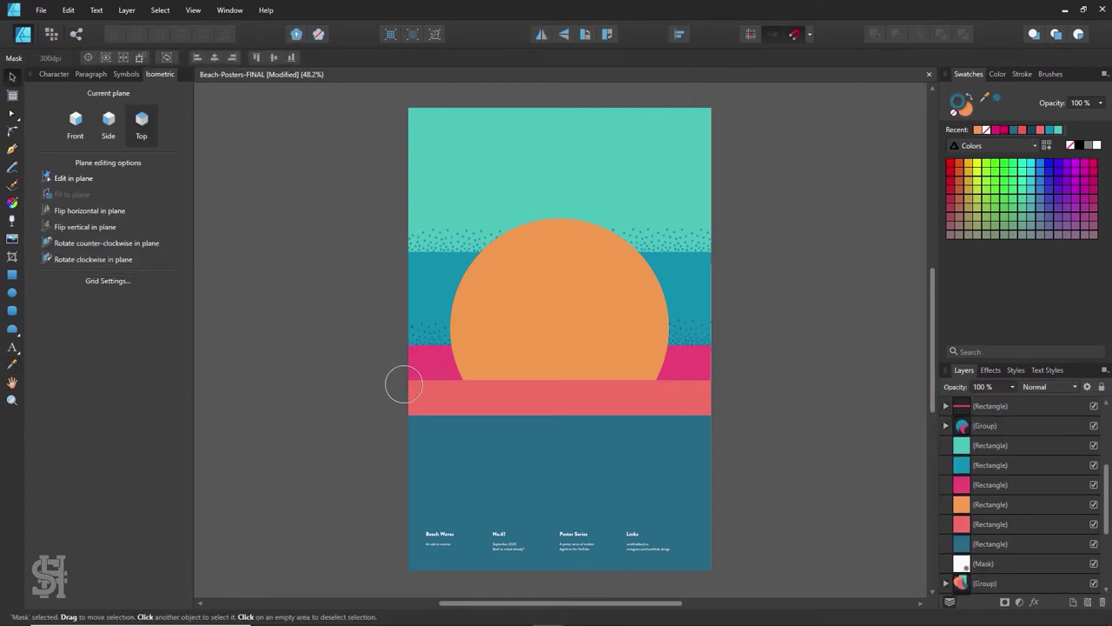
# Step: Paint pink speckles along the coral band's edge into its mask
pyautogui.click(695, 400)
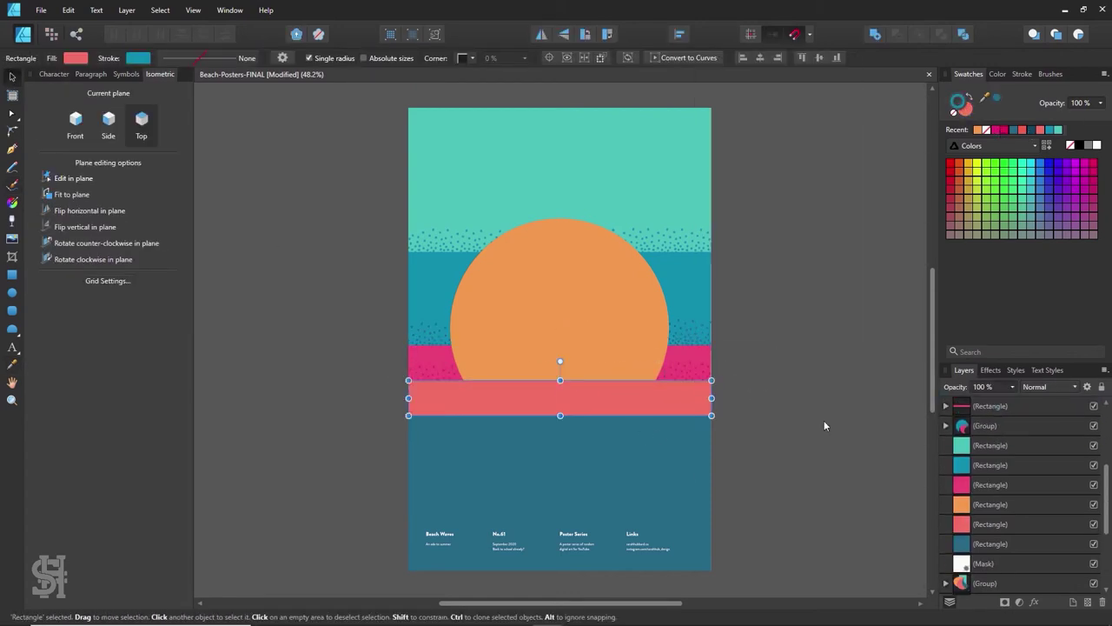
pyautogui.rightClick(674, 405)
pyautogui.press('b')
pyautogui.moveTo(412, 409); pyautogui.dragTo(672, 414)
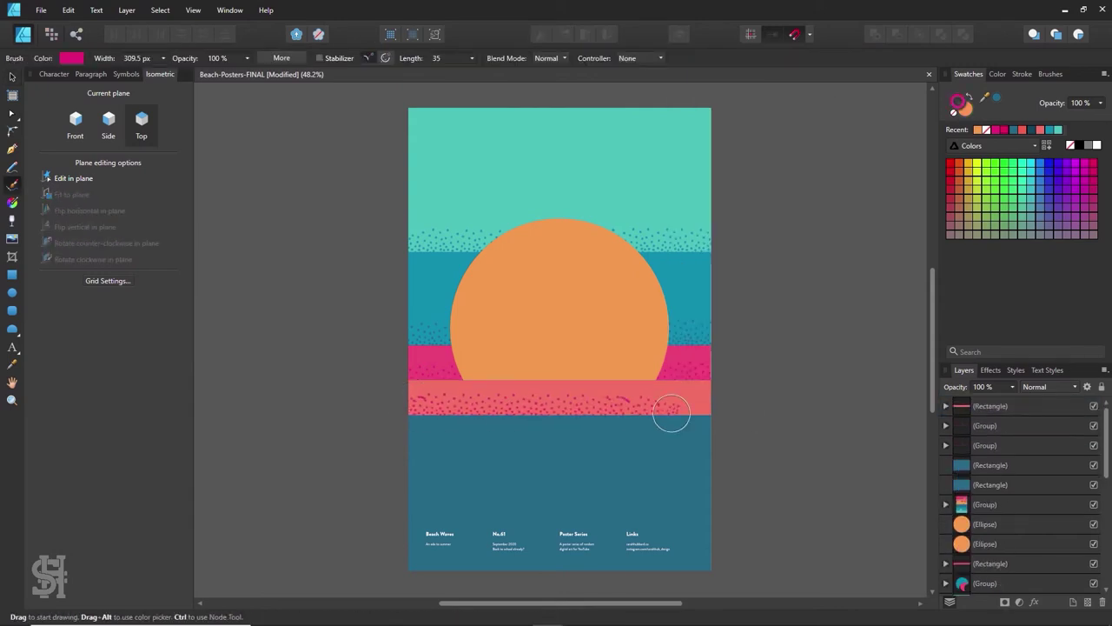
pyautogui.click(13, 79)
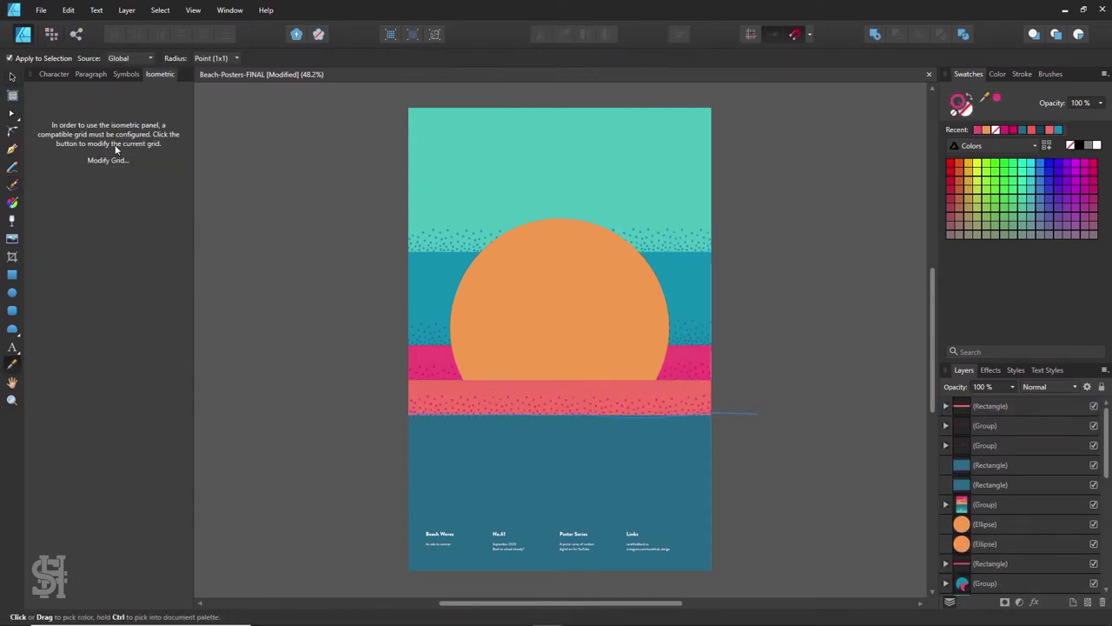
pyautogui.click(992, 468)
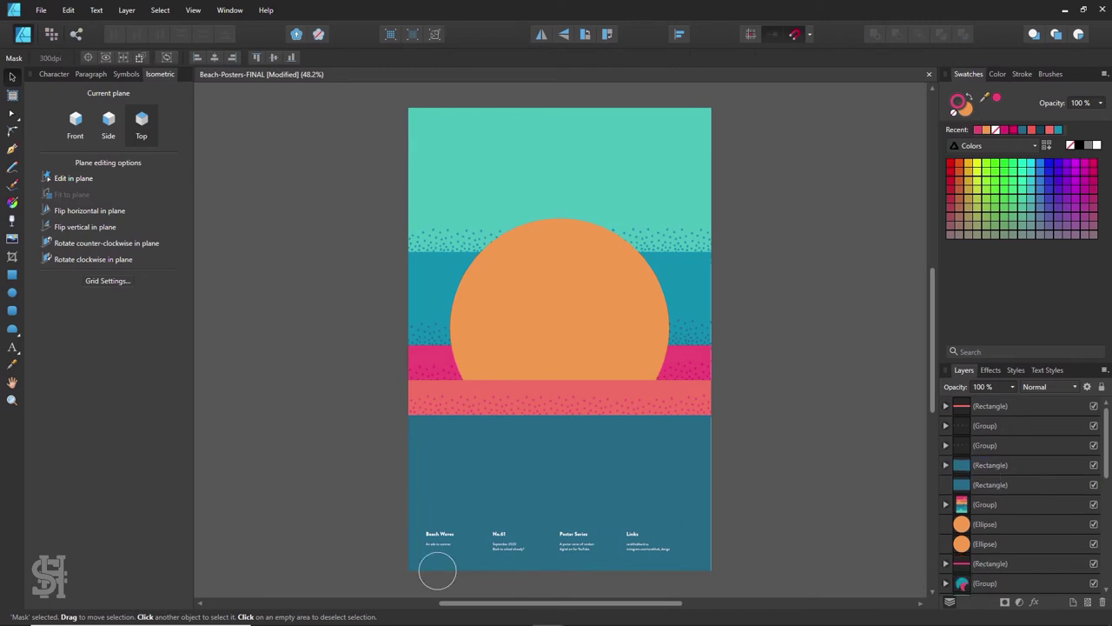
# Step: Paint speckles along the poster's bottom edge, undoing the orange stroke to resample colour
pyautogui.click(12, 77)
pyautogui.press('b')
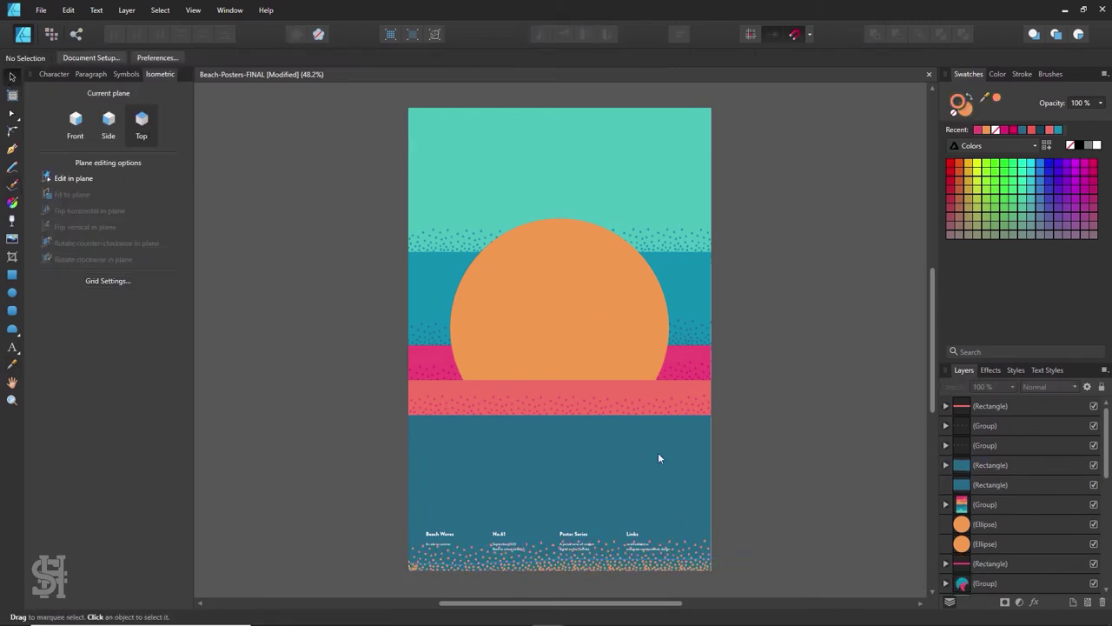
pyautogui.moveTo(406, 561); pyautogui.dragTo(740, 562)
pyautogui.press('v')
pyautogui.hotkey('ctrl', 'z')
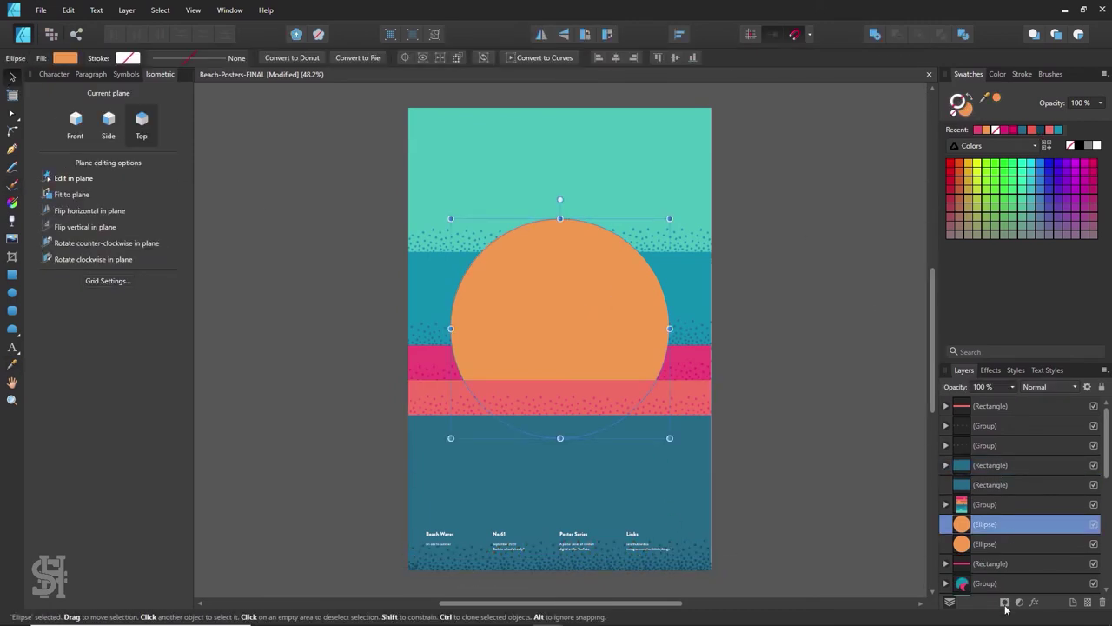
pyautogui.press('i')
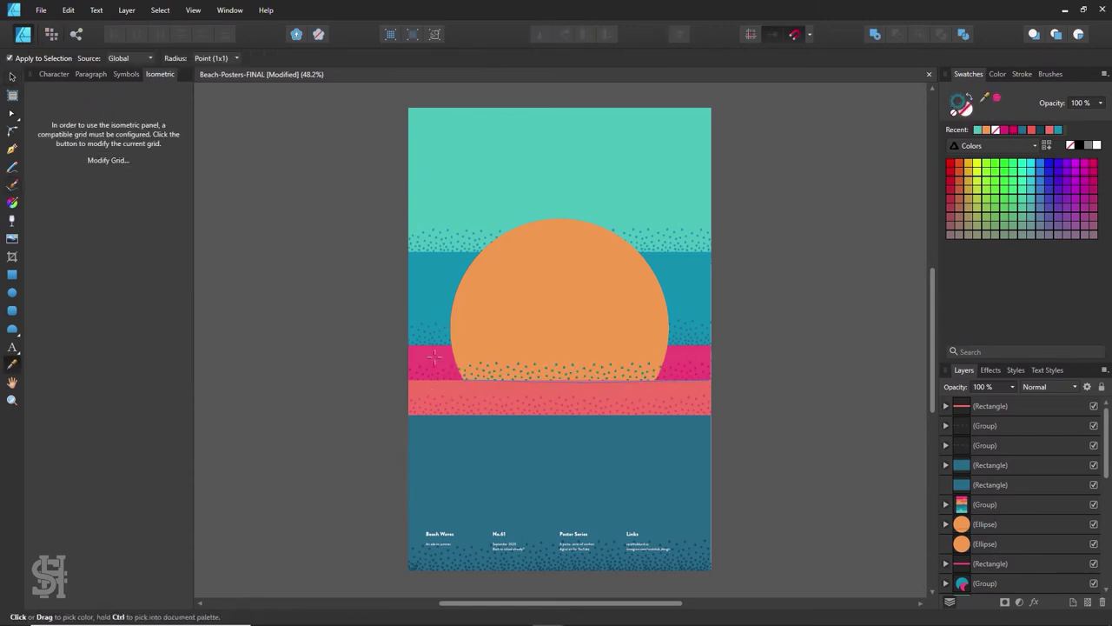
pyautogui.press('v')
pyautogui.scroll(-3, 663, 325)
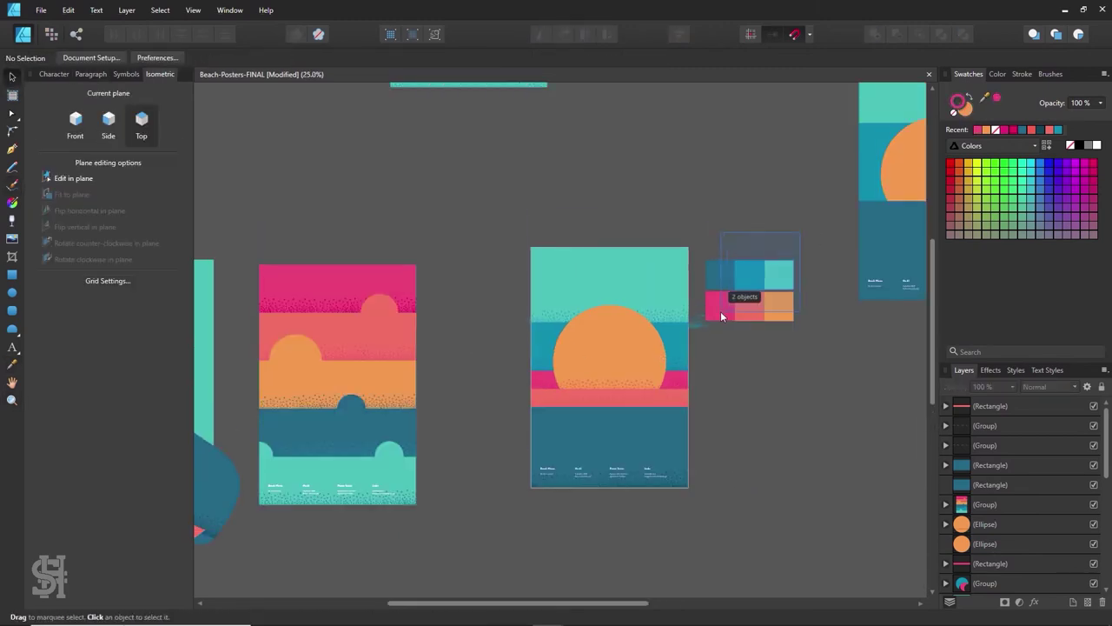
# Step: Restack the thin curve line and group all parts of the sunset poster
pyautogui.click(701, 321)
pyautogui.rightClick(690, 320)
pyautogui.click(646, 282)
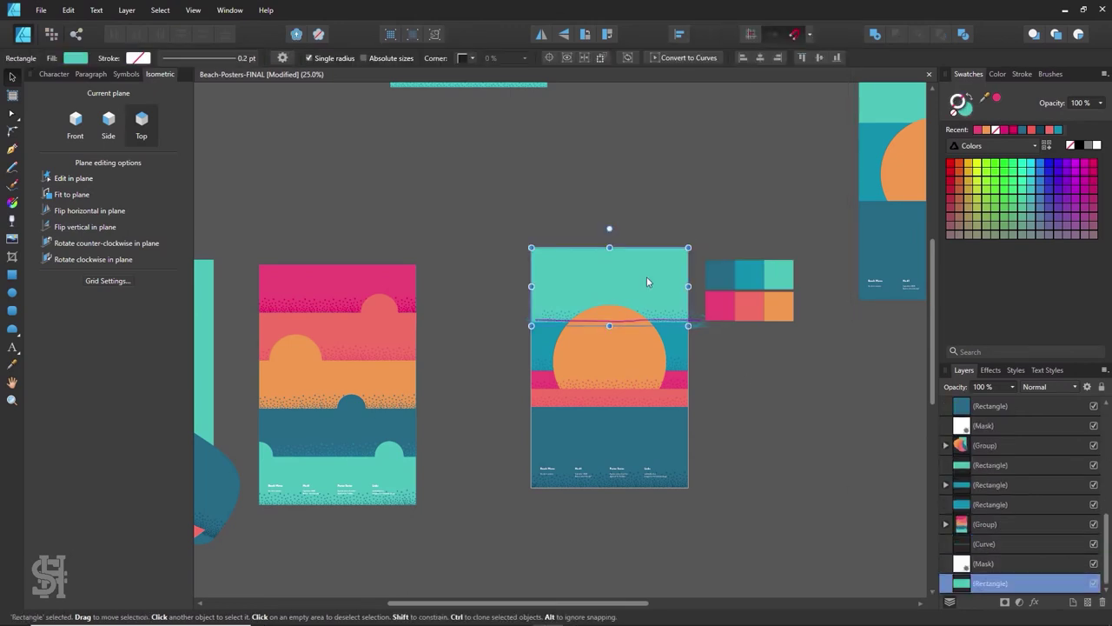
pyautogui.click(698, 323)
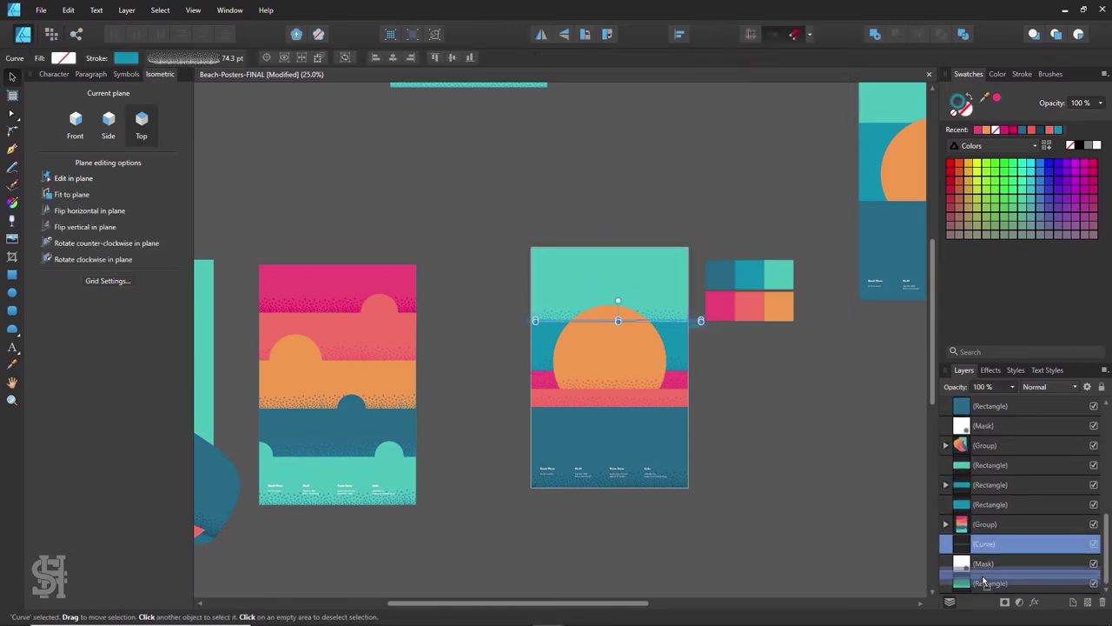
pyautogui.moveTo(985, 580); pyautogui.dragTo(985, 583)
pyautogui.click(522, 182)
pyautogui.moveTo(522, 183); pyautogui.dragTo(692, 489)
pyautogui.hotkey('ctrl', 'g')
# Step: Move the three poster groups left and duplicate the sunset poster onto the blank poster
pyautogui.moveTo(548, 489); pyautogui.dragTo(758, 449)
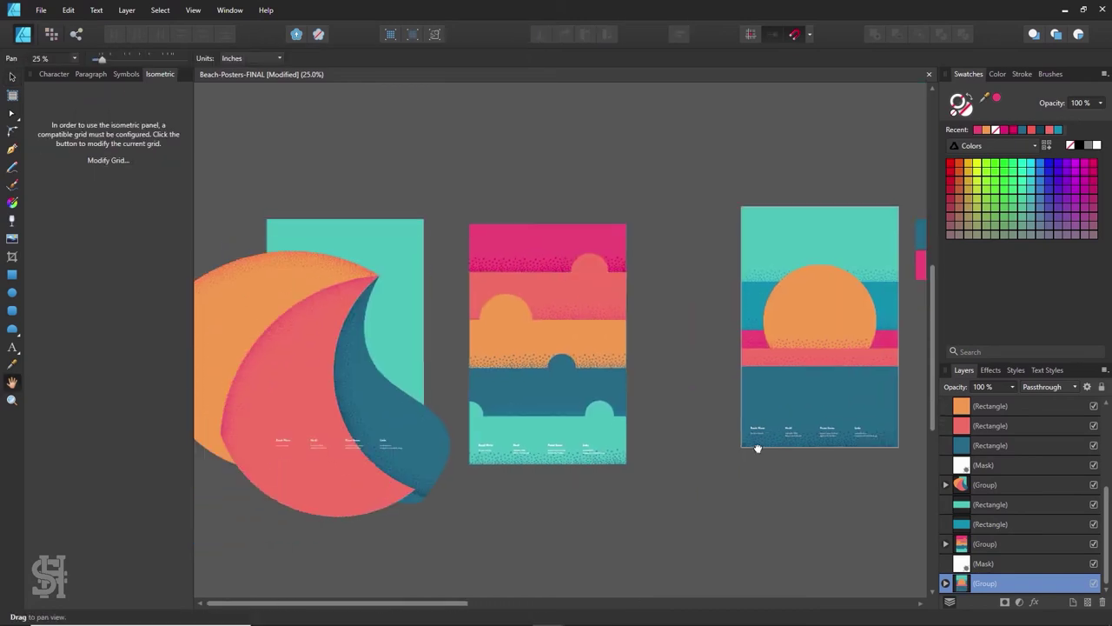
pyautogui.scroll(-1, 758, 448)
pyautogui.press('v')
pyautogui.click(716, 355)
pyautogui.moveTo(831, 223); pyautogui.dragTo(292, 528)
pyautogui.moveTo(721, 397)
pyautogui.mouseDown()
pyautogui.moveTo(619, 397)
pyautogui.moveTo(804, 393)
pyautogui.mouseUp()
pyautogui.click(619, 397)
pyautogui.scroll(1, 804, 392)
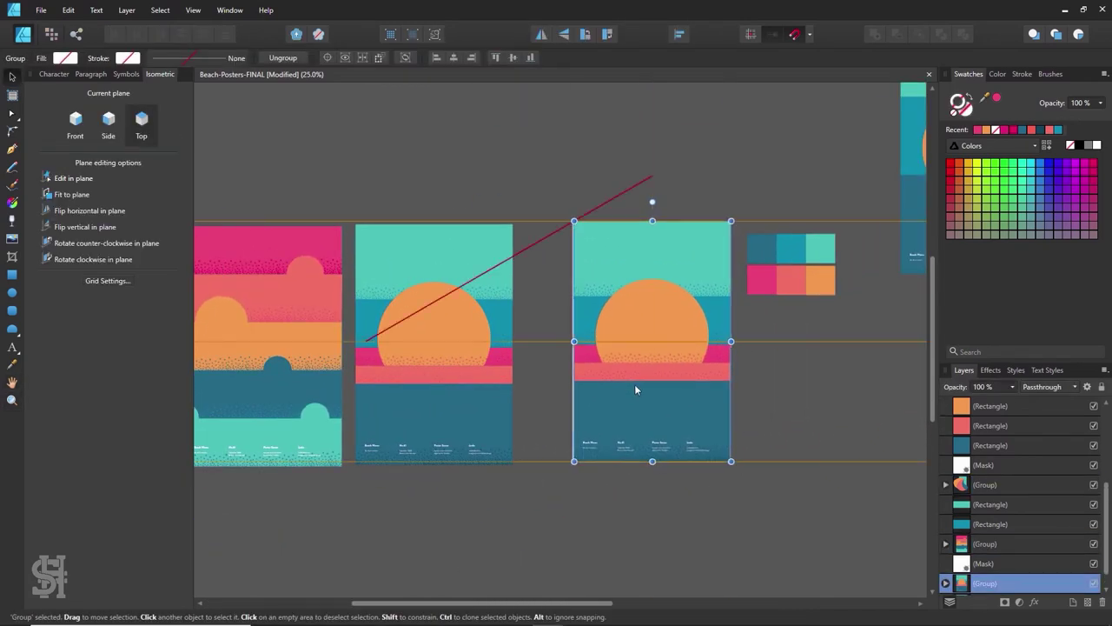
# Step: Delete the duplicated sunset art and stretch a teal rectangle to cover the new poster
pyautogui.click(652, 330)
pyautogui.press('Delete')
pyautogui.press('Delete')
pyautogui.press('Delete')
pyautogui.click(681, 457)
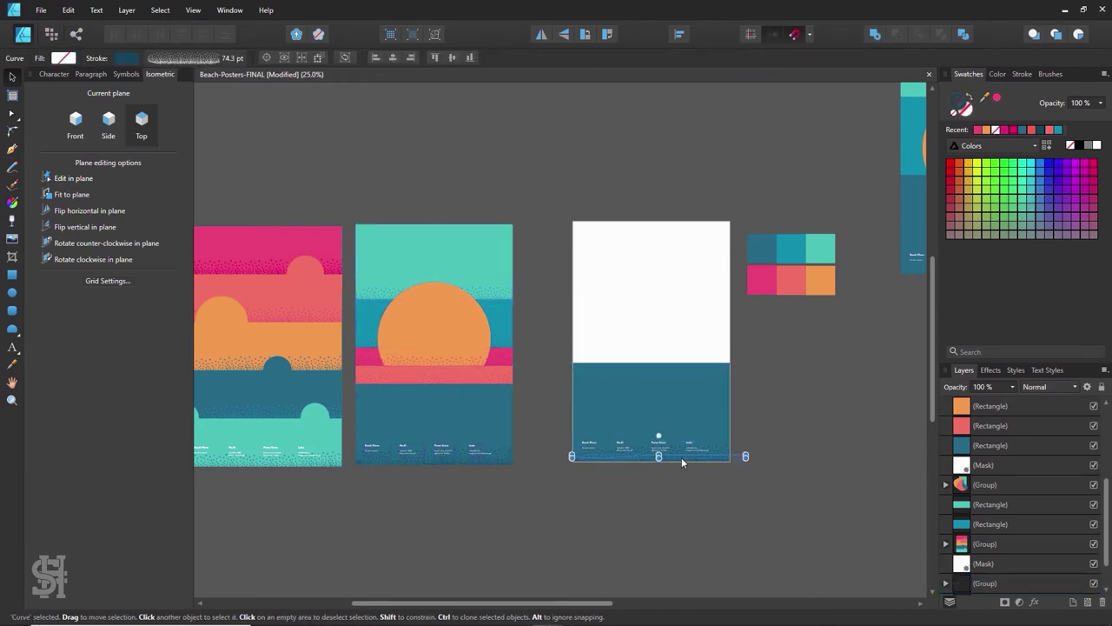
pyautogui.click(612, 370)
pyautogui.press('i')
pyautogui.click(821, 249)
pyautogui.press('v')
pyautogui.moveTo(652, 363); pyautogui.dragTo(651, 231)
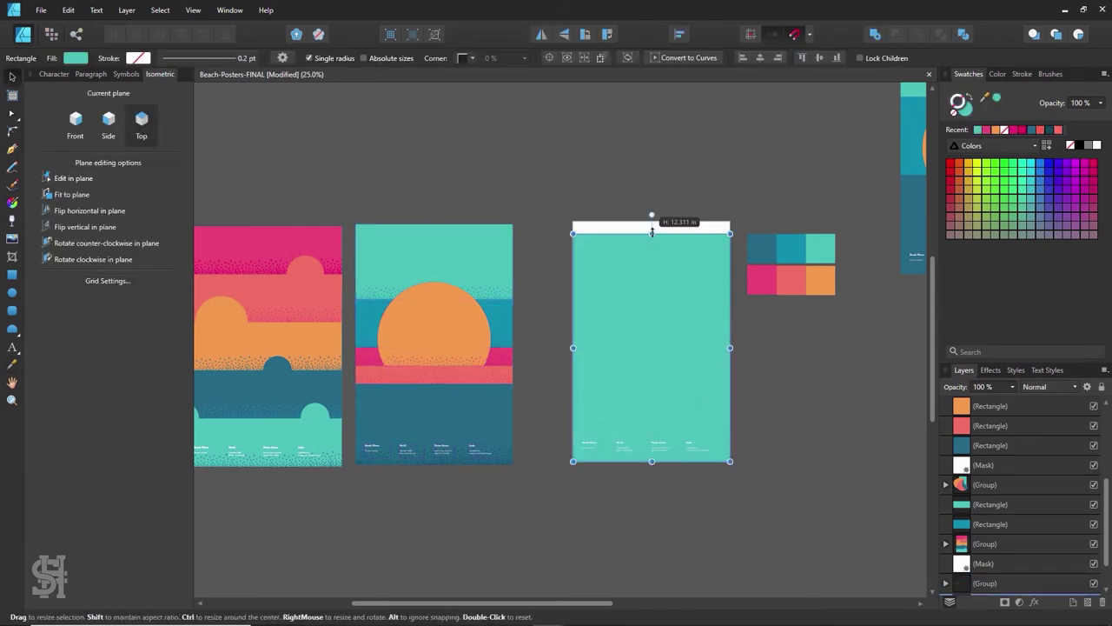
pyautogui.click(766, 393)
pyautogui.scroll(3, 765, 392)
# Step: Draw an orange circle and top rectangle, subtract them, and size the half-circle to poster width
pyautogui.click(12, 329)
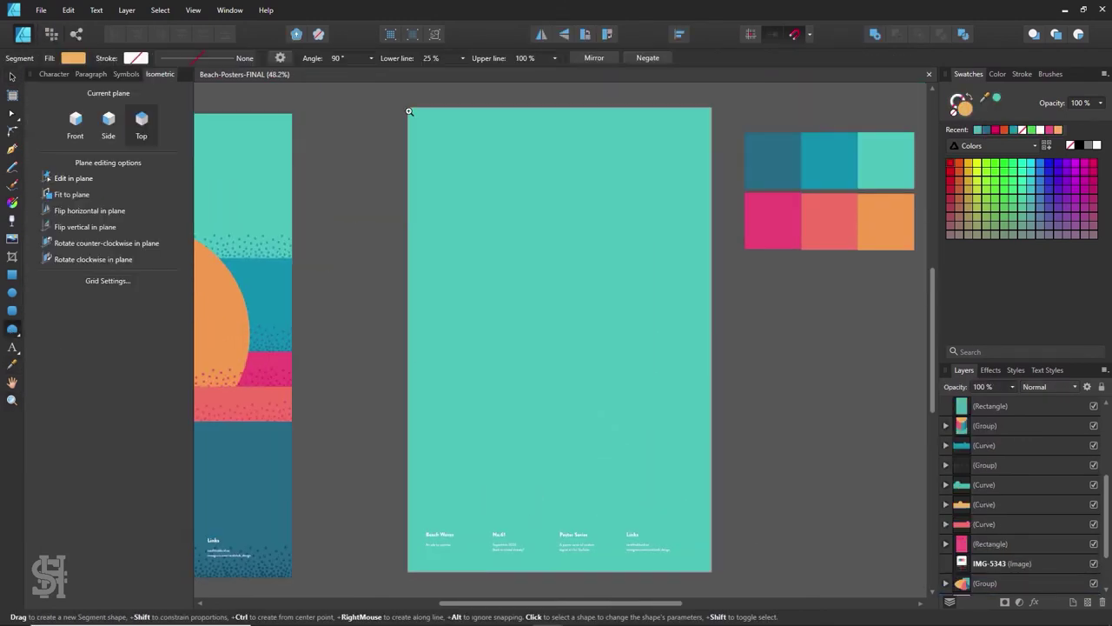
pyautogui.moveTo(407, 105); pyautogui.dragTo(722, 420)
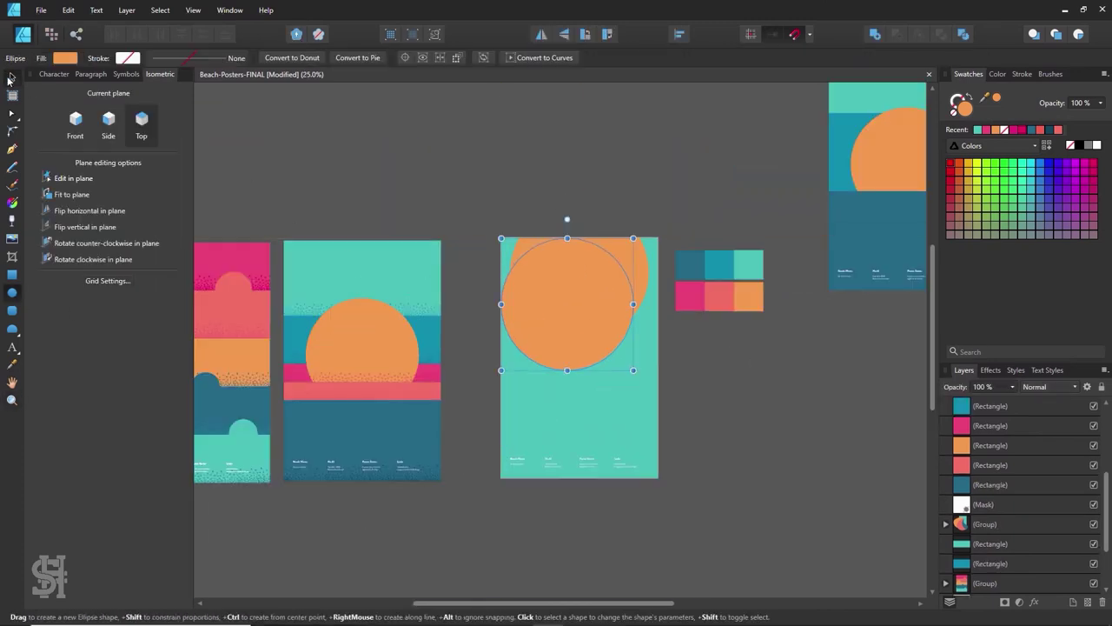
pyautogui.moveTo(342, 105); pyautogui.dragTo(657, 247)
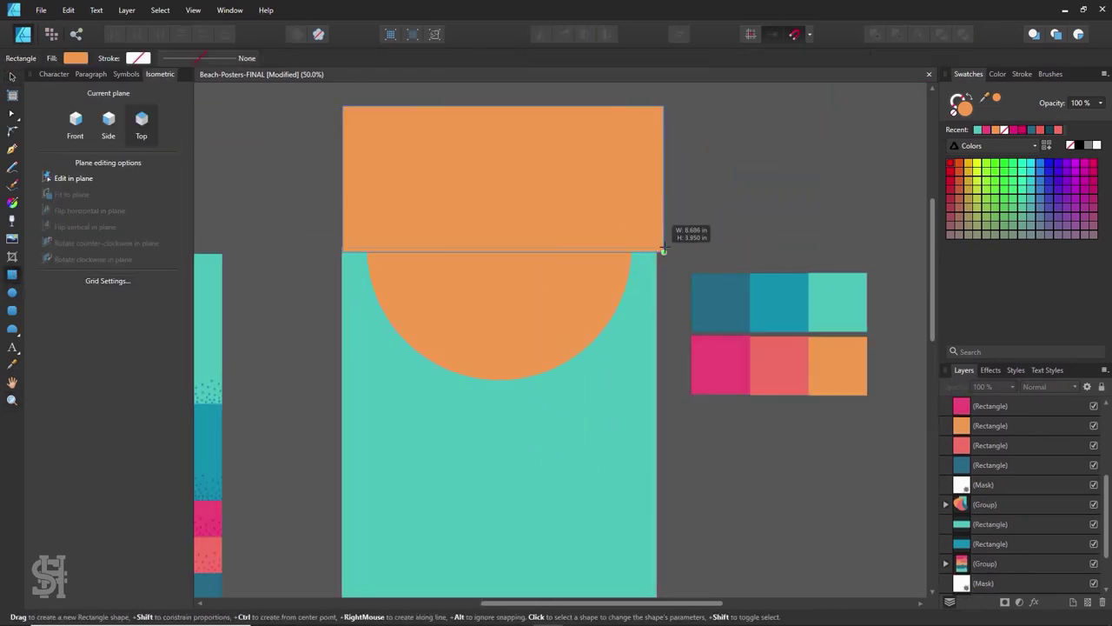
pyautogui.keyDown('shift'); pyautogui.click(401, 319); pyautogui.keyUp('shift')
pyautogui.click(897, 34)
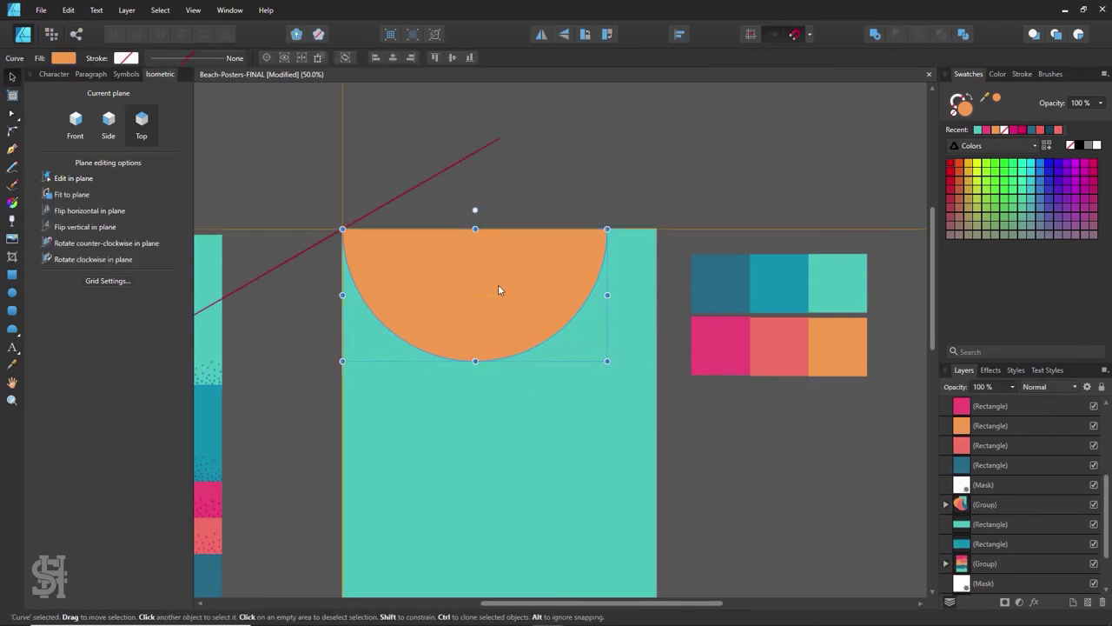
pyautogui.moveTo(651, 383); pyautogui.dragTo(653, 385)
pyautogui.scroll(-2, 683, 406)
pyautogui.press('z')
pyautogui.hotkey('ctrl', '-')
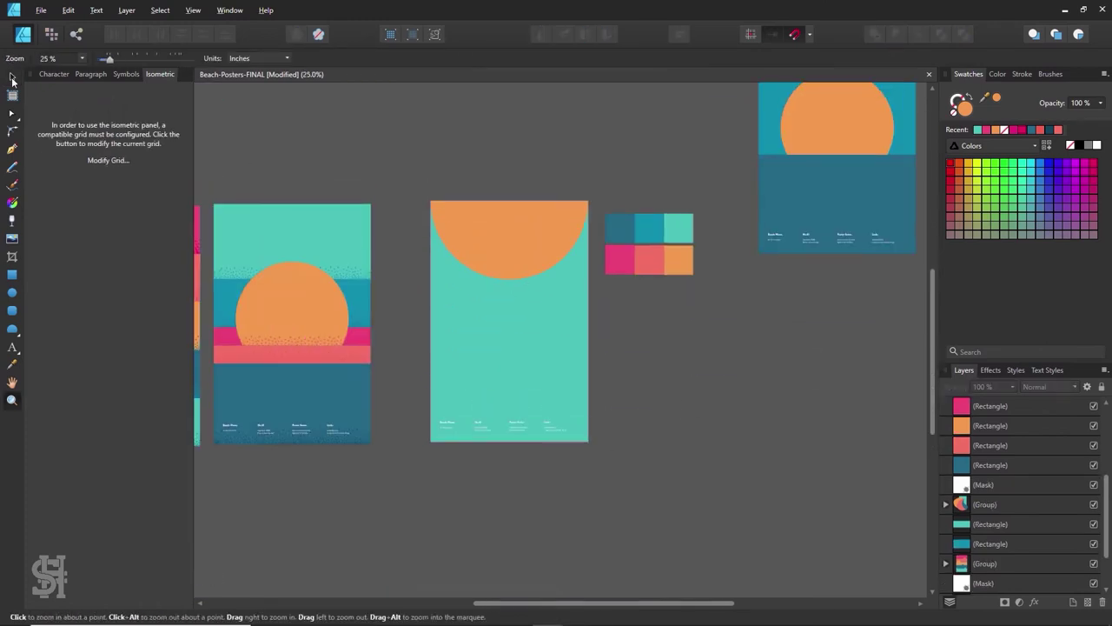
# Step: Draw a tall rectangle strip, colour it pink with the Color Picker and move it right
pyautogui.moveTo(479, 427); pyautogui.dragTo(479, 442)
pyautogui.press('z')
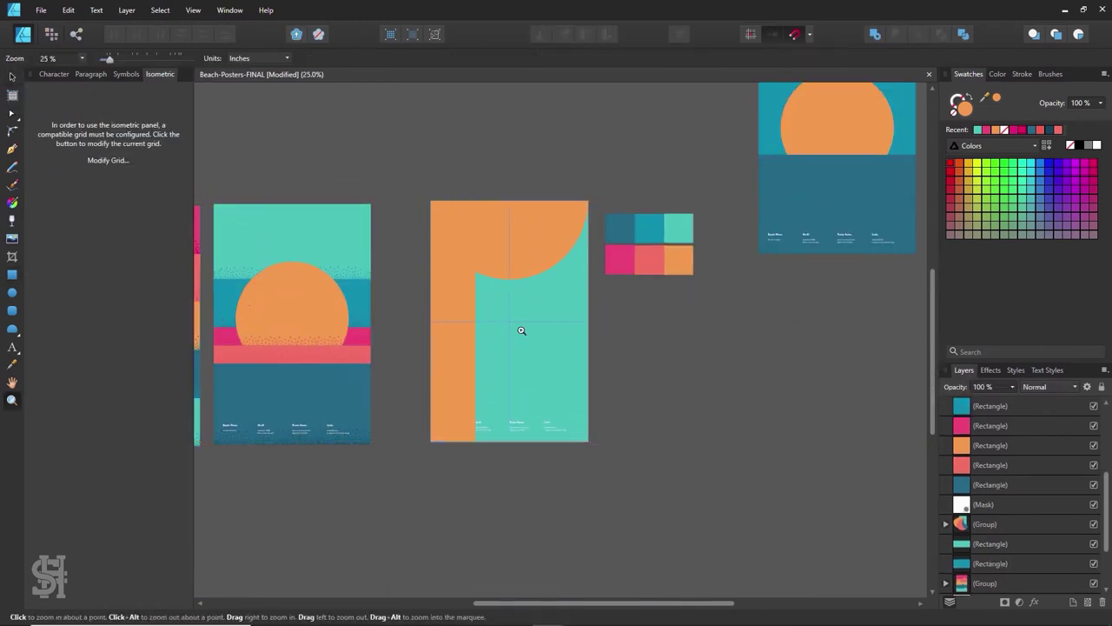
pyautogui.click(521, 327)
pyautogui.press('i')
pyautogui.click(207, 344)
pyautogui.press('v')
pyautogui.moveTo(379, 348)
pyautogui.mouseDown()
pyautogui.moveTo(483, 355)
pyautogui.moveTo(557, 336)
pyautogui.moveTo(665, 363)
pyautogui.mouseUp()
# Step: Duplicate the strip into salmon, teal and dark teal copies
pyautogui.press('i')
pyautogui.click(770, 202)
pyautogui.press('v')
pyautogui.press('i')
pyautogui.click(778, 126)
pyautogui.press('v')
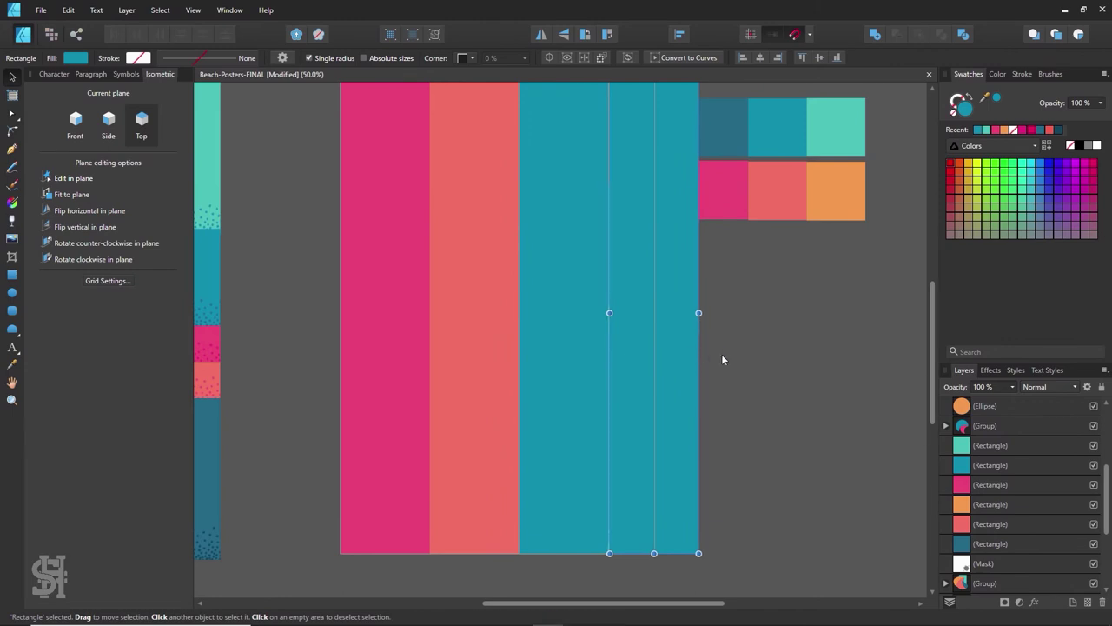
pyautogui.click(727, 132)
pyautogui.press('v')
# Step: Fit the four strips to the poster, send them behind the half-circle, group and stretch them
pyautogui.moveTo(701, 313); pyautogui.dragTo(654, 313)
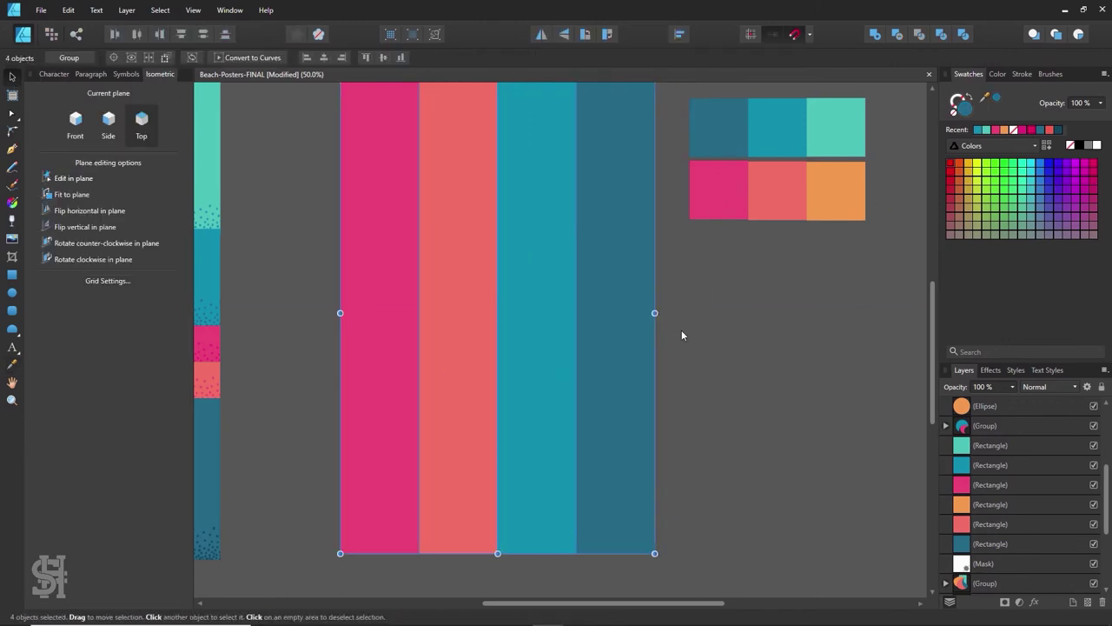
pyautogui.hotkey('ctrl', 'shift', '[')
pyautogui.hotkey('ctrl', ']')
pyautogui.click(619, 382)
pyautogui.scroll(5, 618, 382)
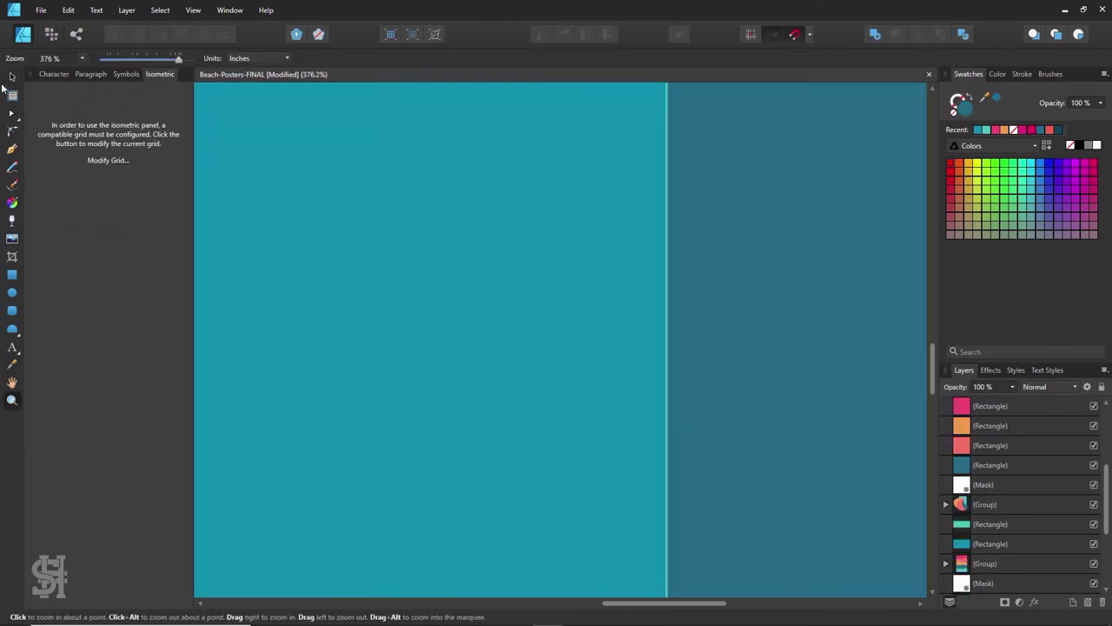
pyautogui.scroll(-5, 734, 385)
pyautogui.keyDown('shift'); pyautogui.click(536, 400); pyautogui.keyUp('shift')
pyautogui.hotkey('ctrl', 'g')
pyautogui.moveTo(710, 339)
pyautogui.mouseDown()
pyautogui.moveTo(694, 340)
pyautogui.moveTo(710, 340)
pyautogui.mouseUp()
pyautogui.moveTo(551, 570); pyautogui.dragTo(550, 359)
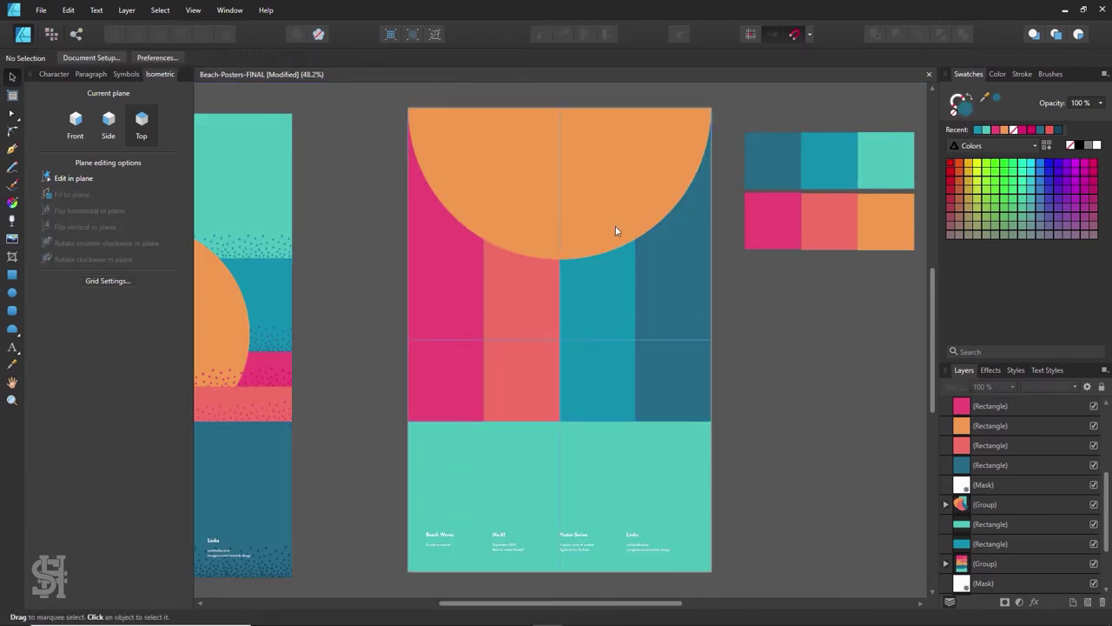
# Step: Extend the strips down the poster and try an upright teal half-circle copy, then undo it
pyautogui.moveTo(616, 232); pyautogui.dragTo(619, 482)
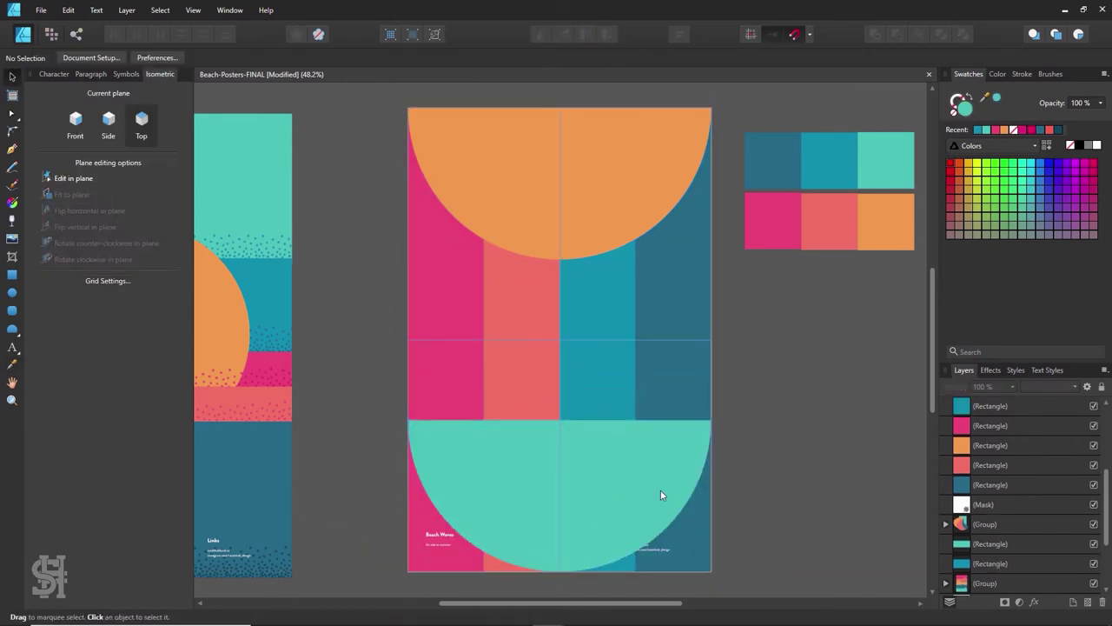
pyautogui.moveTo(561, 570); pyautogui.dragTo(567, 396)
pyautogui.moveTo(356, 374); pyautogui.dragTo(556, 476)
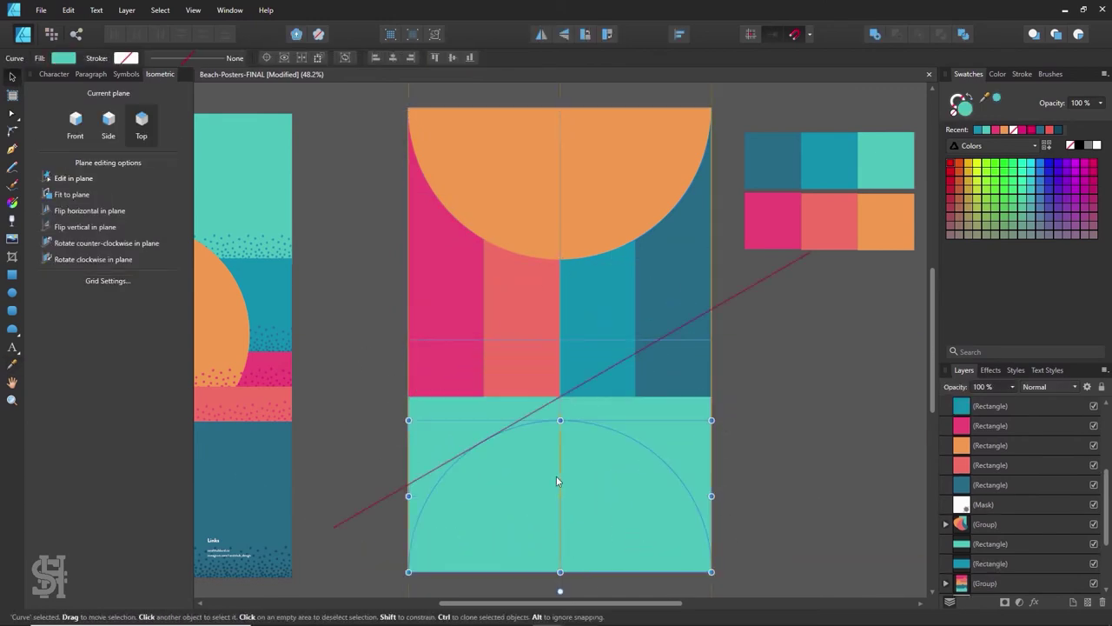
pyautogui.hotkey('ctrl', 'z')
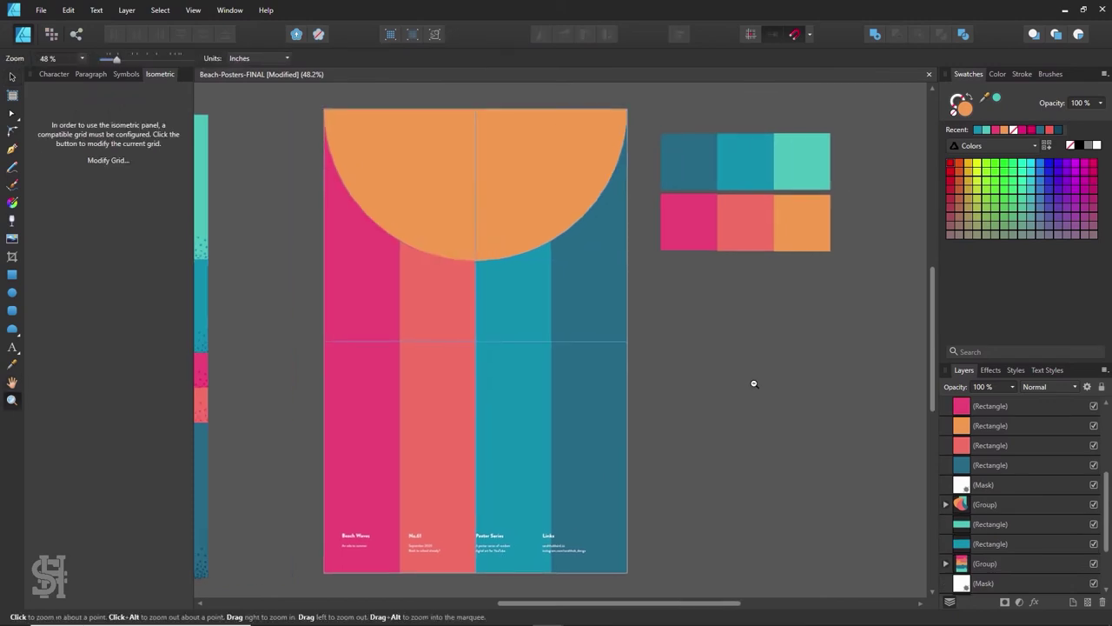
pyautogui.scroll(-3, 556, 348)
# Step: Move the teal base out beside the poster, shorten it, and bring it back with the half-circle
pyautogui.click(587, 345)
pyautogui.moveTo(544, 265); pyautogui.dragTo(741, 377)
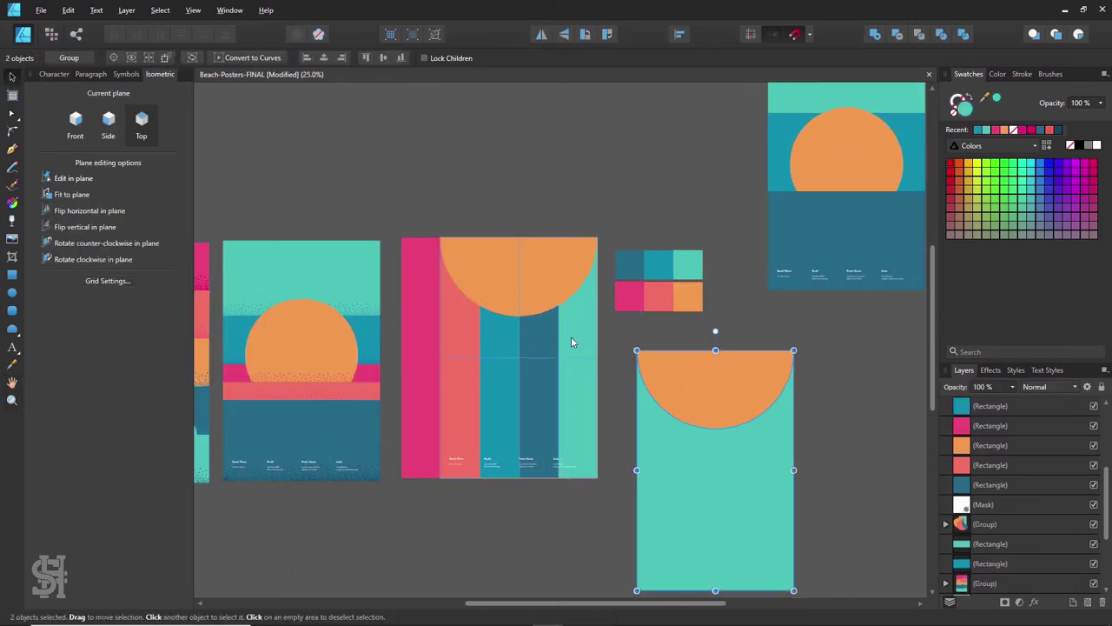
pyautogui.click(571, 349)
pyautogui.scroll(-1, 827, 402)
pyautogui.moveTo(715, 564); pyautogui.dragTo(714, 449)
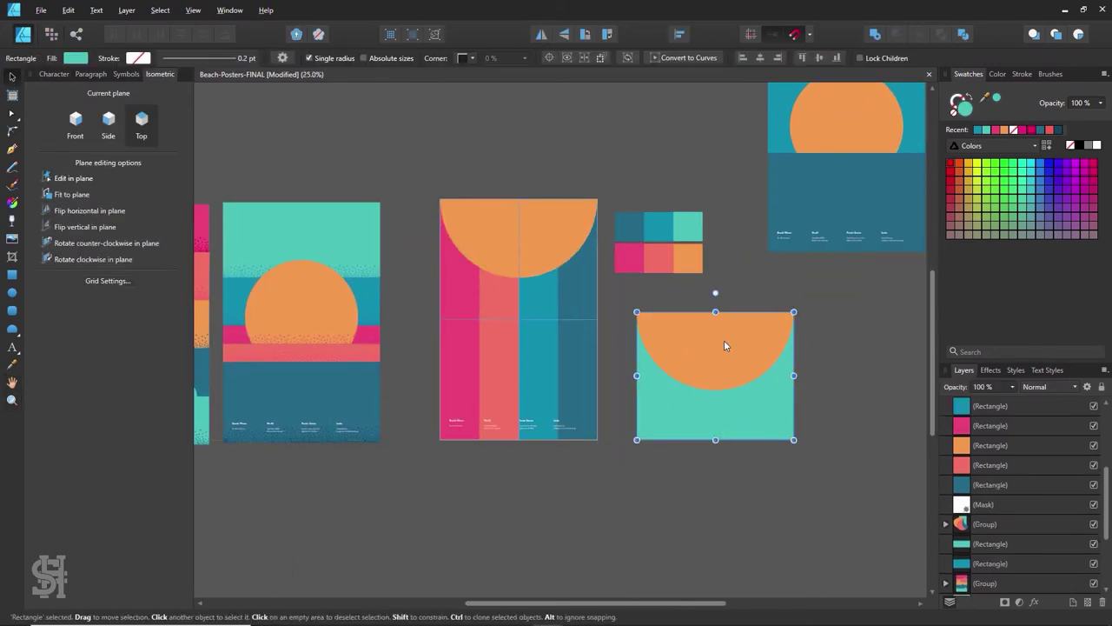
pyautogui.moveTo(725, 345)
pyautogui.mouseDown()
pyautogui.moveTo(552, 417)
pyautogui.moveTo(726, 348)
pyautogui.mouseUp()
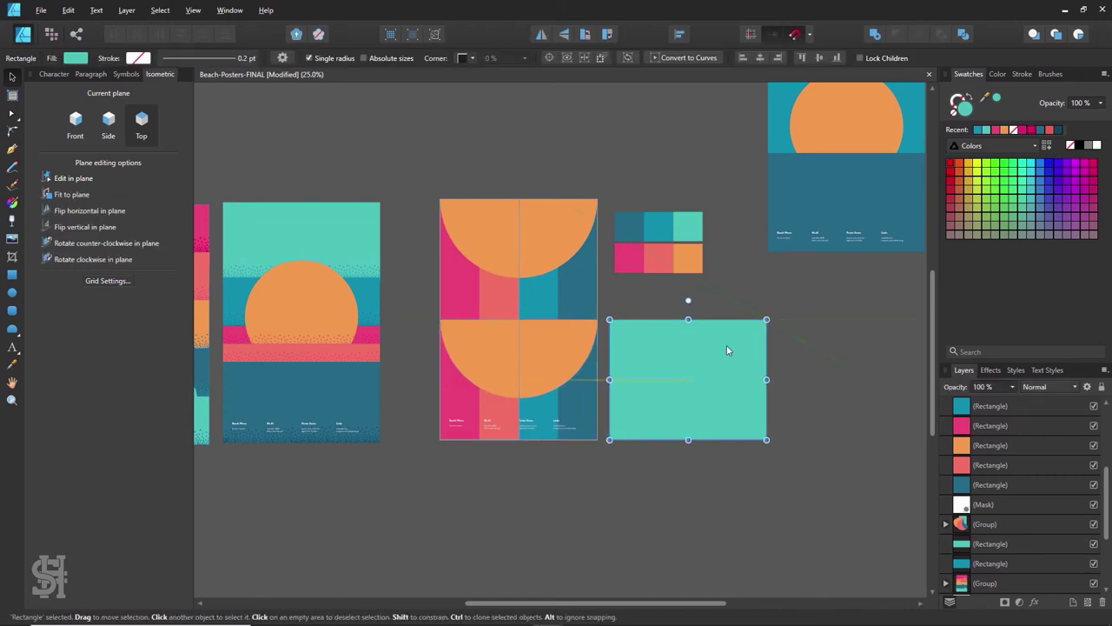
# Step: Centre the half-circle on the teal base and subtract it at the poster's bottom
pyautogui.click(679, 34)
pyautogui.click(897, 34)
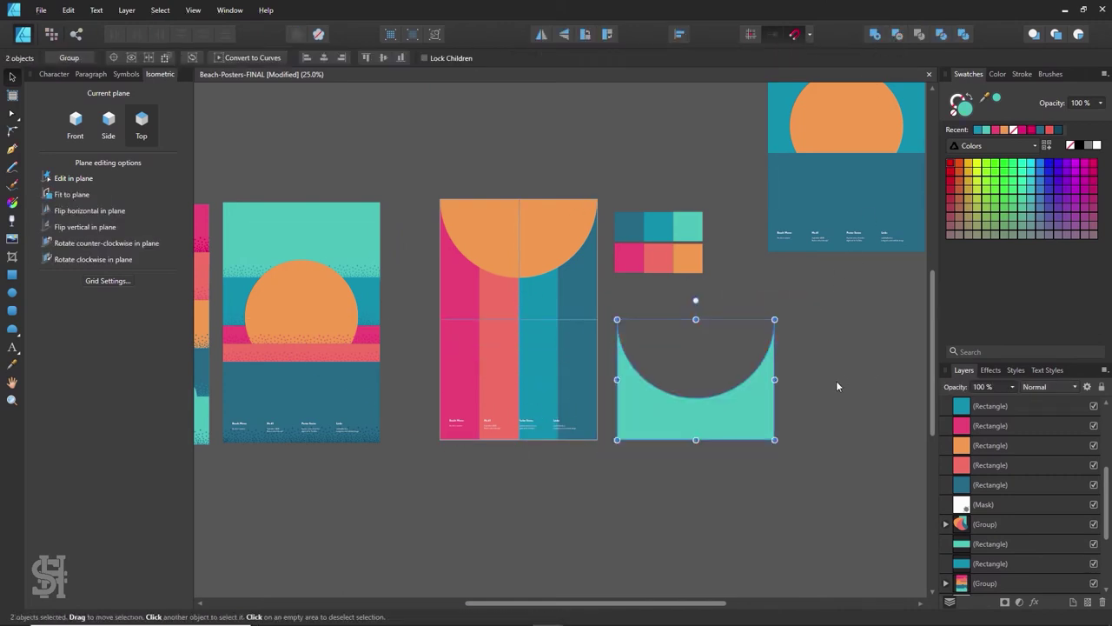
pyautogui.moveTo(741, 427); pyautogui.dragTo(566, 427)
pyautogui.press('z')
pyautogui.click(550, 405)
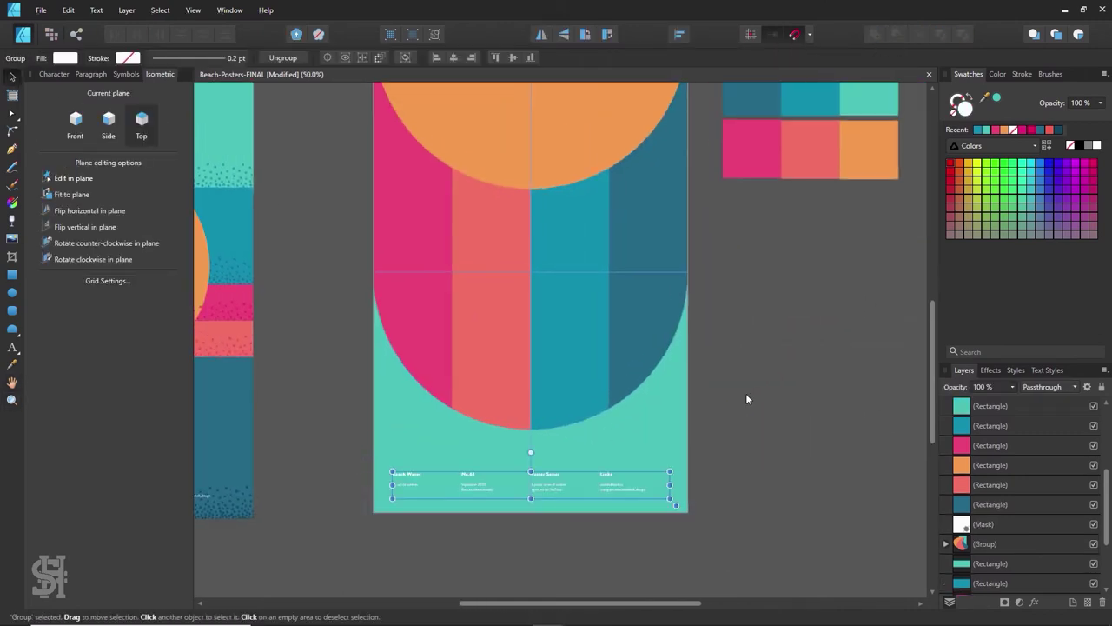
pyautogui.click(638, 201)
# Step: Add a mask layer to the teal base and paint dark teal speckles with sampled colour
pyautogui.rightClick(545, 181)
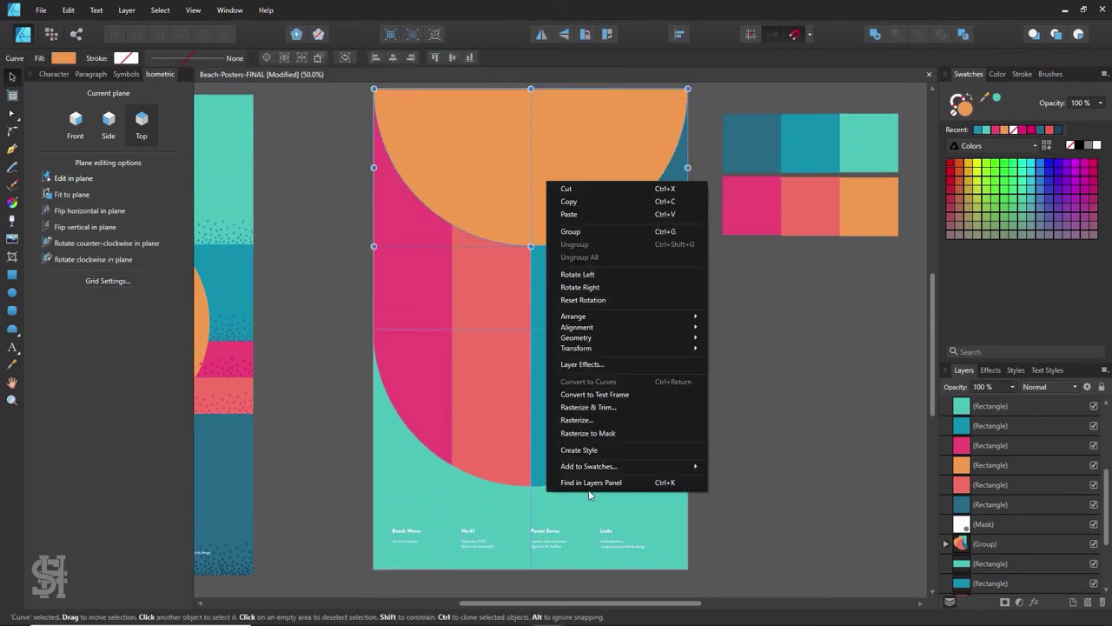
pyautogui.press('Escape')
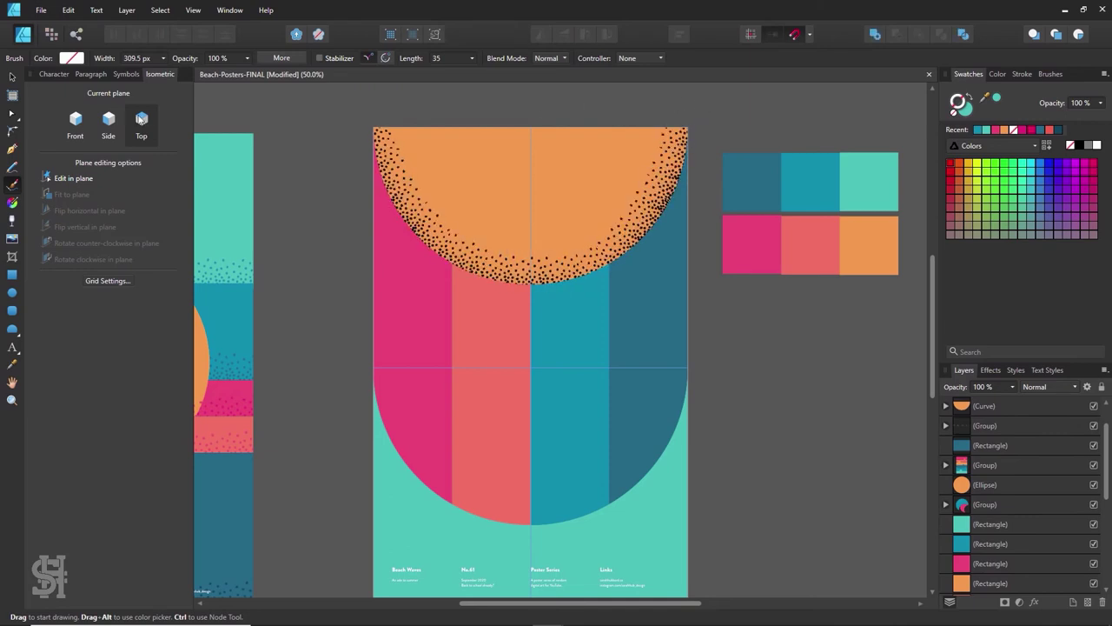
pyautogui.press('v')
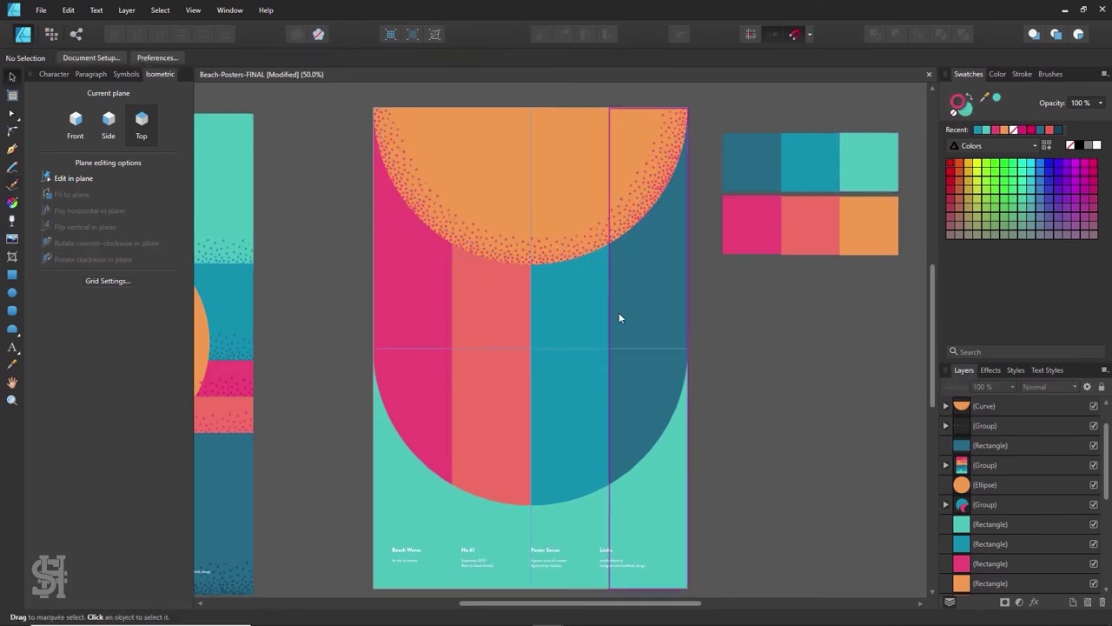
pyautogui.click(460, 406)
pyautogui.rightClick(648, 492)
pyautogui.click(687, 431)
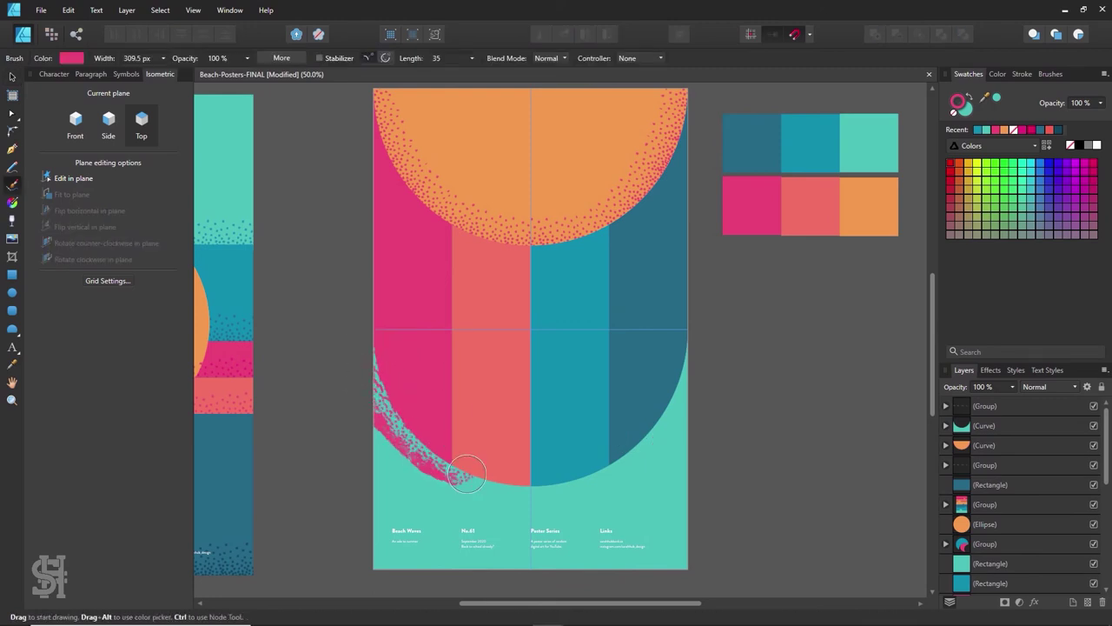
pyautogui.press('i')
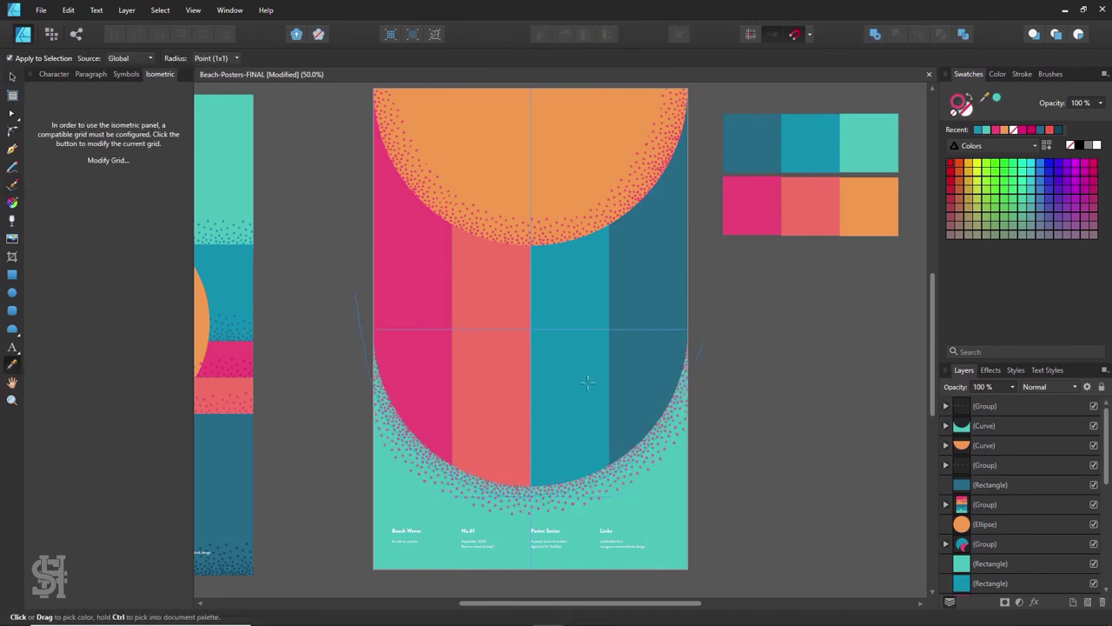
pyautogui.press('v')
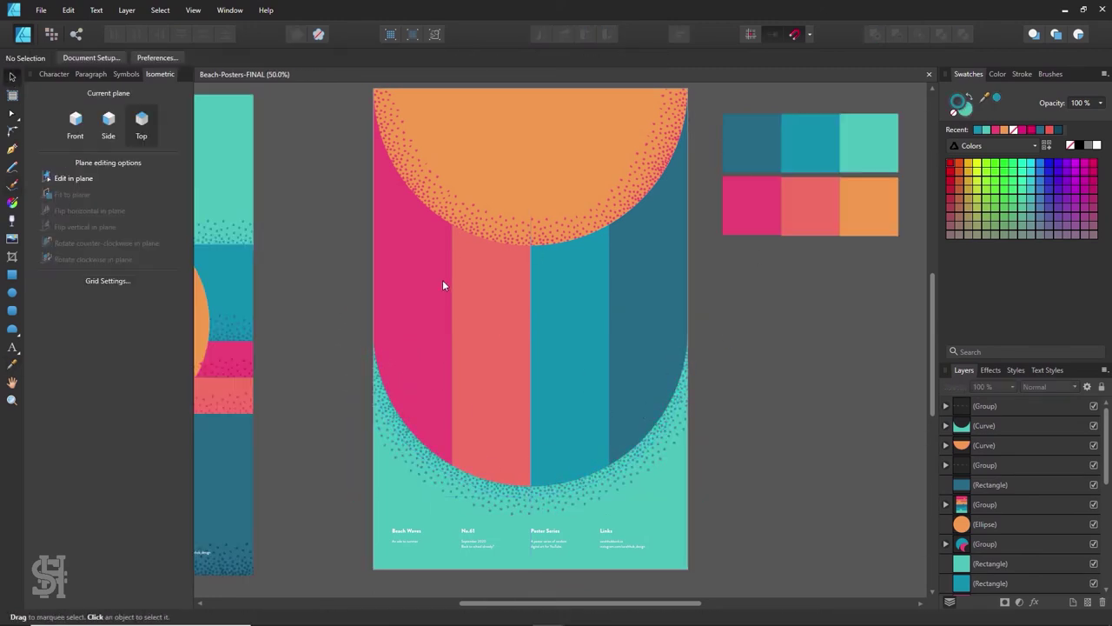
# Step: Add a mask layer to the pink stripe for magenta speckles
pyautogui.click(442, 280)
pyautogui.rightClick(440, 343)
pyautogui.click(453, 338)
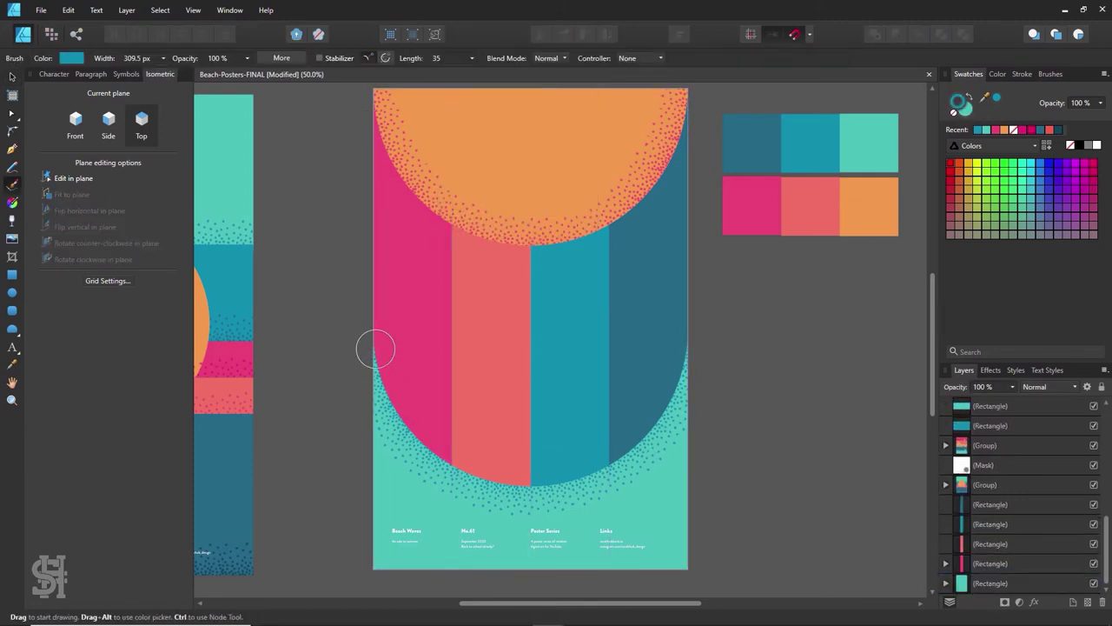
# Step: Nudge the speckled curve slightly left and select the salmon strip
pyautogui.press('v')
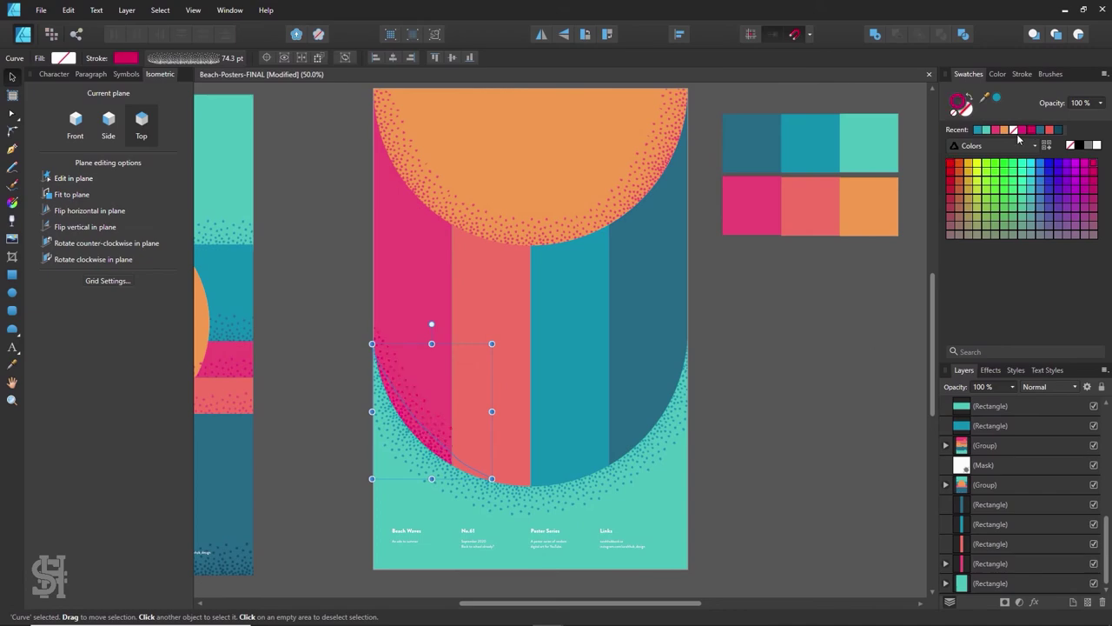
pyautogui.moveTo(418, 426); pyautogui.dragTo(414, 427)
pyautogui.click(520, 451)
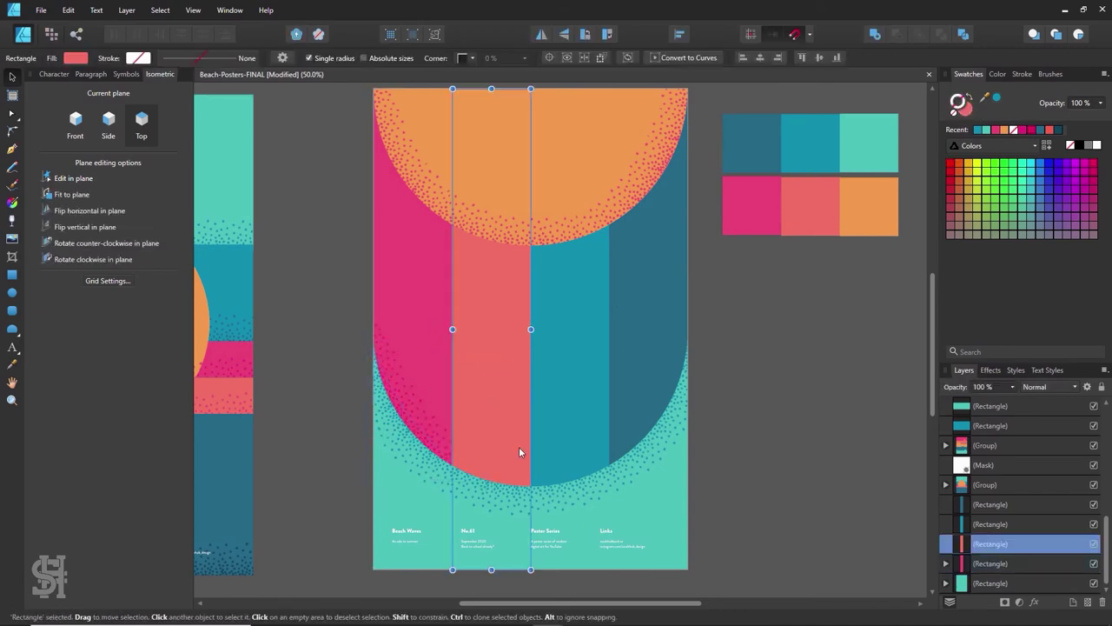
pyautogui.scroll(5, 665, 496)
pyautogui.scroll(5, 665, 497)
pyautogui.scroll(3, 657, 489)
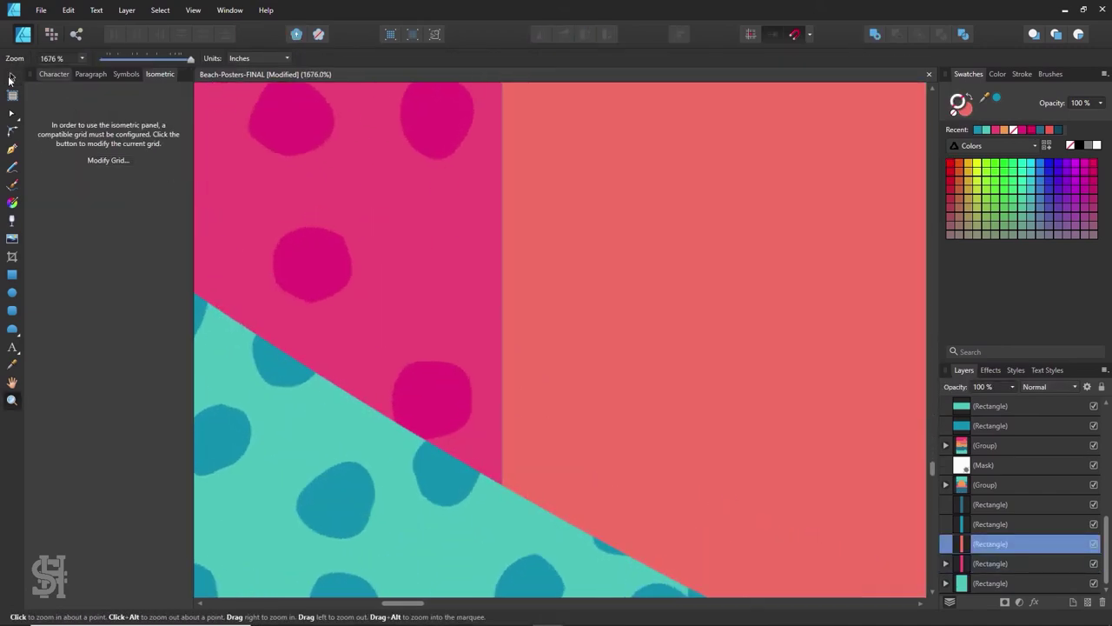
pyautogui.scroll(5, 615, 399)
pyautogui.scroll(3, 615, 399)
pyautogui.scroll(2, 557, 436)
pyautogui.scroll(-3, 541, 454)
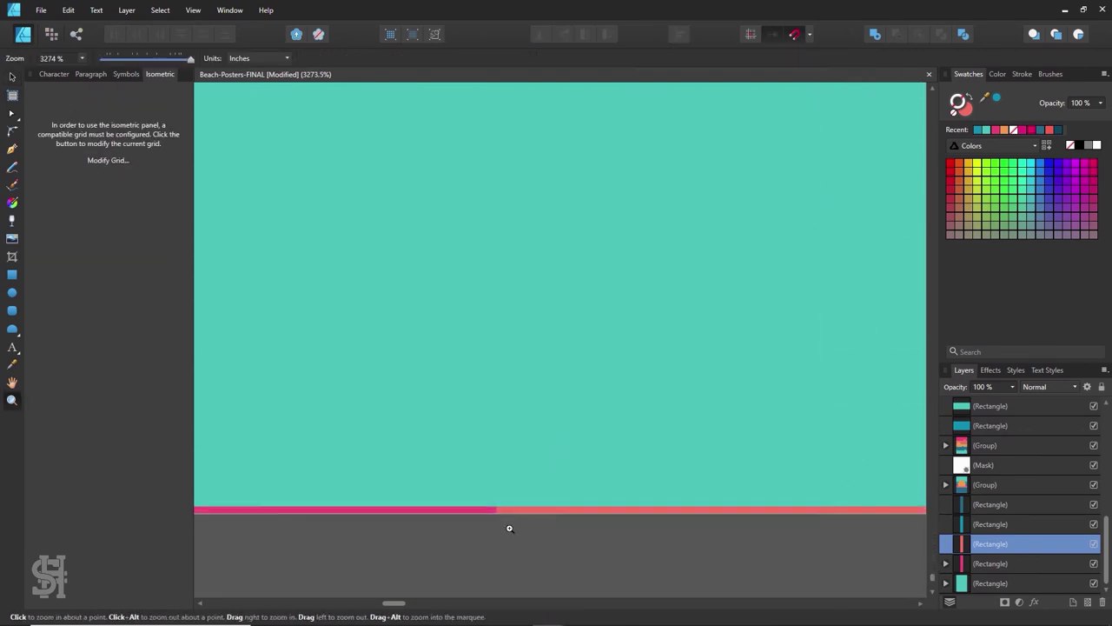
# Step: Zoom in to inspect the strips' bottom edges, then zoom back out to the whole poster
pyautogui.hotkey('ctrl', '0')
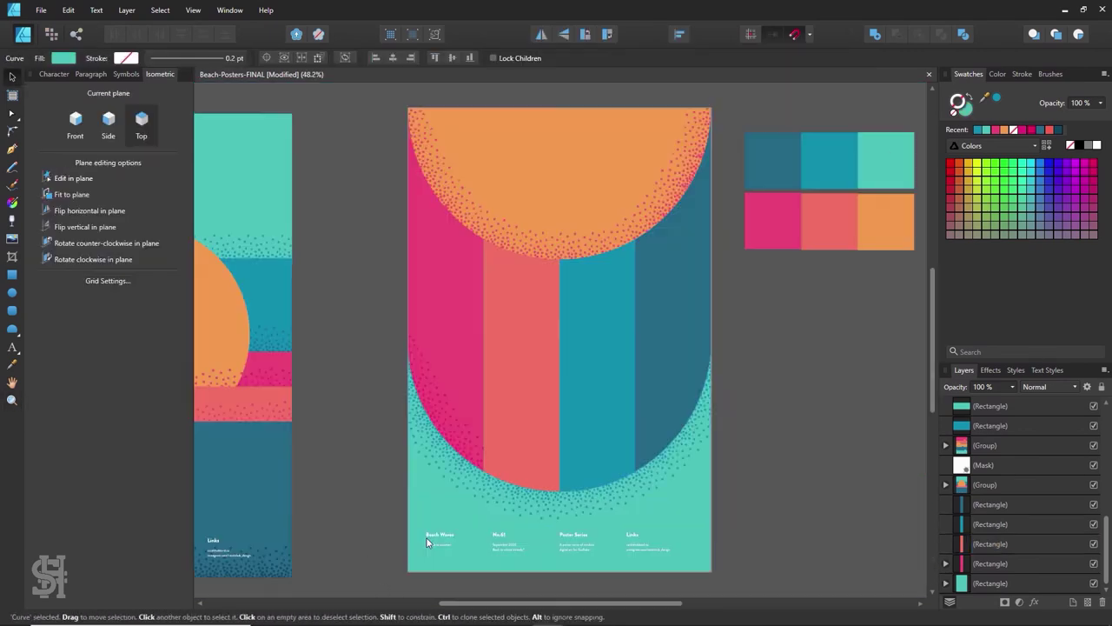
pyautogui.press('z')
pyautogui.click(452, 486)
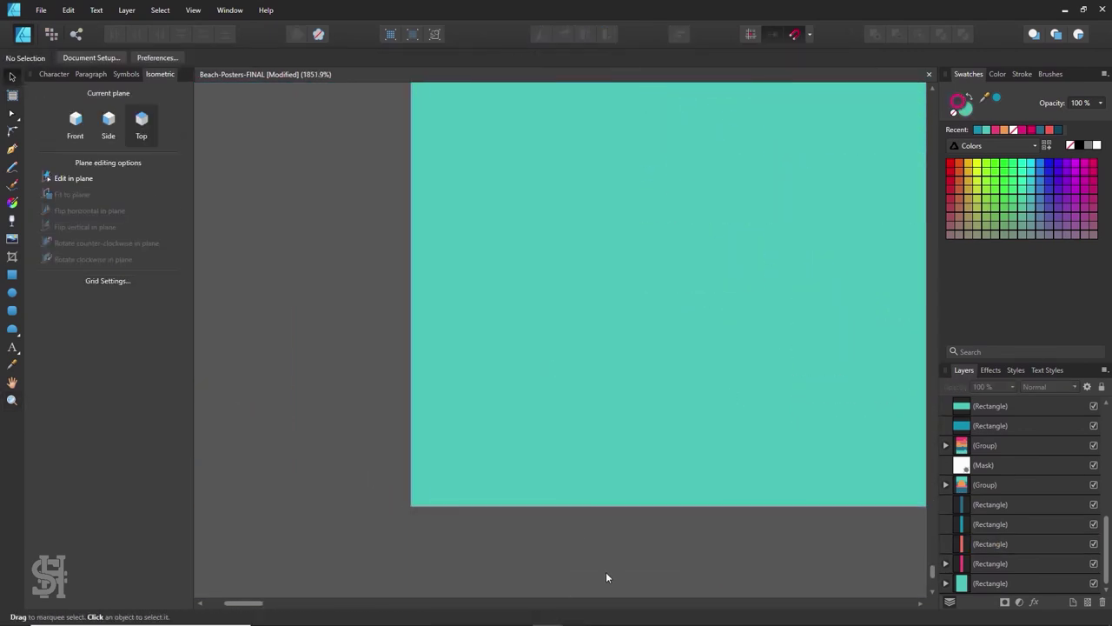
pyautogui.hotkey('ctrl', '1')
pyautogui.hotkey('ctrl', '-')
pyautogui.hotkey('ctrl', '-')
pyautogui.press('v')
# Step: Select the pink strip and paint speckles in a new colour along the strips' lower ends
pyautogui.click(523, 463)
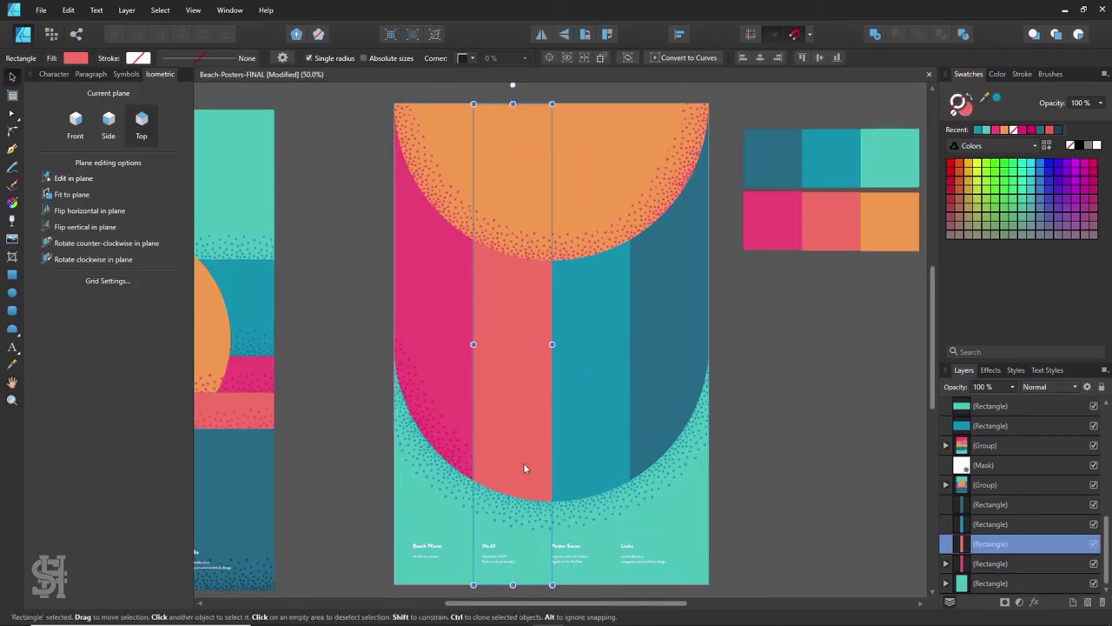
pyautogui.rightClick(956, 484)
pyautogui.click(907, 488)
pyautogui.click(989, 563)
pyautogui.press('b')
pyautogui.hotkey('ctrl', 'd')
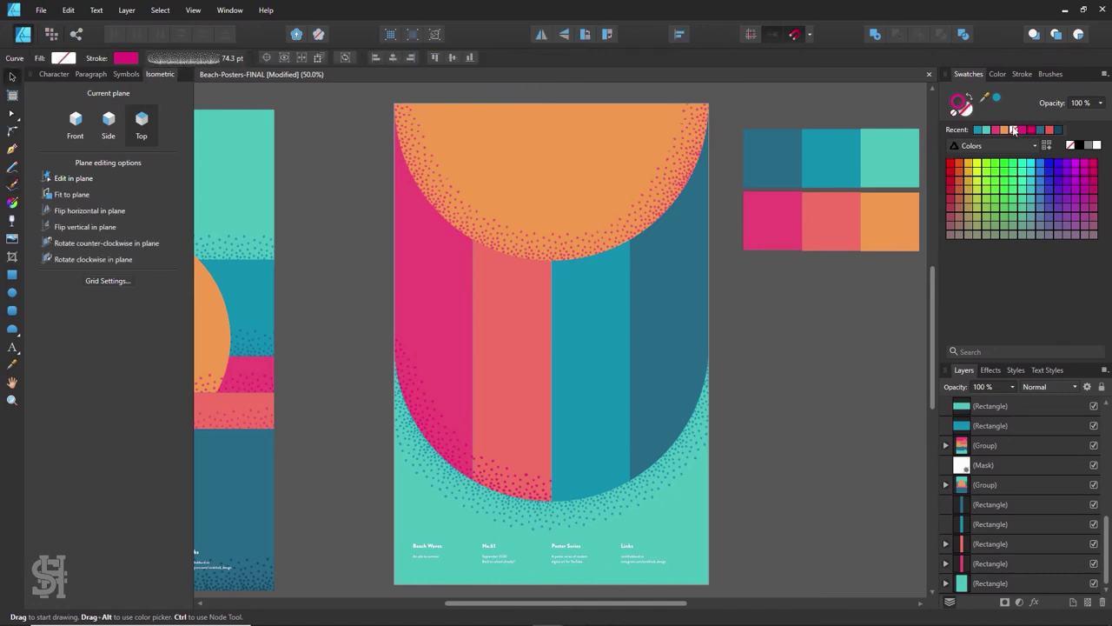
pyautogui.click(1005, 130)
pyautogui.moveTo(605, 479); pyautogui.dragTo(532, 475)
pyautogui.click(523, 473)
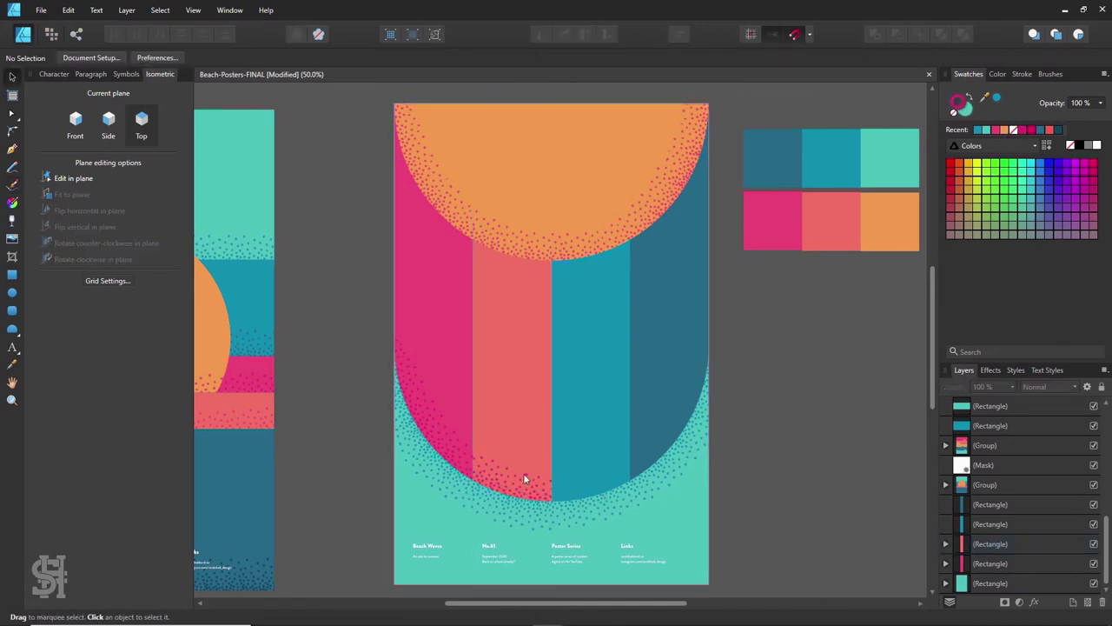
pyautogui.click(990, 547)
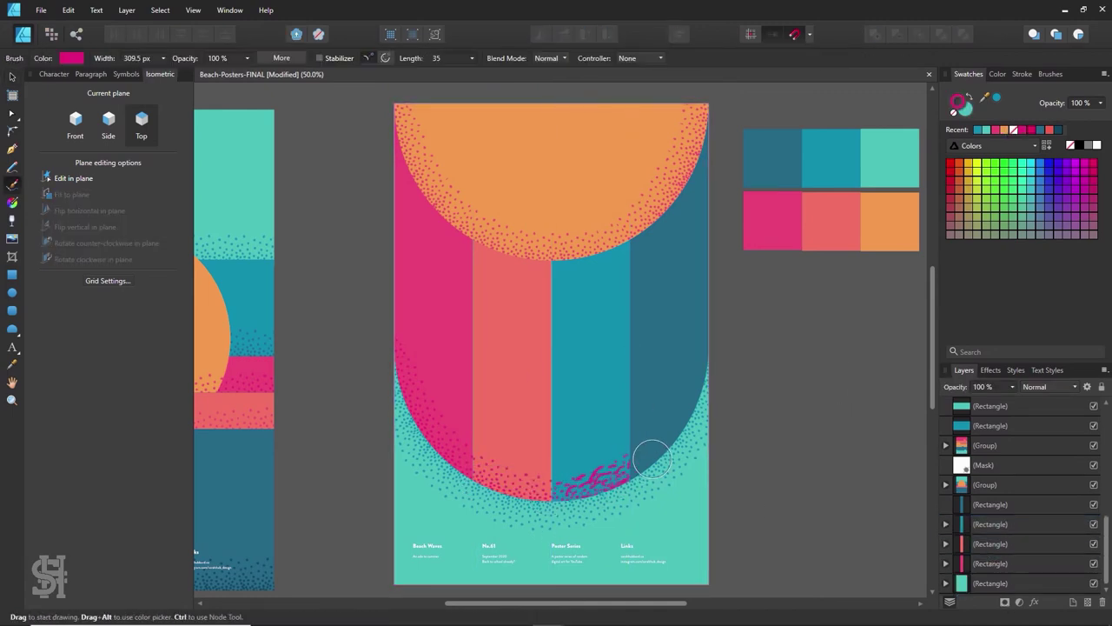
# Step: Select the poster rectangle and its mask layer to check the speckled curves
pyautogui.press('v')
pyautogui.click(714, 431)
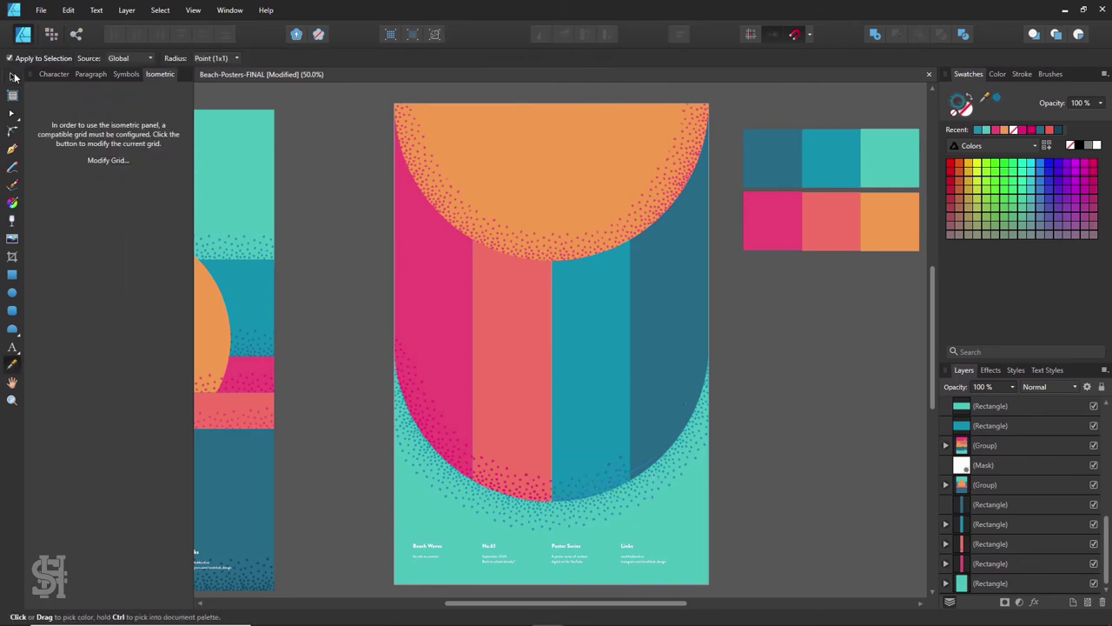
pyautogui.click(990, 504)
pyautogui.hotkey('ctrl', 'alt', 'v')
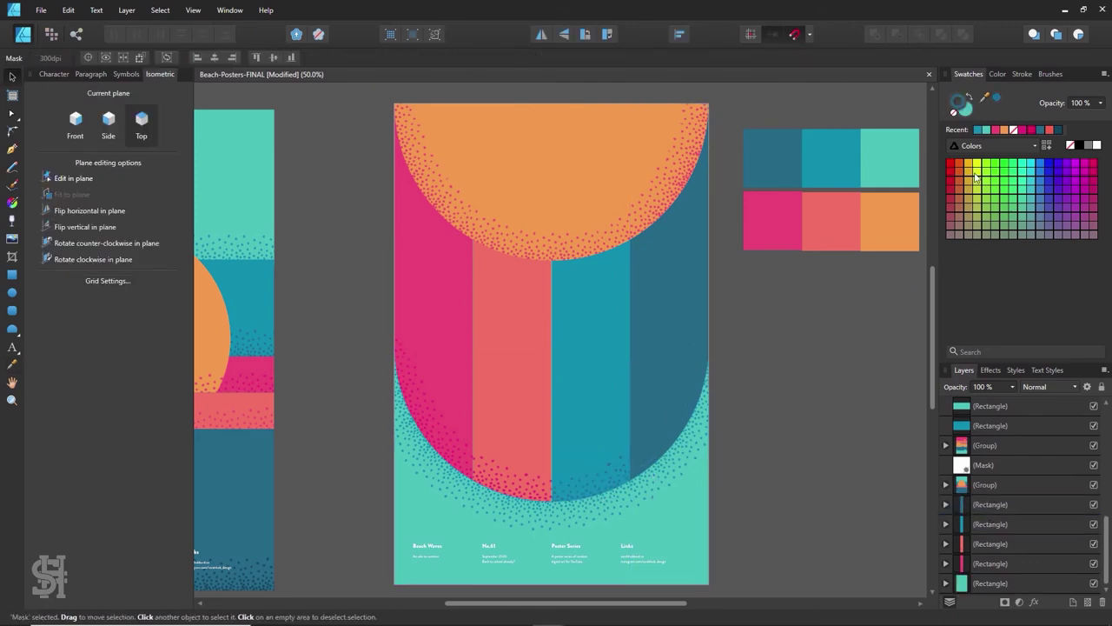
pyautogui.press('v')
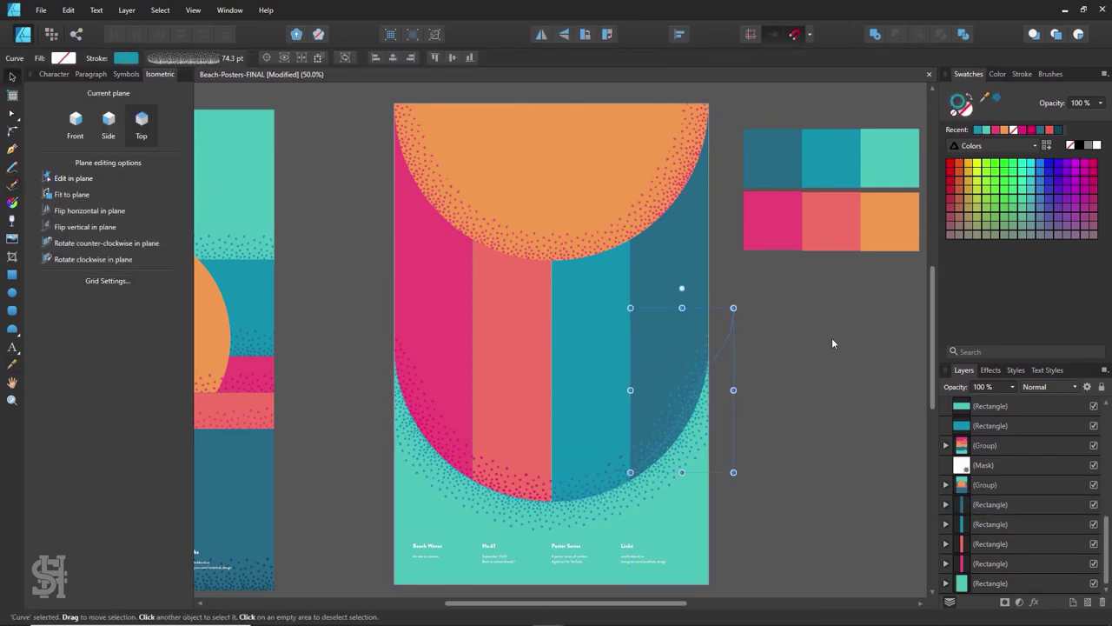
pyautogui.hotkey('ctrl', 'd')
# Step: Move the wave artwork onto the empty right-hand poster
pyautogui.scroll(-3, 509, 322)
pyautogui.scroll(2, 770, 310)
pyautogui.click(581, 181)
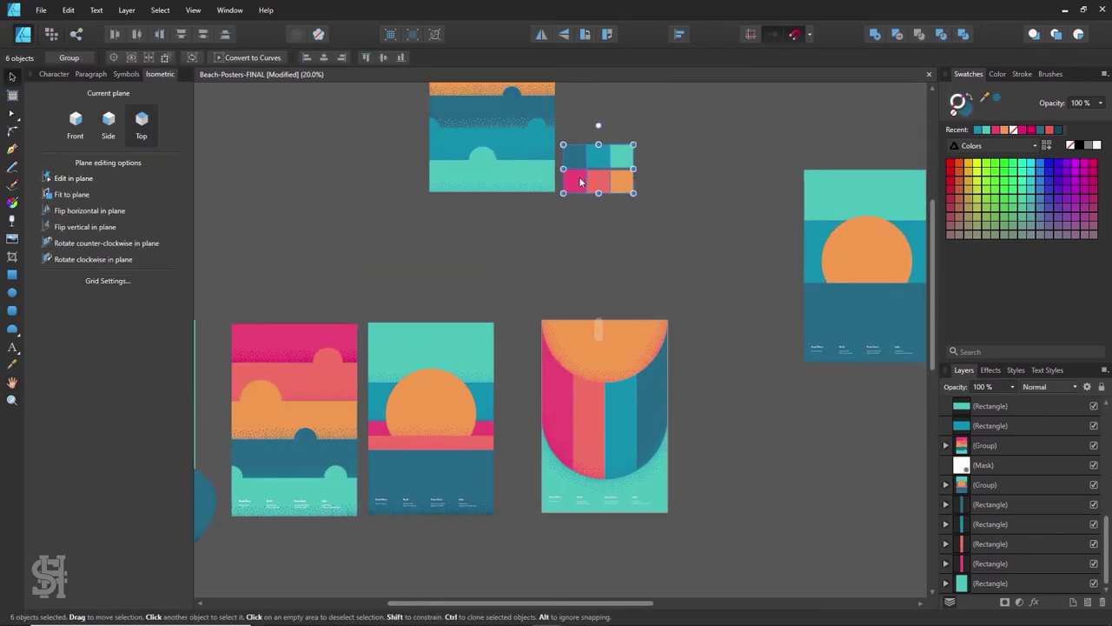
pyautogui.press('h')
pyautogui.moveTo(422, 397)
pyautogui.mouseDown()
pyautogui.moveTo(586, 236)
pyautogui.moveTo(515, 230)
pyautogui.mouseUp()
pyautogui.moveTo(427, 322); pyautogui.dragTo(549, 322)
pyautogui.press('v')
pyautogui.moveTo(456, 278); pyautogui.dragTo(456, 479)
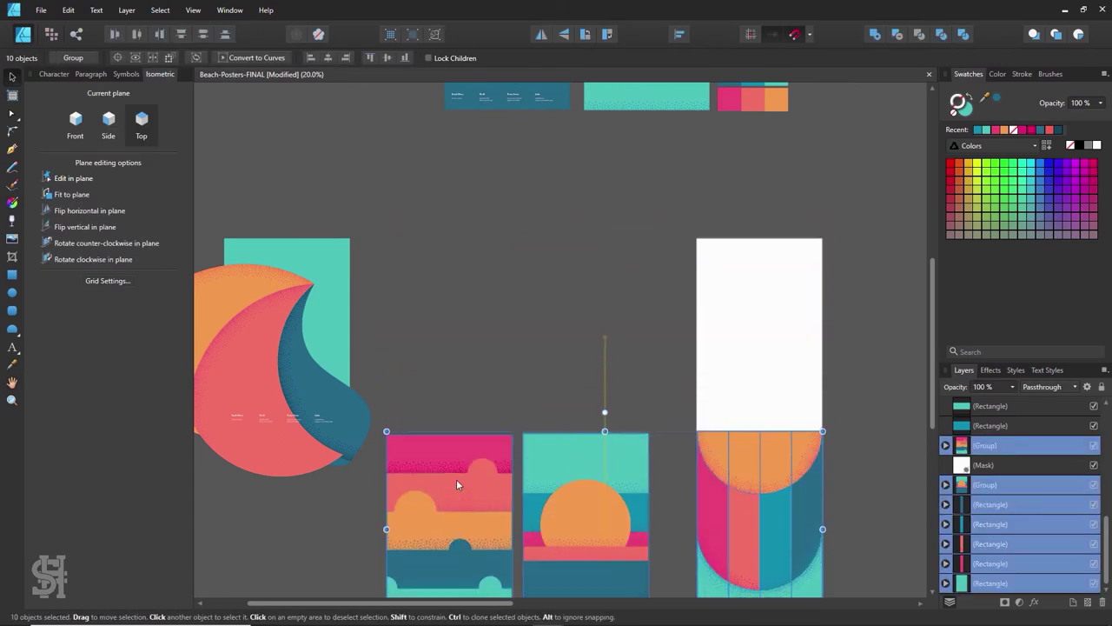
pyautogui.moveTo(248, 388)
pyautogui.mouseDown()
pyautogui.moveTo(710, 375)
pyautogui.moveTo(728, 361)
pyautogui.mouseUp()
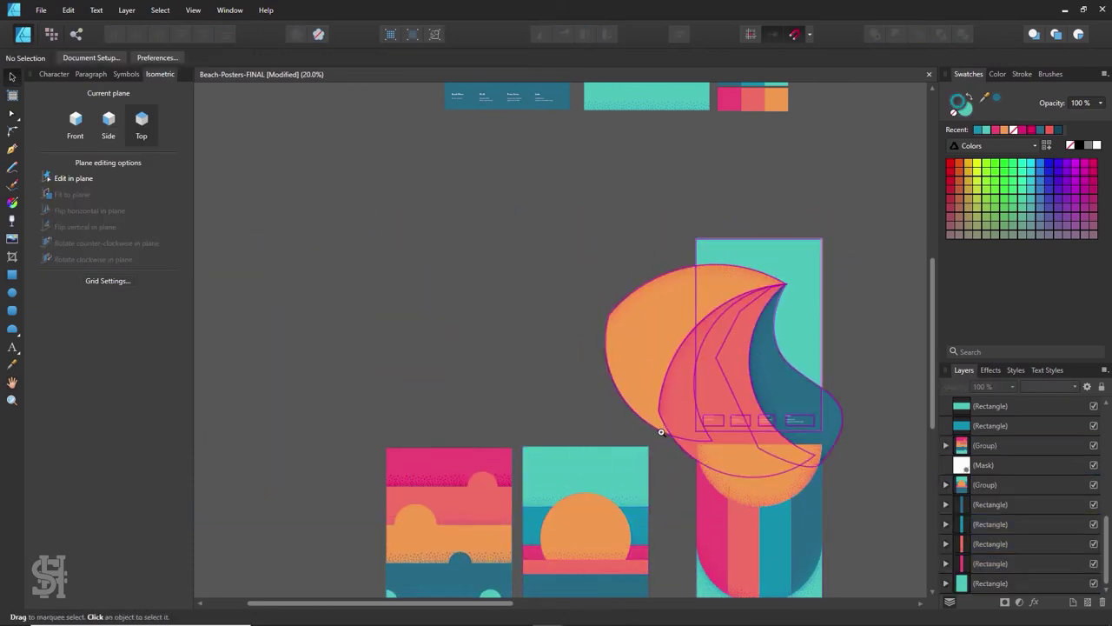
# Step: Shift the lower posters into a row
pyautogui.scroll(-3, 763, 478)
pyautogui.moveTo(857, 344); pyautogui.dragTo(672, 559)
pyautogui.moveTo(571, 473); pyautogui.dragTo(389, 472)
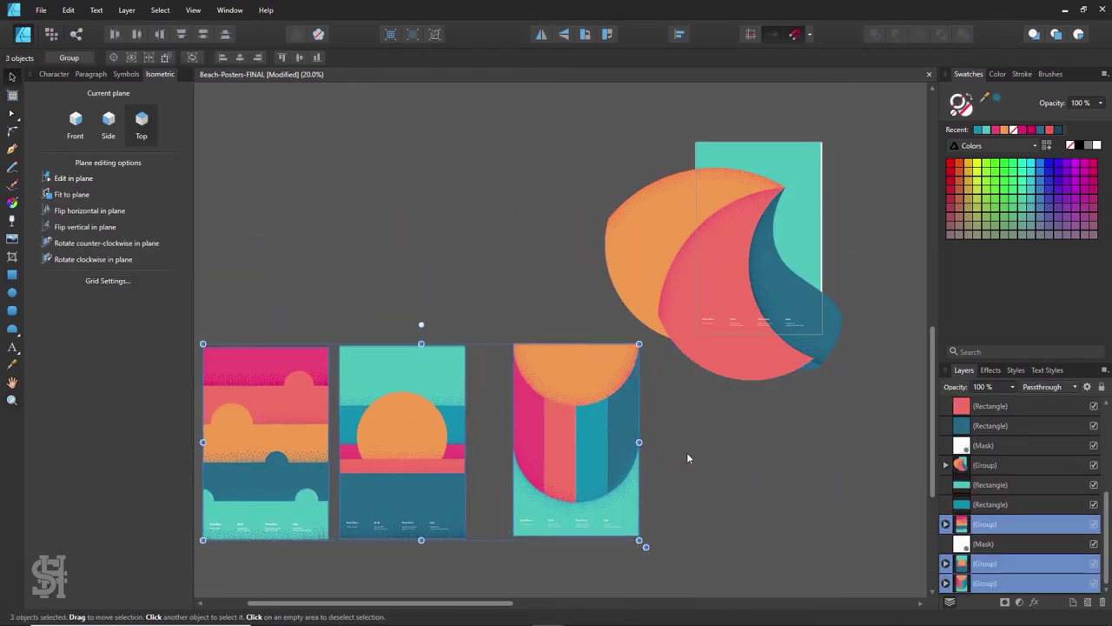
pyautogui.scroll(3, 664, 200)
# Step: Ungroup the wave artwork and move the orange wave curve downward
pyautogui.click(664, 200)
pyautogui.hotkey('ctrl', 'shift', 'g')
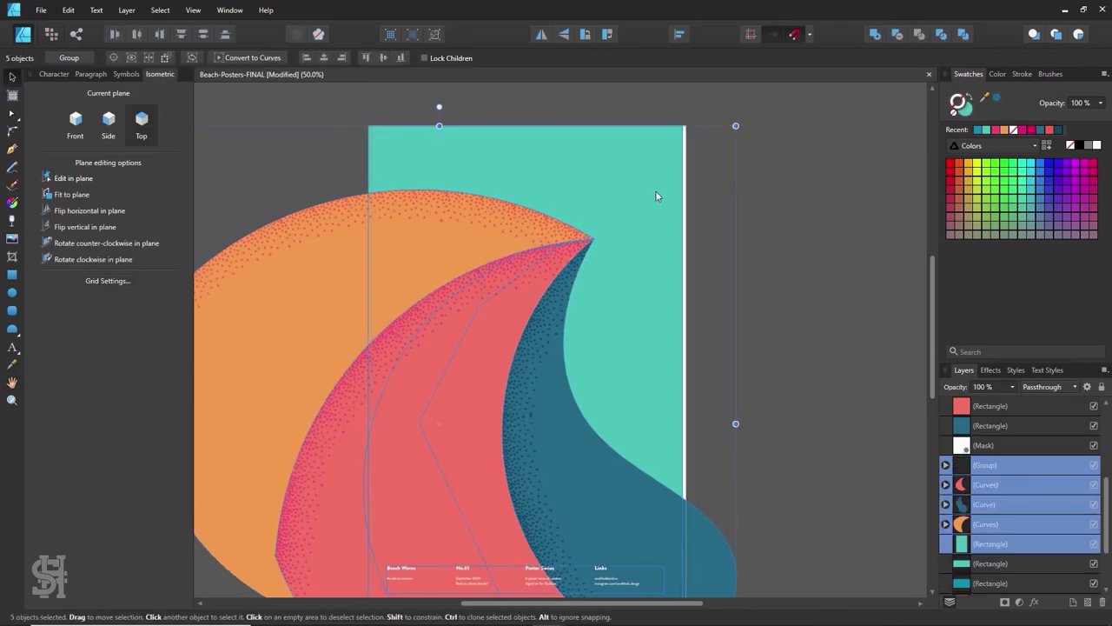
pyautogui.moveTo(655, 190); pyautogui.dragTo(784, 339)
pyautogui.hotkey('ctrl', 'a')
pyautogui.hotkey('ctrl', 'd')
pyautogui.hotkey('ctrl', '0')
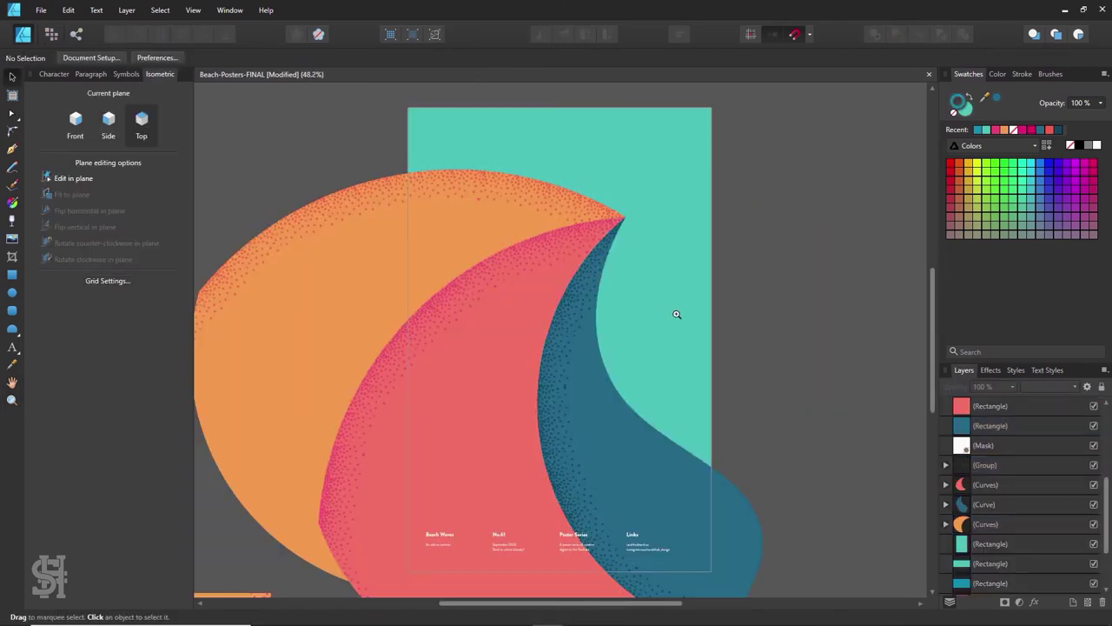
pyautogui.scroll(-3, 635, 363)
pyautogui.scroll(3, 429, 300)
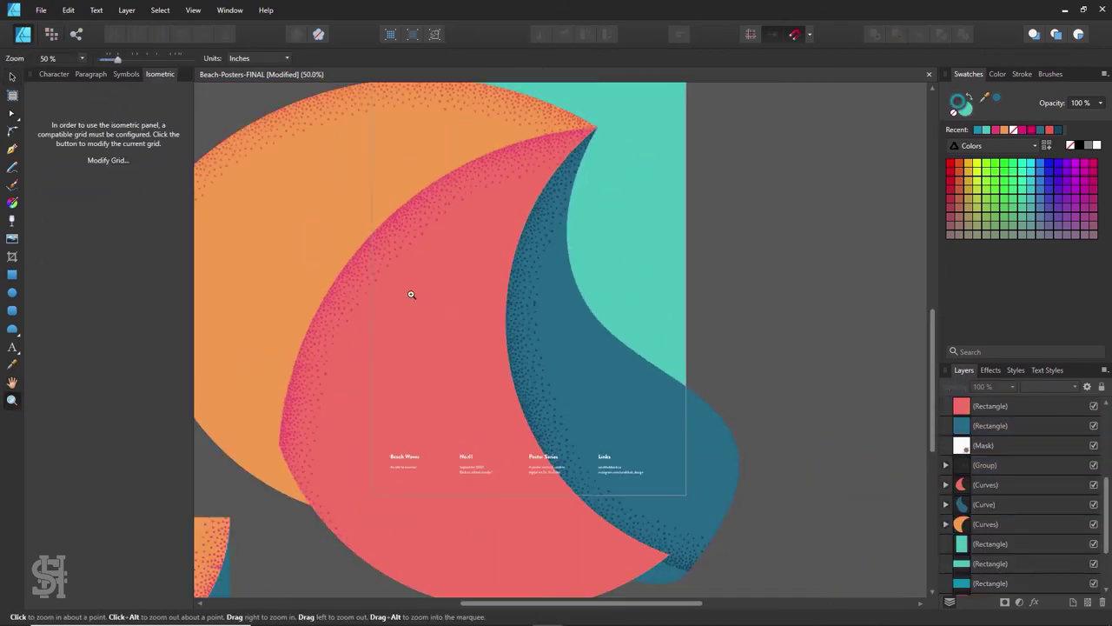
pyautogui.press('h')
pyautogui.press('v')
pyautogui.moveTo(561, 229); pyautogui.dragTo(559, 280)
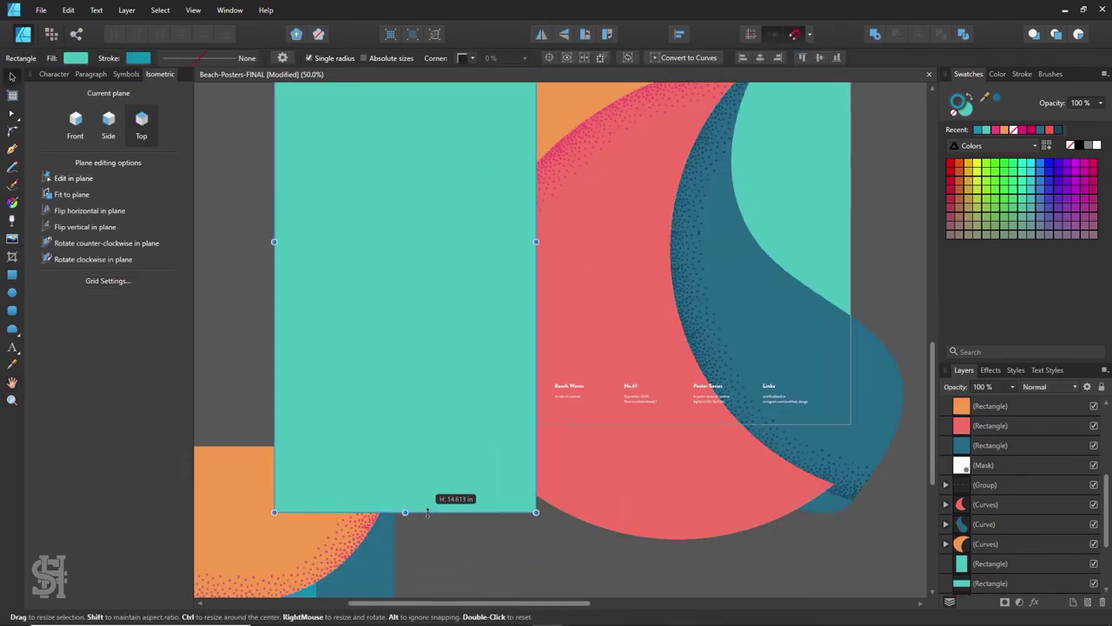
# Step: Draw a teal rectangle beside the wave poster, then undo moving it
pyautogui.press('m')
pyautogui.hscroll(3, 650, 303)
pyautogui.scroll(-1, 651, 302)
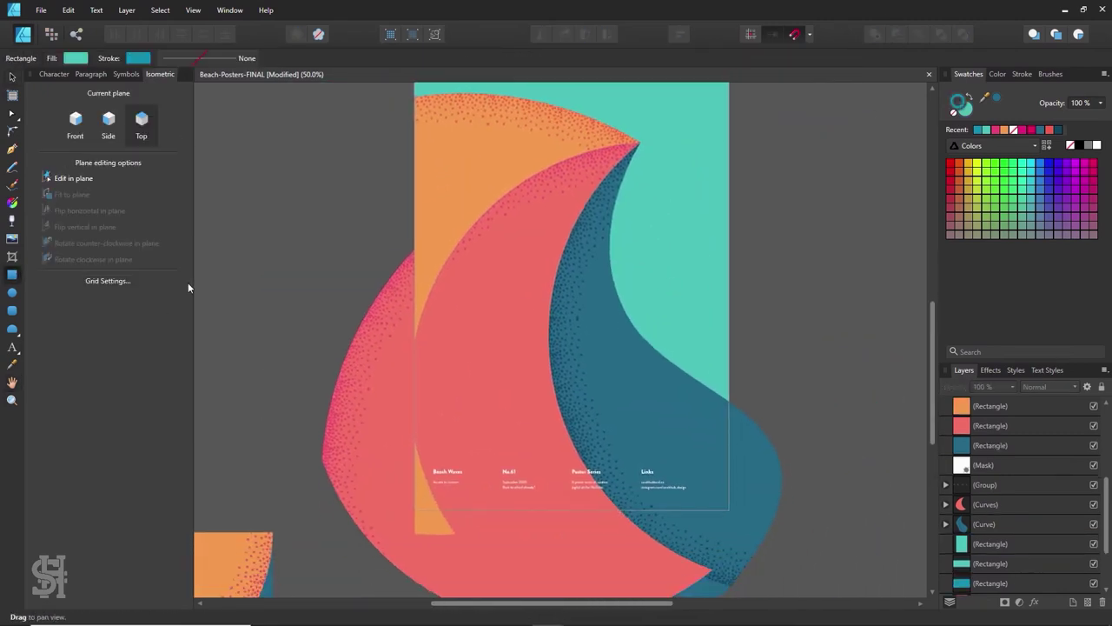
pyautogui.moveTo(293, 167); pyautogui.dragTo(414, 551)
pyautogui.press('v')
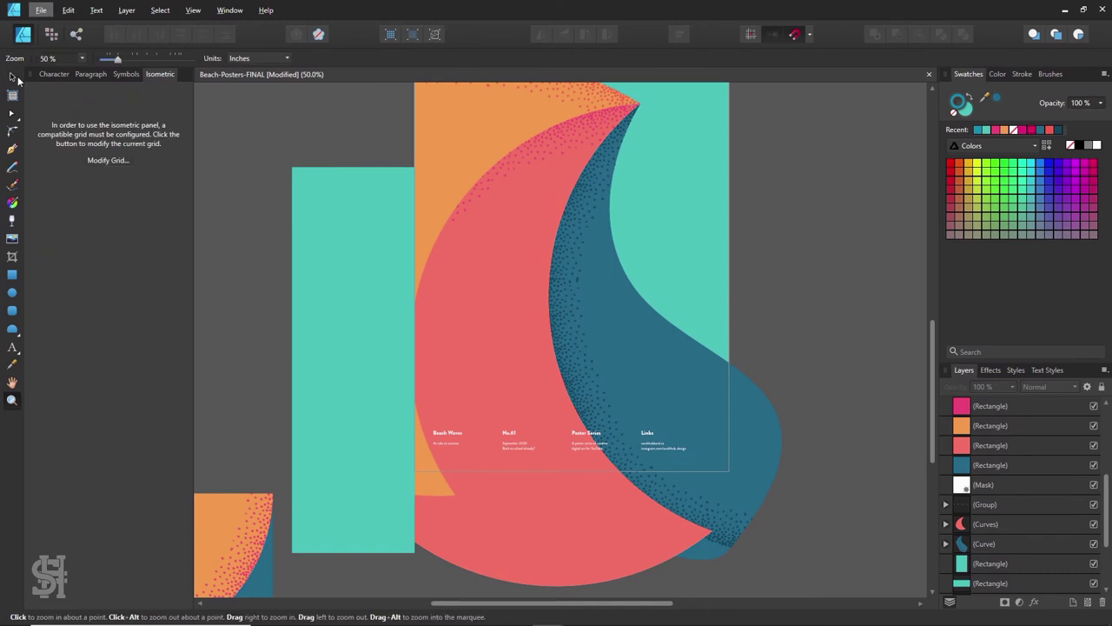
pyautogui.click(417, 465)
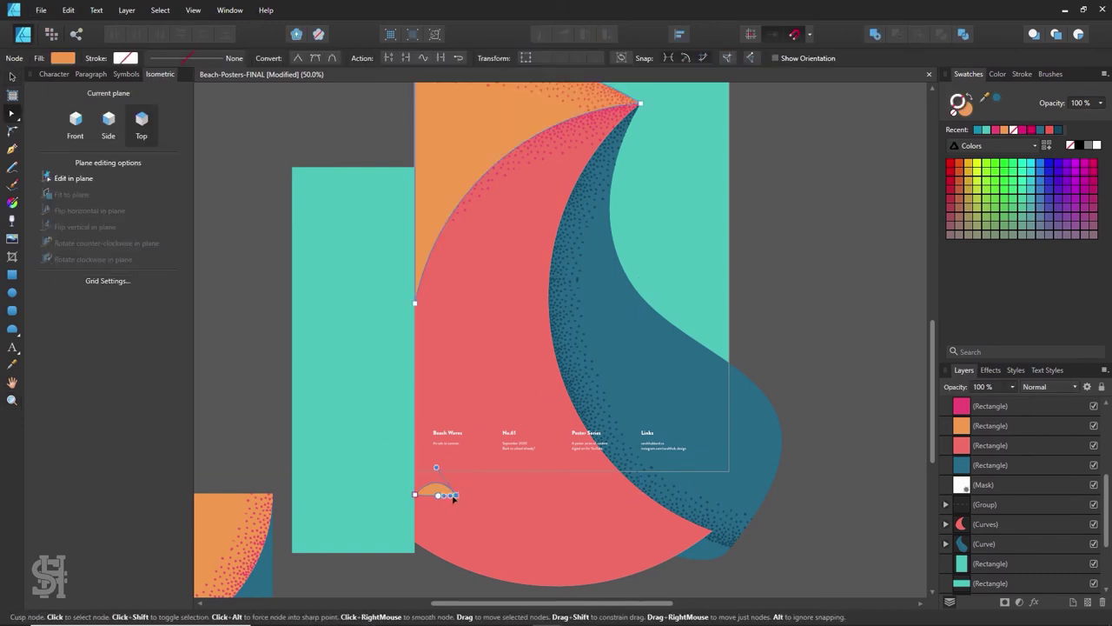
pyautogui.click(11, 80)
pyautogui.moveTo(352, 290); pyautogui.dragTo(285, 290)
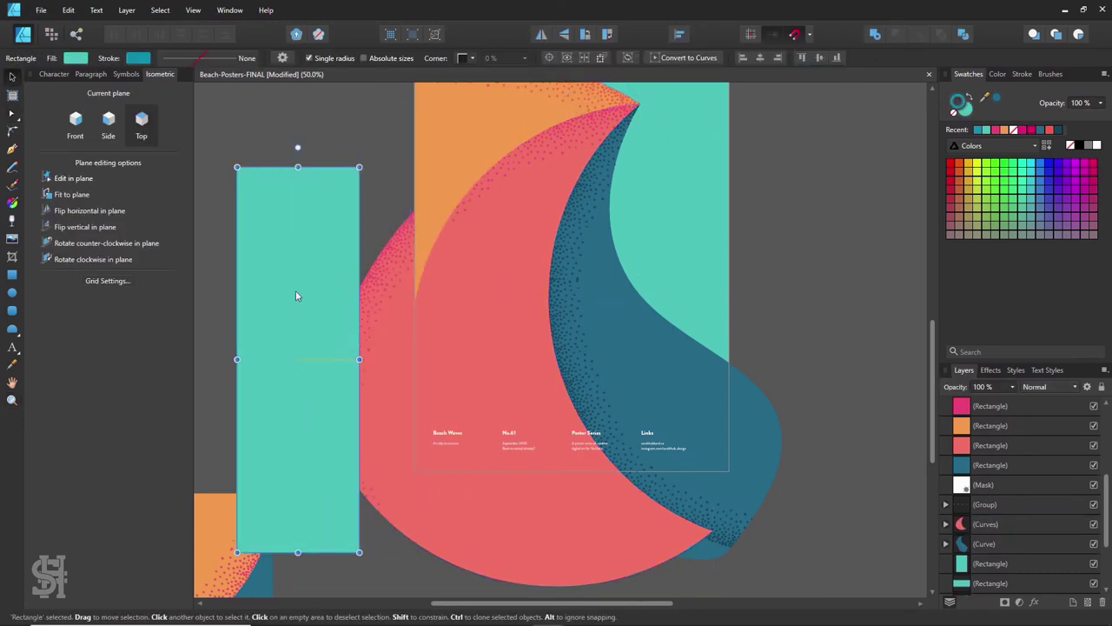
pyautogui.click(421, 333)
pyautogui.hotkey('ctrl', 'z')
pyautogui.hotkey('ctrl', 'z')
pyautogui.hotkey('ctrl', 'z')
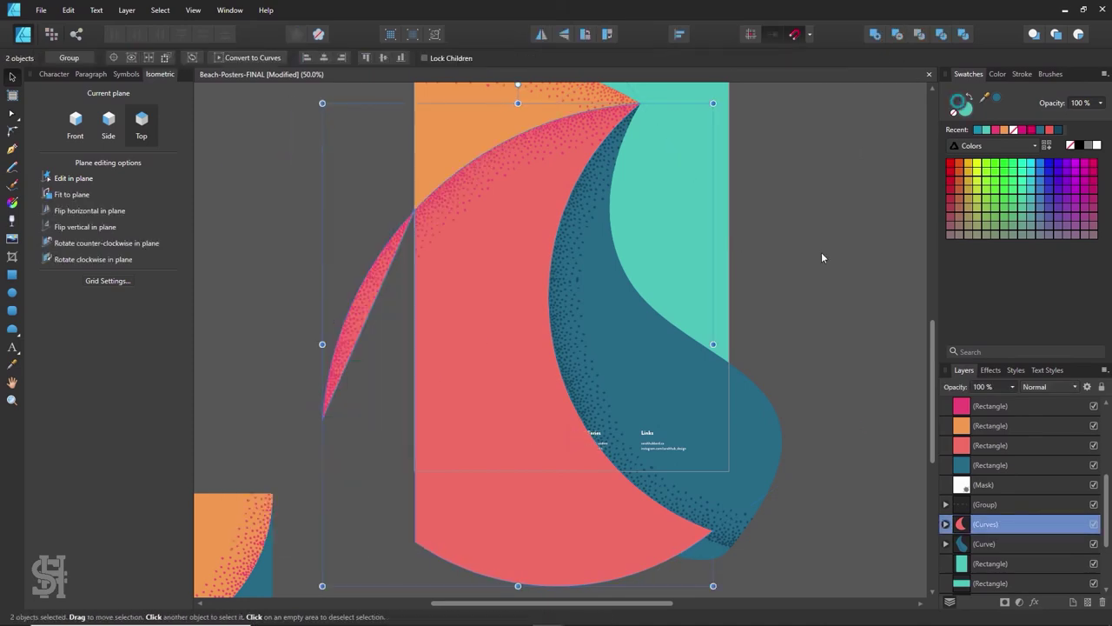
pyautogui.hotkey('ctrl', 'z')
# Step: Select the pink wave curve and try another trimming rectangle, then undo it
pyautogui.press('a')
pyautogui.click(322, 420)
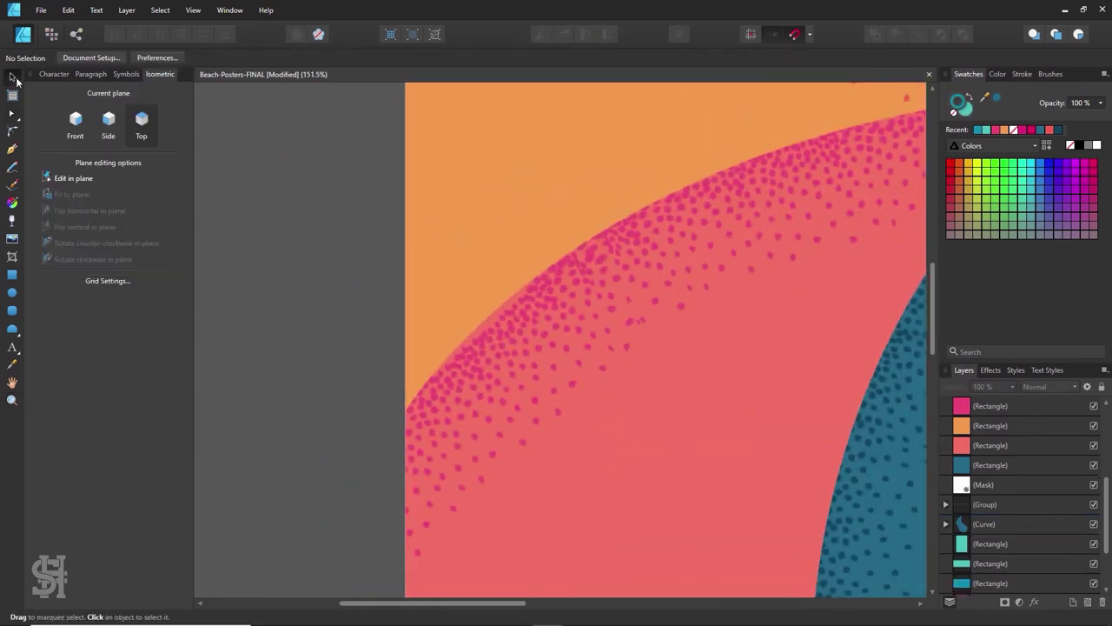
pyautogui.press('h')
pyautogui.moveTo(545, 268); pyautogui.dragTo(490, 236)
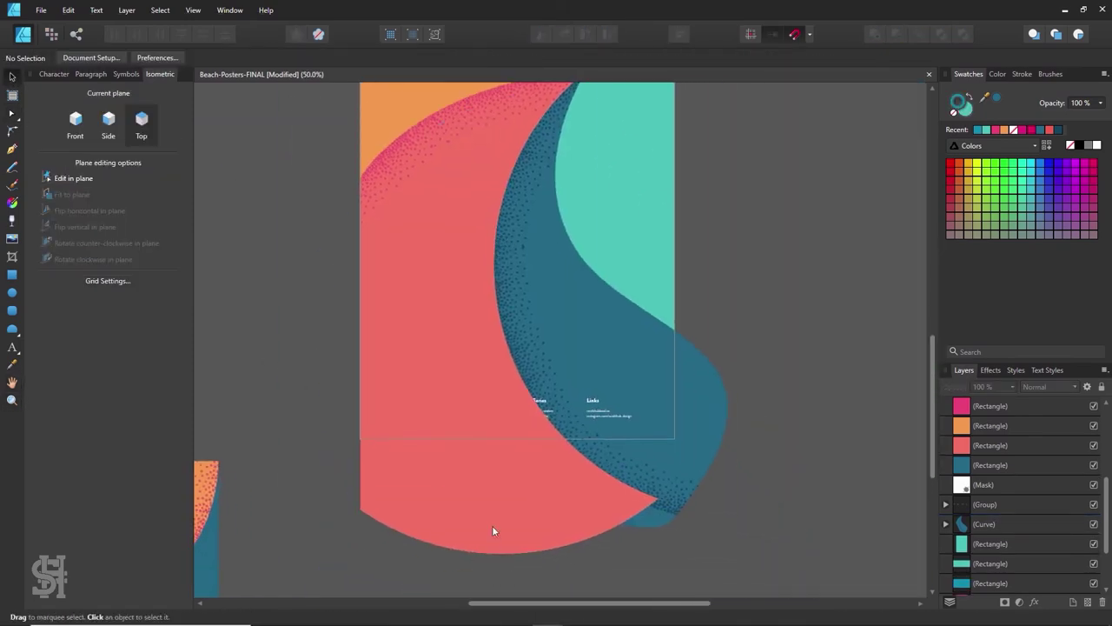
pyautogui.scroll(-2, 492, 529)
pyautogui.press('m')
pyautogui.moveTo(312, 541); pyautogui.dragTo(739, 385)
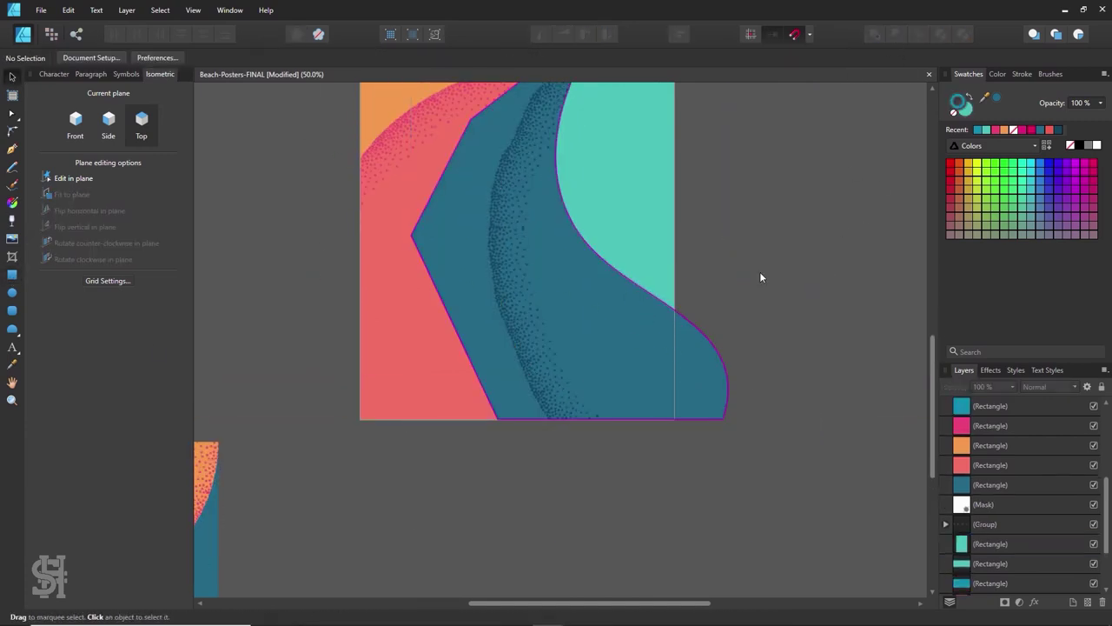
pyautogui.hotkey('ctrl', 'z')
pyautogui.click(572, 375)
pyautogui.rightClick(422, 447)
pyautogui.press('Escape')
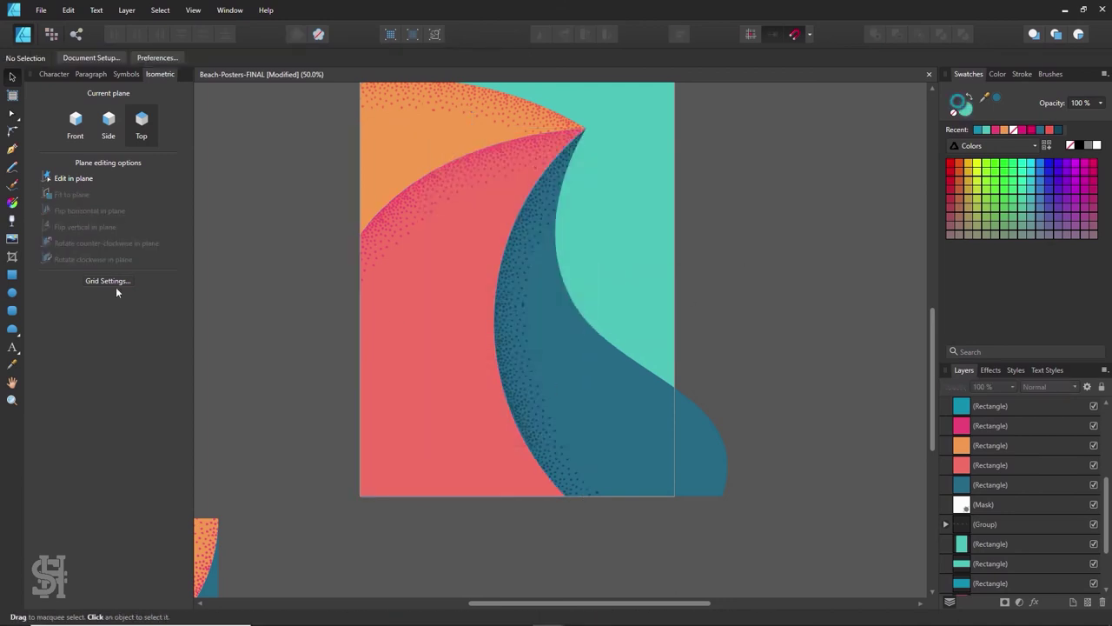
# Step: Draw a teal rectangle over the poster bottom and clip the footer group using the context menu
pyautogui.press('m')
pyautogui.moveTo(675, 312); pyautogui.dragTo(846, 479)
pyautogui.rightClick(403, 75)
pyautogui.click(596, 206)
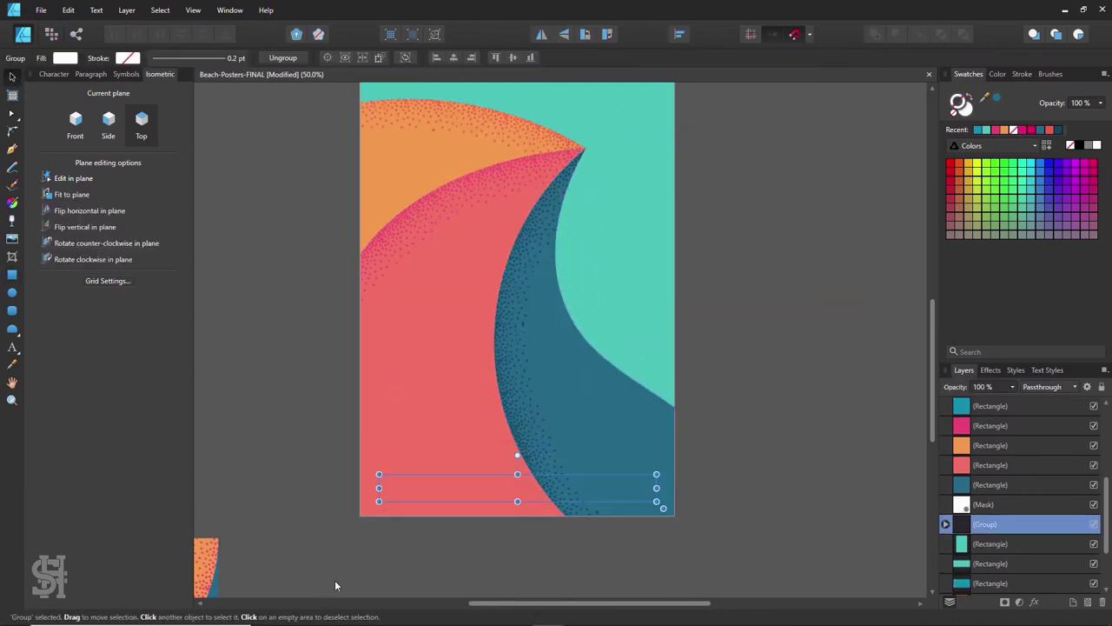
pyautogui.rightClick(402, 493)
pyautogui.click(470, 336)
pyautogui.click(783, 377)
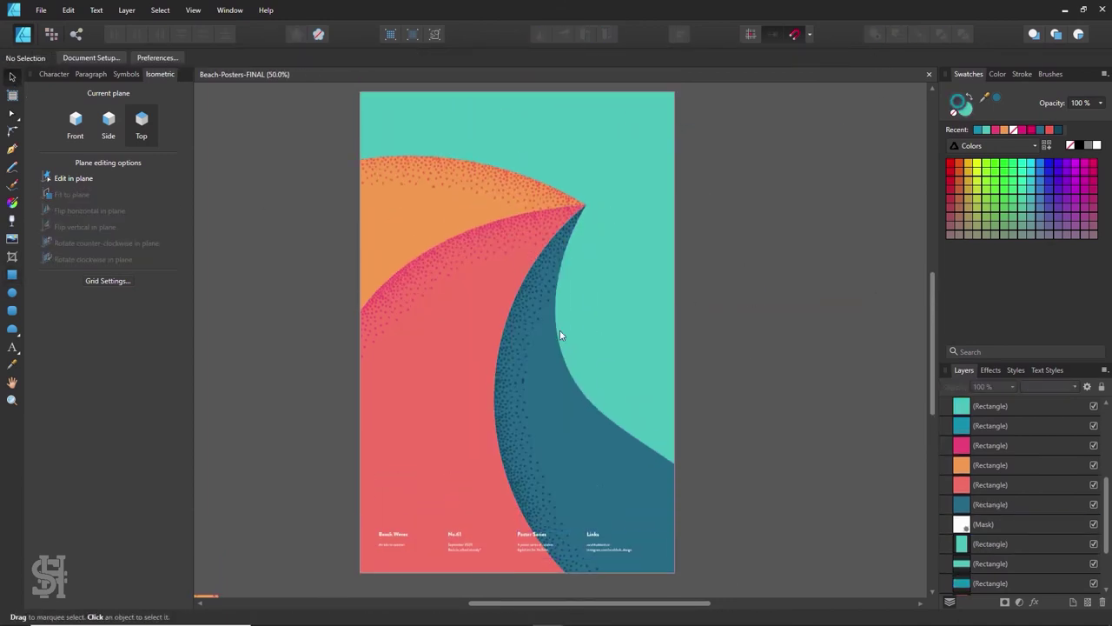
# Step: Check the wave poster's shapes, then move the top poster group partly over the sunset poster
pyautogui.click(508, 354)
pyautogui.click(422, 271)
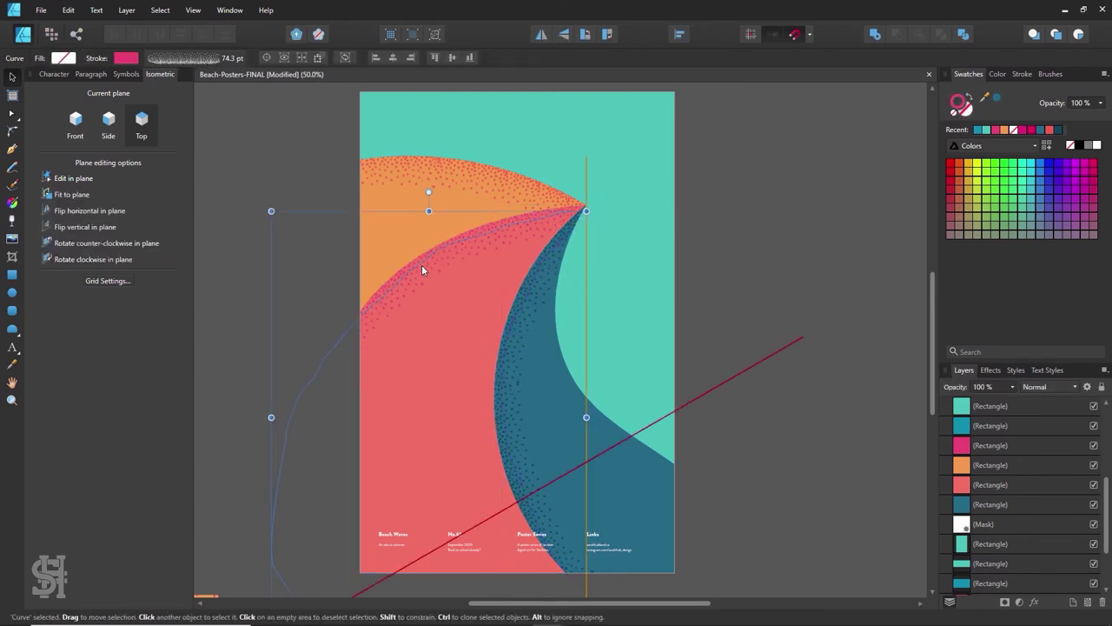
pyautogui.click(736, 251)
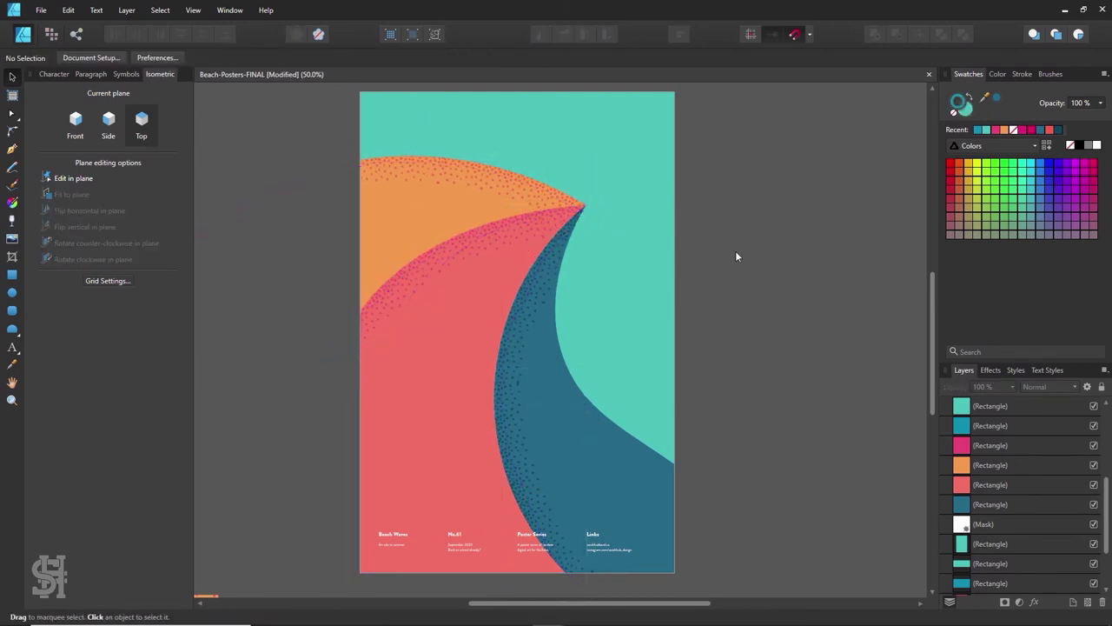
pyautogui.hotkey('ctrl', '-')
pyautogui.moveTo(660, 148); pyautogui.dragTo(471, 487)
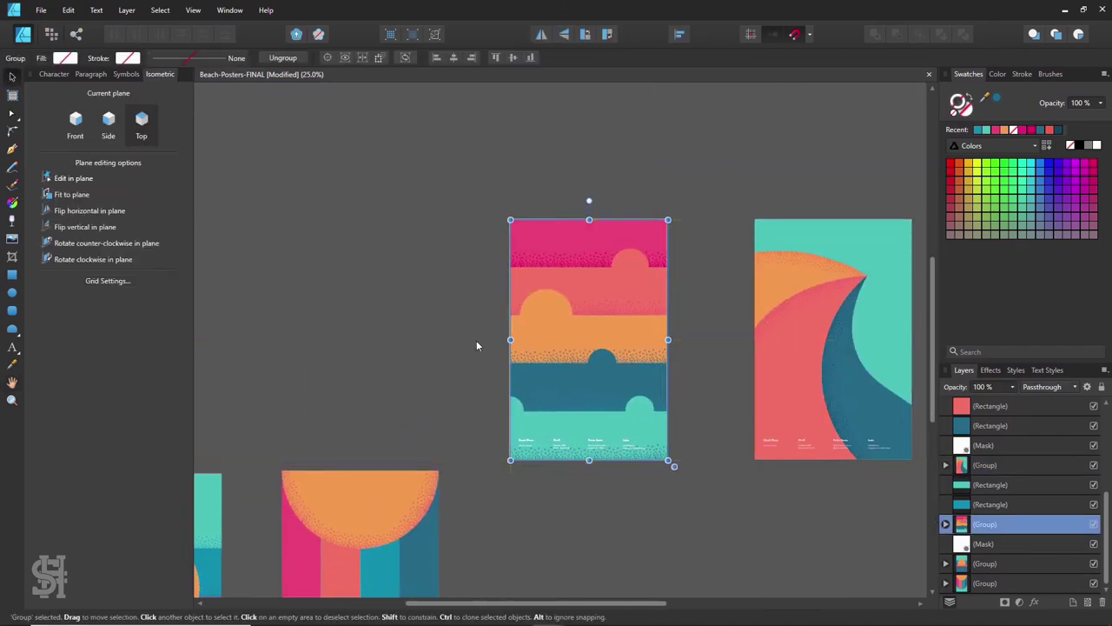
# Step: Zoom in on the sunset bands poster and select a curve inside its group
pyautogui.press('z')
pyautogui.moveTo(478, 343); pyautogui.dragTo(591, 351)
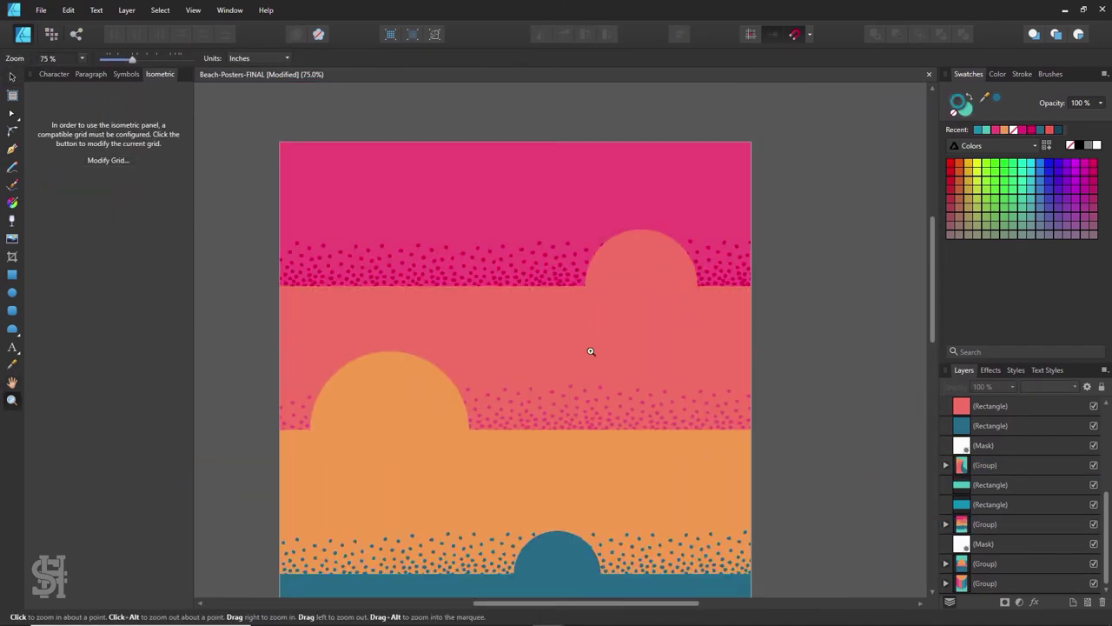
pyautogui.hotkey('ctrl', '-')
pyautogui.hotkey('ctrl', '-')
pyautogui.moveTo(511, 315); pyautogui.dragTo(493, 269)
pyautogui.click(13, 76)
pyautogui.click(498, 176)
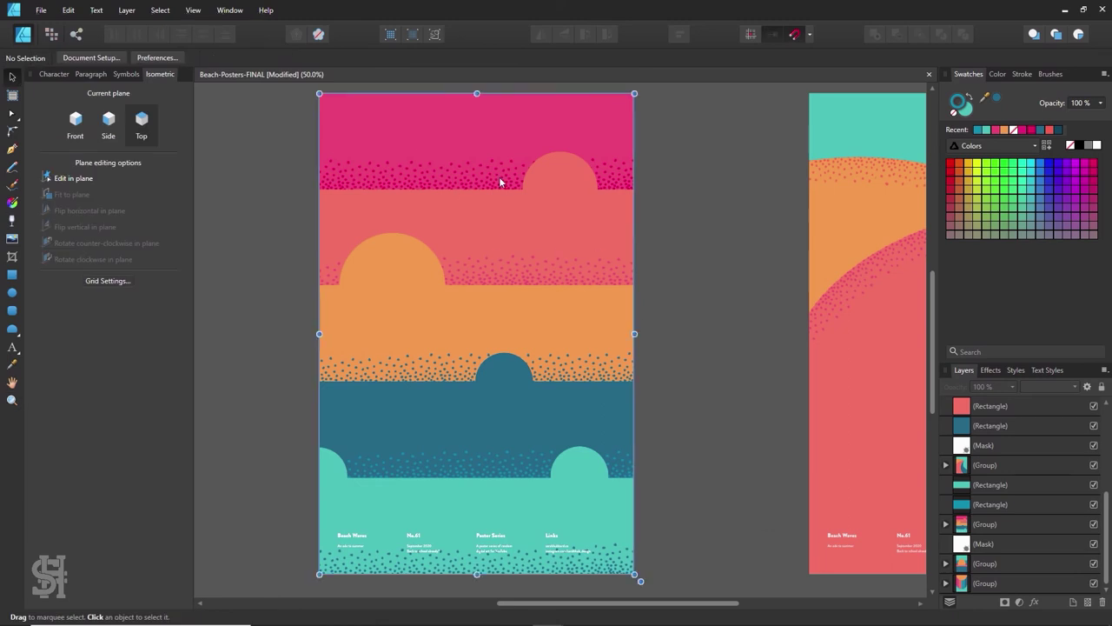
pyautogui.scroll(-3, 427, 293)
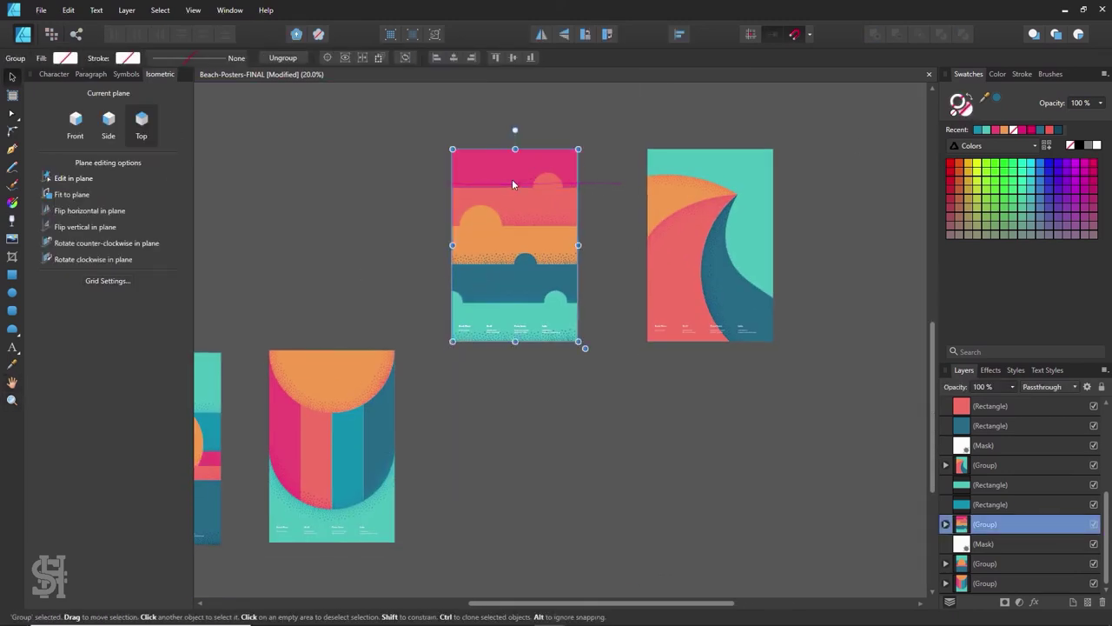
pyautogui.doubleClick(512, 180)
pyautogui.press('h')
pyautogui.moveTo(548, 432); pyautogui.dragTo(648, 412)
pyautogui.scroll(2, 541, 278)
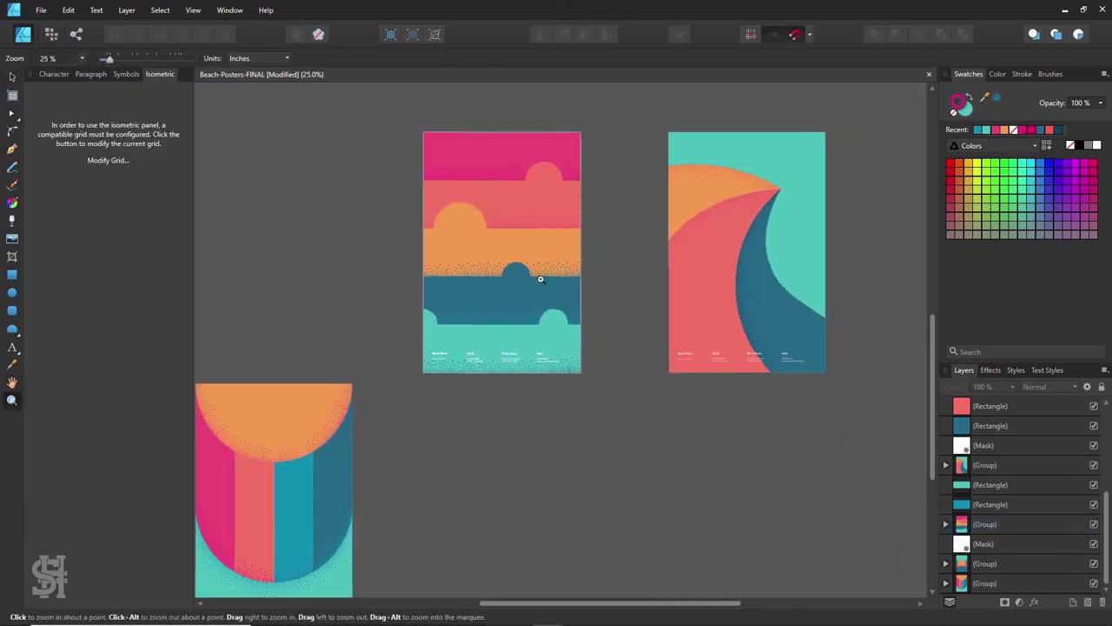
pyautogui.scroll(3, 509, 330)
# Step: Replace 'Waves' with 'Horizon' in the caption title
pyautogui.press('t')
pyautogui.doubleClick(318, 450)
pyautogui.scroll(3, 327, 451)
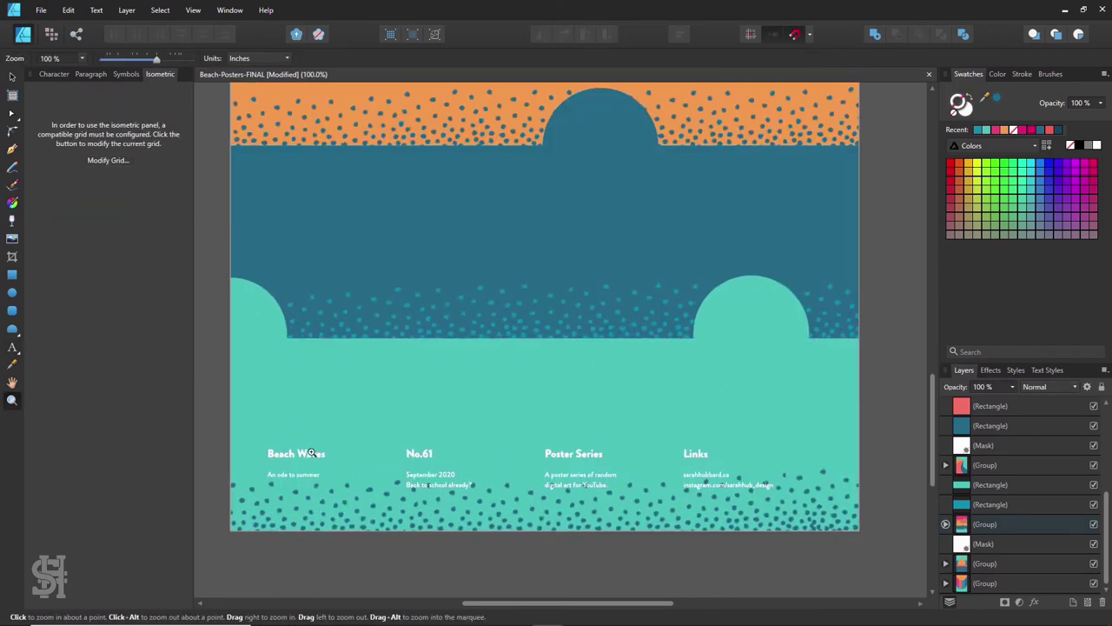
pyautogui.click(393, 418)
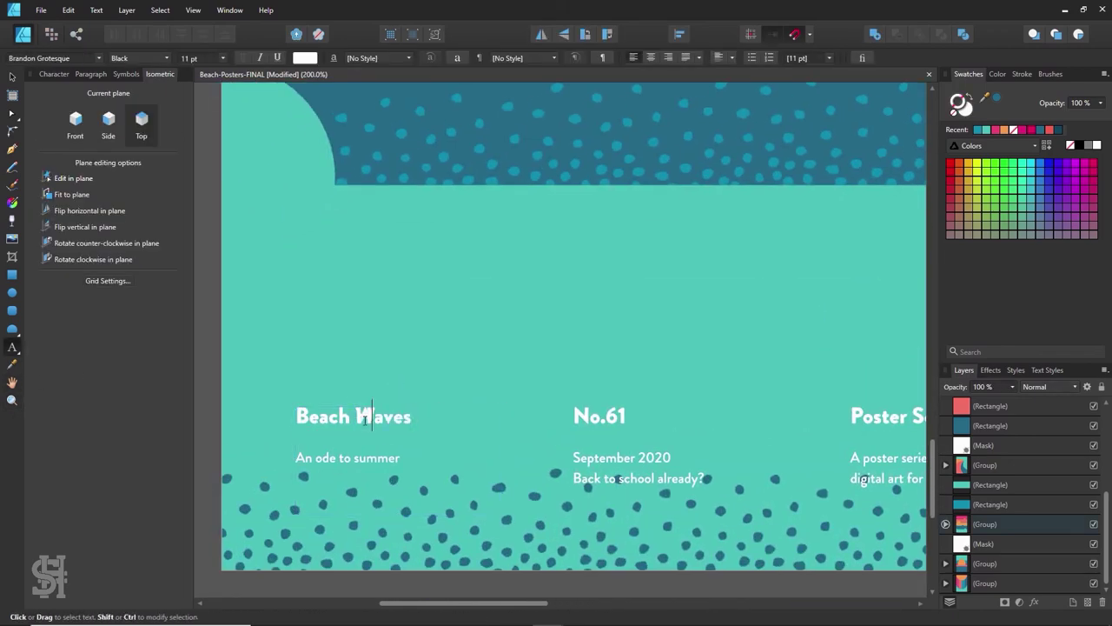
pyautogui.doubleClick(392, 418)
pyautogui.scroll(-2, 276, 400)
pyautogui.press('Escape')
pyautogui.click(441, 429)
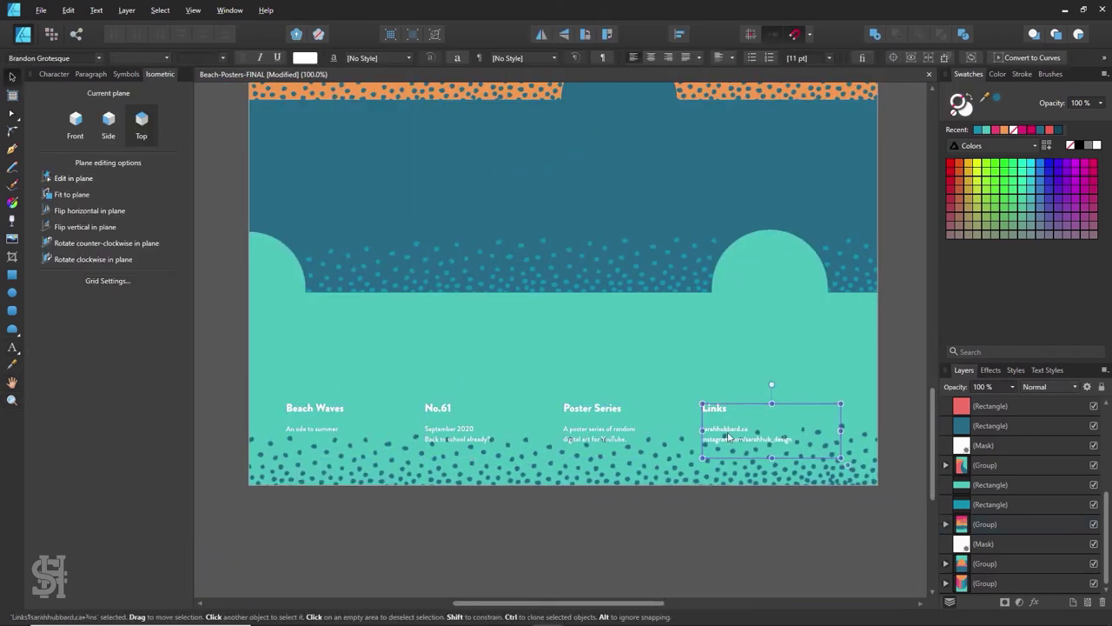
pyautogui.press('t')
pyautogui.doubleClick(327, 407)
pyautogui.write('Horizon')
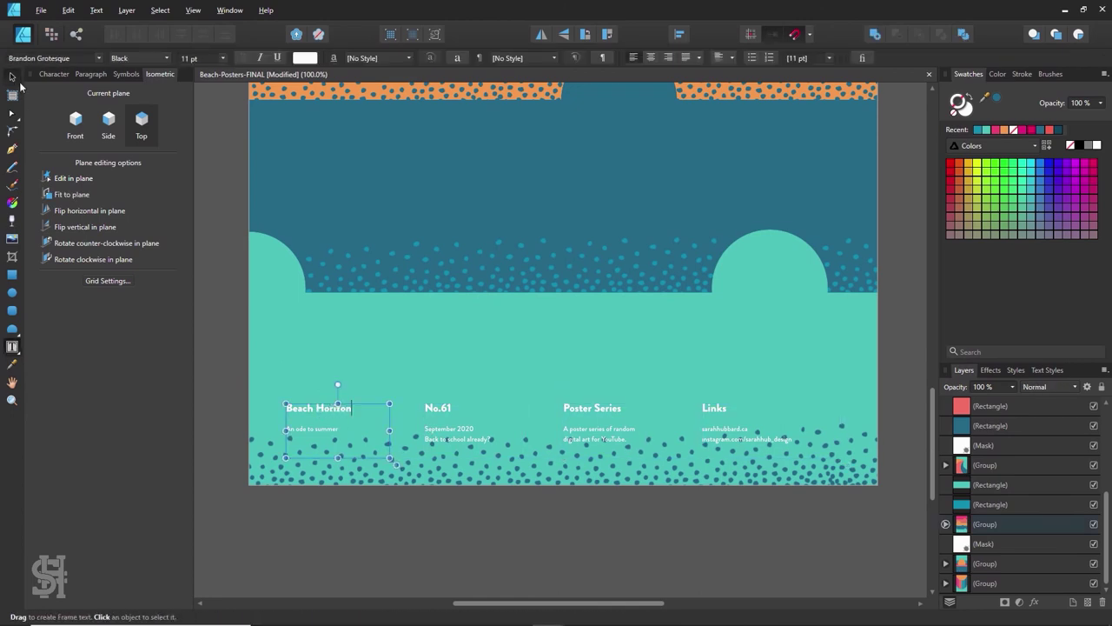
pyautogui.press('Escape')
# Step: Select the horizon poster group and the dotted curve inside it
pyautogui.press('z')
pyautogui.scroll(-4, 498, 319)
pyautogui.hscroll(3, 669, 393)
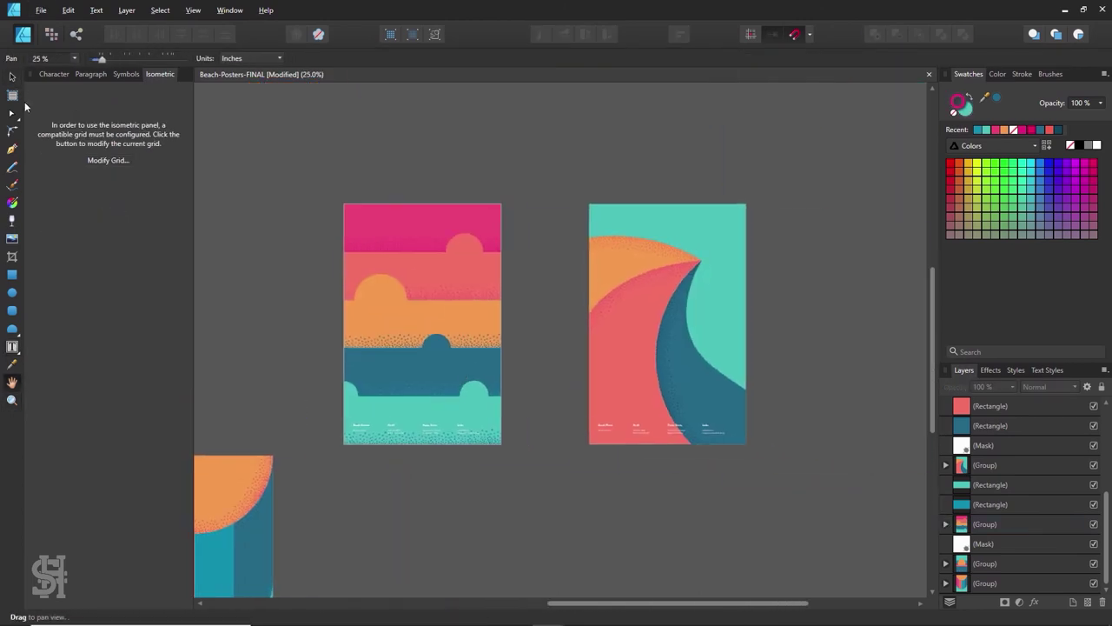
pyautogui.click(522, 309)
pyautogui.press('v')
pyautogui.click(440, 372)
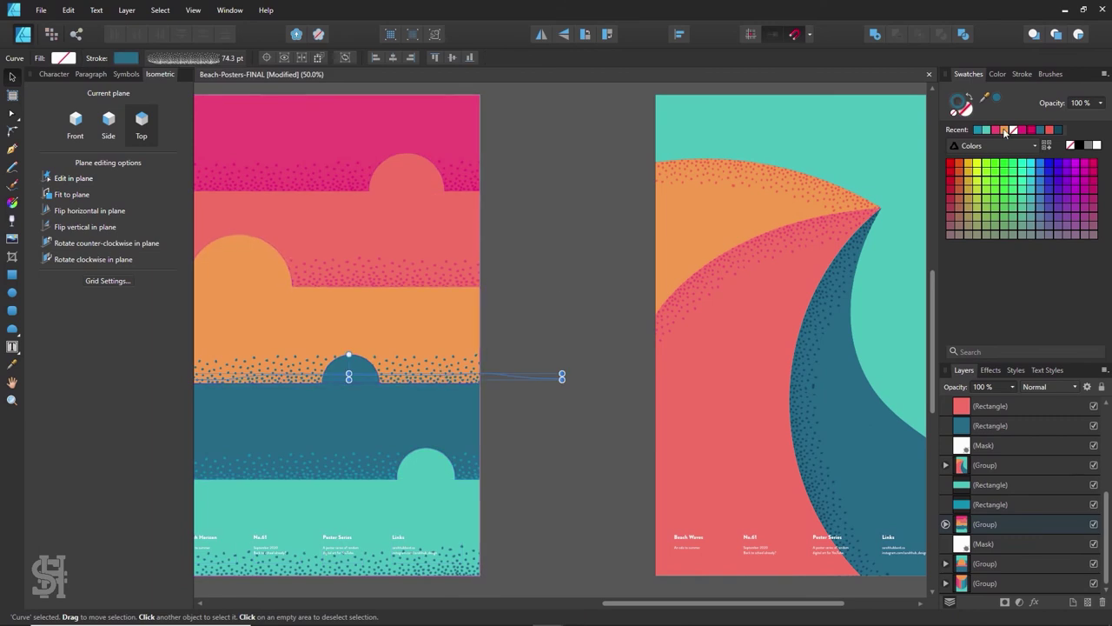
pyautogui.click(331, 449)
pyautogui.scroll(-1, 331, 449)
pyautogui.doubleClick(331, 447)
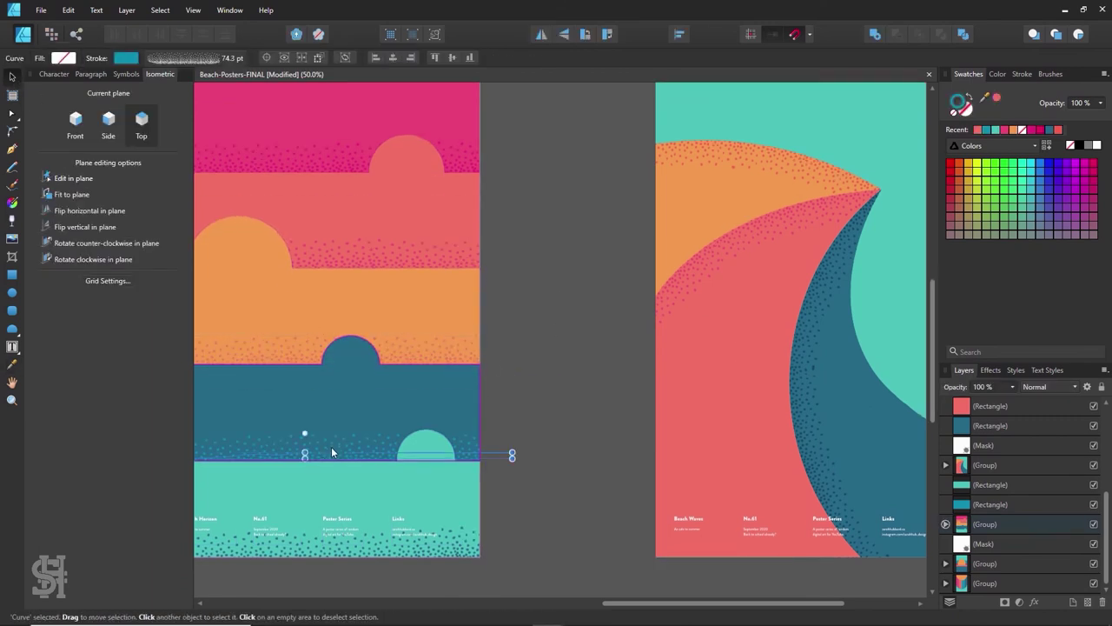
# Step: Inspect the dotted curve's stroke colour without changing it, then zoom out to all posters
pyautogui.click(817, 335)
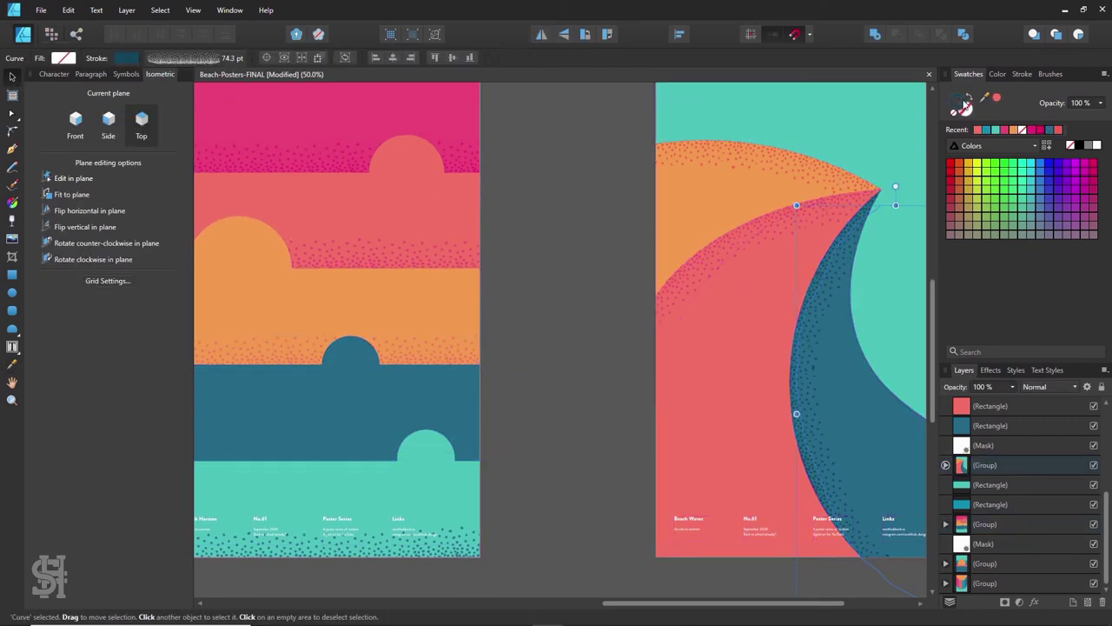
pyautogui.click(354, 450)
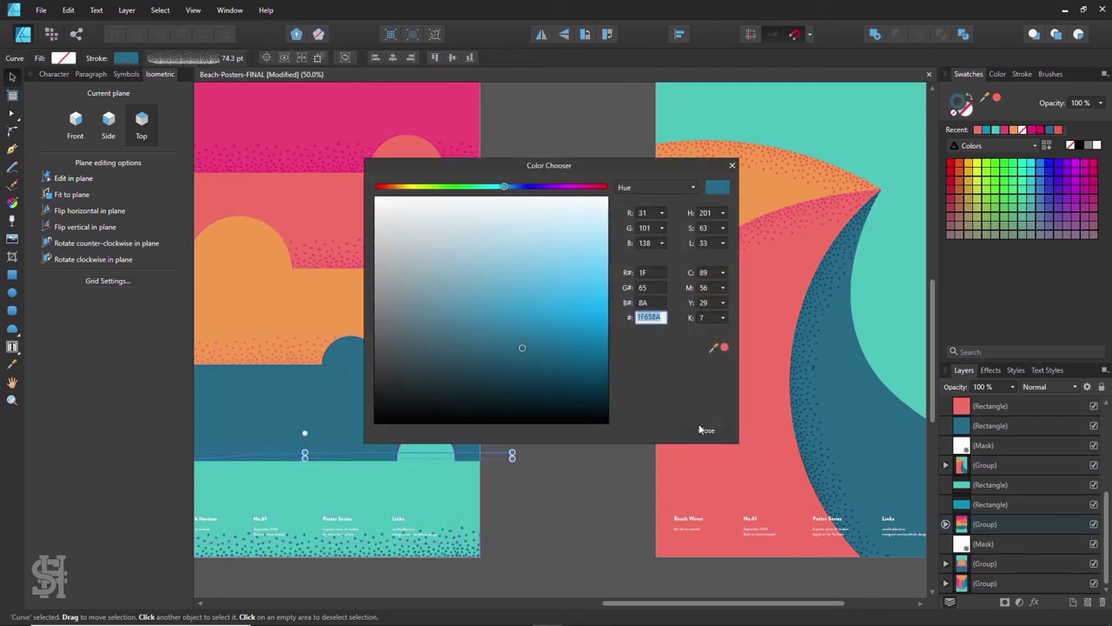
pyautogui.click(699, 425)
pyautogui.click(529, 451)
pyautogui.scroll(-1, 529, 451)
pyautogui.scroll(-3, 529, 451)
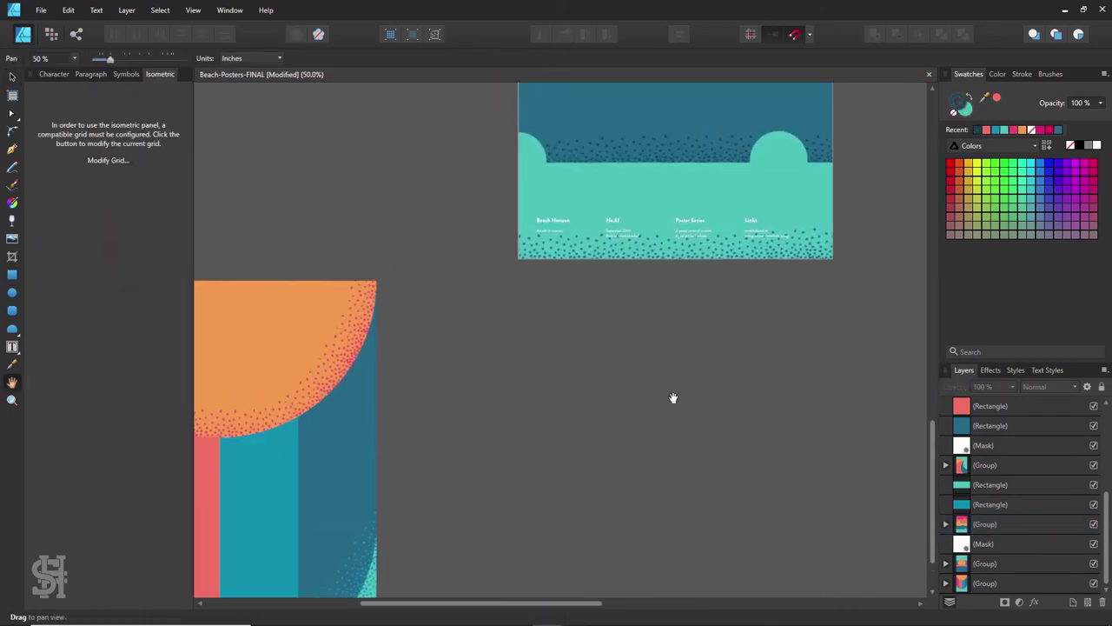
pyautogui.doubleClick(574, 363)
pyautogui.click(843, 325)
pyautogui.scroll(-2, 680, 373)
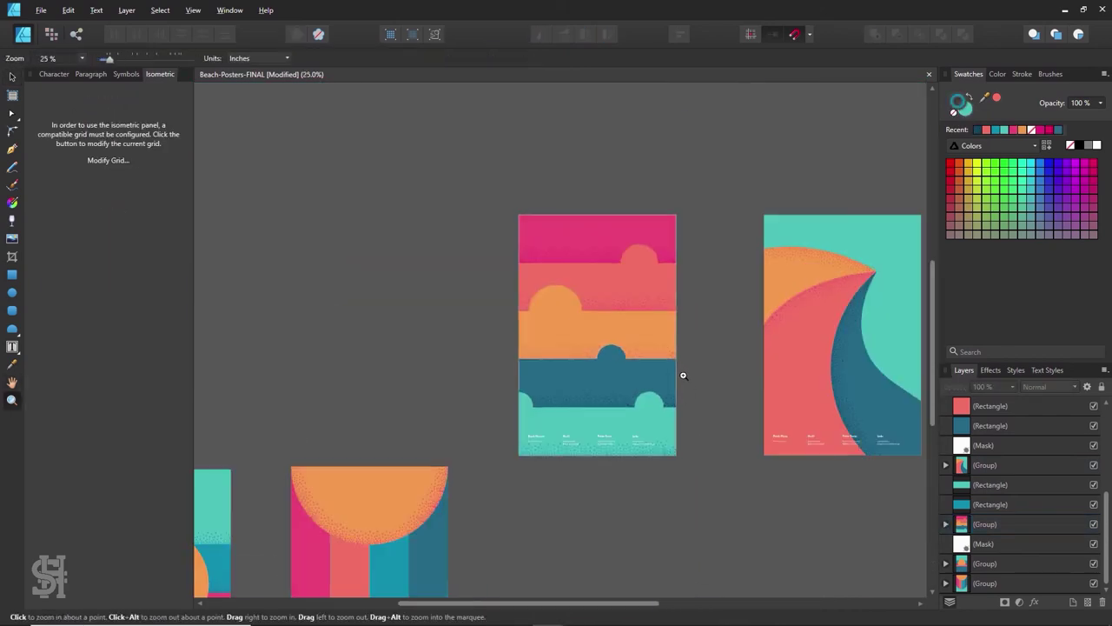
# Step: Move the horizon and wave posters into the row beside the sun poster
pyautogui.click(388, 209)
pyautogui.hscroll(-3, 543, 488)
pyautogui.hscroll(-3, 635, 385)
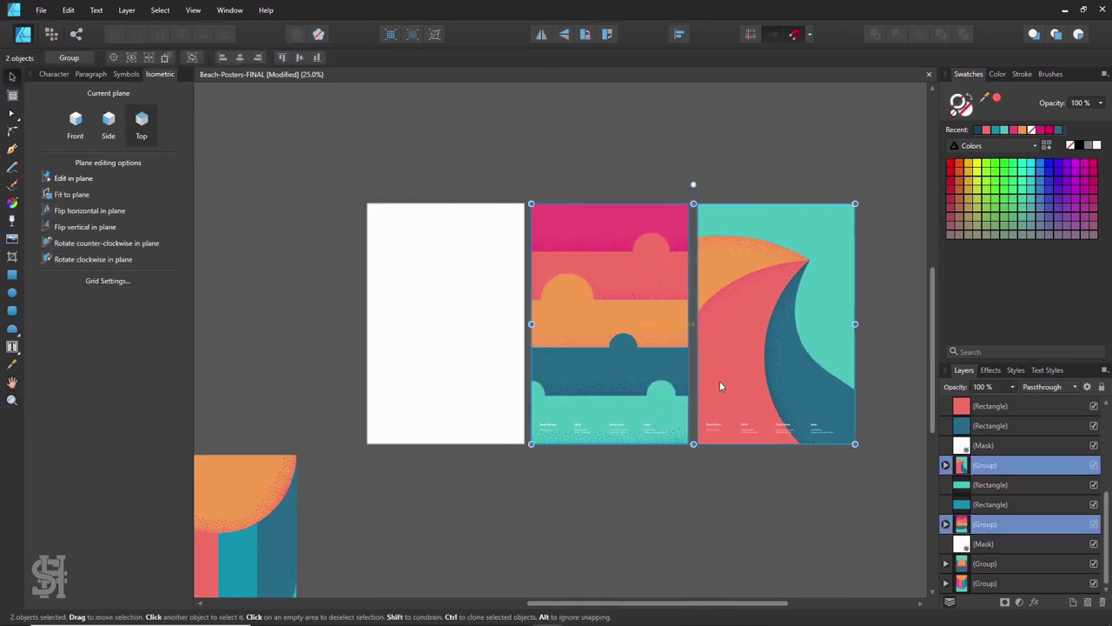
pyautogui.scroll(-3, 720, 385)
pyautogui.moveTo(236, 243); pyautogui.dragTo(424, 574)
pyautogui.scroll(-3, 424, 575)
pyautogui.click(790, 215)
pyautogui.scroll(2, 608, 260)
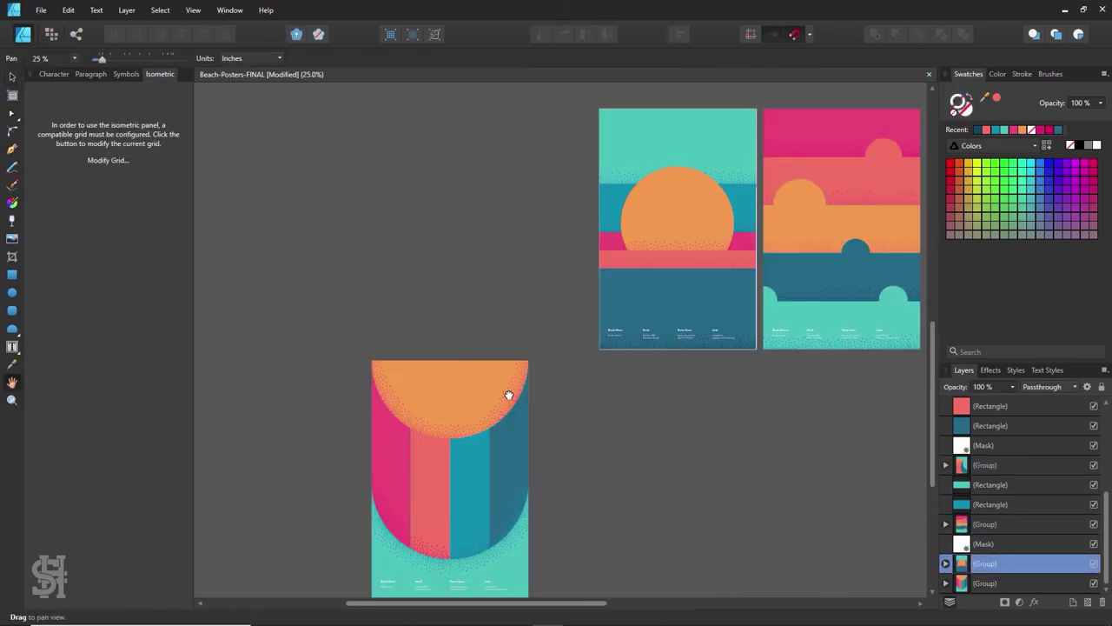
pyautogui.scroll(2, 340, 285)
# Step: Inspect the sun poster's base curve, then zoom out to show all four posters
pyautogui.click(274, 262)
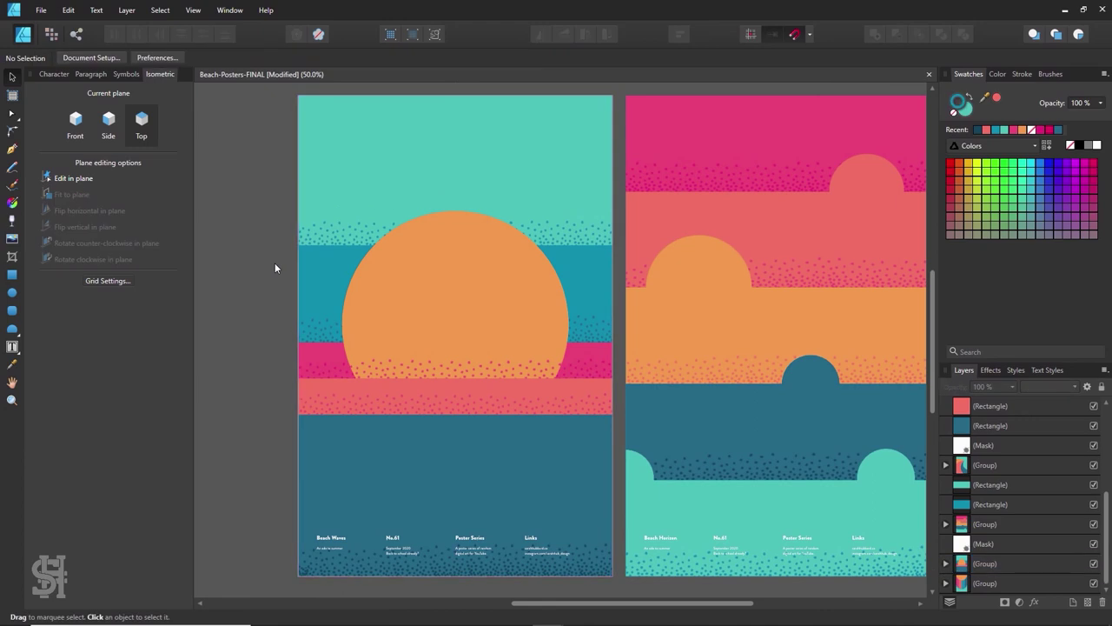
pyautogui.press('h')
pyautogui.moveTo(389, 279); pyautogui.dragTo(313, 284)
pyautogui.press('v')
pyautogui.click(393, 387)
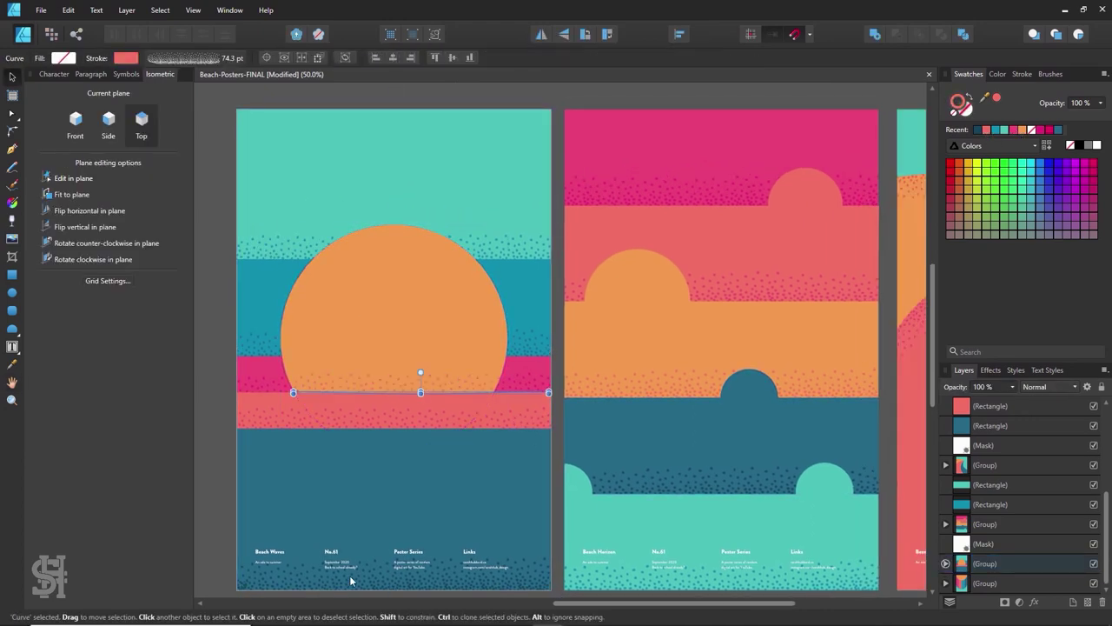
pyautogui.click(525, 334)
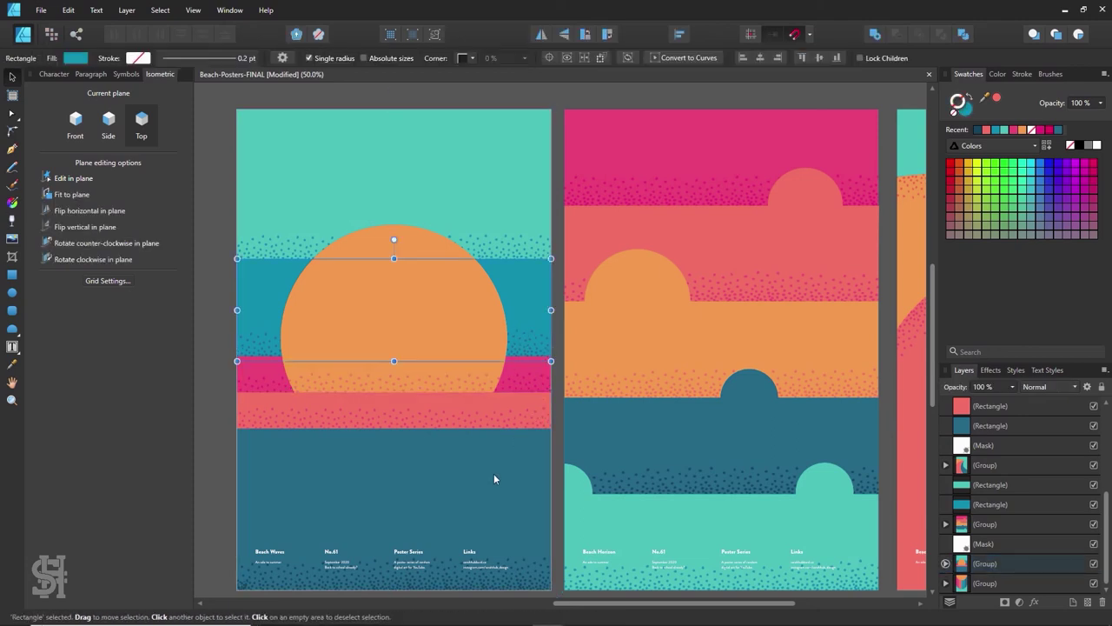
pyautogui.press('i')
pyautogui.press('z')
pyautogui.moveTo(713, 387)
pyautogui.mouseDown()
pyautogui.moveTo(669, 268)
pyautogui.moveTo(573, 248)
pyautogui.mouseUp()
pyautogui.press('v')
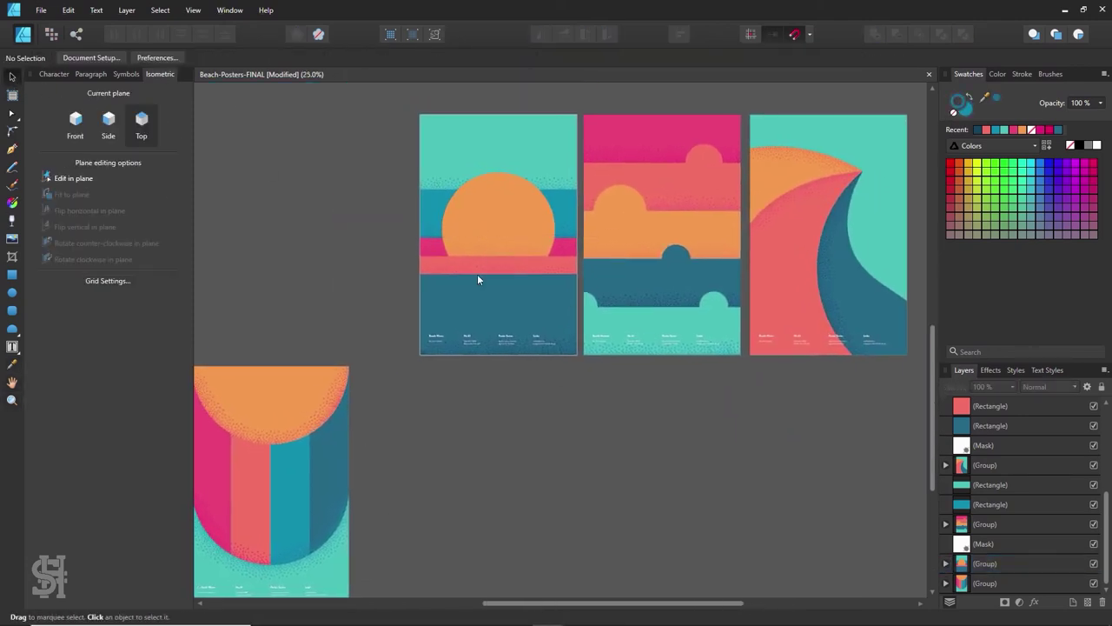
pyautogui.scroll(5, 477, 278)
# Step: Change the sun poster's caption from Beach Waves to 'Beach Sun'
pyautogui.doubleClick(322, 547)
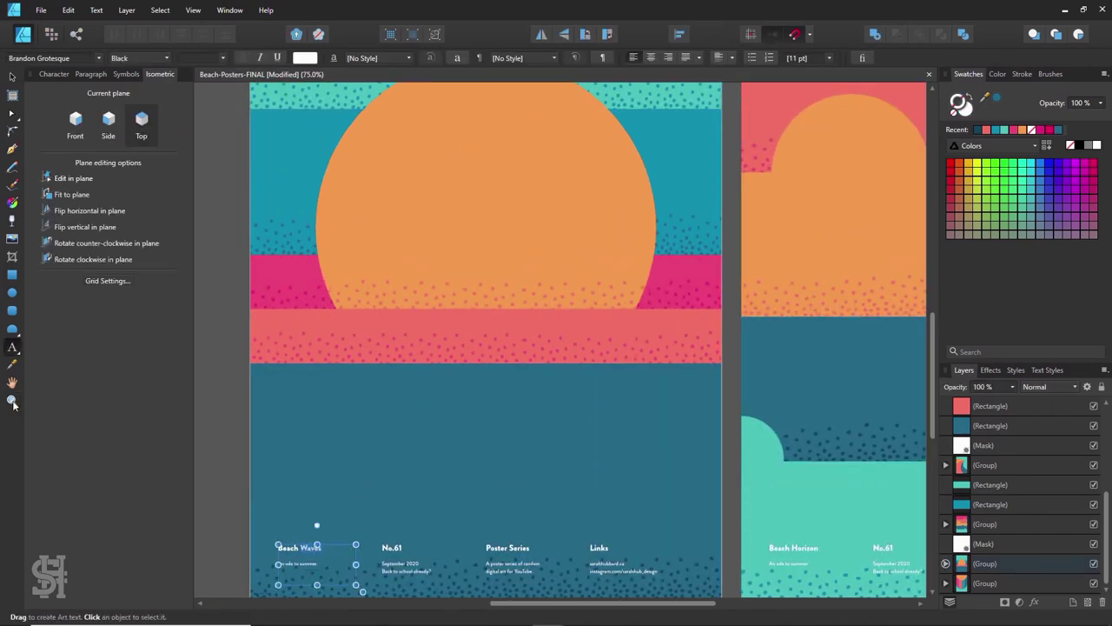
pyautogui.scroll(4, 347, 552)
pyautogui.doubleClick(322, 419)
pyautogui.write('Sun')
pyautogui.press('Escape')
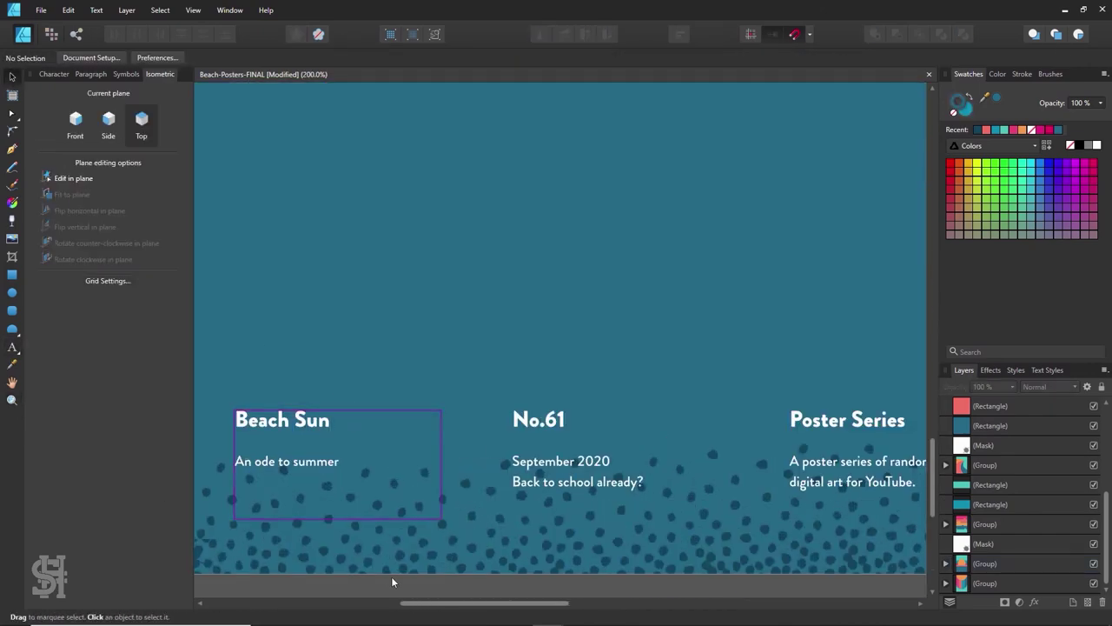
pyautogui.scroll(-8, 392, 576)
# Step: Move the striped poster to the start of the row
pyautogui.click(386, 437)
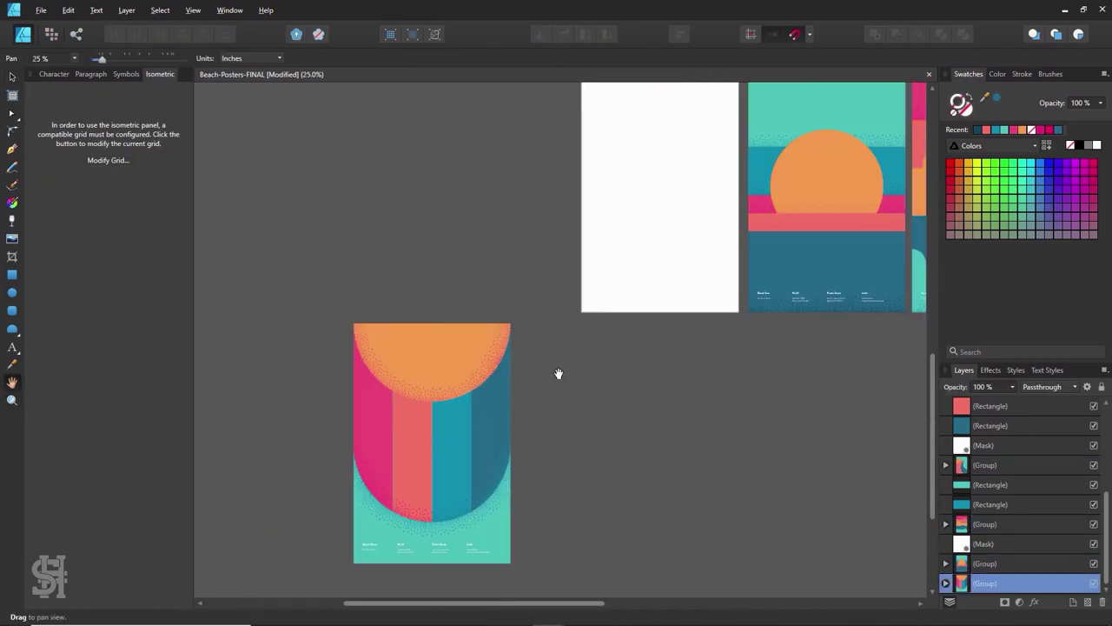
pyautogui.press('z')
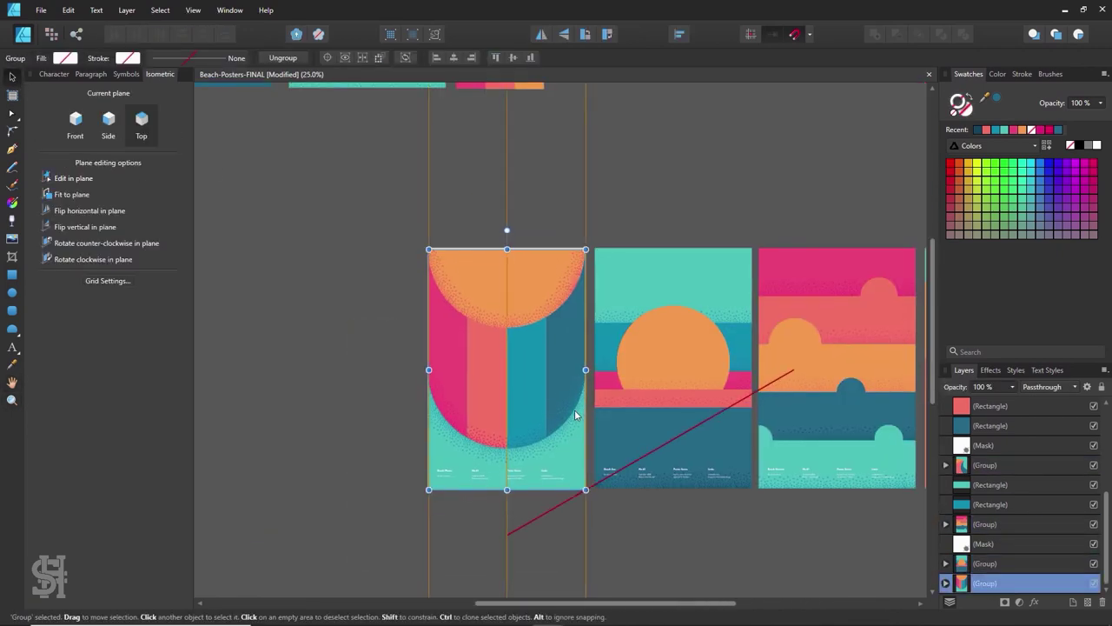
pyautogui.moveTo(509, 530); pyautogui.dragTo(789, 372)
pyautogui.press('v')
pyautogui.click(363, 287)
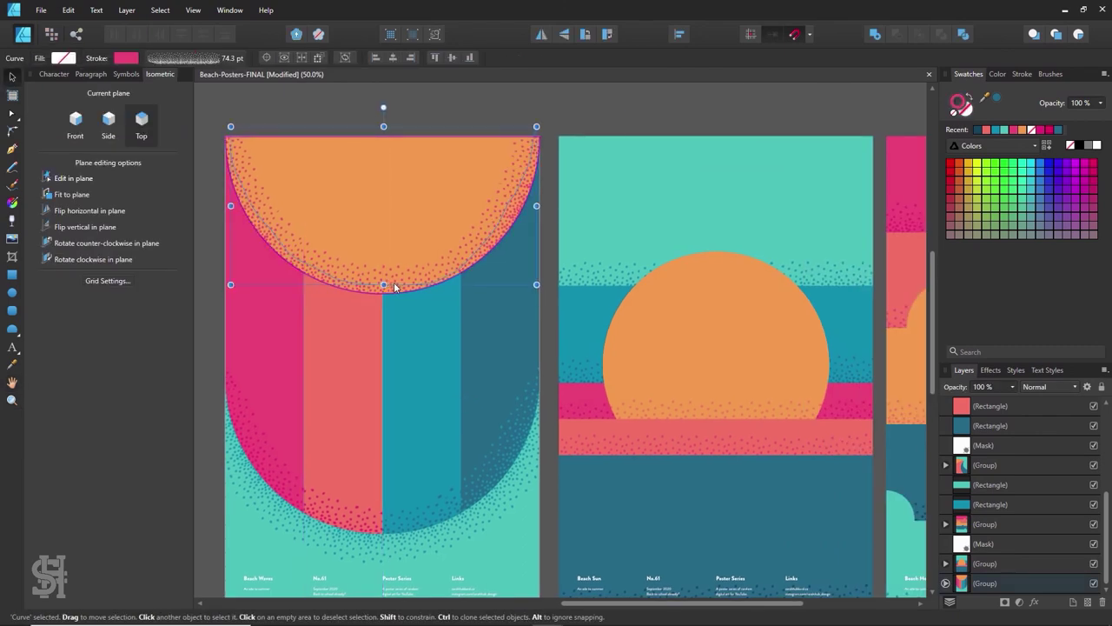
pyautogui.click(549, 161)
pyautogui.scroll(-1, 547, 167)
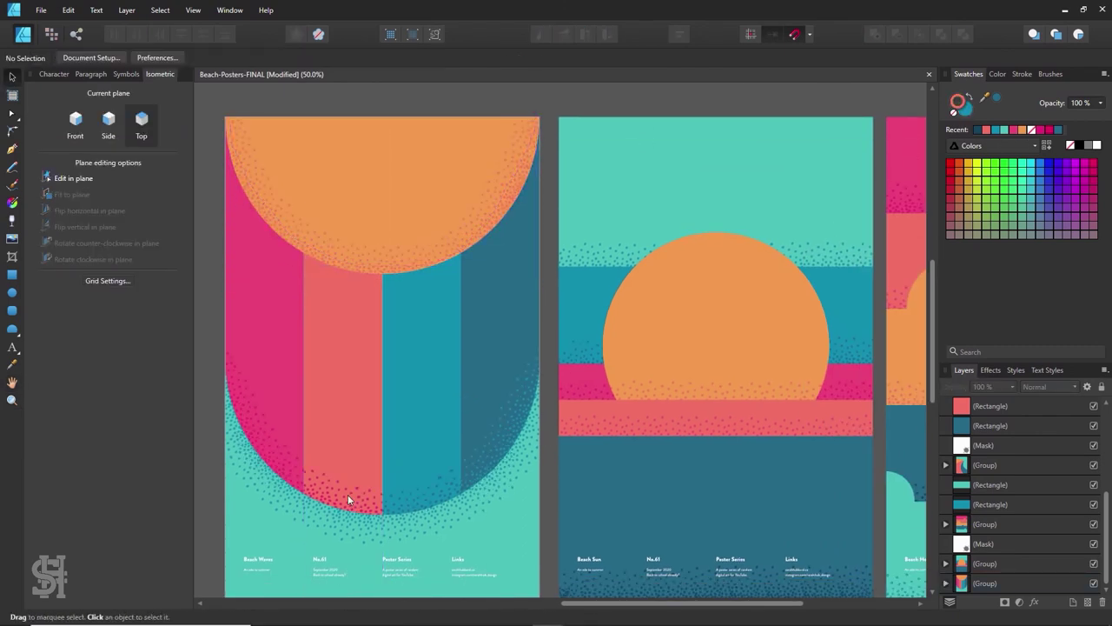
pyautogui.scroll(-1, 548, 165)
# Step: Inspect the striped poster's dotted curves, then zoom out to all four posters
pyautogui.click(341, 483)
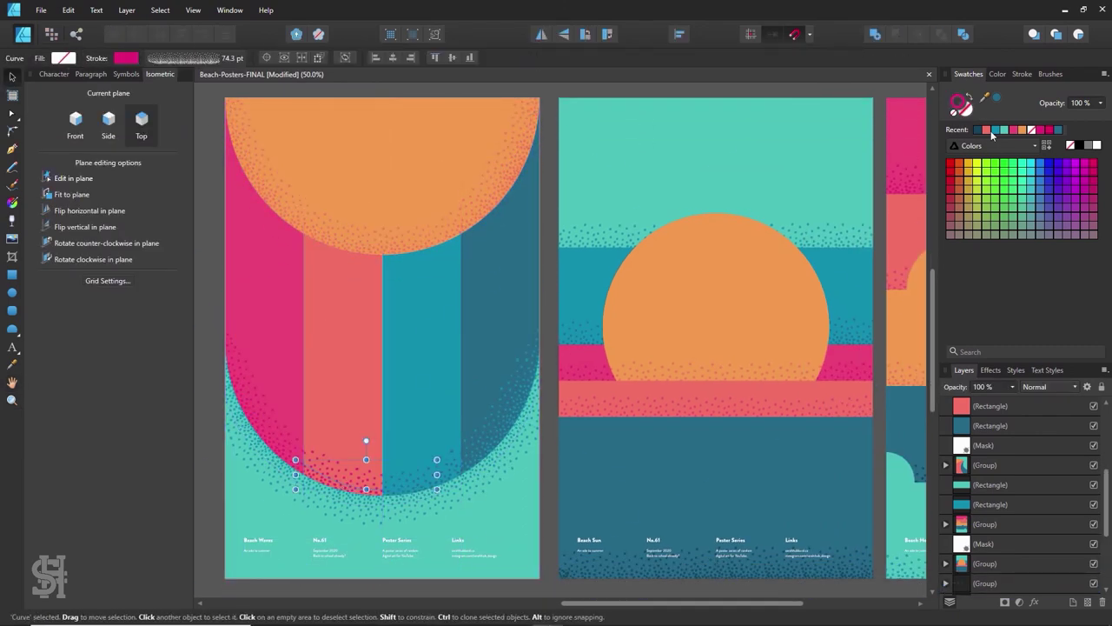
pyautogui.click(452, 357)
pyautogui.click(12, 113)
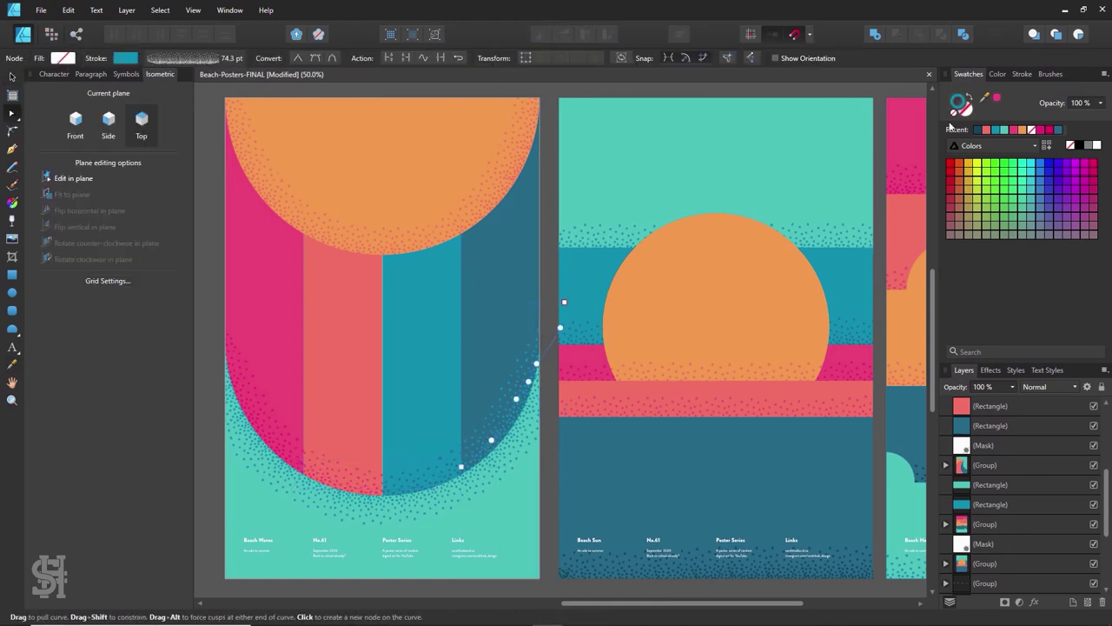
pyautogui.hotkey('ctrl', 'd')
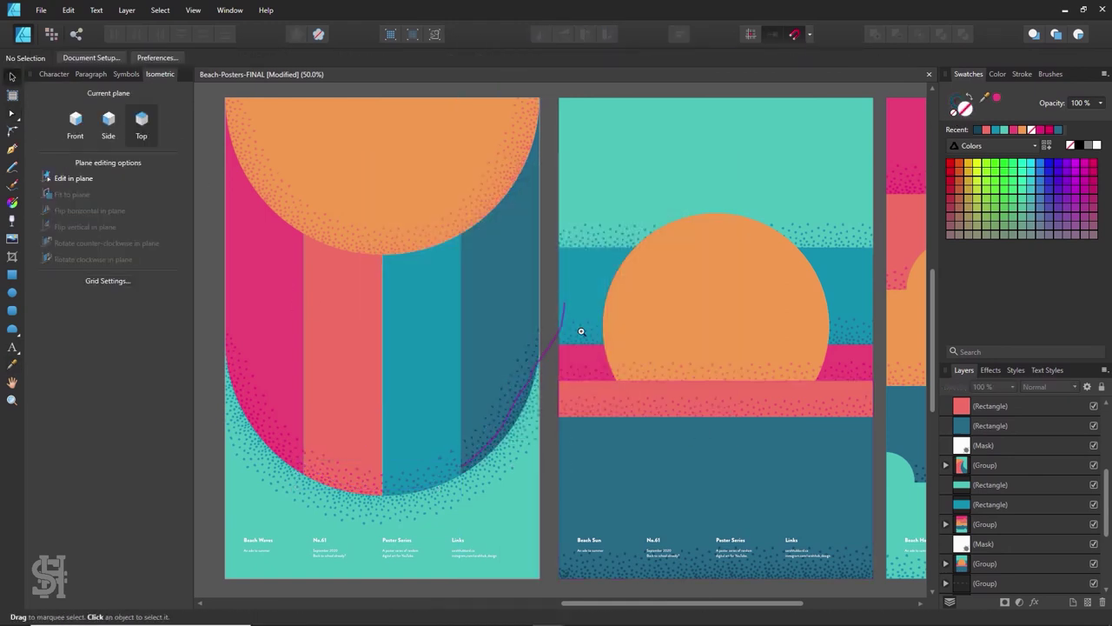
pyautogui.press('v')
pyautogui.hotkey('ctrl', '0')
# Step: Replace 'Waves' with 'Sports' in the striped poster's caption
pyautogui.scroll(5, 252, 439)
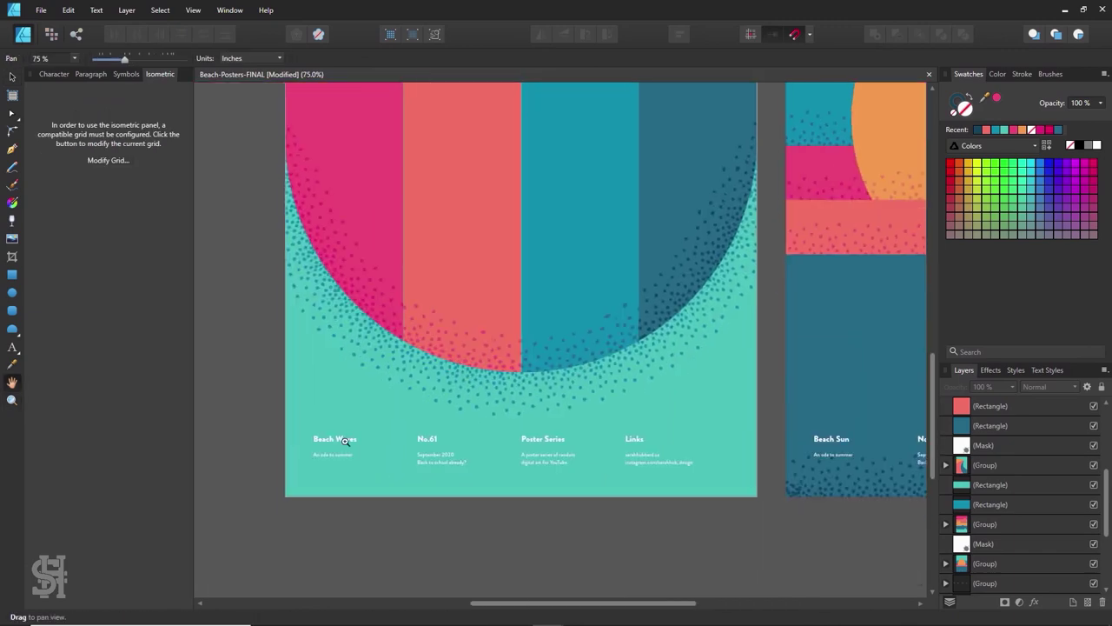
pyautogui.doubleClick(378, 387)
pyautogui.write('Sports')
pyautogui.press('Escape')
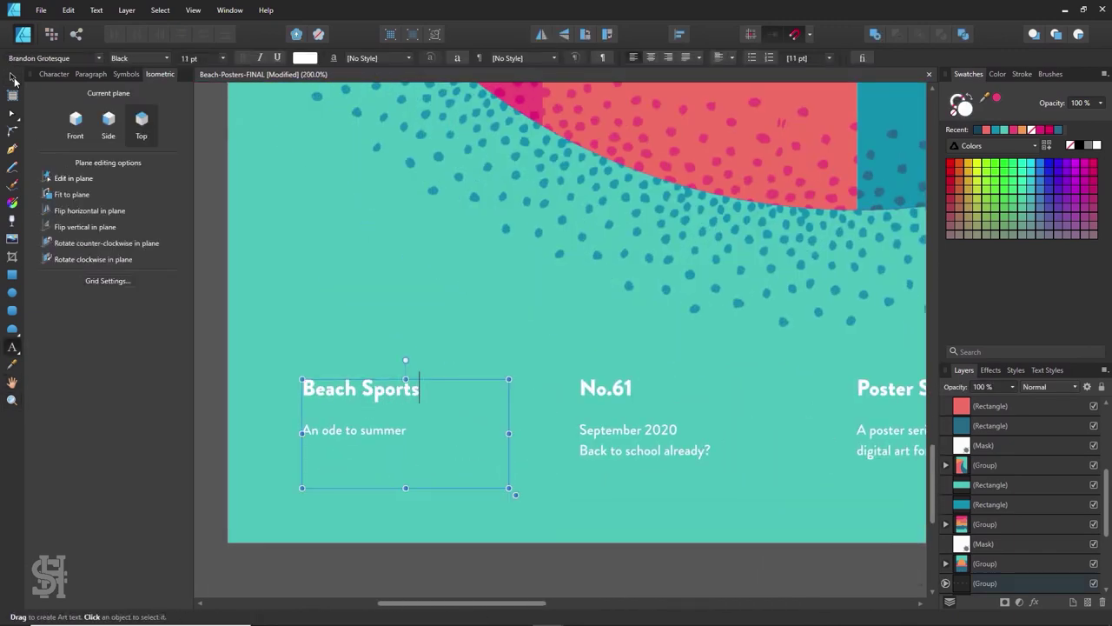
pyautogui.hotkey('ctrl', '0')
# Step: Draw a 64 pt SURF text frame and stretch it across the first poster
pyautogui.press('h')
pyautogui.press('v')
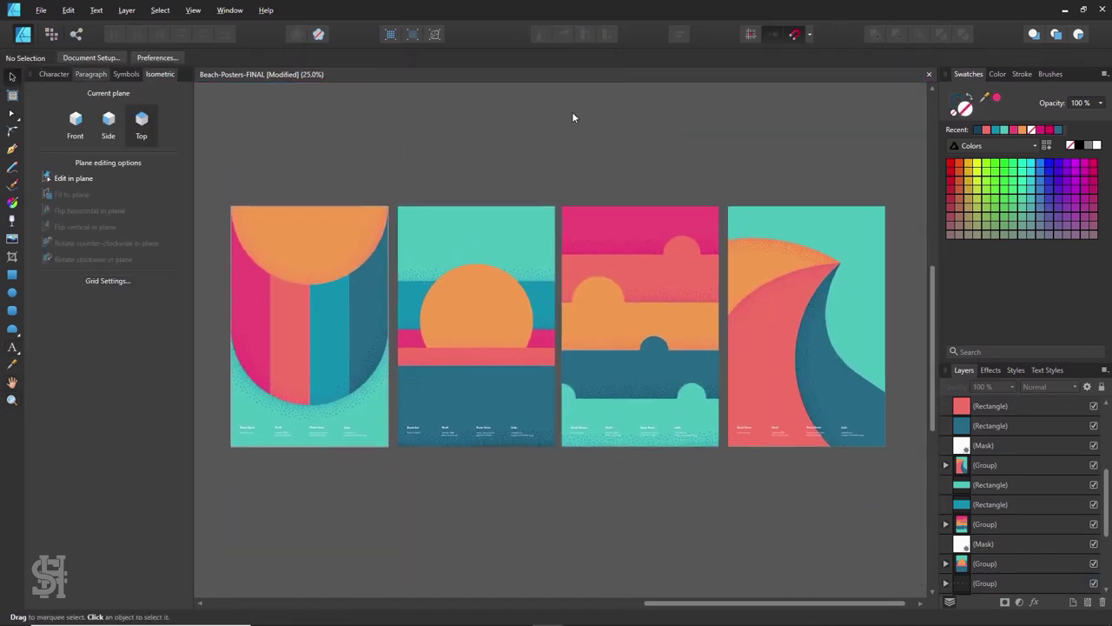
pyautogui.press('t')
pyautogui.moveTo(242, 106); pyautogui.dragTo(581, 182)
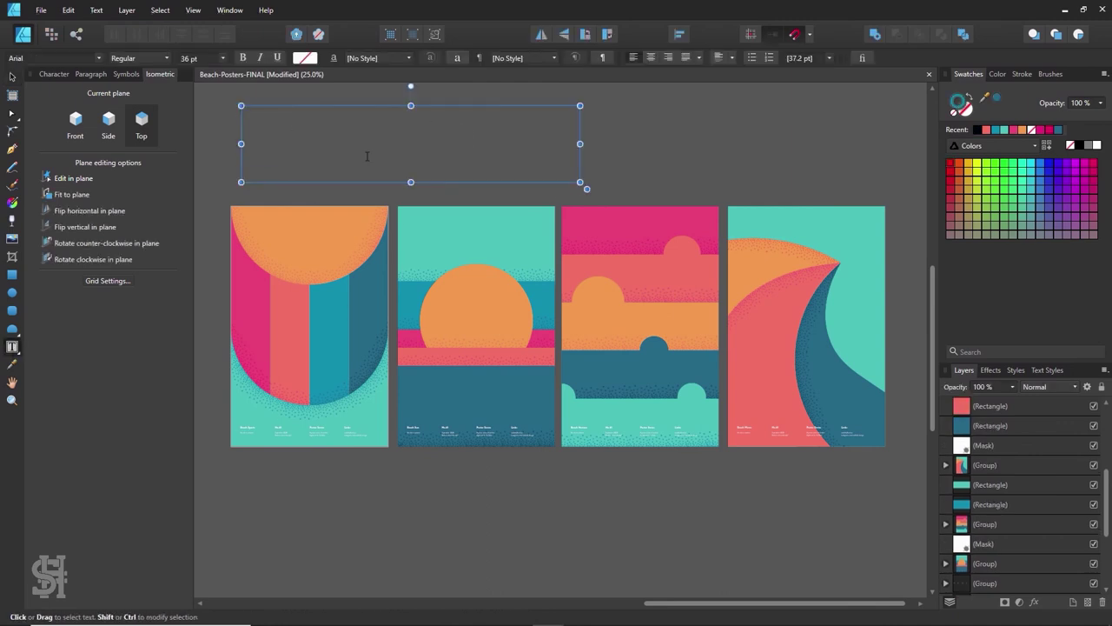
pyautogui.hotkey('ctrl', 't')
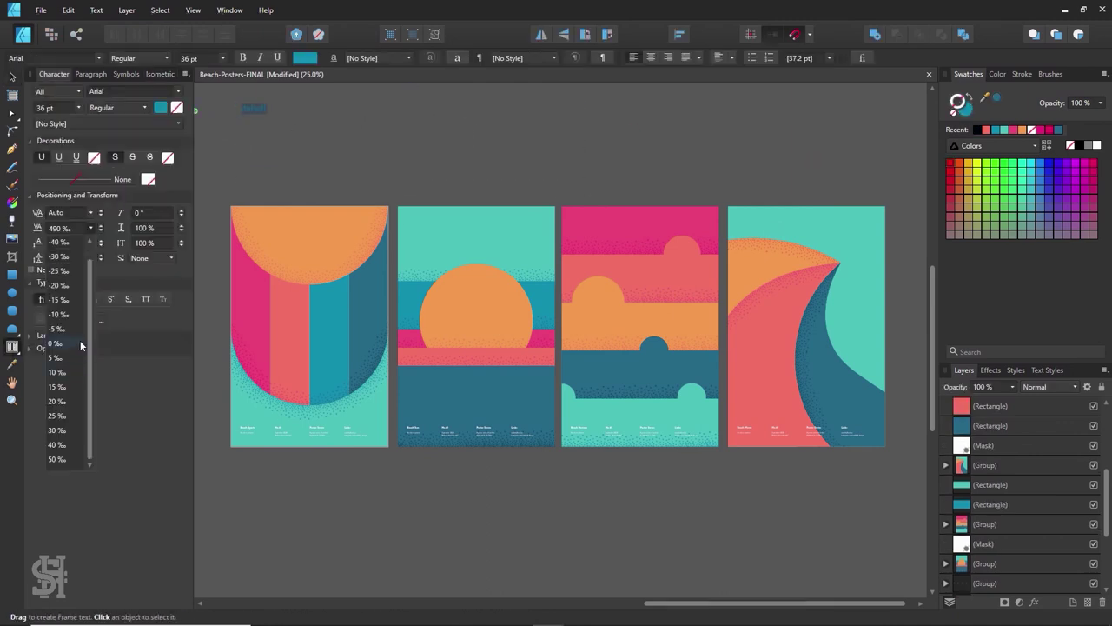
pyautogui.click(223, 58)
pyautogui.click(188, 231)
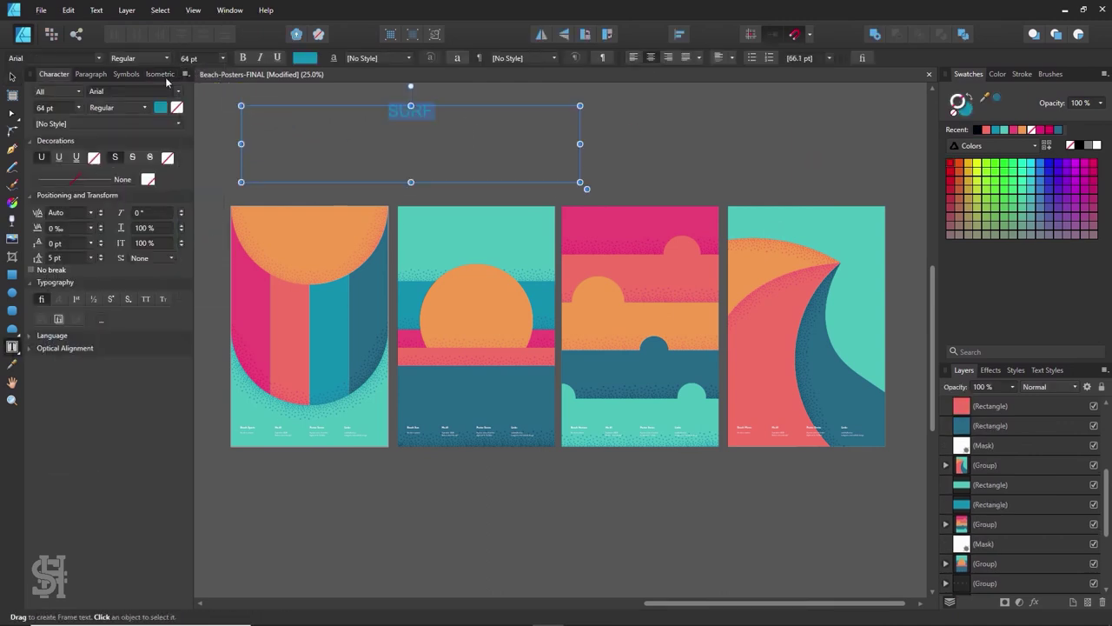
pyautogui.moveTo(408, 143); pyautogui.dragTo(390, 295)
pyautogui.moveTo(541, 339)
pyautogui.mouseDown()
pyautogui.moveTo(313, 337)
pyautogui.moveTo(300, 325)
pyautogui.mouseUp()
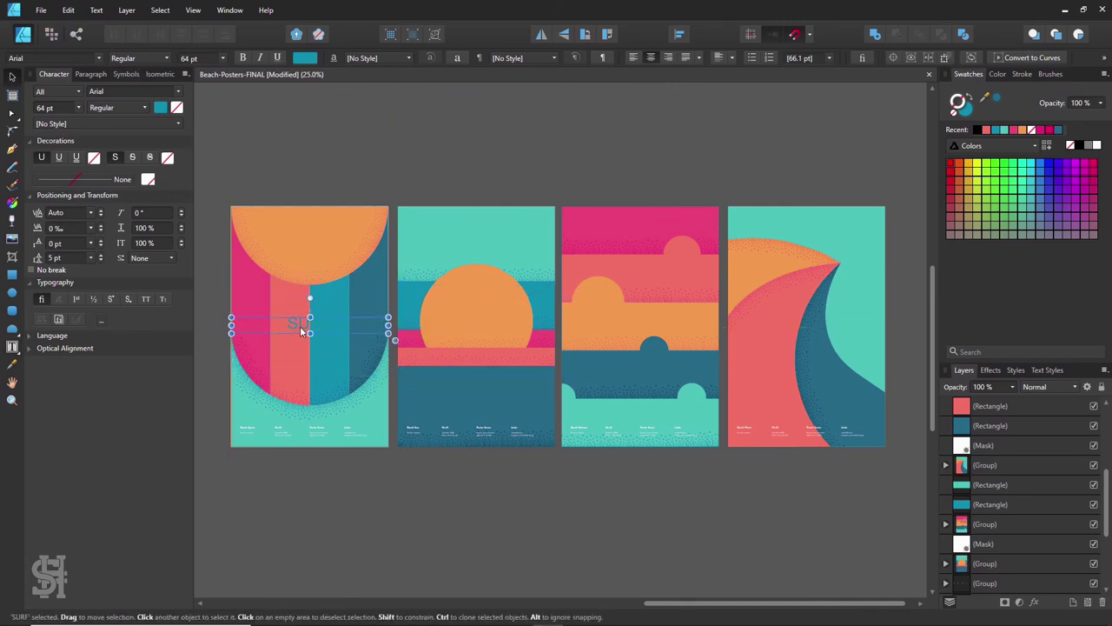
# Step: Colour SURF with the sun's orange and shrink it to 36 pt
pyautogui.hotkey('ctrl', '+')
pyautogui.moveTo(983, 99); pyautogui.dragTo(483, 150)
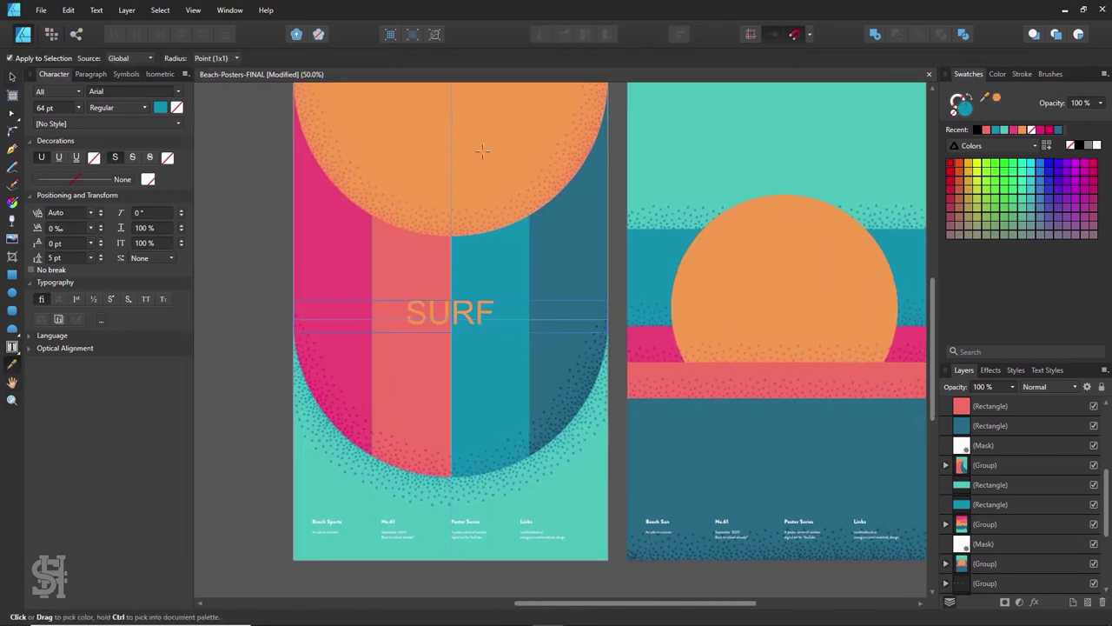
pyautogui.click(11, 77)
pyautogui.click(221, 57)
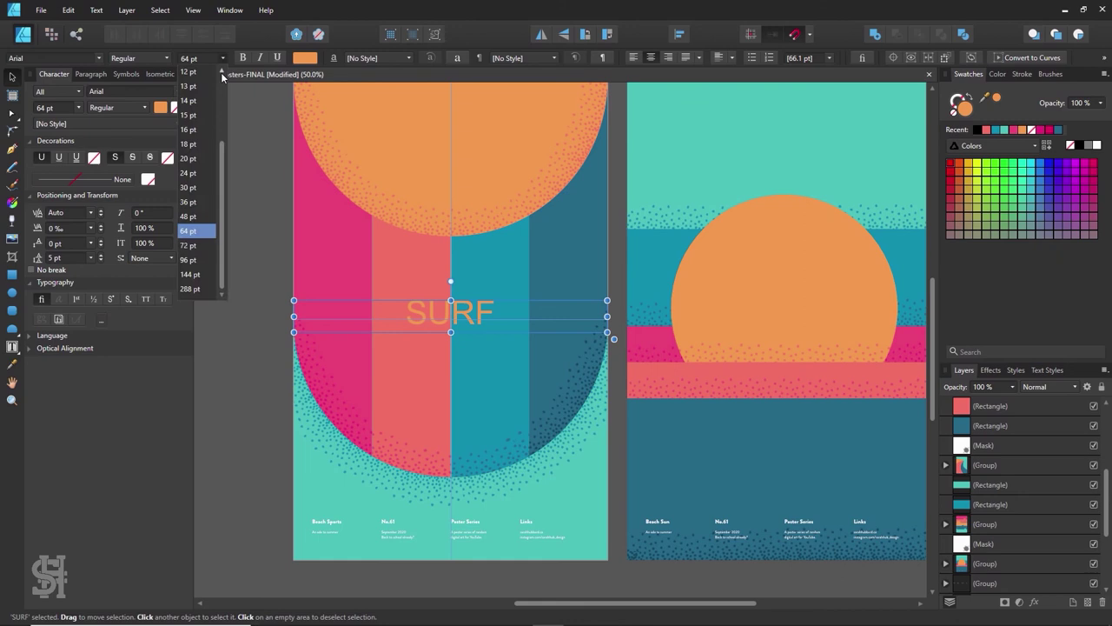
pyautogui.click(201, 217)
# Step: Switch SURF to Brandon Grotesque Black at 30 pt
pyautogui.click(48, 58)
pyautogui.write('bran')
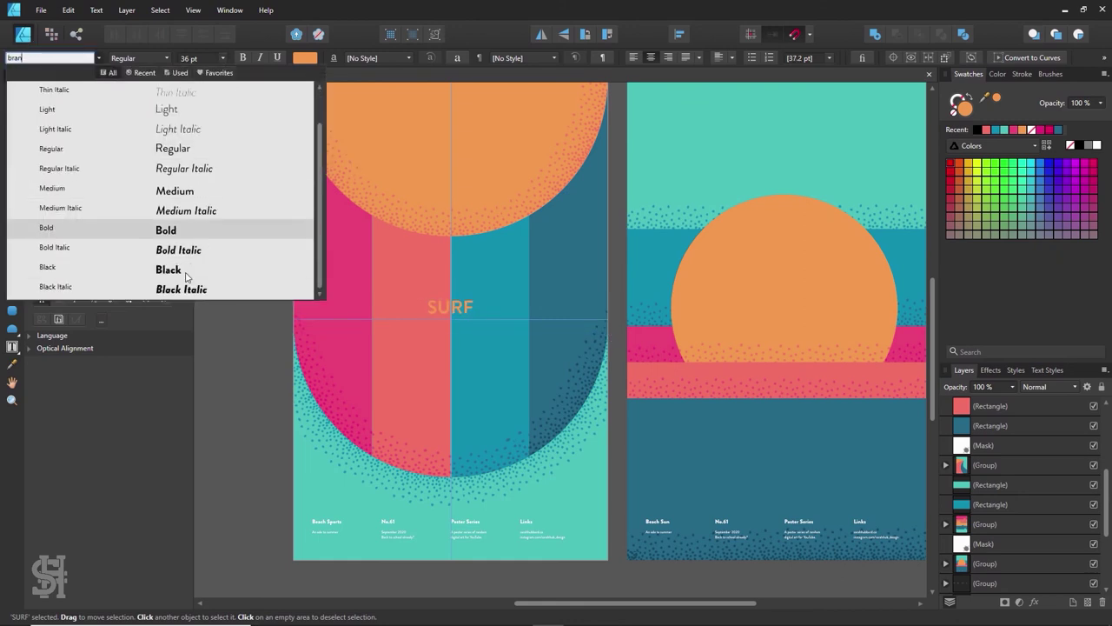
pyautogui.click(182, 273)
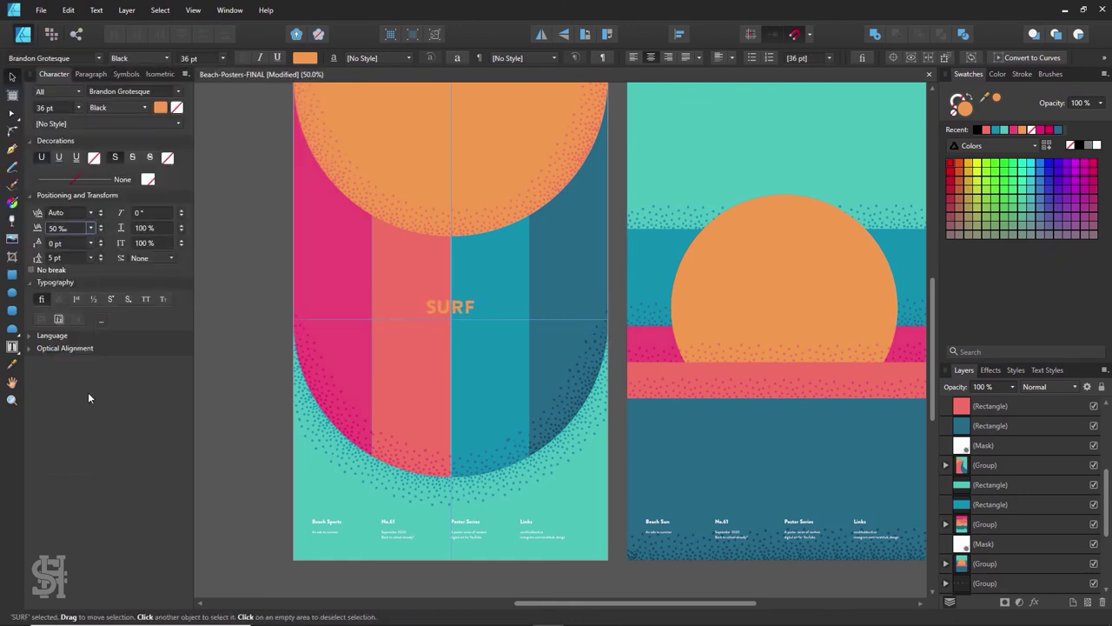
pyautogui.click(222, 57)
pyautogui.click(201, 204)
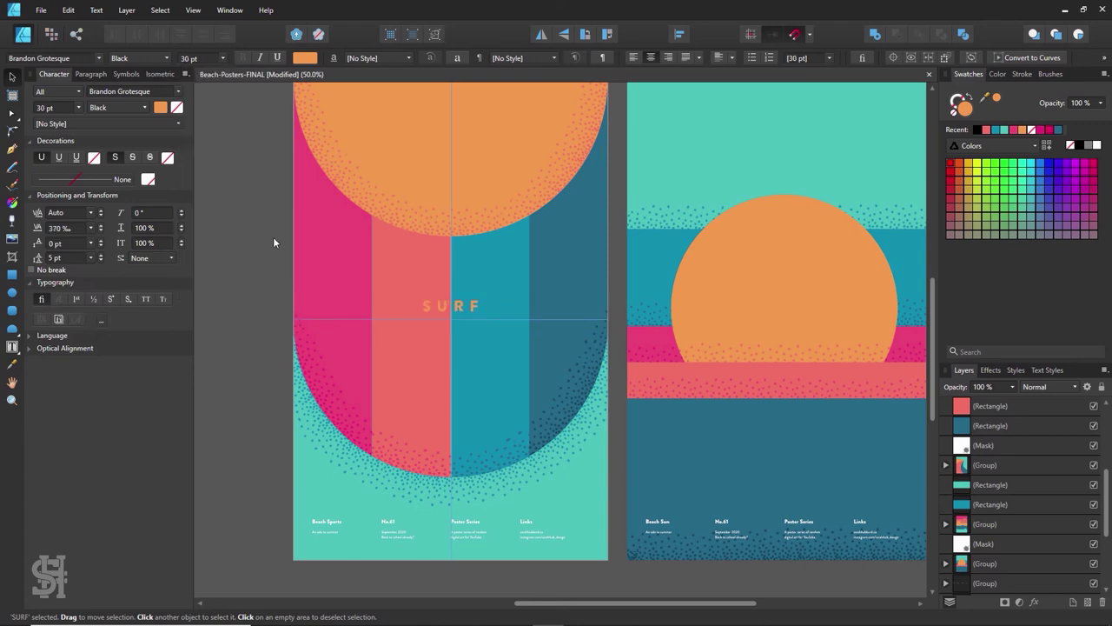
pyautogui.press('Escape')
pyautogui.scroll(-2, 466, 320)
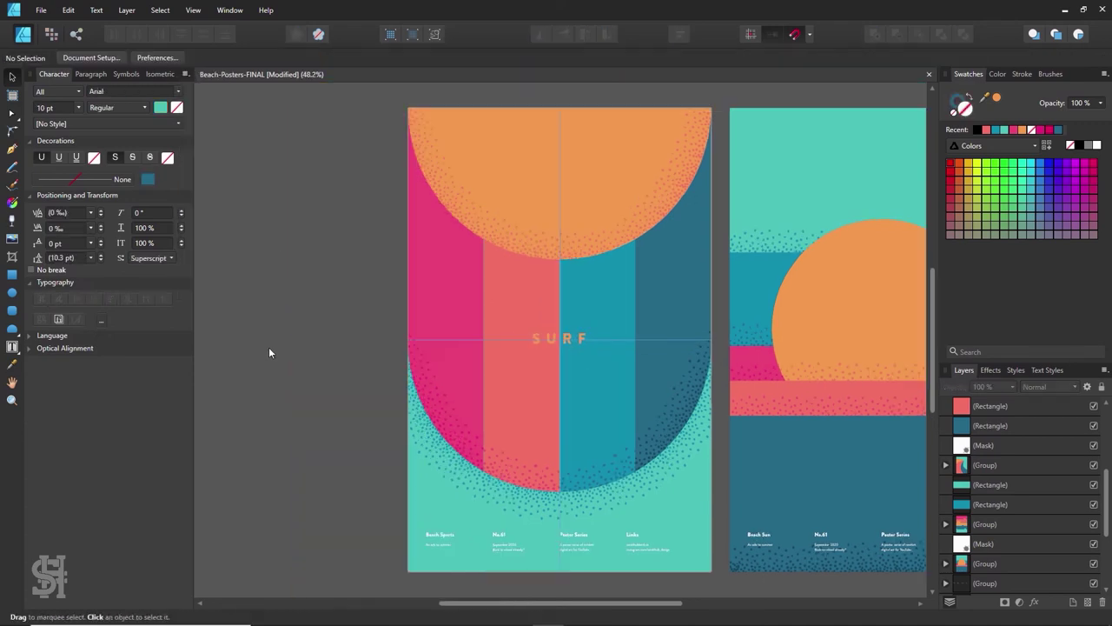
pyautogui.scroll(2, 371, 320)
# Step: Copy SURF onto the second poster, colour it pink and level it with the original
pyautogui.moveTo(372, 320); pyautogui.dragTo(700, 320)
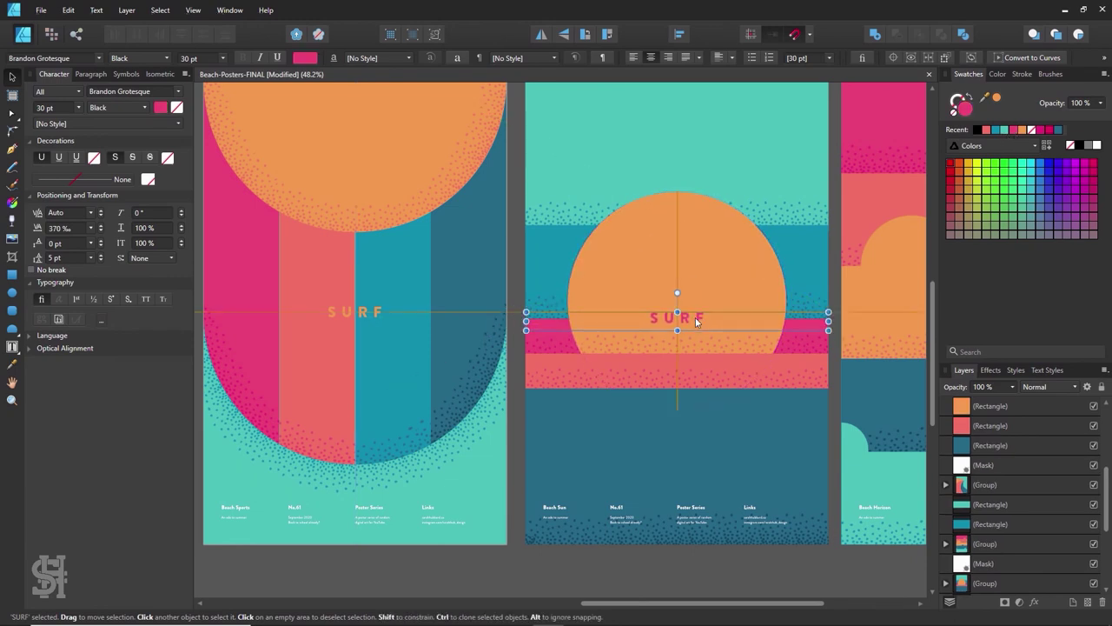
pyautogui.hotkey('ctrl', 'z')
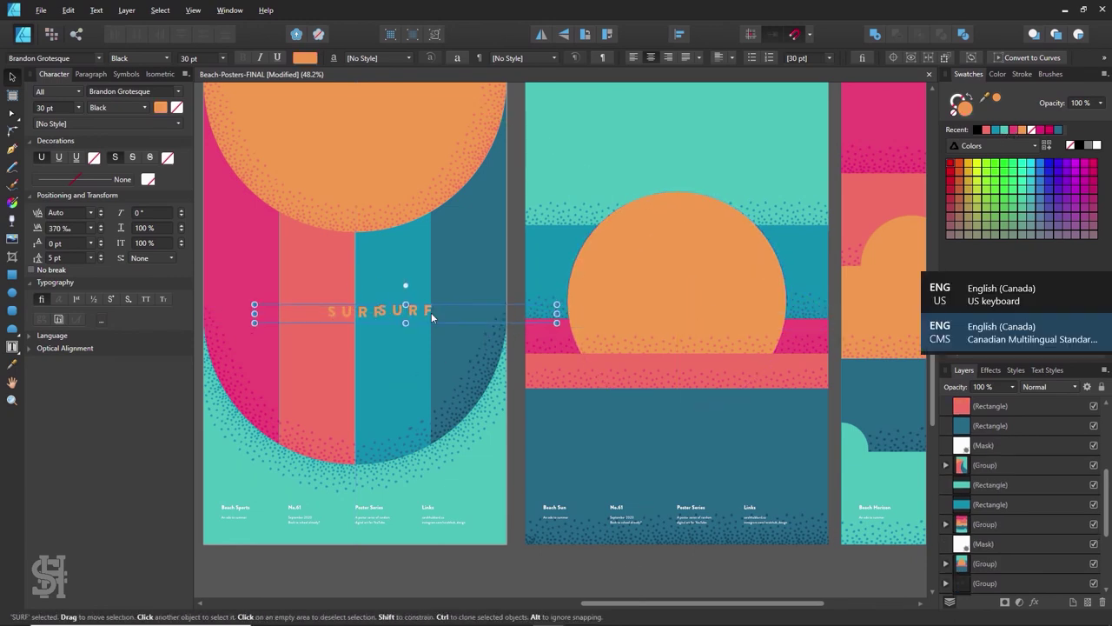
pyautogui.moveTo(354, 317); pyautogui.dragTo(677, 318)
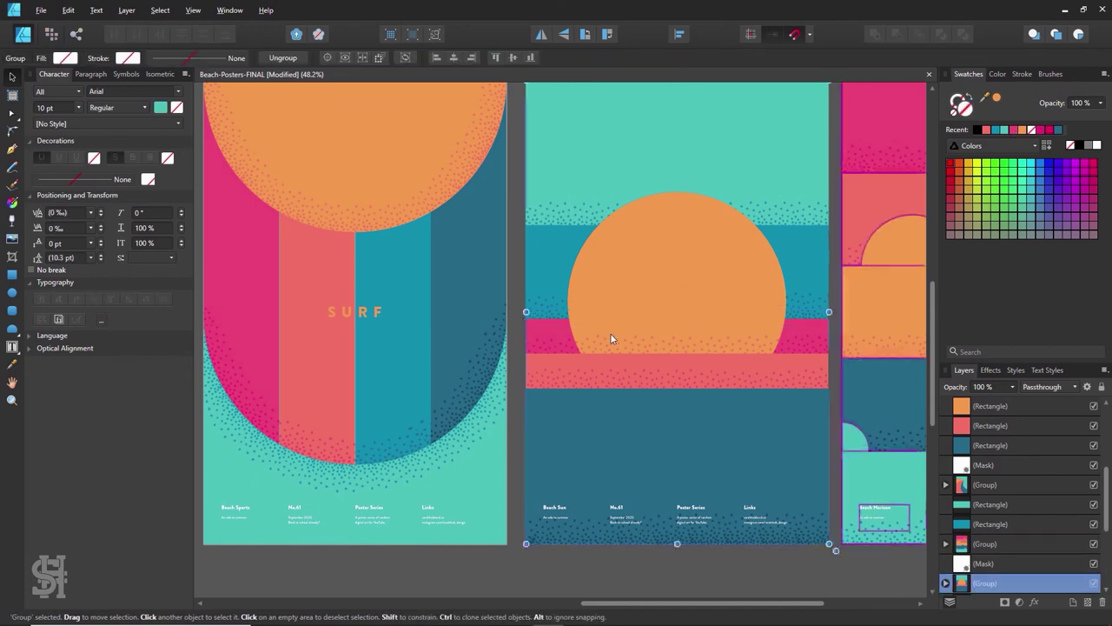
pyautogui.rightClick(589, 318)
pyautogui.click(1014, 131)
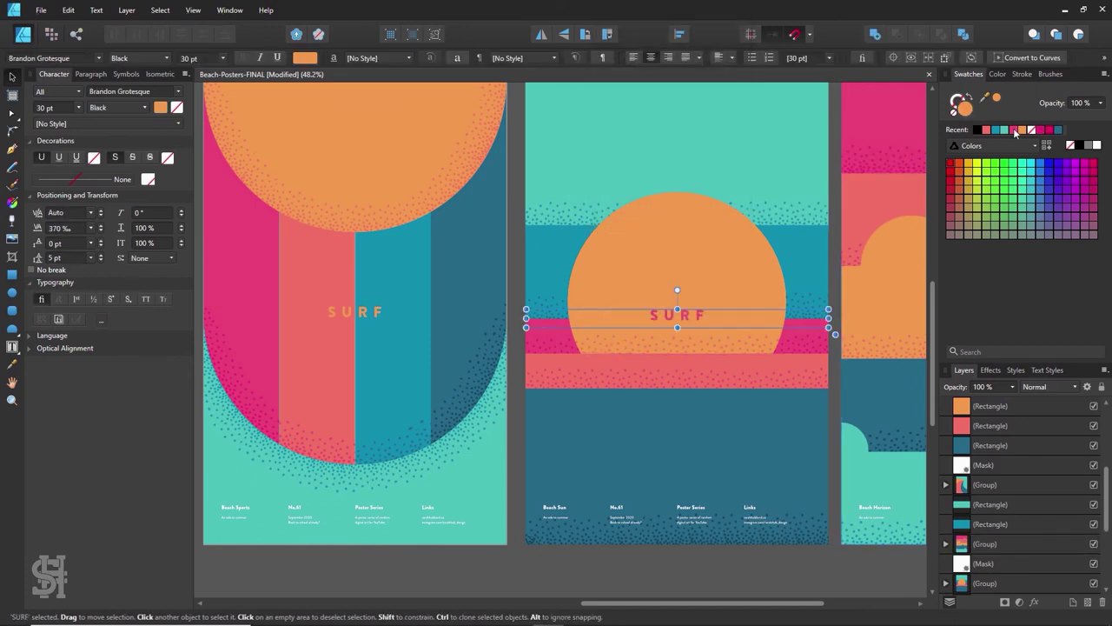
pyautogui.keyDown('shift'); pyautogui.click(356, 311); pyautogui.keyUp('shift')
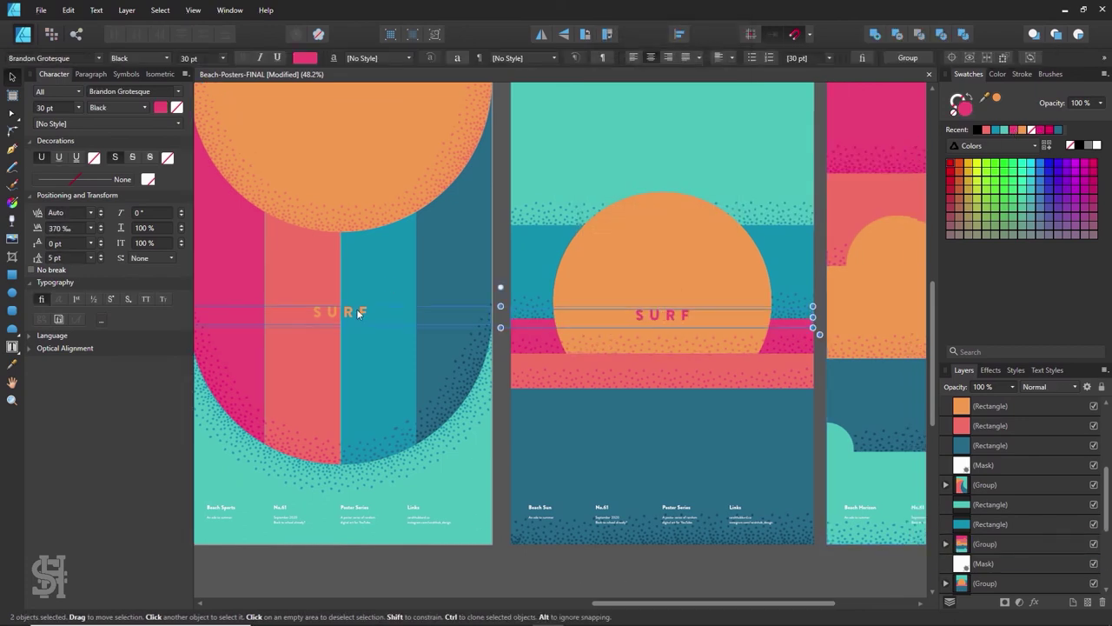
pyautogui.click(678, 34)
# Step: Retype the pink copy as SUN
pyautogui.moveTo(689, 311); pyautogui.dragTo(661, 311)
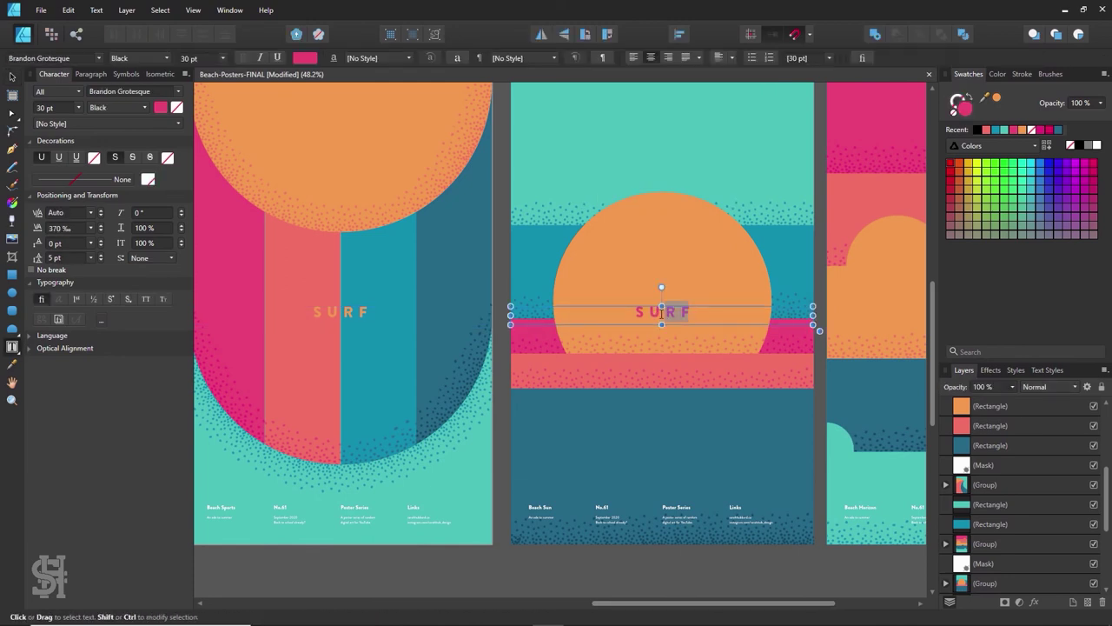
pyautogui.write('N')
pyautogui.press('Escape')
pyautogui.hscroll(5, 754, 474)
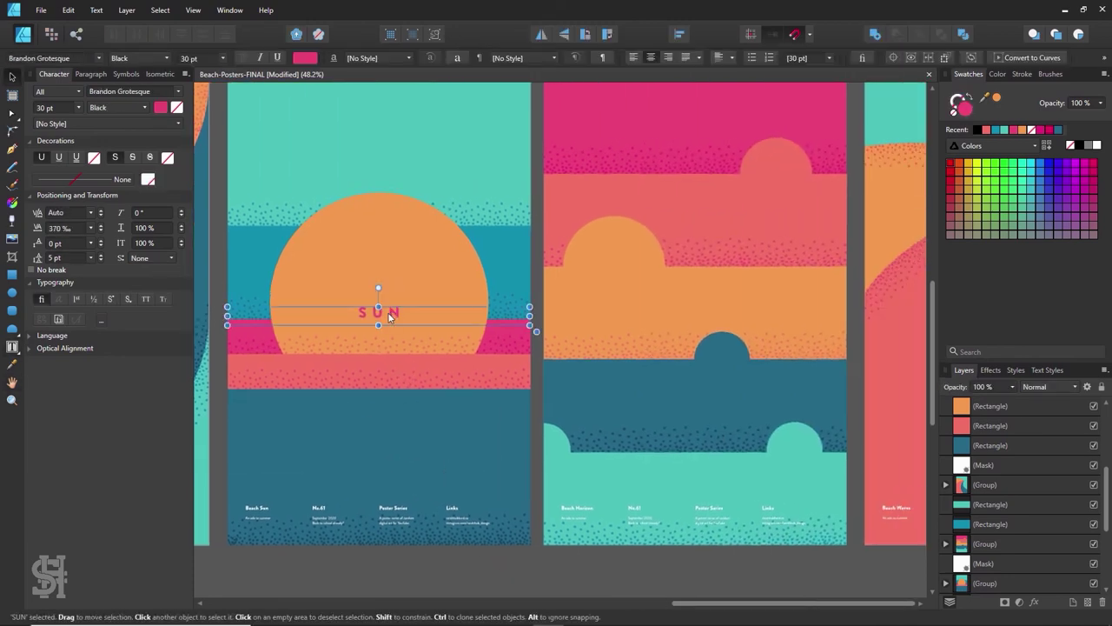
# Step: Copy the title onto the third poster as the teal SAND title
pyautogui.moveTo(390, 318)
pyautogui.mouseDown()
pyautogui.moveTo(707, 315)
pyautogui.moveTo(686, 313)
pyautogui.mouseUp()
pyautogui.doubleClick(700, 311)
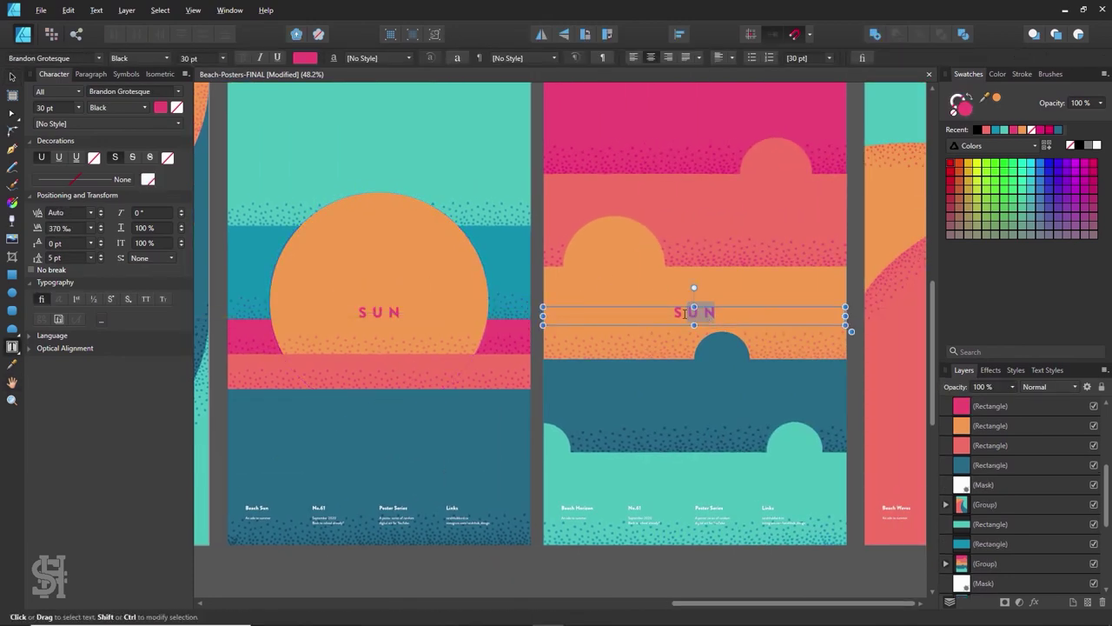
pyautogui.click(12, 77)
pyautogui.scroll(-3, 556, 313)
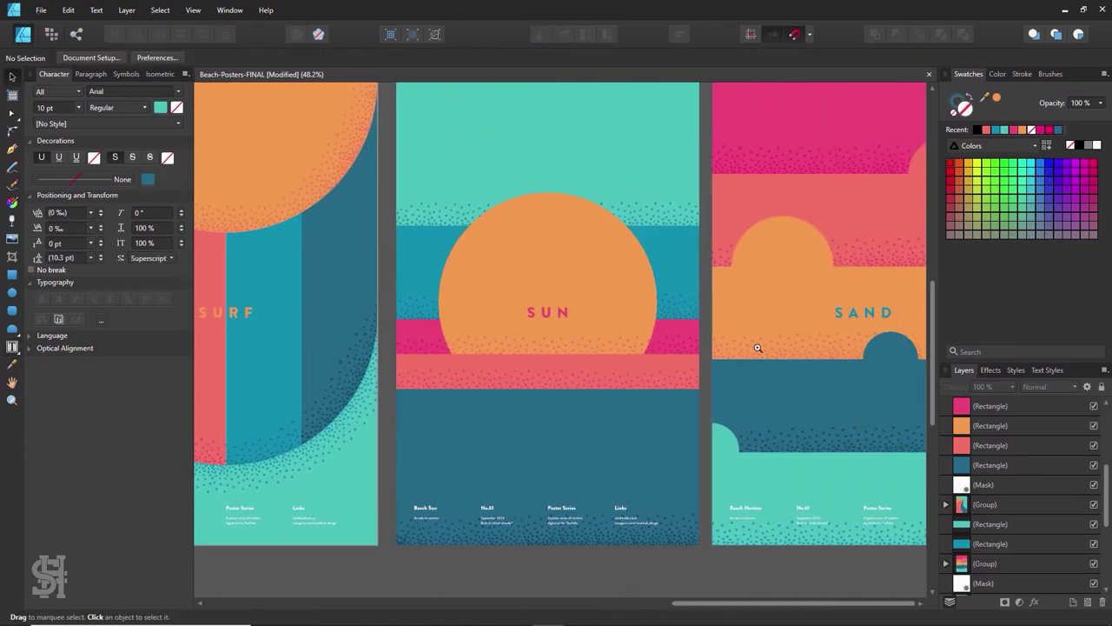
pyautogui.scroll(-2, 482, 344)
pyautogui.scroll(2, 482, 344)
pyautogui.moveTo(415, 277)
pyautogui.mouseDown()
pyautogui.moveTo(747, 416)
pyautogui.moveTo(228, 459)
pyautogui.mouseUp()
# Step: Copy the title onto the wave poster and retype it as SEA
pyautogui.moveTo(311, 350); pyautogui.dragTo(643, 349)
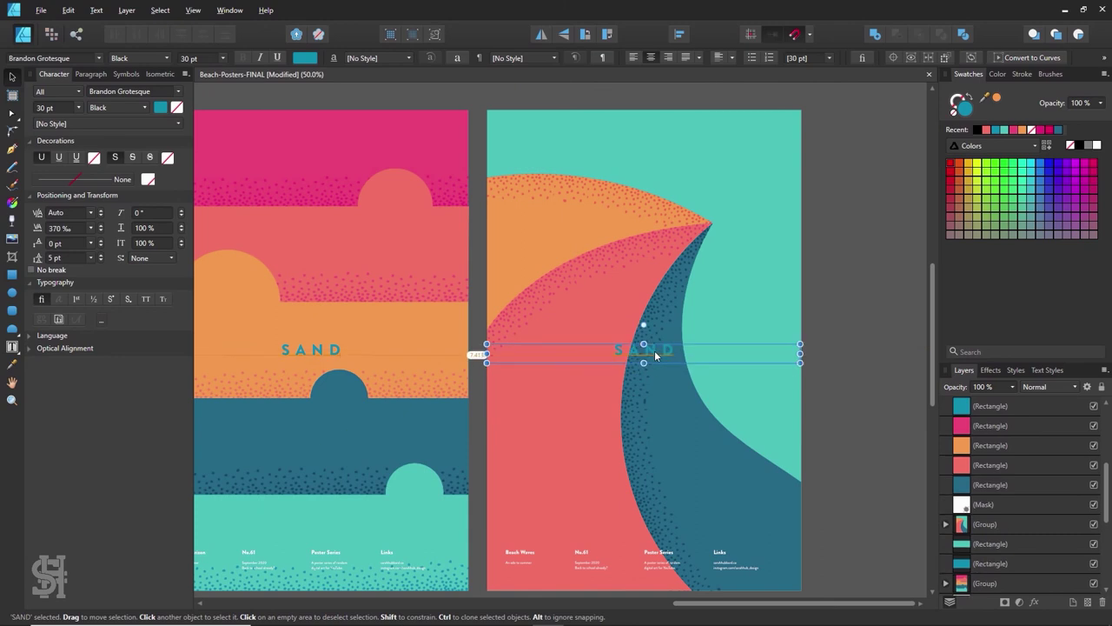
pyautogui.press('t')
pyautogui.hotkey('ctrl', 'a')
pyautogui.write('SEA')
pyautogui.press('Escape')
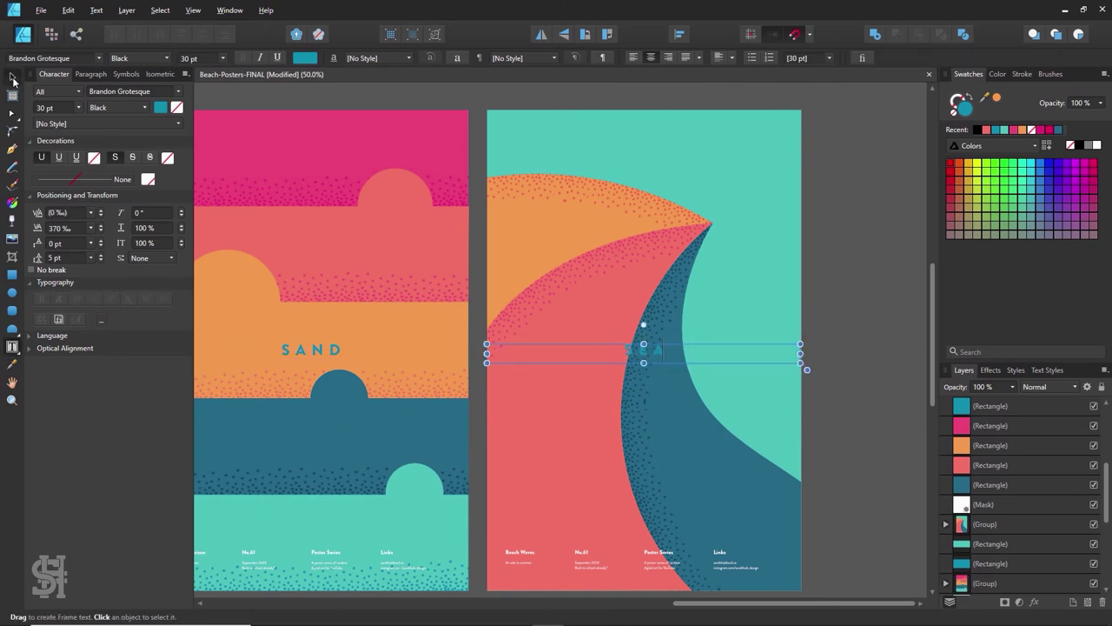
pyautogui.press('i')
pyautogui.press('h')
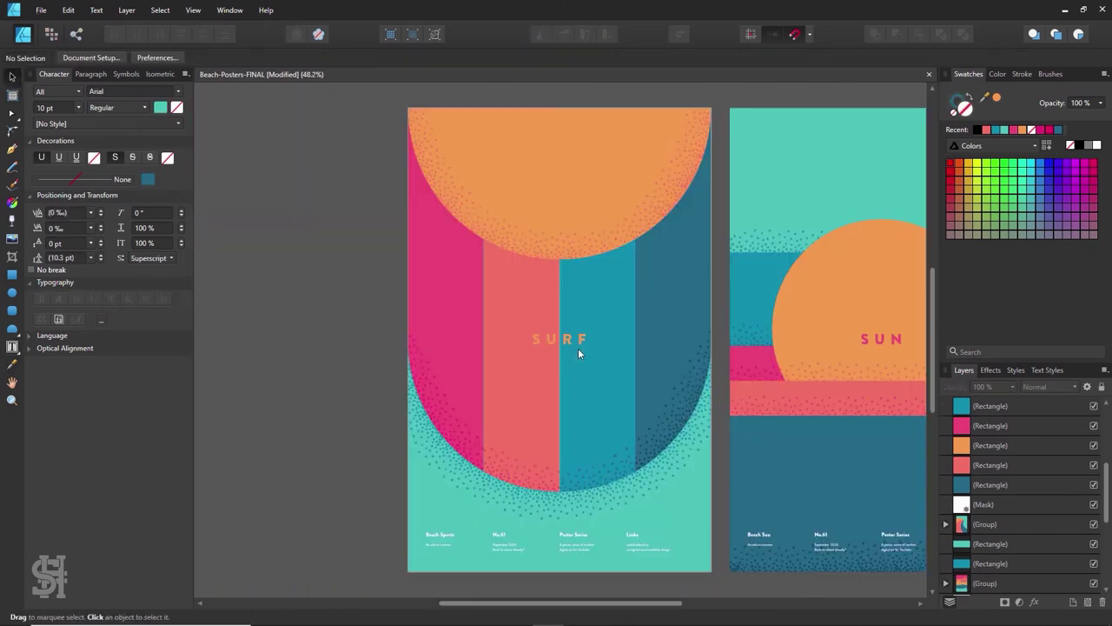
pyautogui.scroll(-3, 577, 348)
# Step: Select all four titles, then set the SEA title to 48 pt
pyautogui.press('v')
pyautogui.click(295, 348)
pyautogui.keyDown('shift'); pyautogui.click(462, 347); pyautogui.keyUp('shift')
pyautogui.keyDown('shift'); pyautogui.click(620, 349); pyautogui.keyUp('shift')
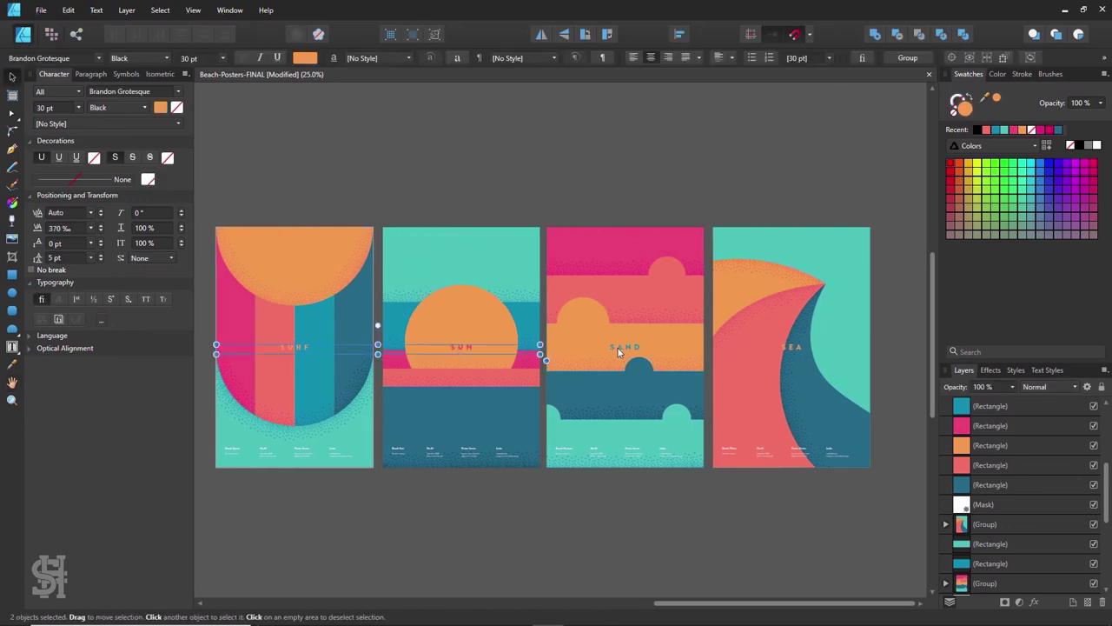
pyautogui.keyDown('shift'); pyautogui.click(792, 346); pyautogui.keyUp('shift')
pyautogui.click(678, 34)
pyautogui.click(792, 347)
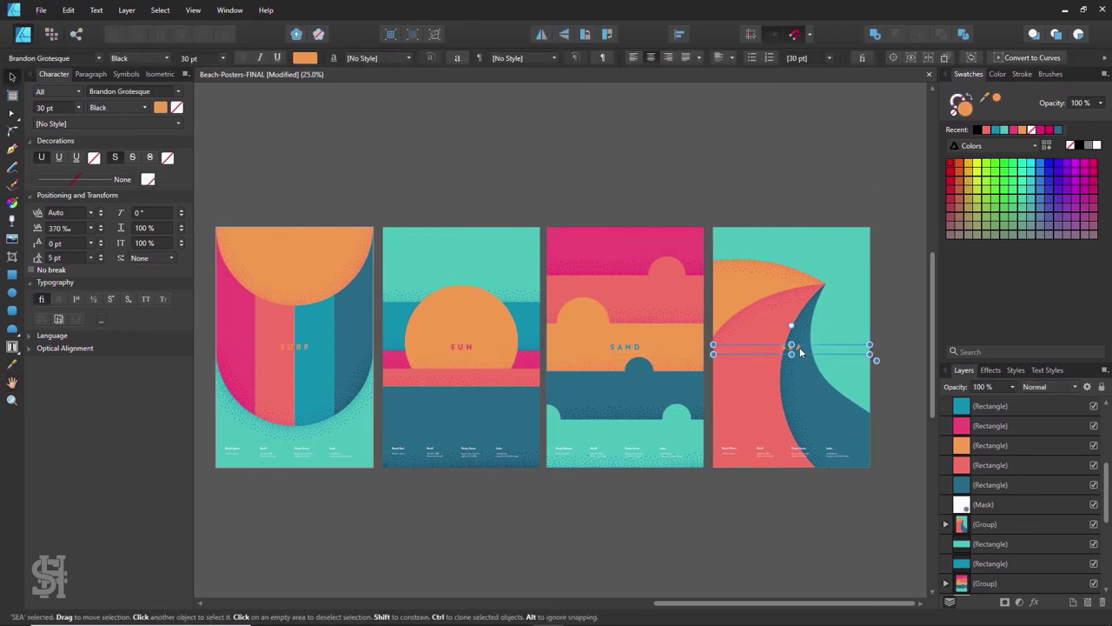
pyautogui.click(221, 59)
pyautogui.click(202, 216)
# Step: Set the SURF, SUN and SAND titles to 48 pt and top-align all four
pyautogui.click(473, 345)
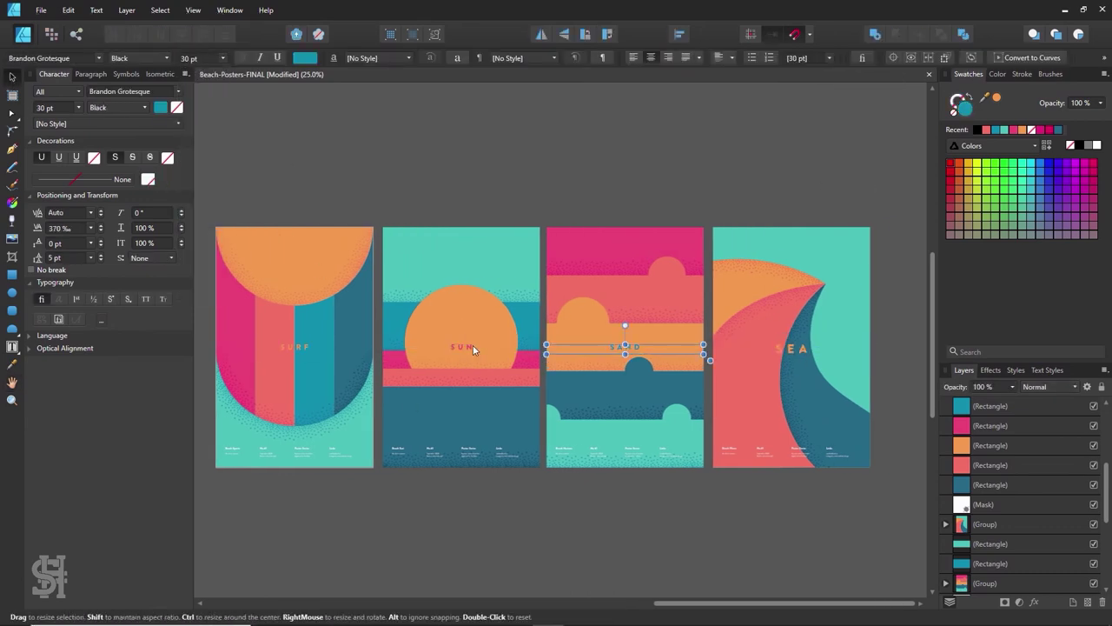
pyautogui.keyDown('shift'); pyautogui.click(621, 349); pyautogui.keyUp('shift')
pyautogui.keyDown('shift'); pyautogui.click(296, 348); pyautogui.keyUp('shift')
pyautogui.click(222, 58)
pyautogui.click(187, 216)
pyautogui.keyDown('shift'); pyautogui.click(790, 349); pyautogui.keyUp('shift')
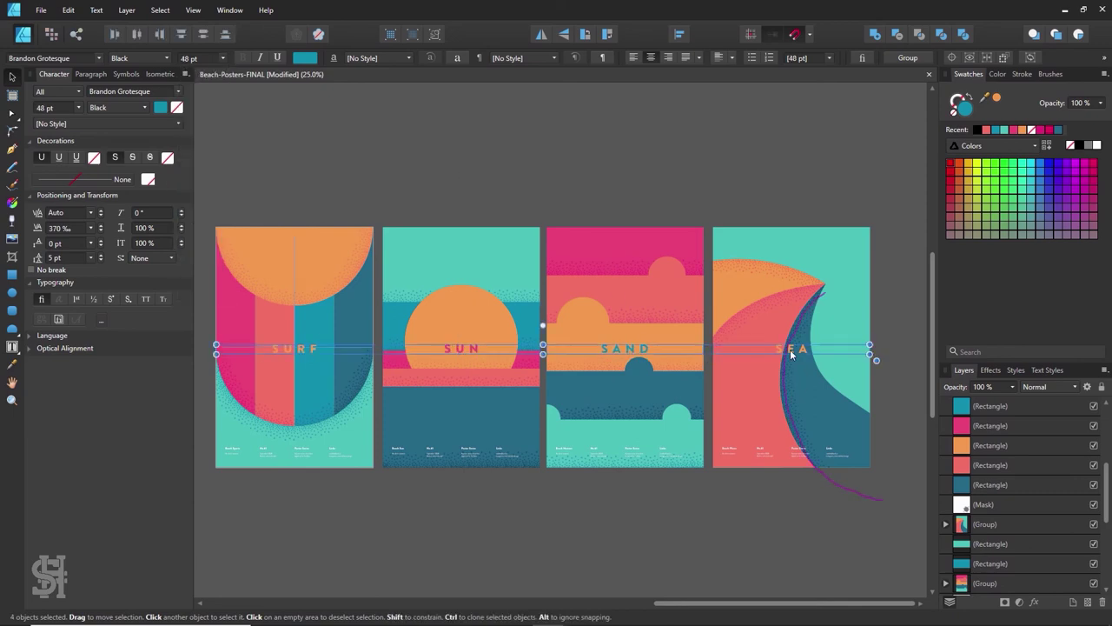
pyautogui.click(678, 34)
pyautogui.click(691, 139)
pyautogui.click(862, 156)
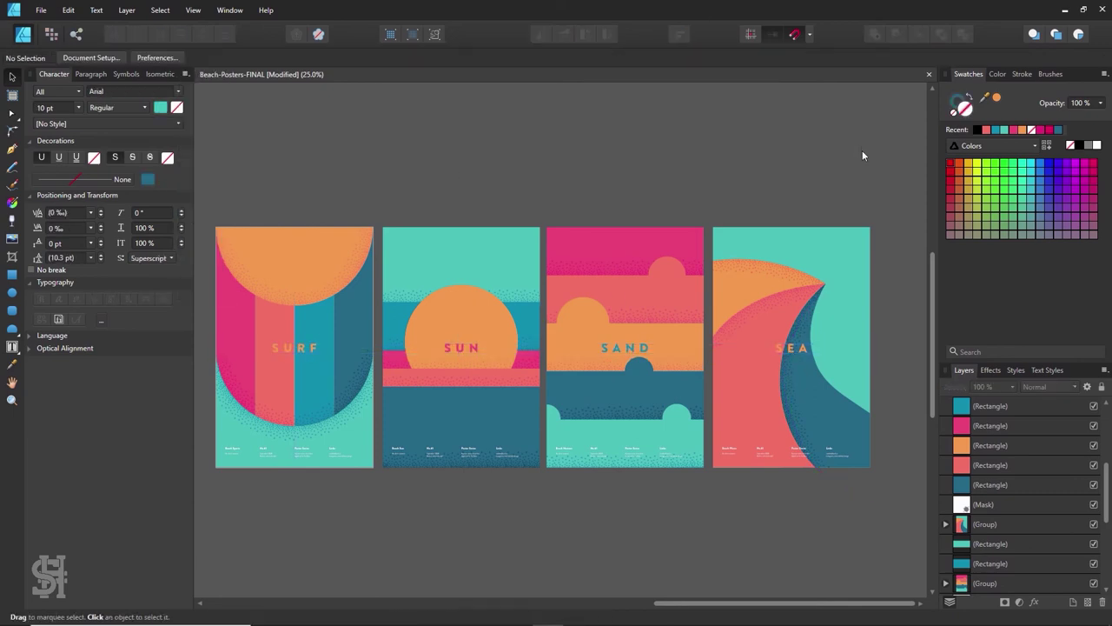
# Step: Zoom in to check each poster's footer text, then zoom back out
pyautogui.scroll(3, 509, 423)
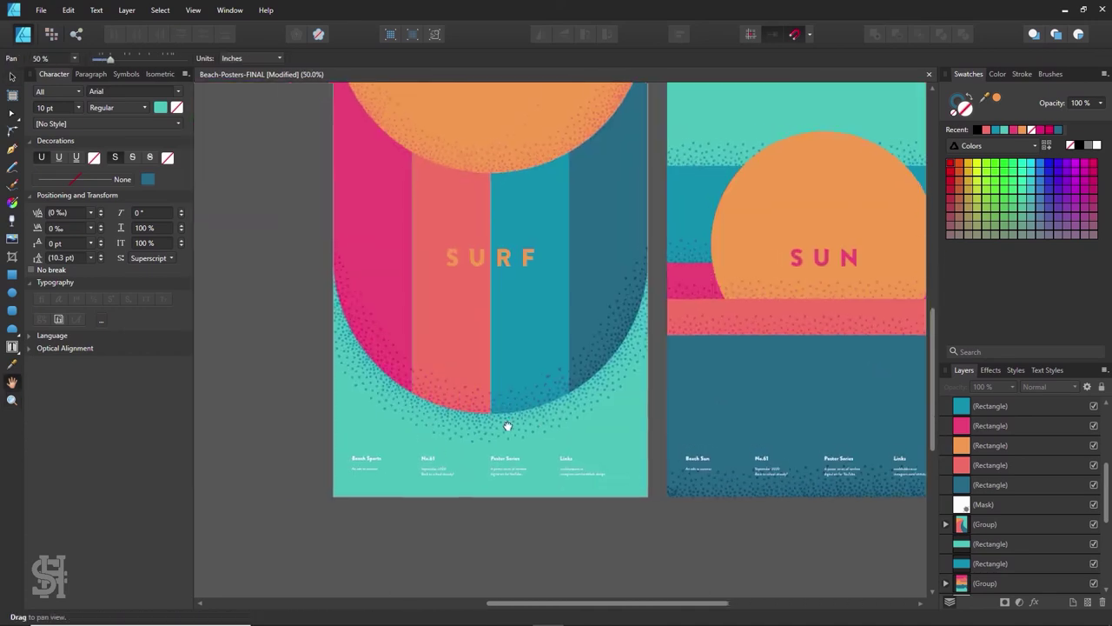
pyautogui.moveTo(350, 461); pyautogui.dragTo(296, 461)
pyautogui.hscroll(5, 348, 469)
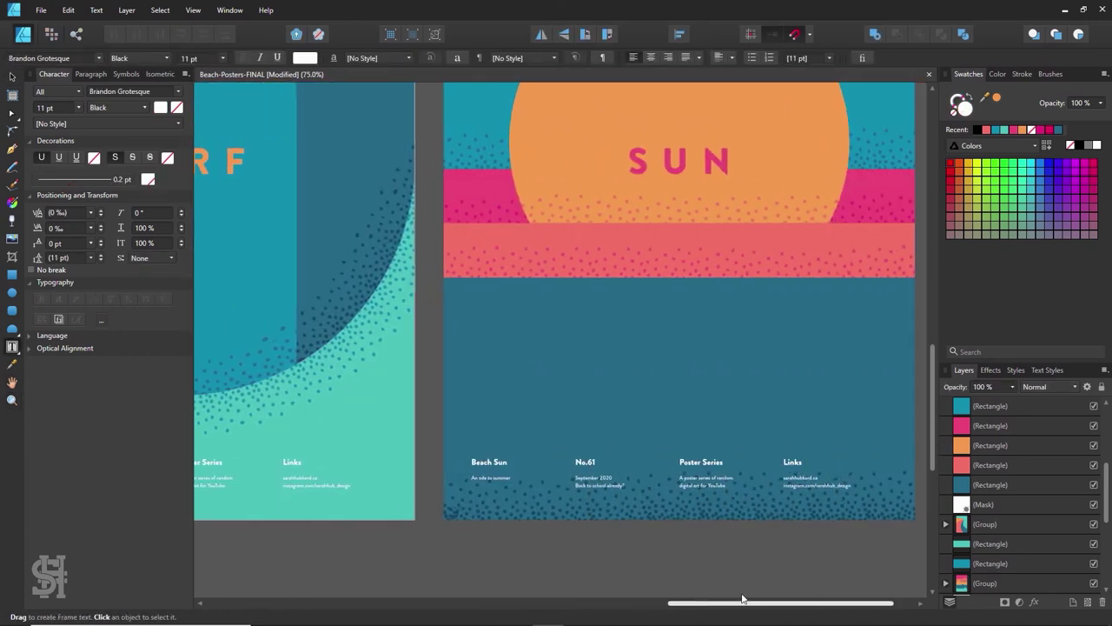
pyautogui.moveTo(502, 461); pyautogui.dragTo(454, 464)
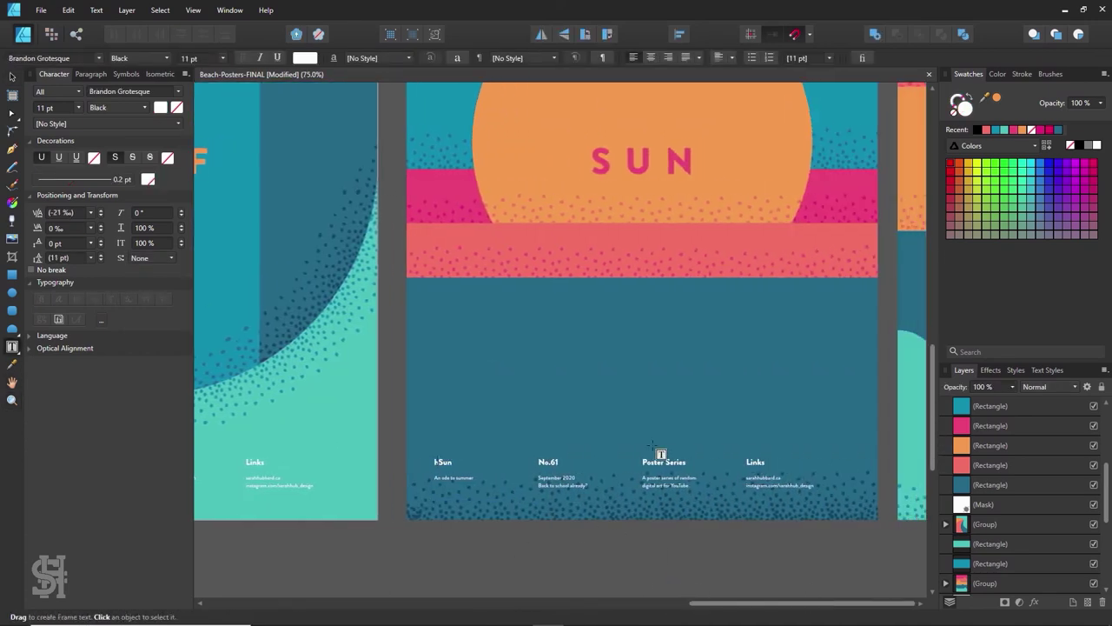
pyautogui.hscroll(5, 700, 423)
pyautogui.click(351, 469)
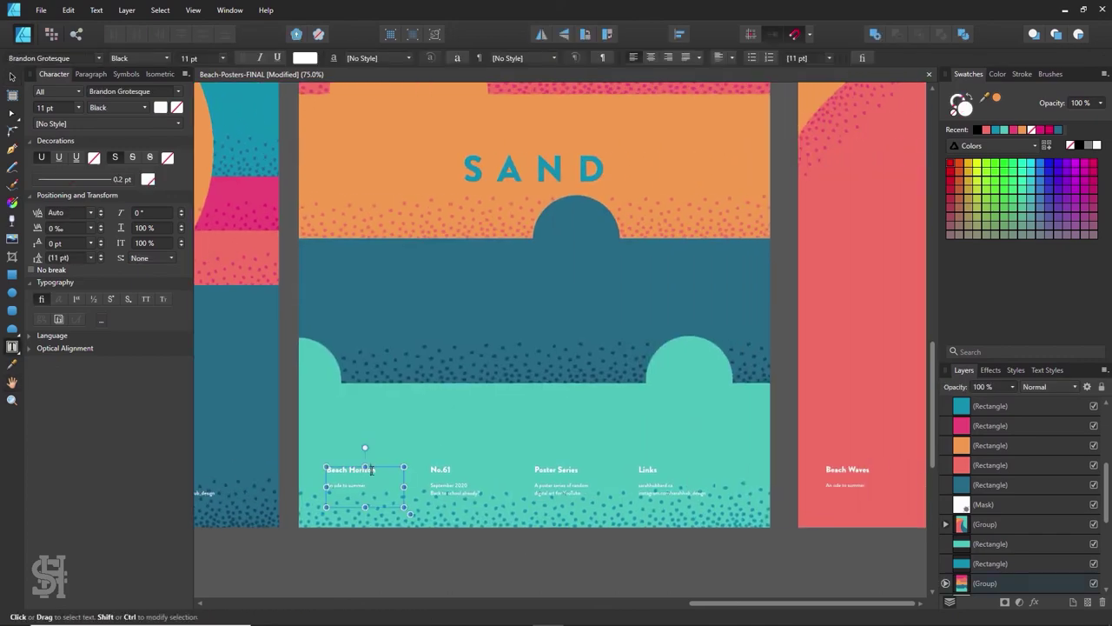
pyautogui.hscroll(5, 410, 471)
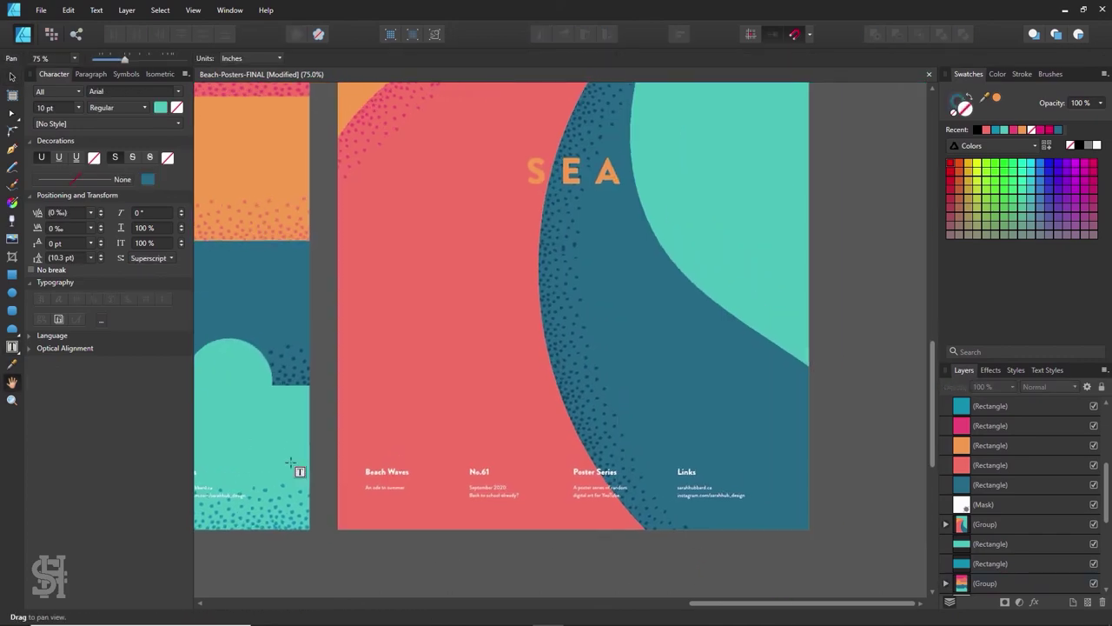
pyautogui.click(410, 471)
pyautogui.press('Escape')
pyautogui.hotkey('ctrl', '0')
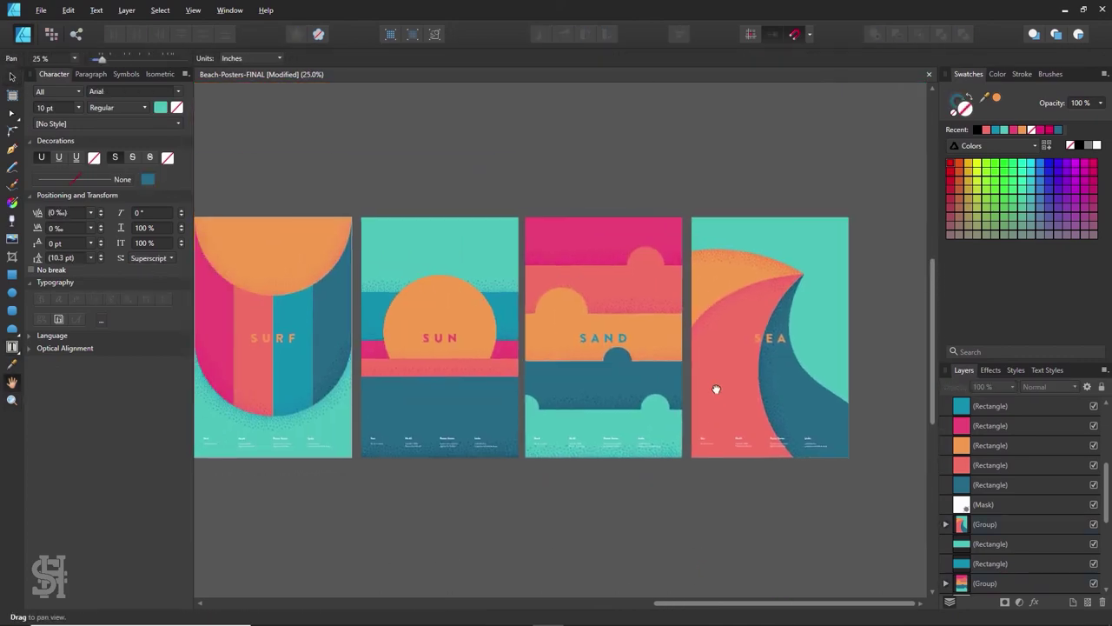
# Step: Set all four titles to 24 pt with tracking 1200
pyautogui.press('v')
pyautogui.hotkey('ctrl', 'a')
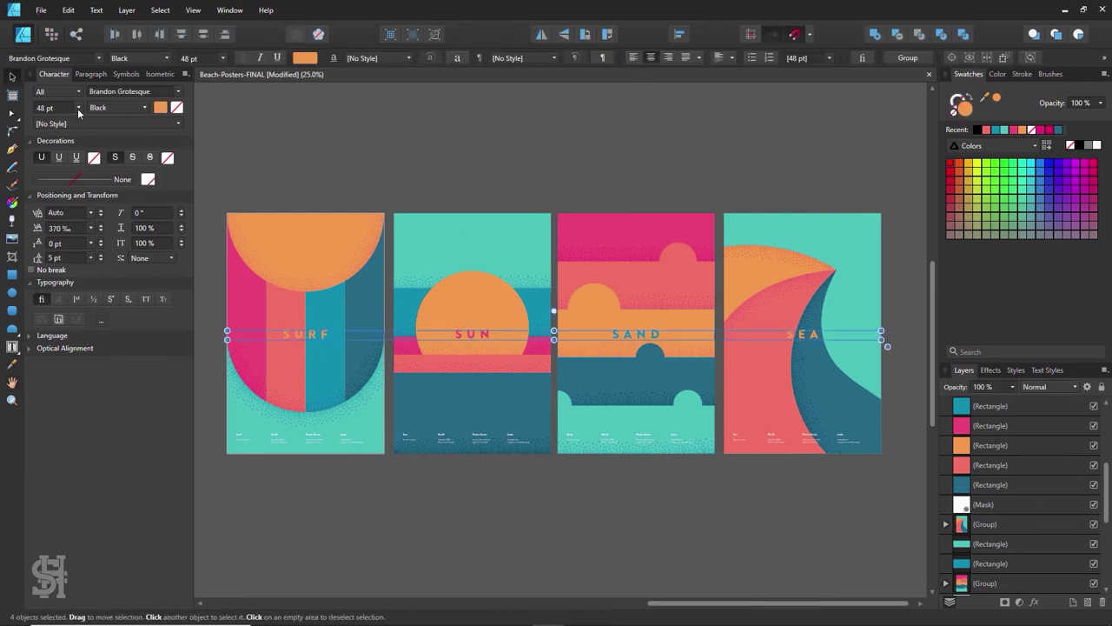
pyautogui.click(78, 106)
pyautogui.click(69, 223)
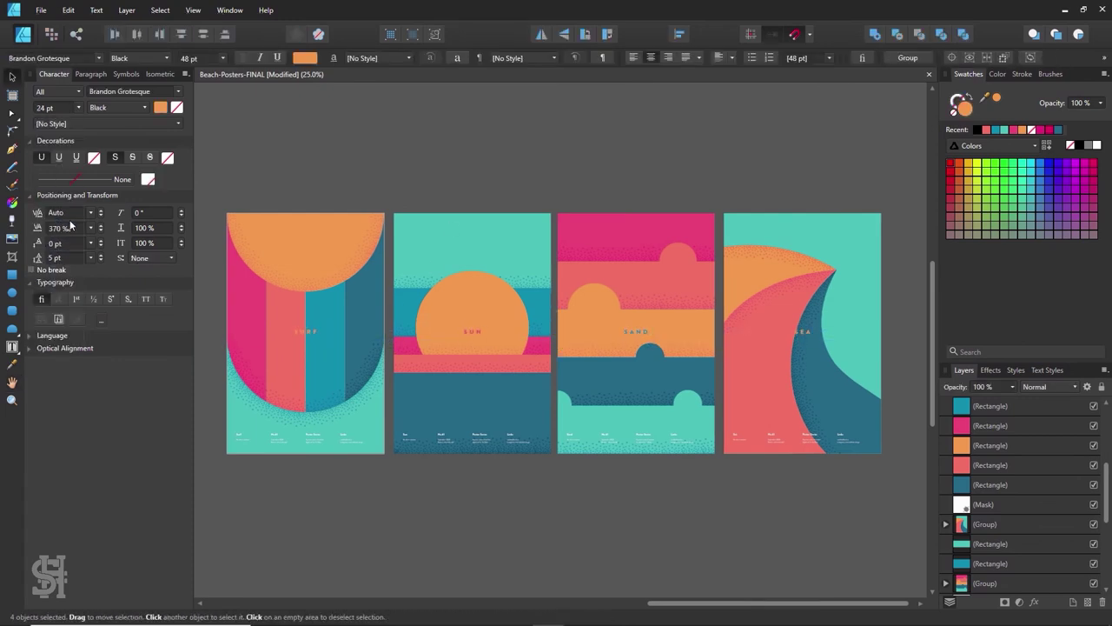
pyautogui.write('120')
pyautogui.press('Return')
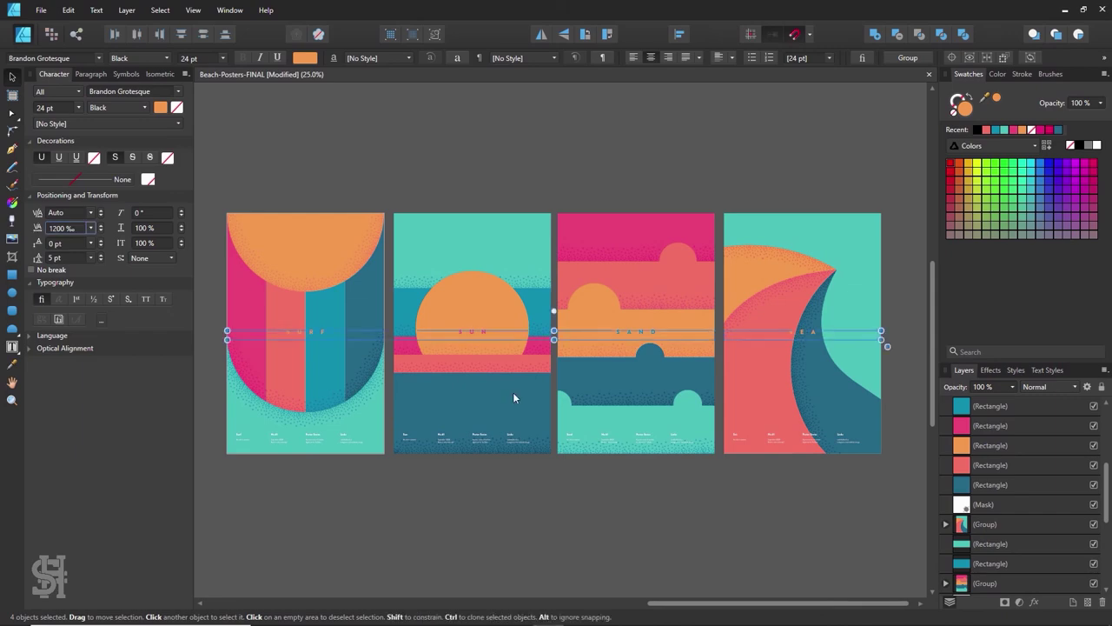
pyautogui.click(602, 530)
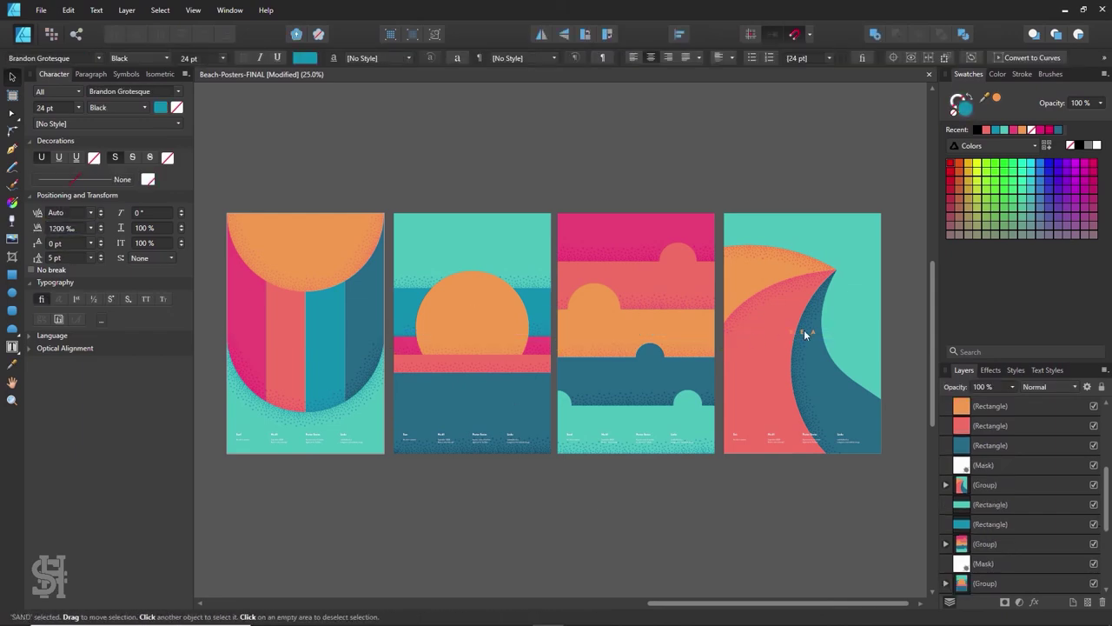